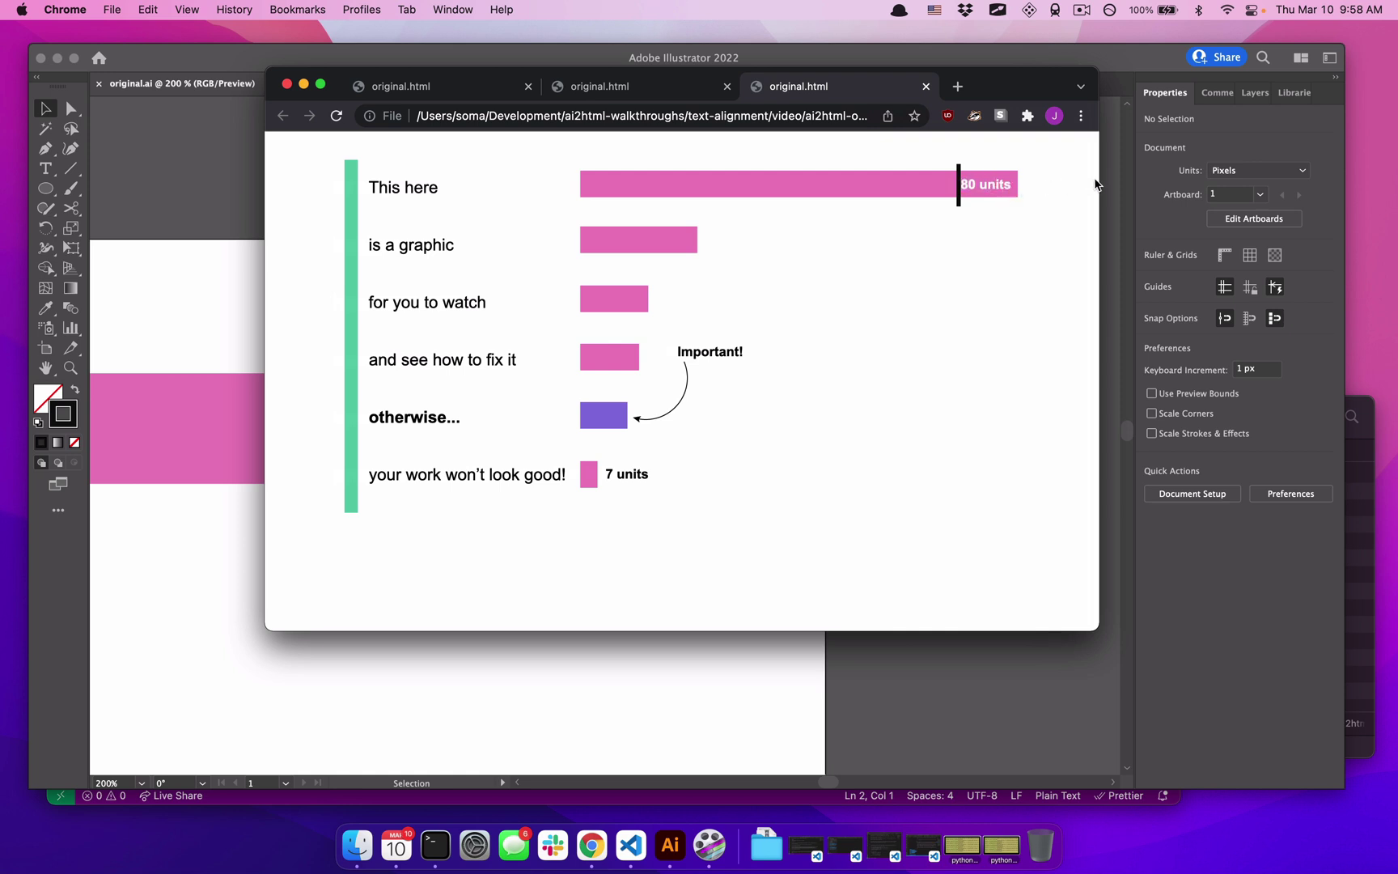
Switch to Illustrator and delete the black vertical marker beside the "80 units" label.
{"action": "left_click_drag", "start_coordinate": [1097, 179], "coordinate": [1063, 180]}
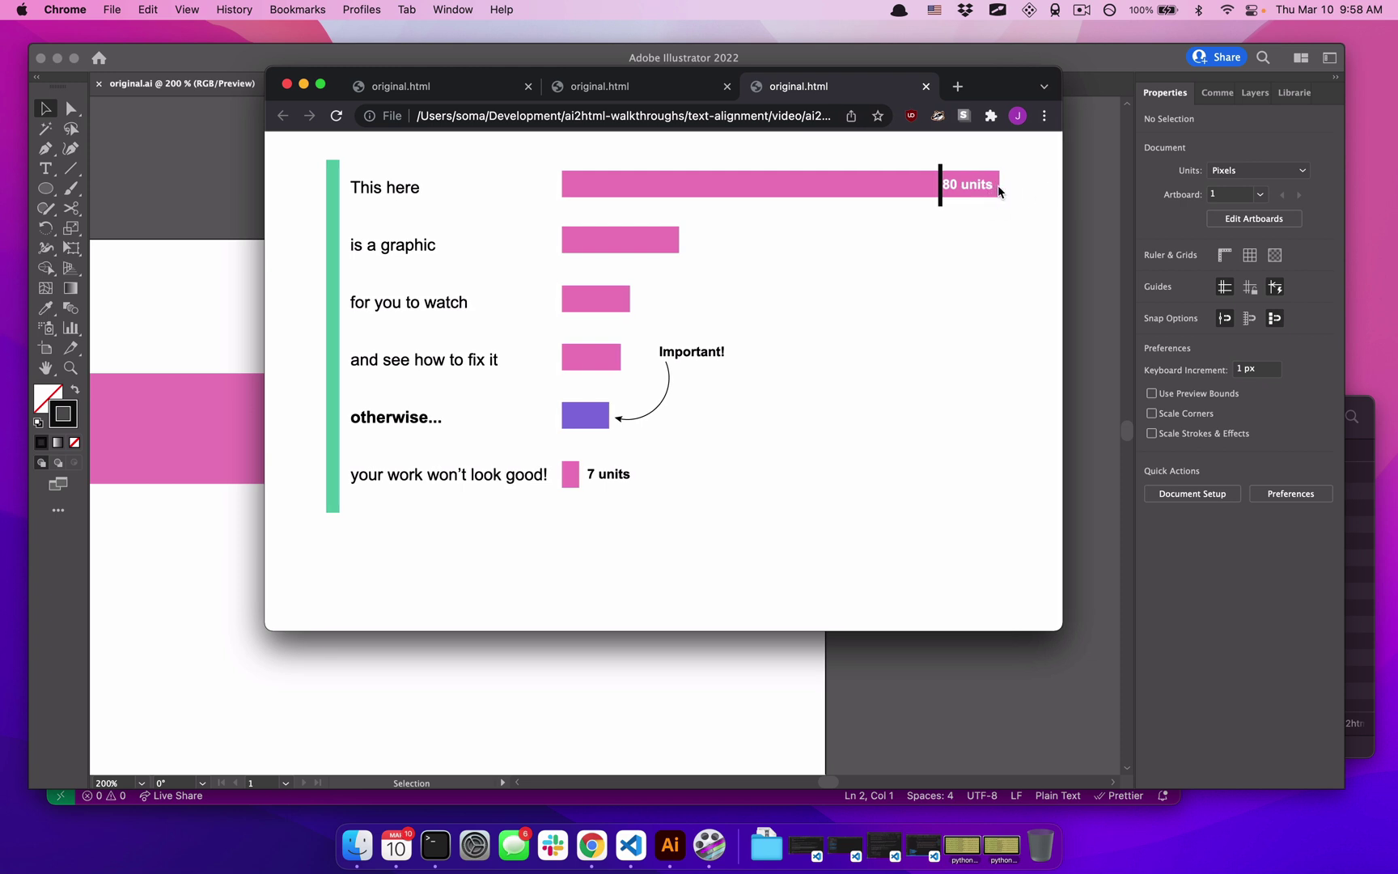
{"action": "left_click", "coordinate": [1068, 198]}
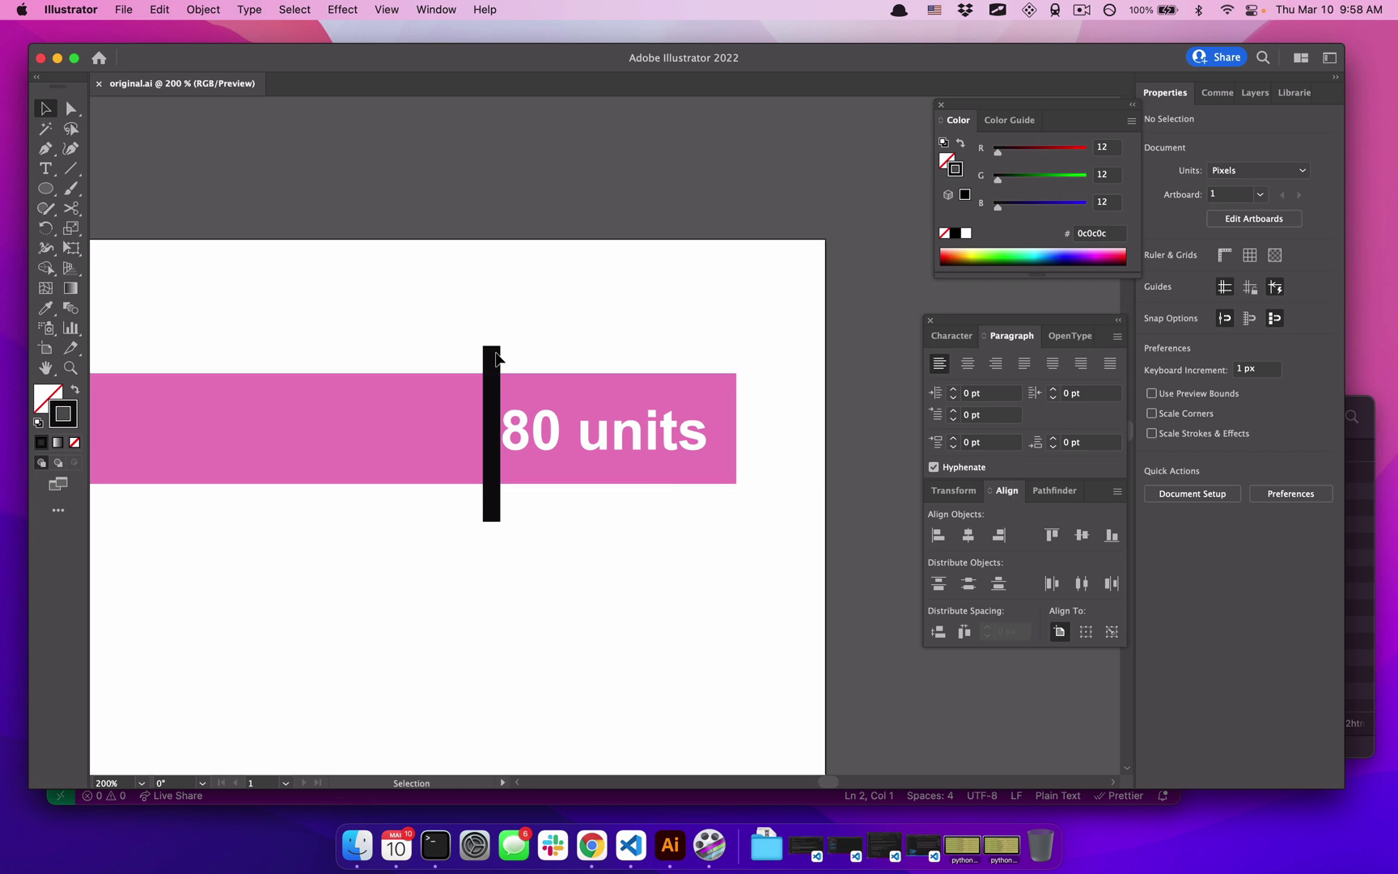
{"action": "left_click", "coordinate": [486, 518]}
{"action": "key", "text": "Delete"}
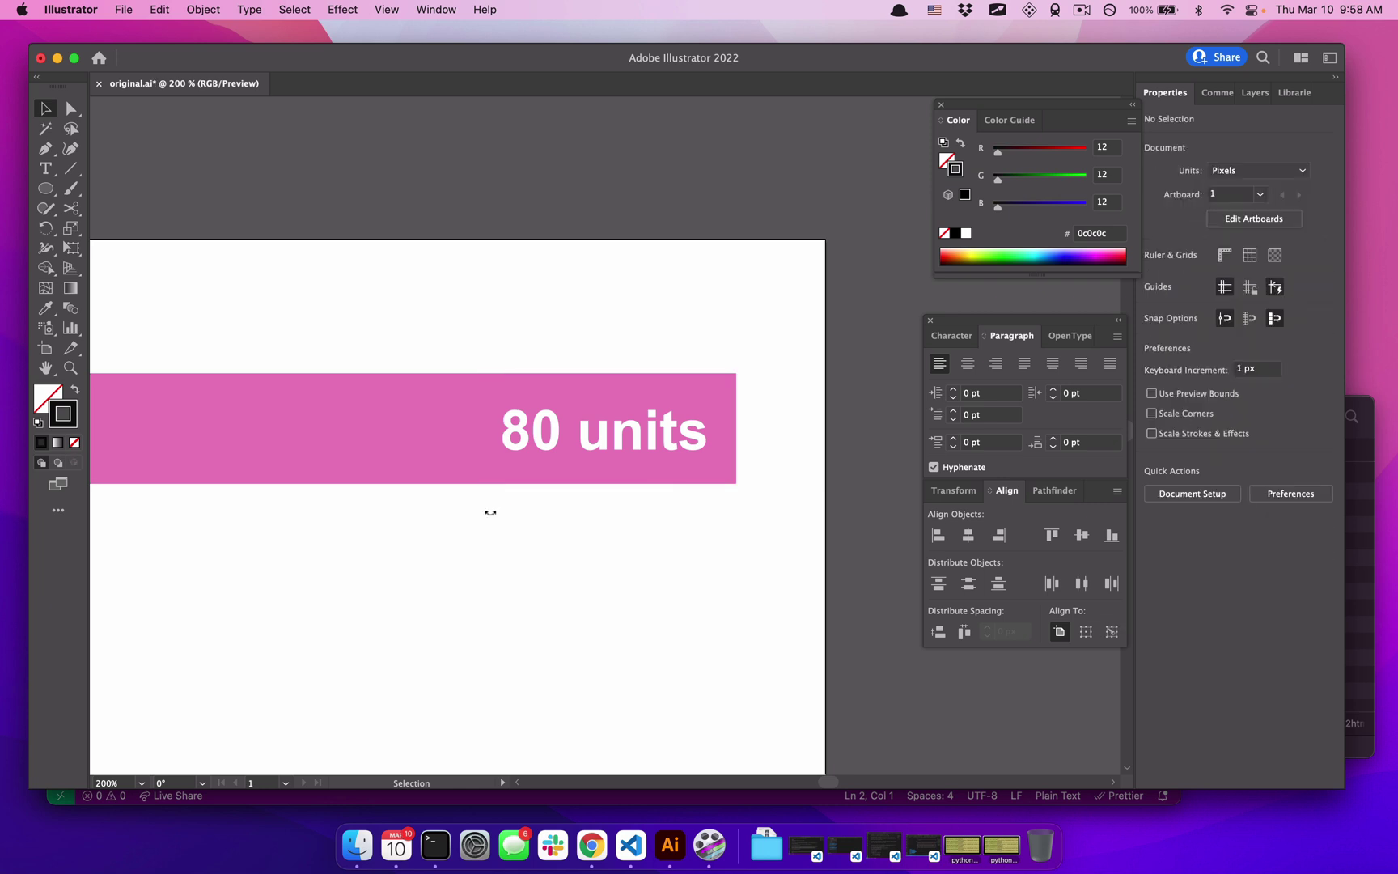
Set the "80 units" label to right-aligned text and move it back inside the right end of the top pink bar.
{"action": "left_click", "coordinate": [644, 443]}
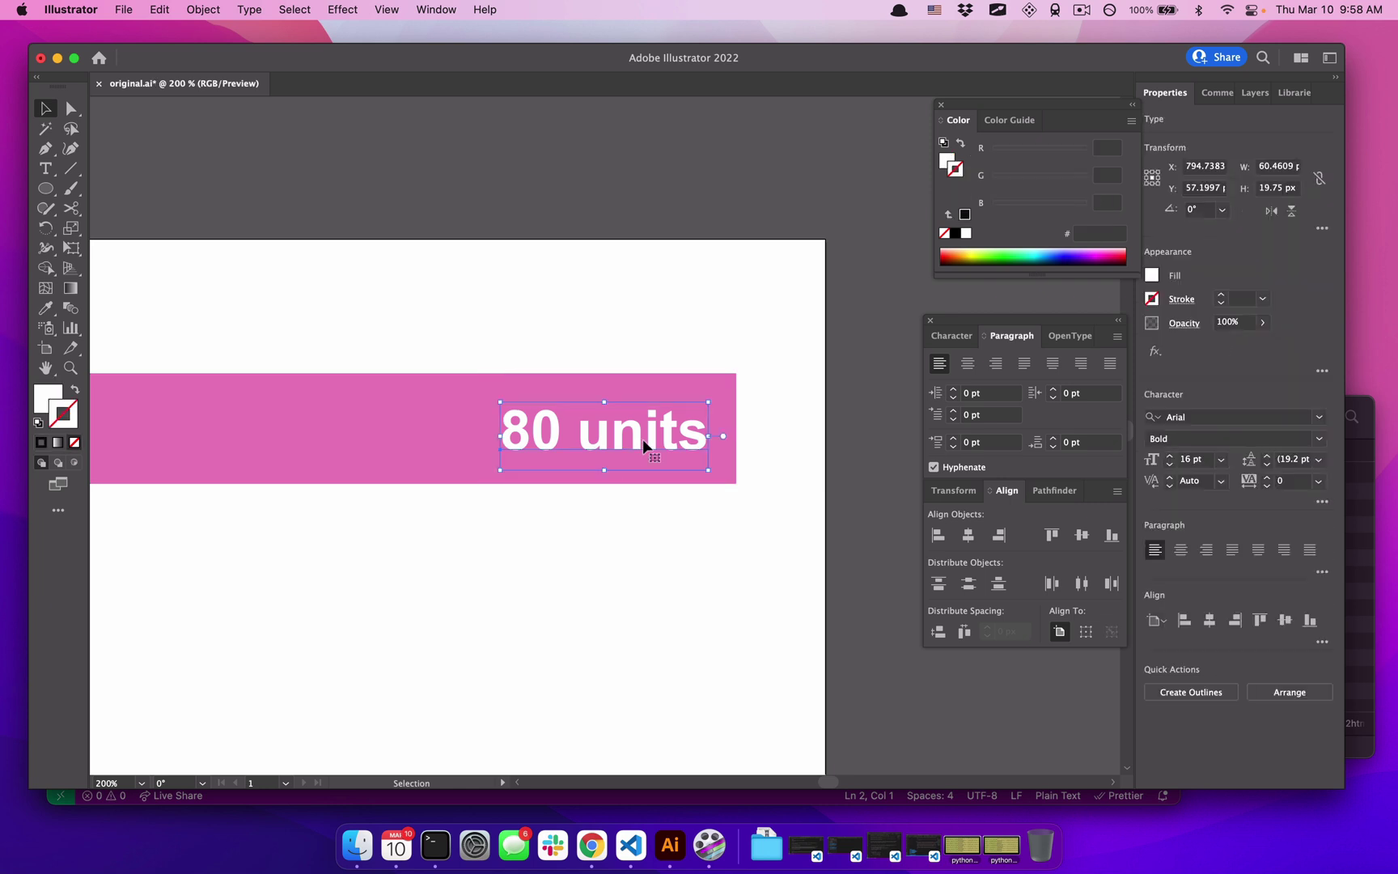
{"action": "left_click", "coordinate": [996, 364]}
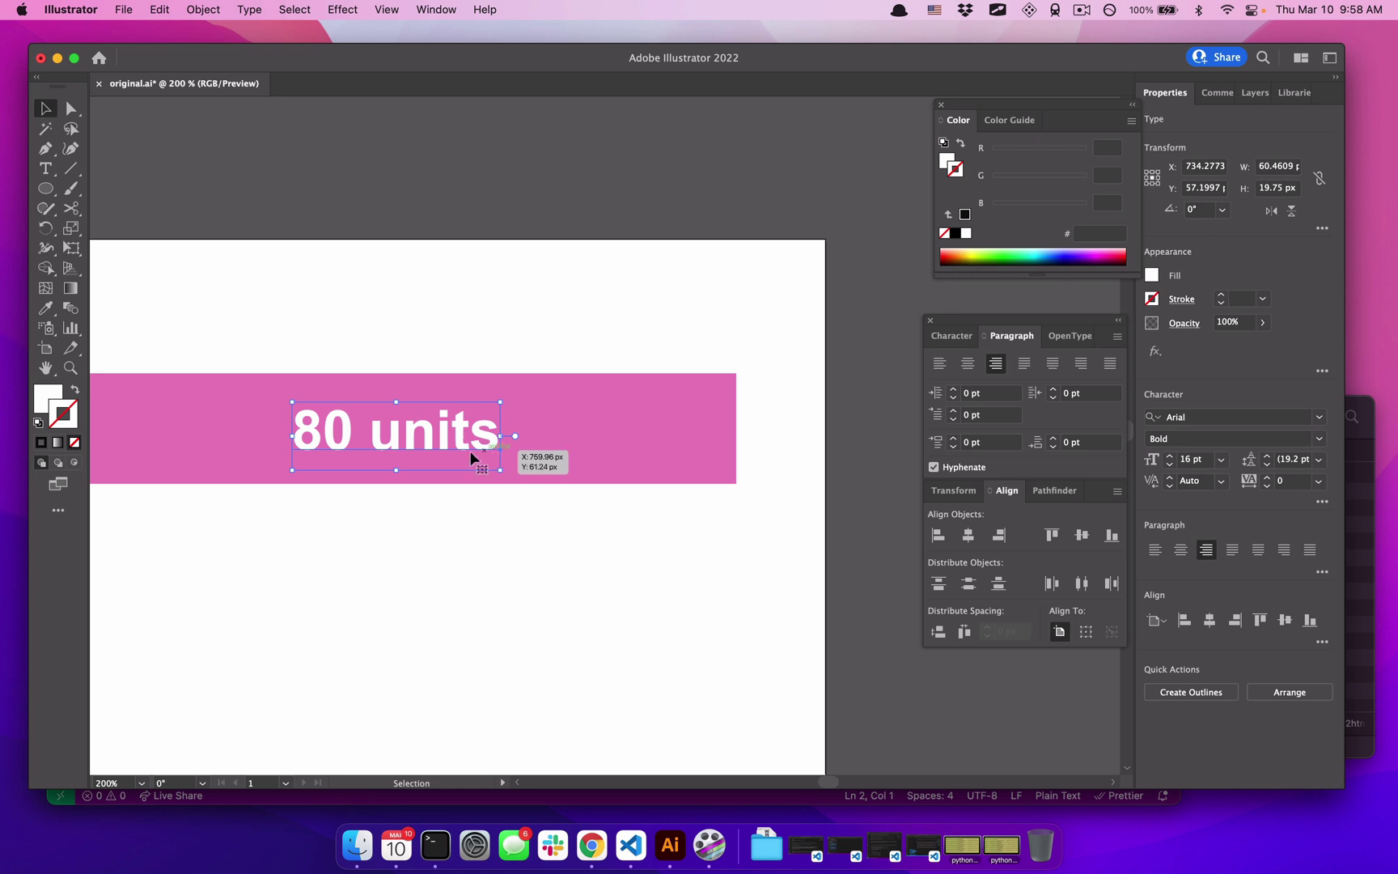
{"action": "left_click_drag", "start_coordinate": [444, 440], "coordinate": [649, 442]}
{"action": "key", "text": "Left"}
{"action": "key", "text": "Left"}
{"action": "key", "text": "Up"}
{"action": "key", "text": "Up"}
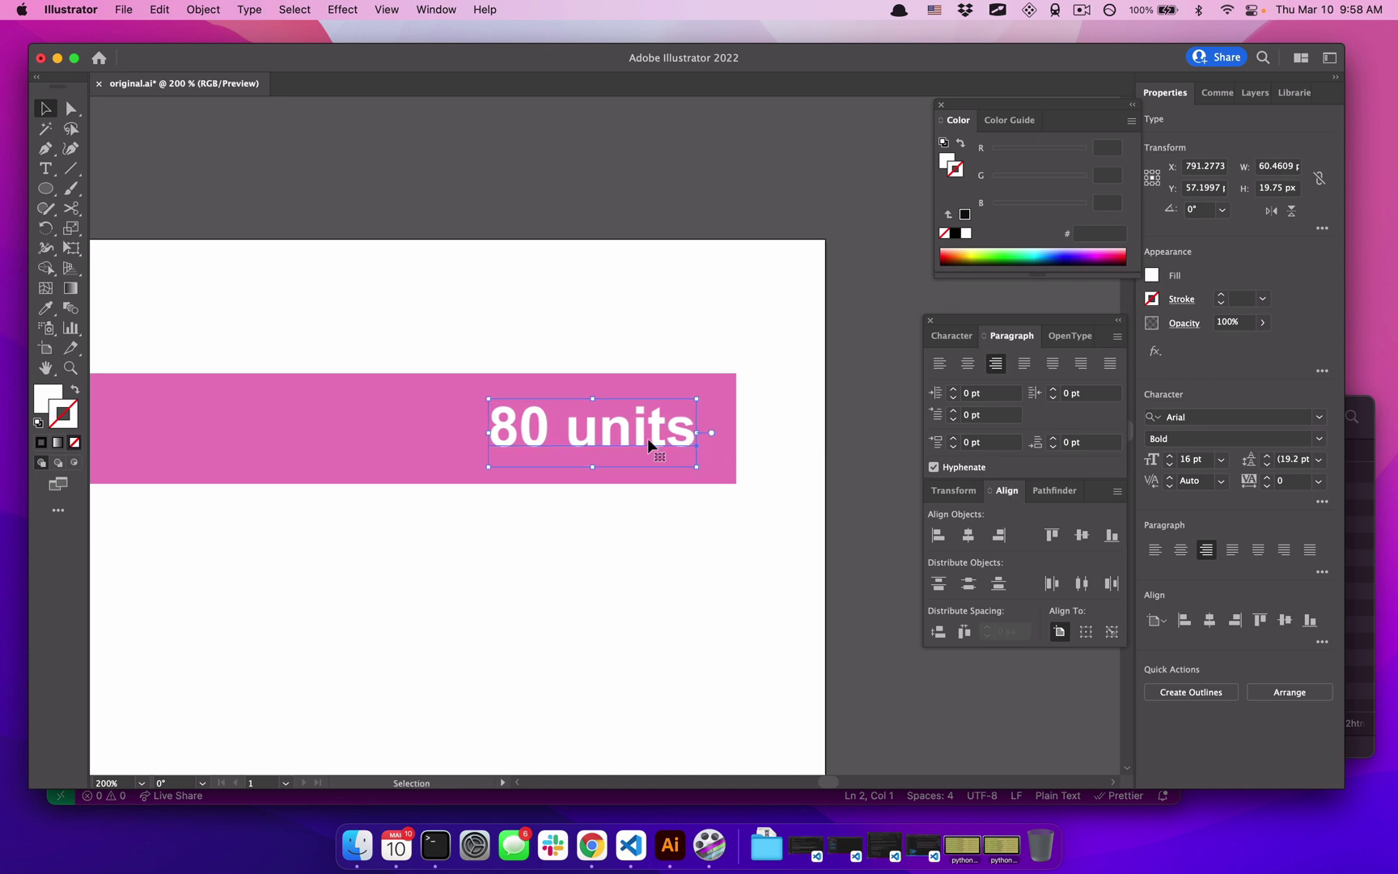
{"action": "left_click", "coordinate": [623, 311]}
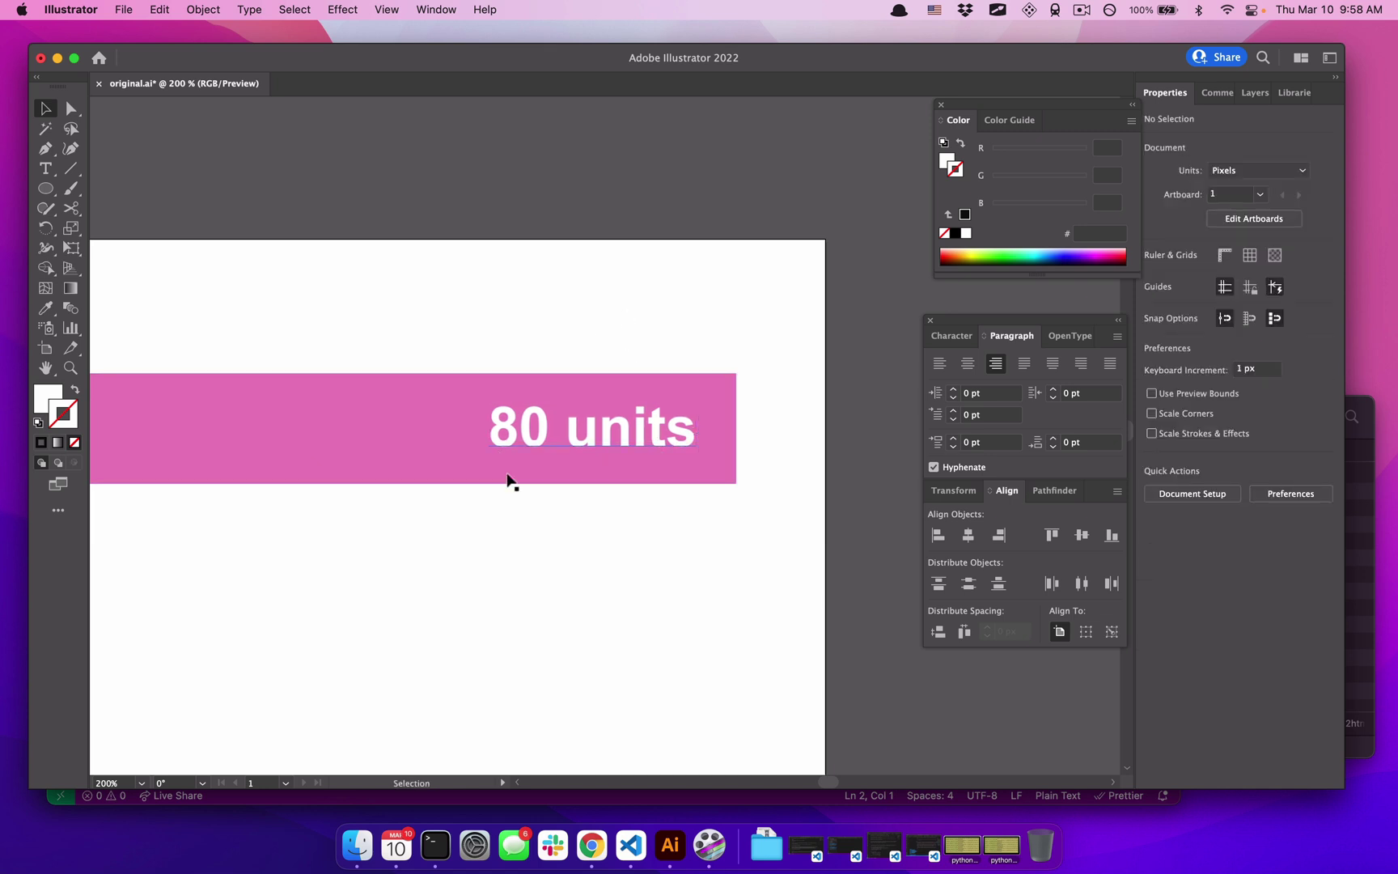
{"action": "left_click", "coordinate": [644, 425]}
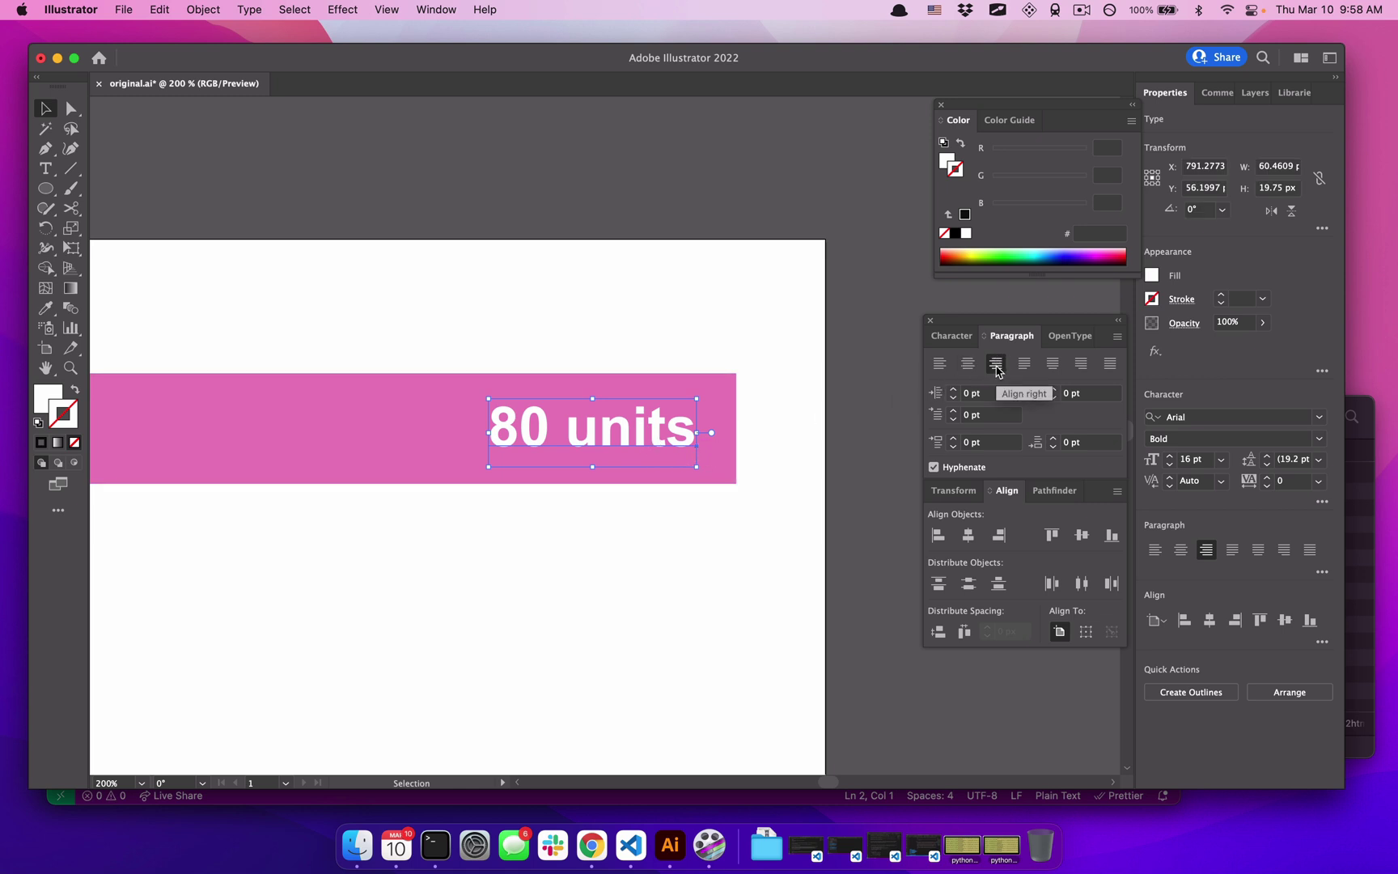
Save the document and run the ai2html.js script on it to export the HTML.
{"action": "key", "text": "super+s"}
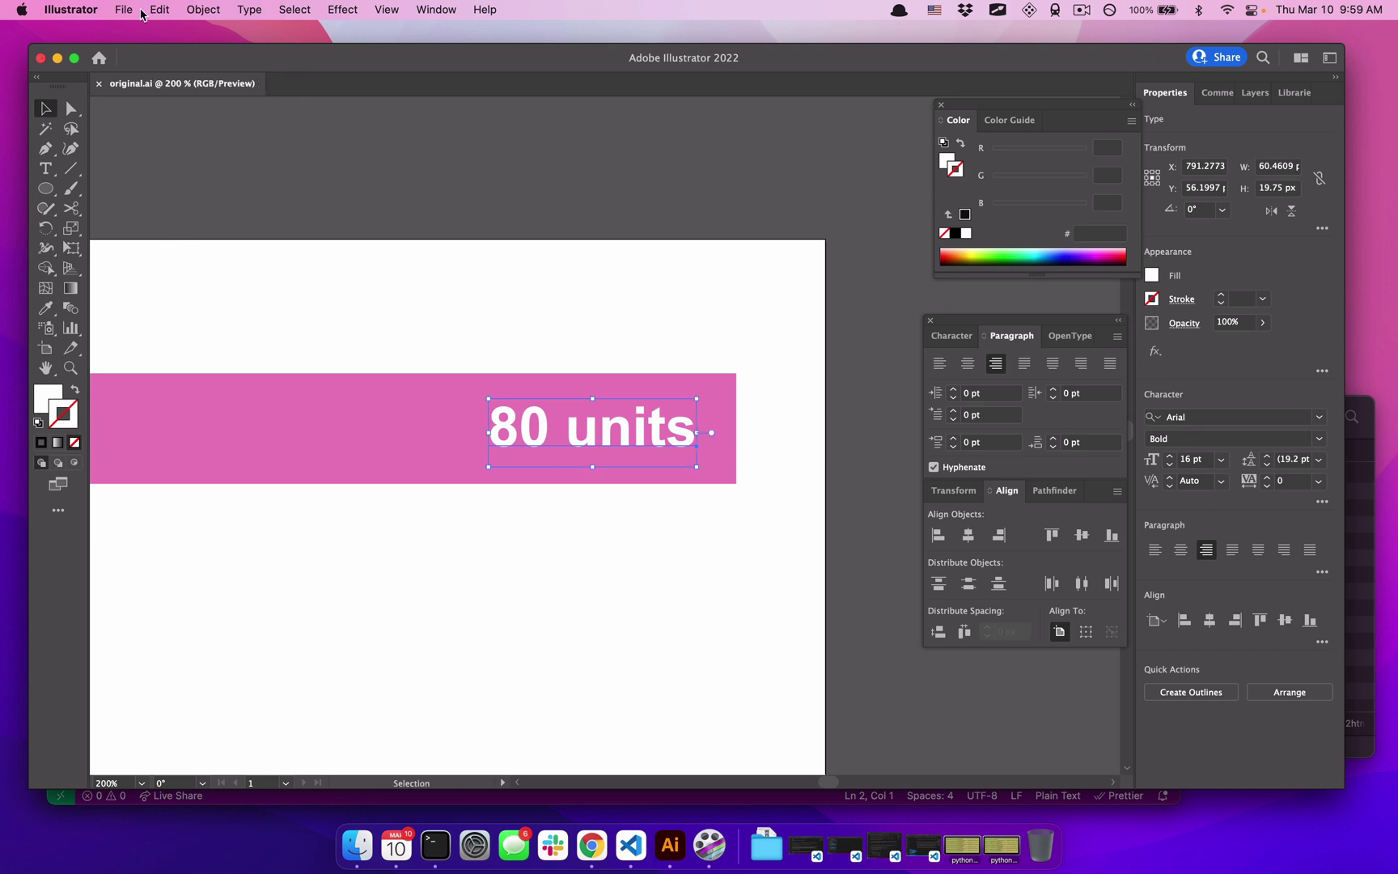
{"action": "left_click", "coordinate": [136, 10]}
{"action": "mouse_move", "coordinate": [252, 410]}
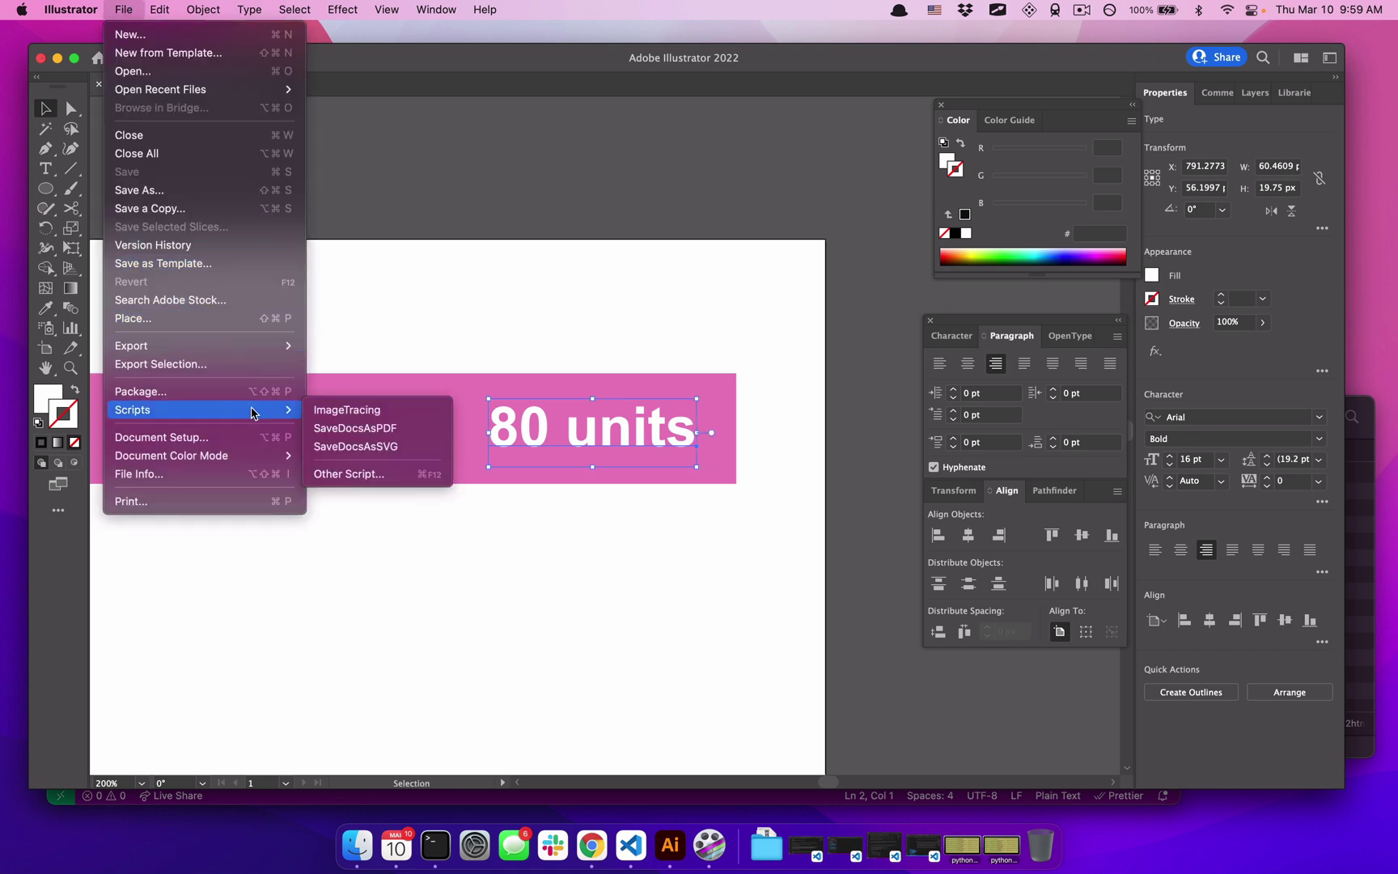
{"action": "left_click", "coordinate": [347, 474]}
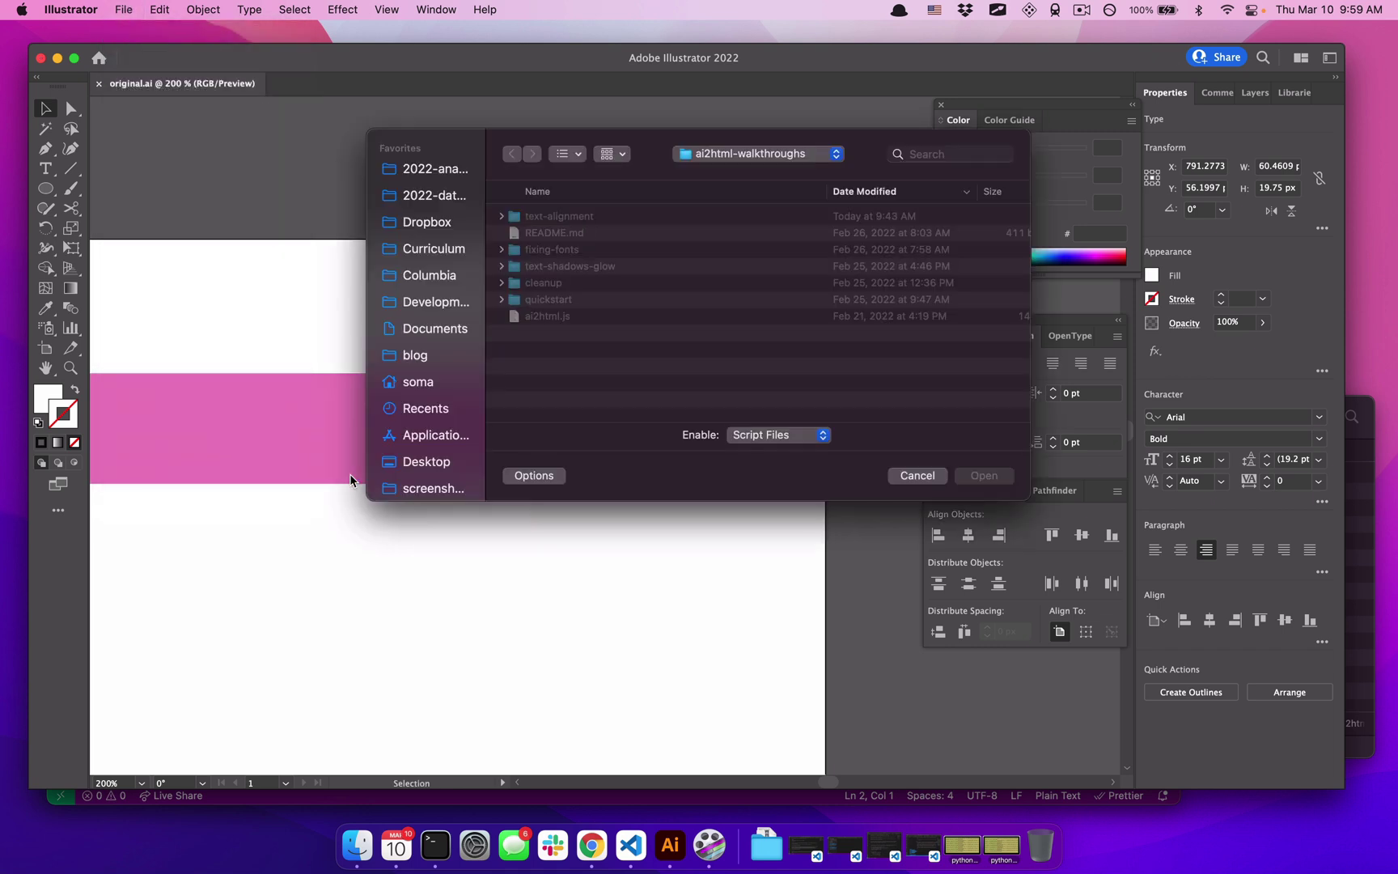
{"action": "double_click", "coordinate": [544, 316]}
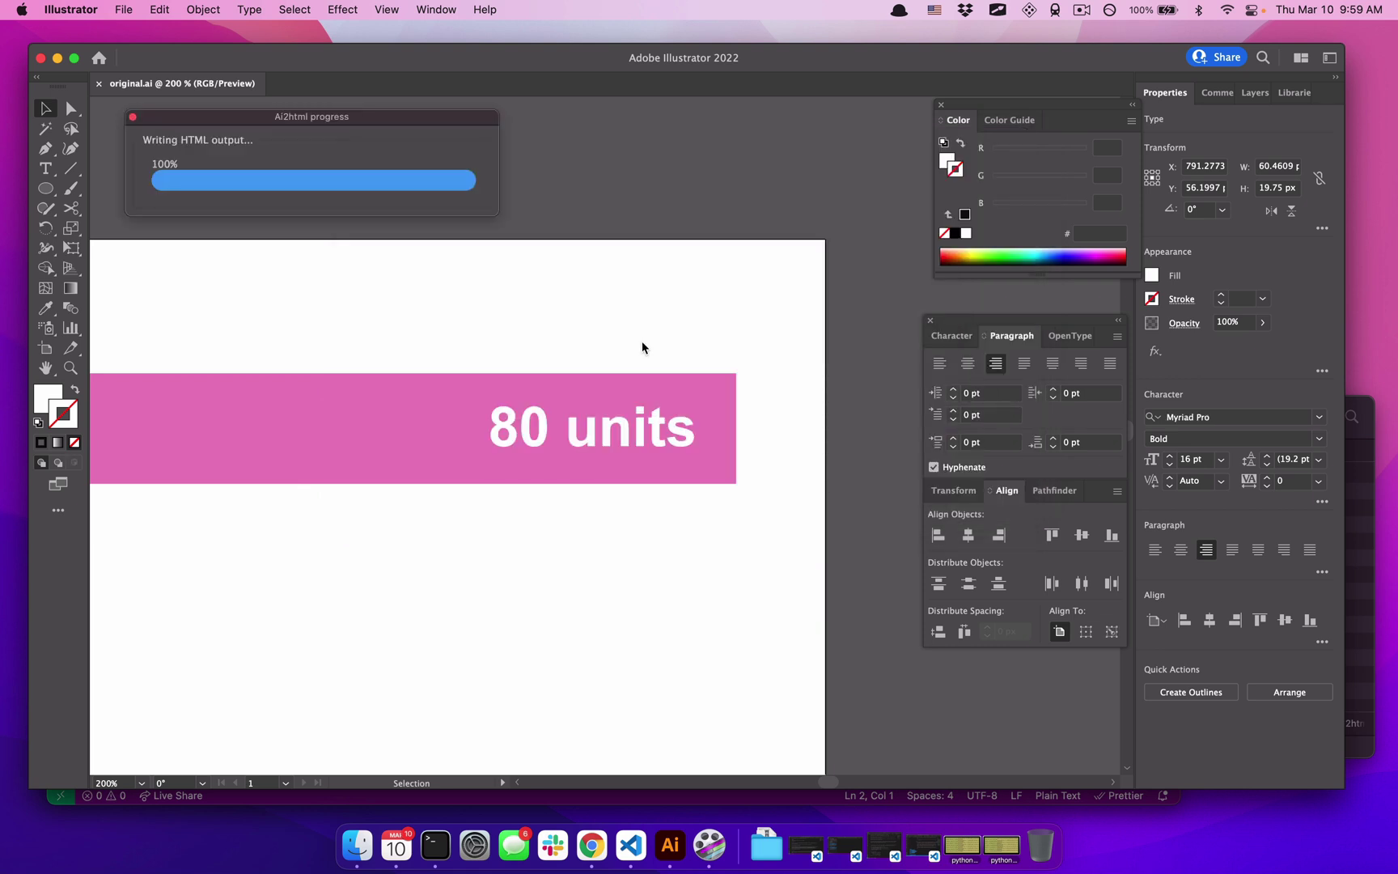
{"action": "left_click", "coordinate": [762, 362]}
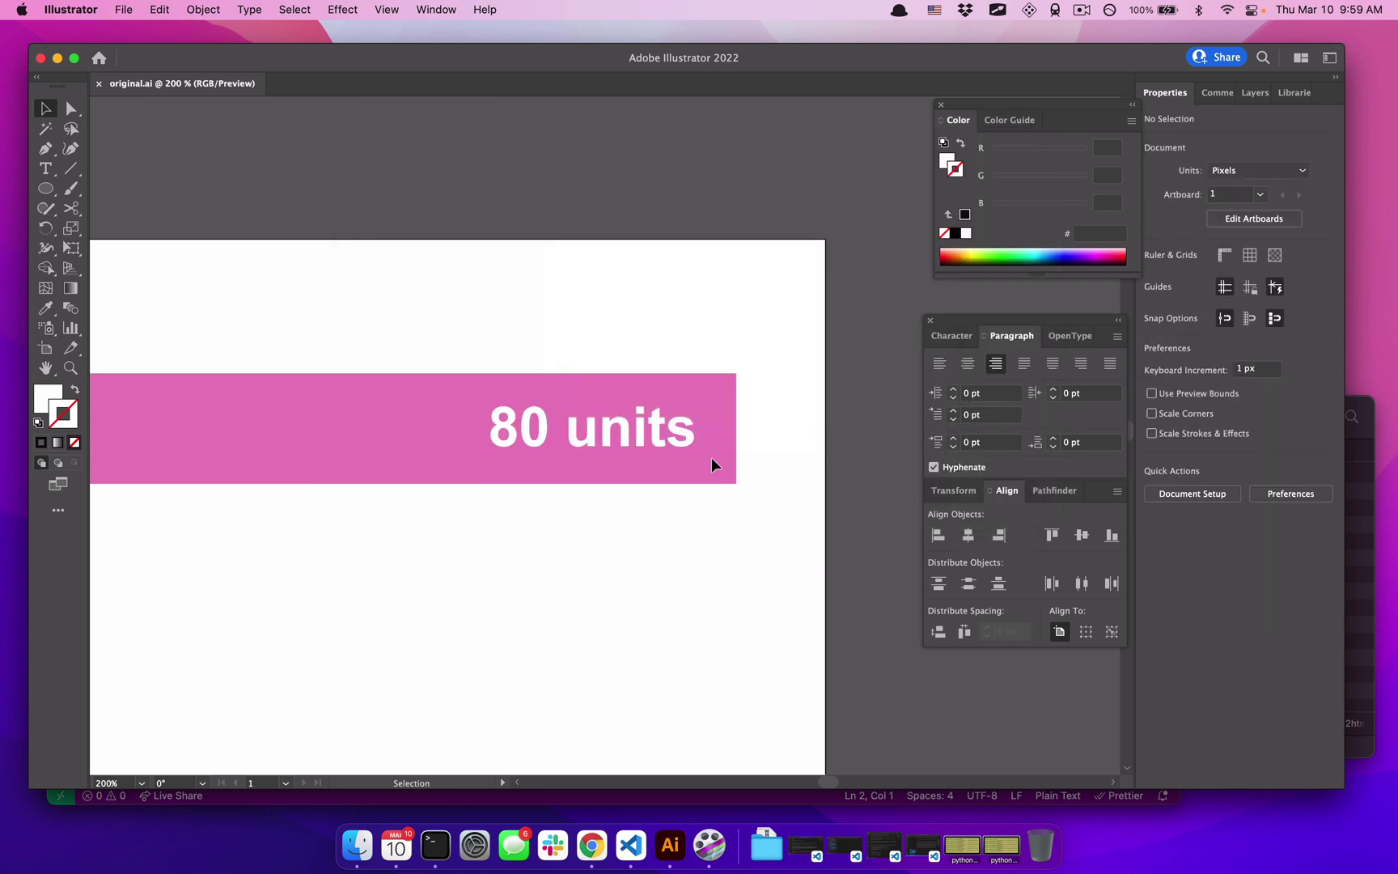
Switch to Chrome, reload original.html and check the "80 units" and "7 units" labels at narrower window widths.
{"action": "left_click", "coordinate": [591, 845]}
{"action": "left_click", "coordinate": [336, 118]}
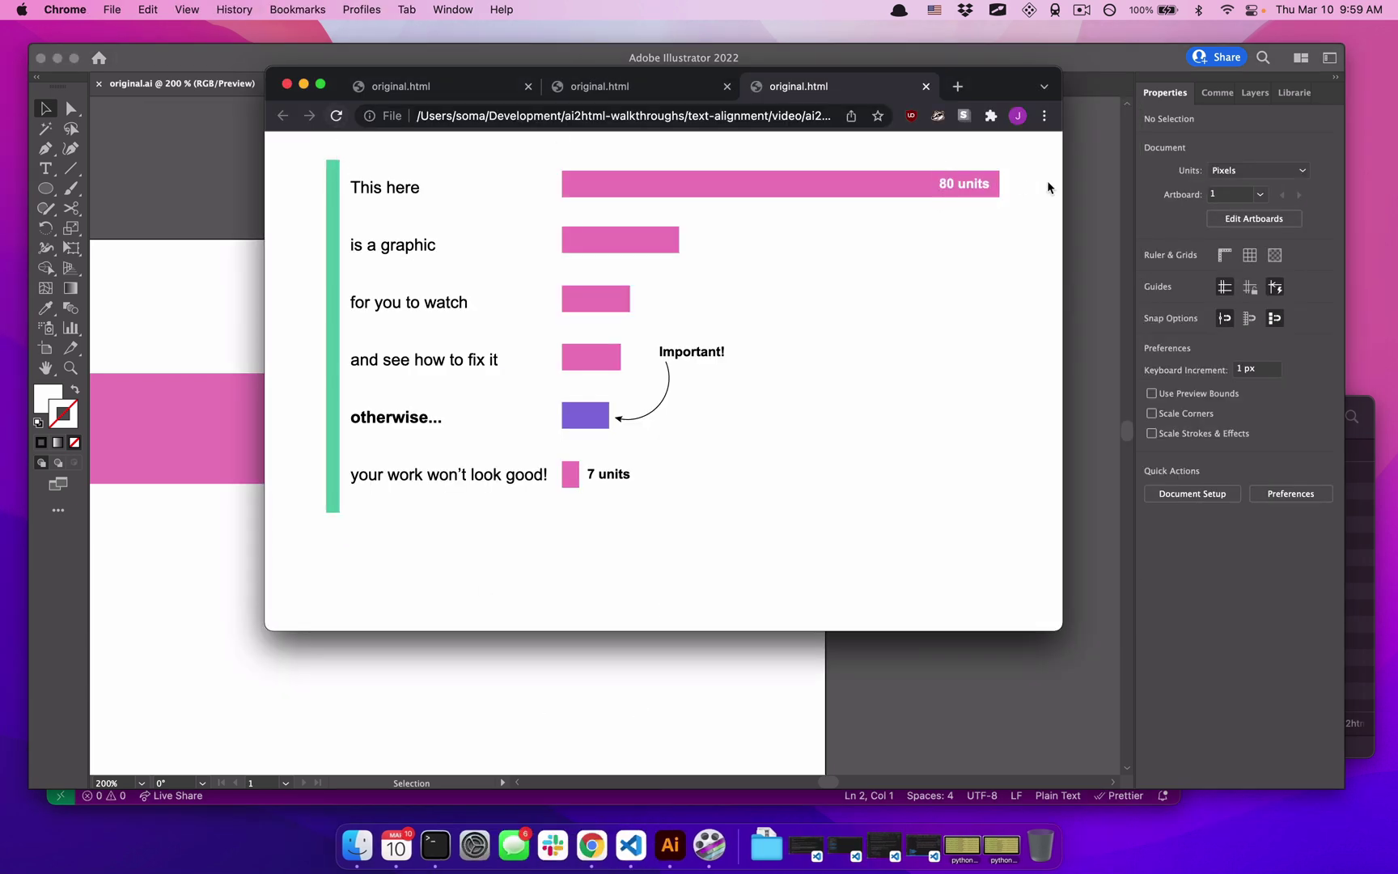
{"action": "left_click_drag", "start_coordinate": [1064, 184], "coordinate": [1046, 328]}
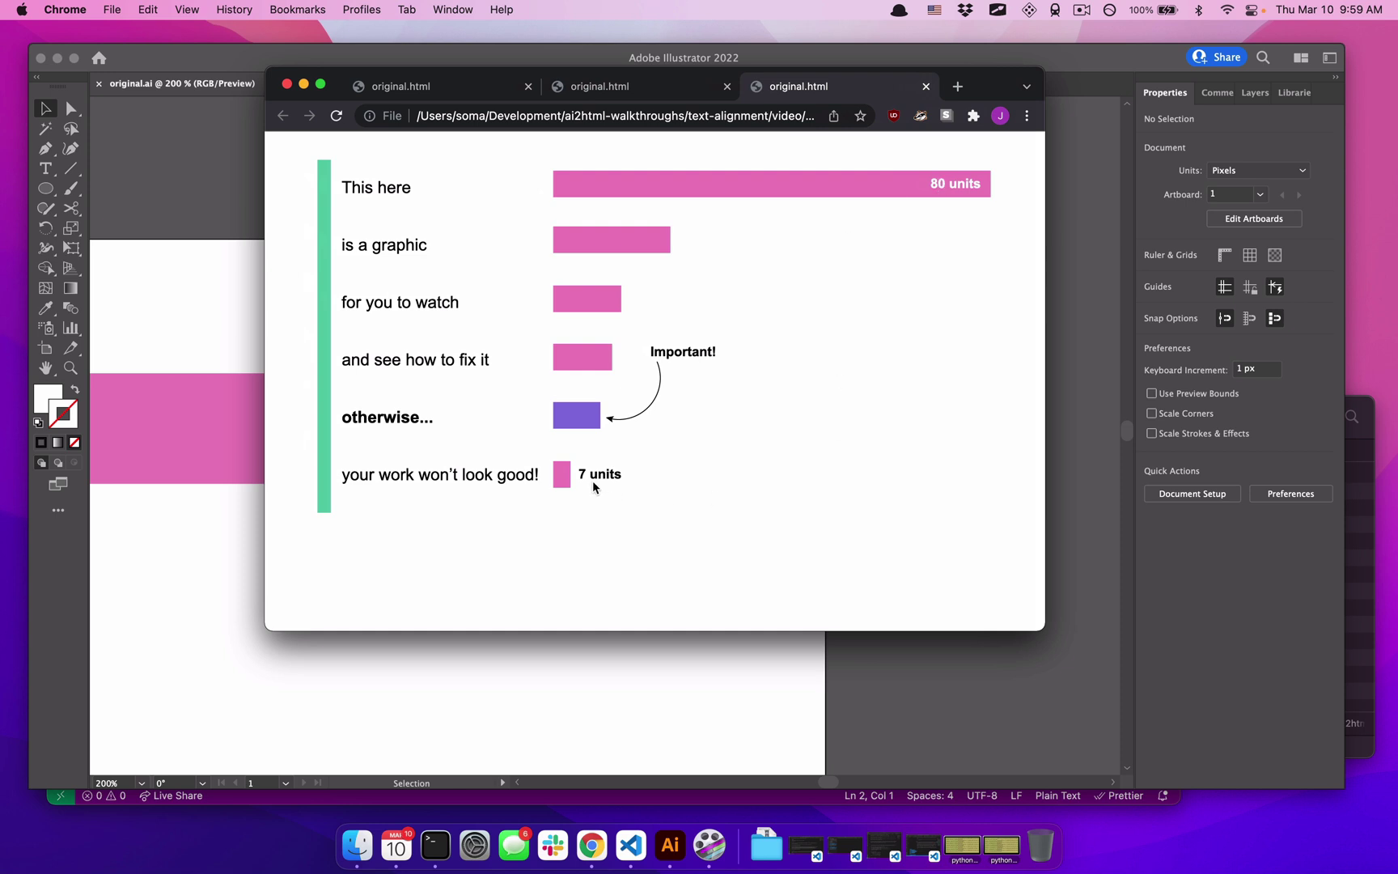
{"action": "left_click_drag", "start_coordinate": [573, 479], "coordinate": [692, 481]}
{"action": "left_click_drag", "start_coordinate": [1042, 621], "coordinate": [997, 682]}
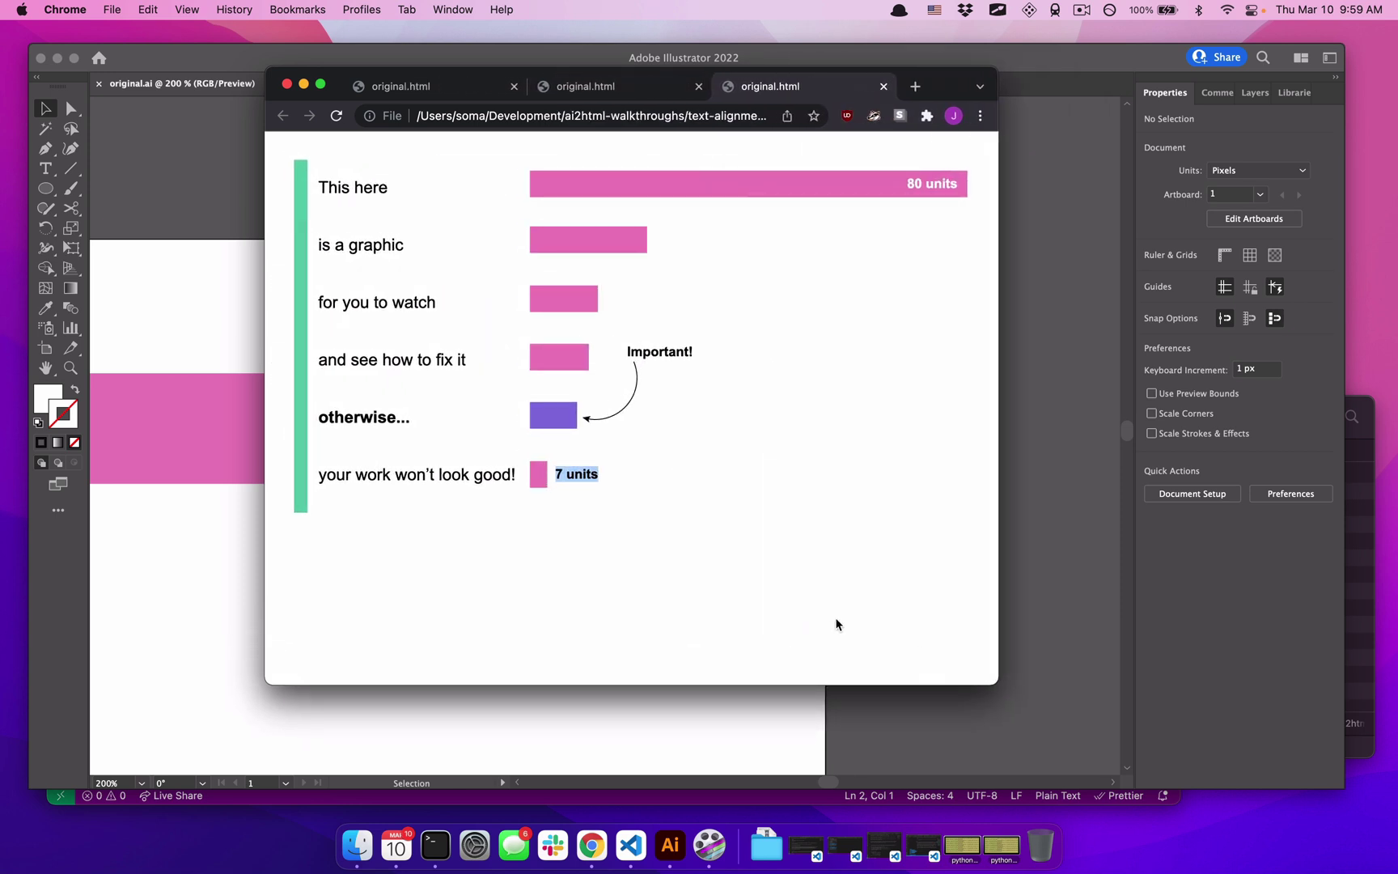
{"action": "left_click", "coordinate": [838, 623]}
Back in Illustrator, set the "7 units" label to left-aligned text and move it back beside the bottom pink bar.
{"action": "key", "text": "super+Tab"}
{"action": "scroll", "coordinate": [456, 550], "scroll_direction": "down", "scroll_amount": 3}
{"action": "key", "text": "super+minus"}
{"action": "scroll", "coordinate": [456, 550], "scroll_direction": "down", "scroll_amount": 2}
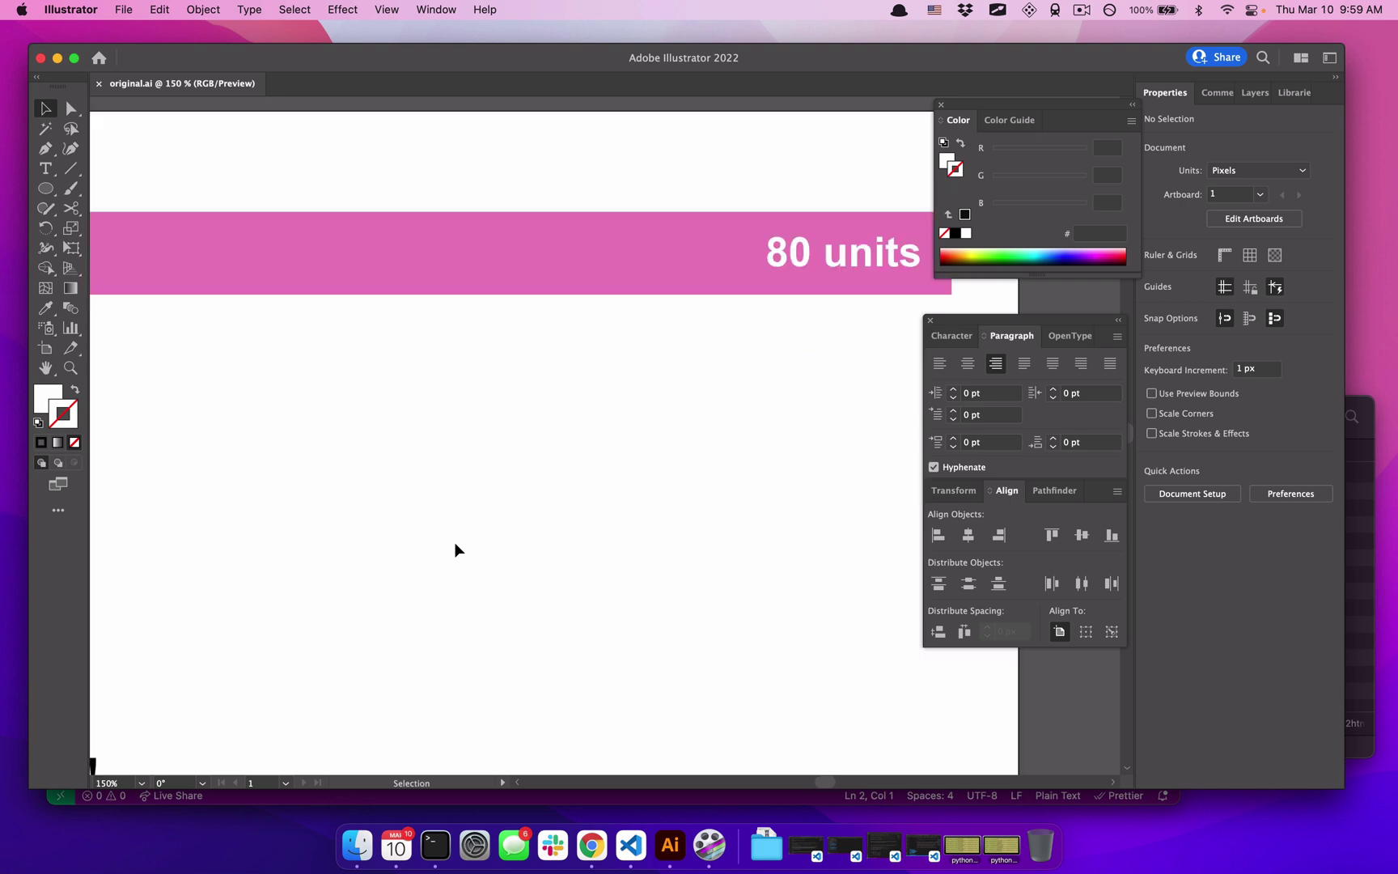
{"action": "scroll", "coordinate": [456, 550], "scroll_direction": "down", "scroll_amount": 10}
{"action": "scroll", "coordinate": [456, 550], "scroll_direction": "left", "scroll_amount": 5}
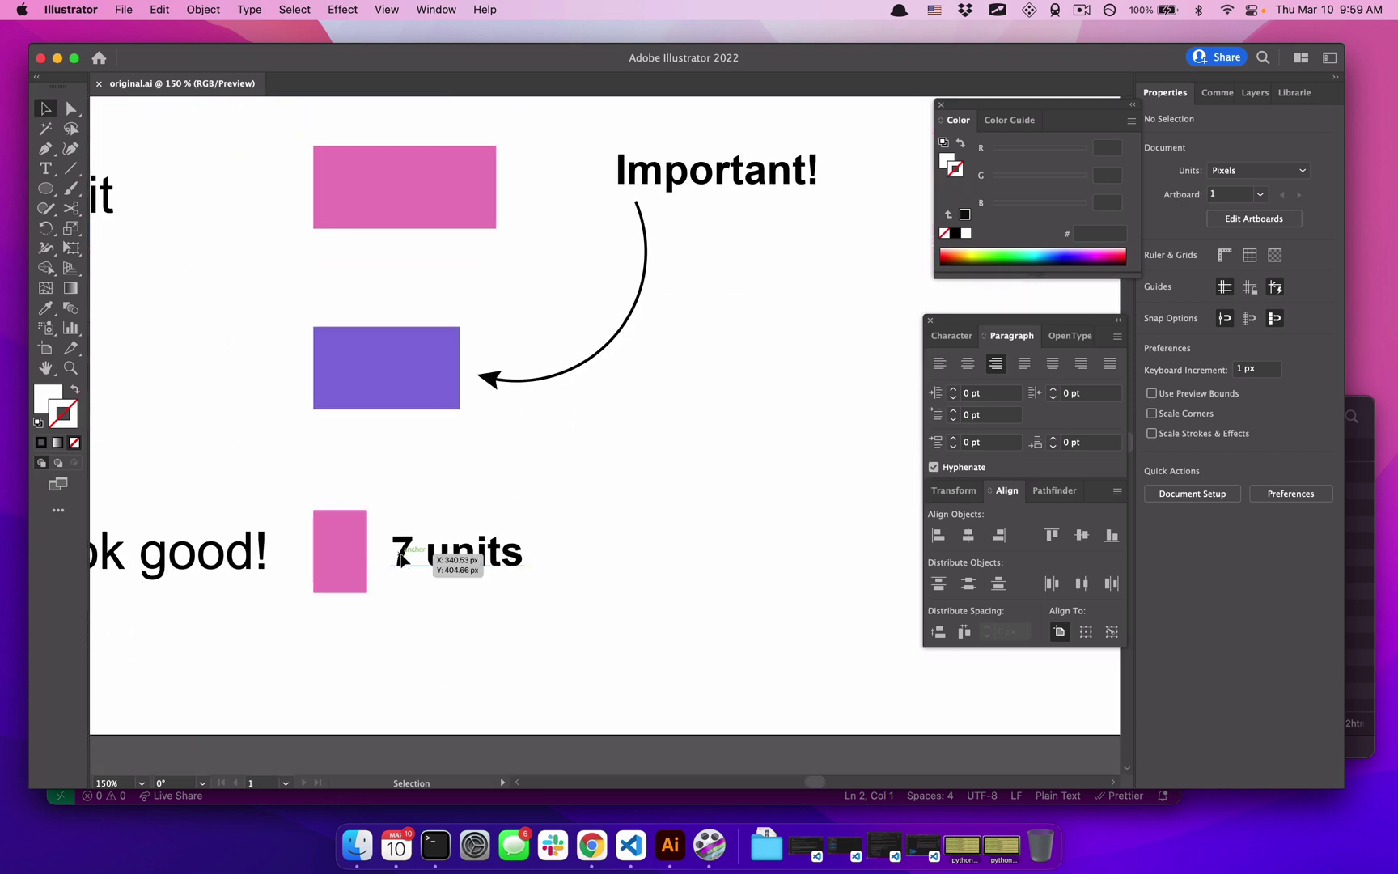
{"action": "left_click", "coordinate": [401, 559]}
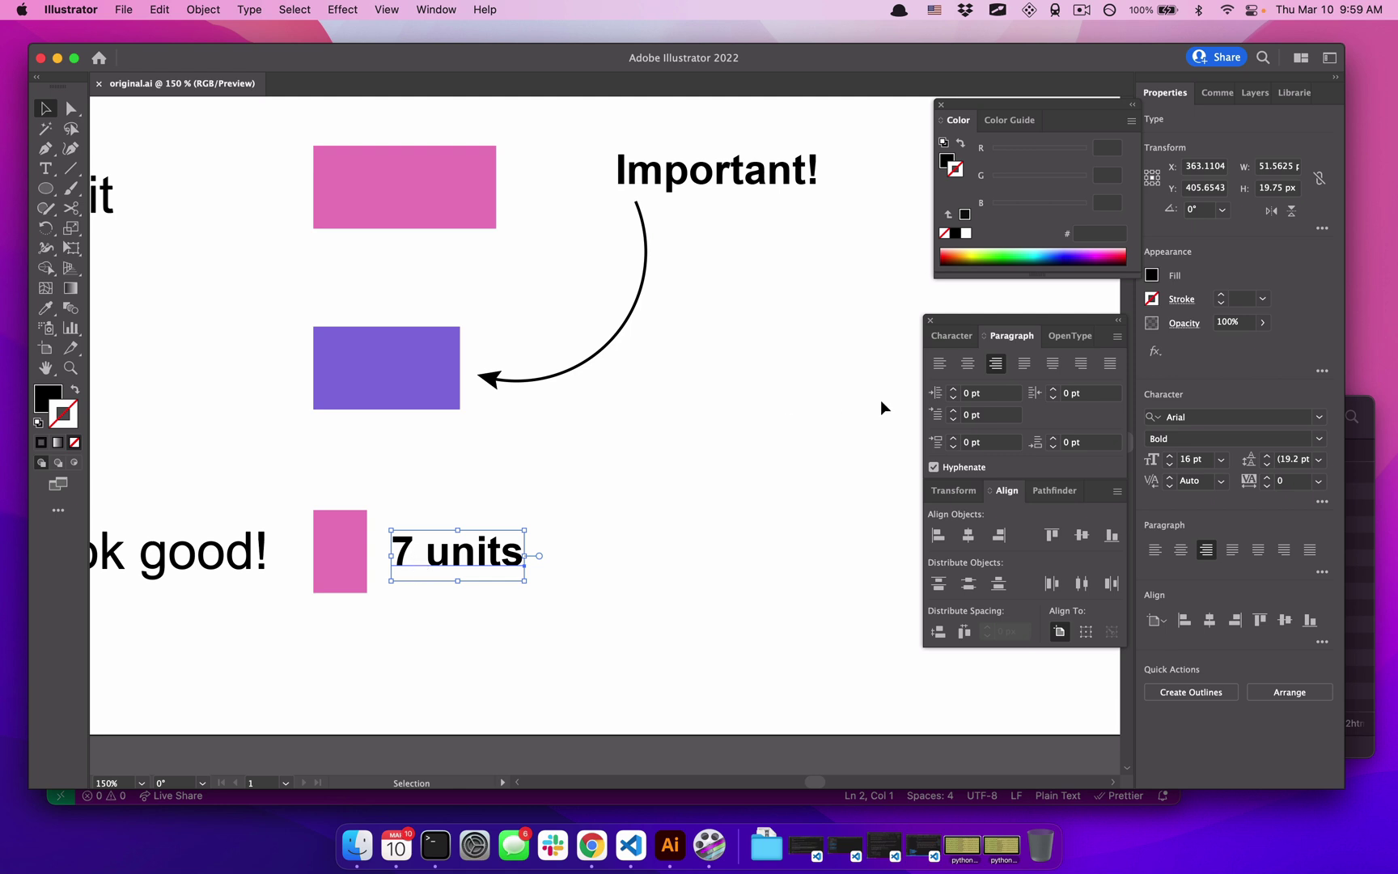
{"action": "left_click", "coordinate": [939, 364]}
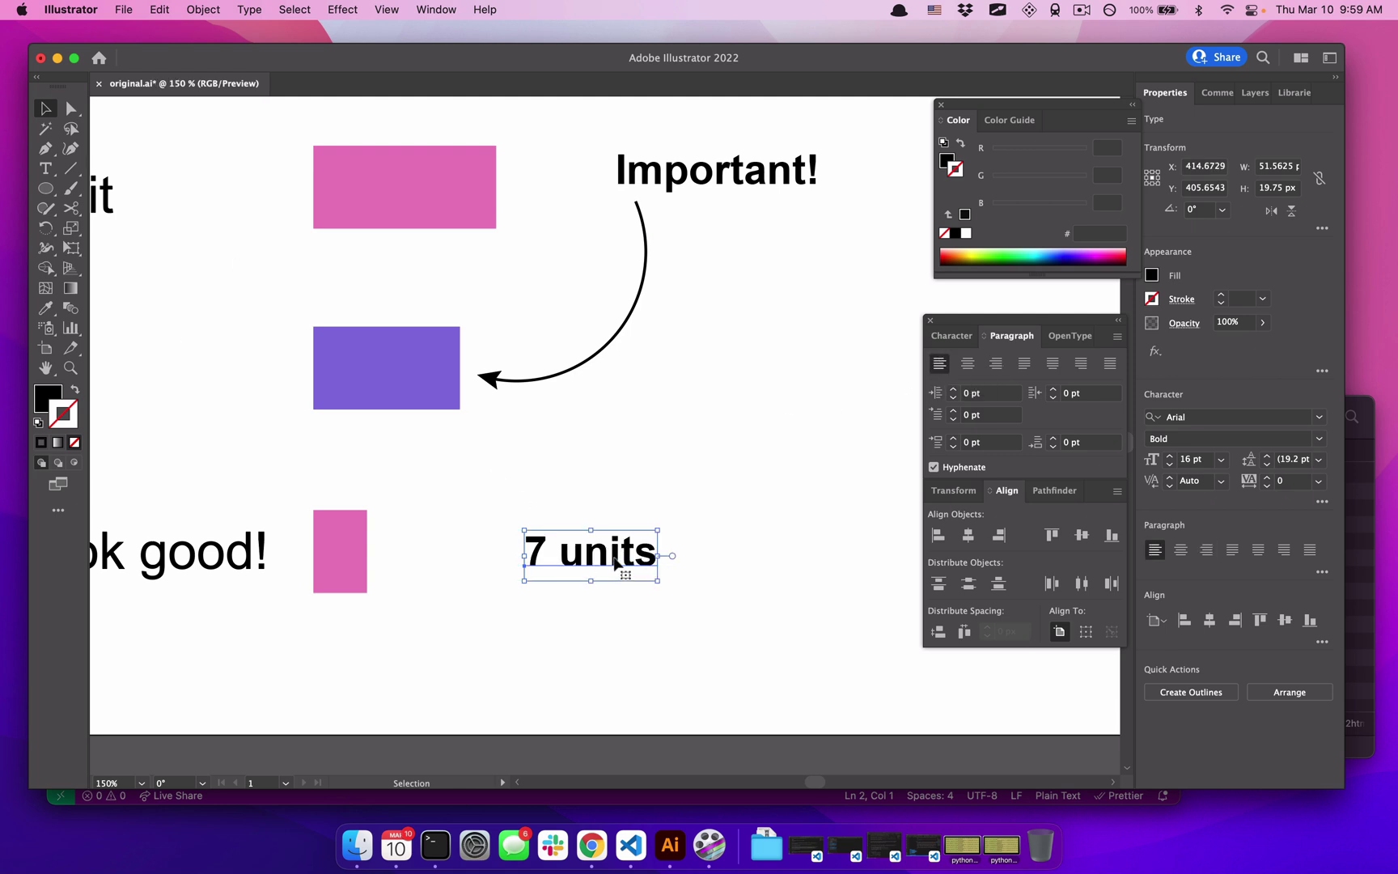
{"action": "left_click_drag", "start_coordinate": [617, 563], "coordinate": [483, 564]}
{"action": "left_click", "coordinate": [576, 547]}
Save original.ai with the realigned "7 units" label and export it again with the ai2html.js script.
{"action": "key", "text": "super+s"}
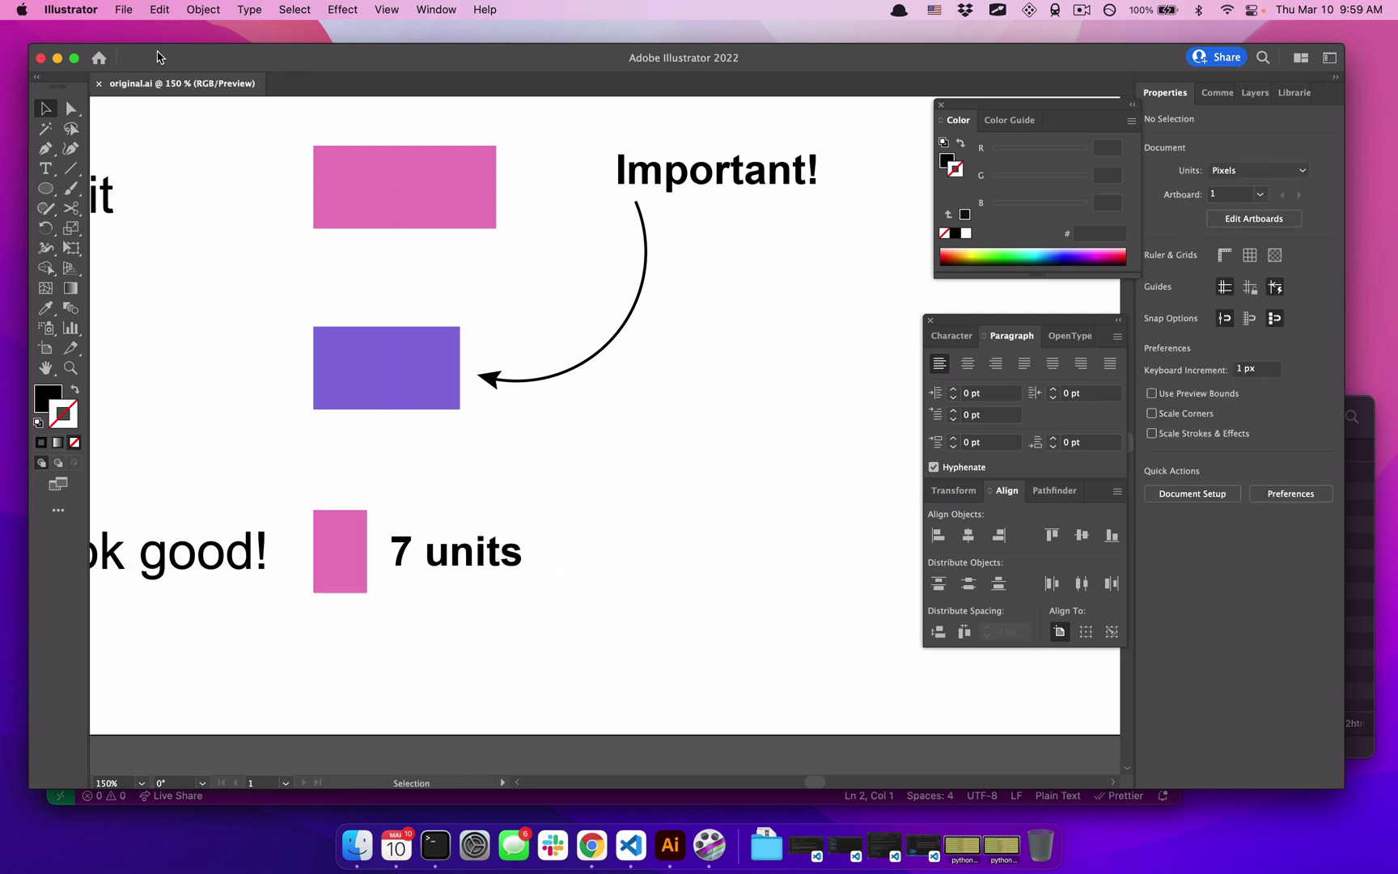
{"action": "left_click", "coordinate": [127, 8]}
{"action": "mouse_move", "coordinate": [228, 407]}
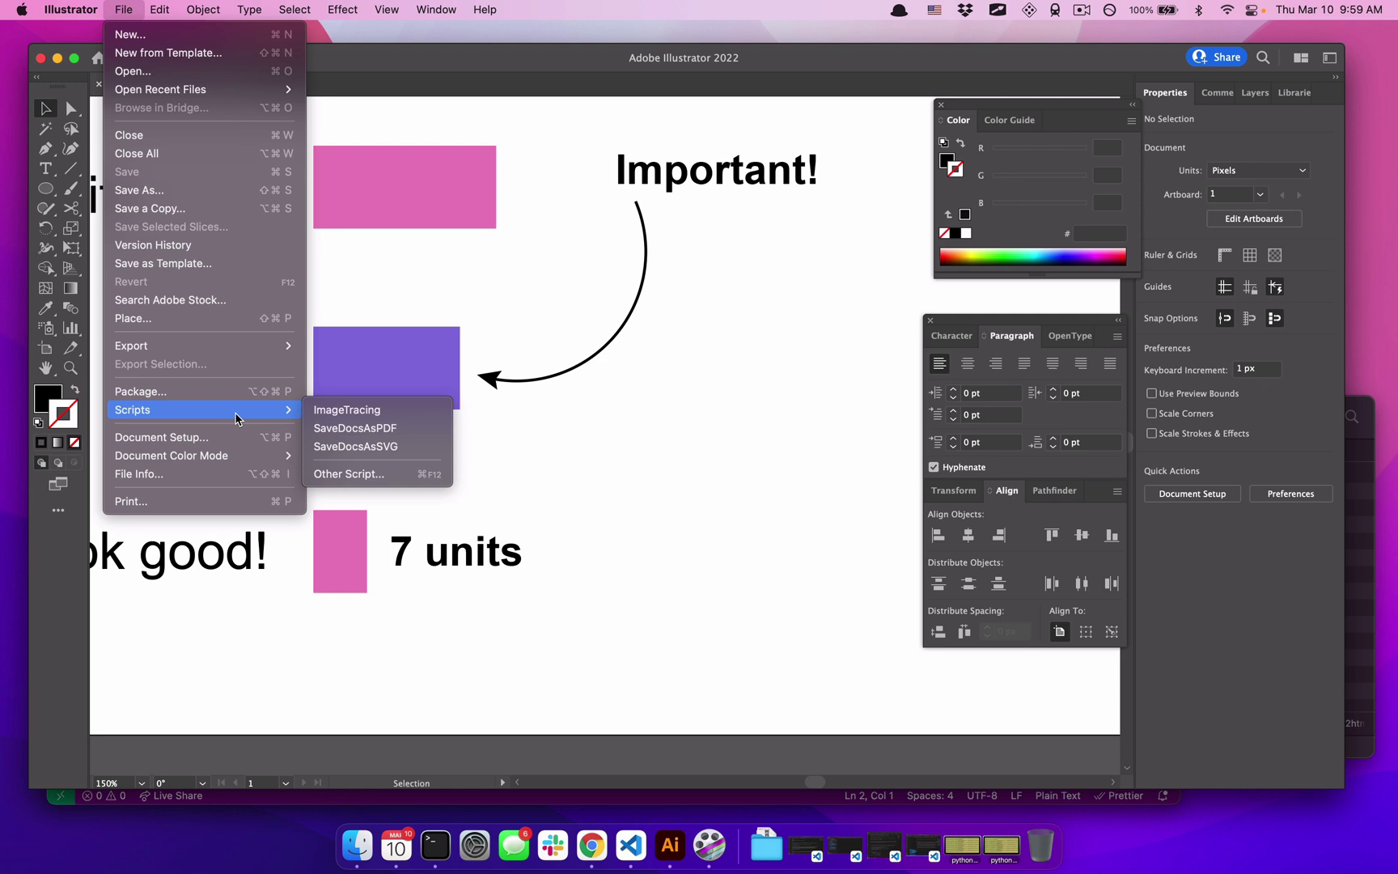
{"action": "left_click", "coordinate": [353, 474]}
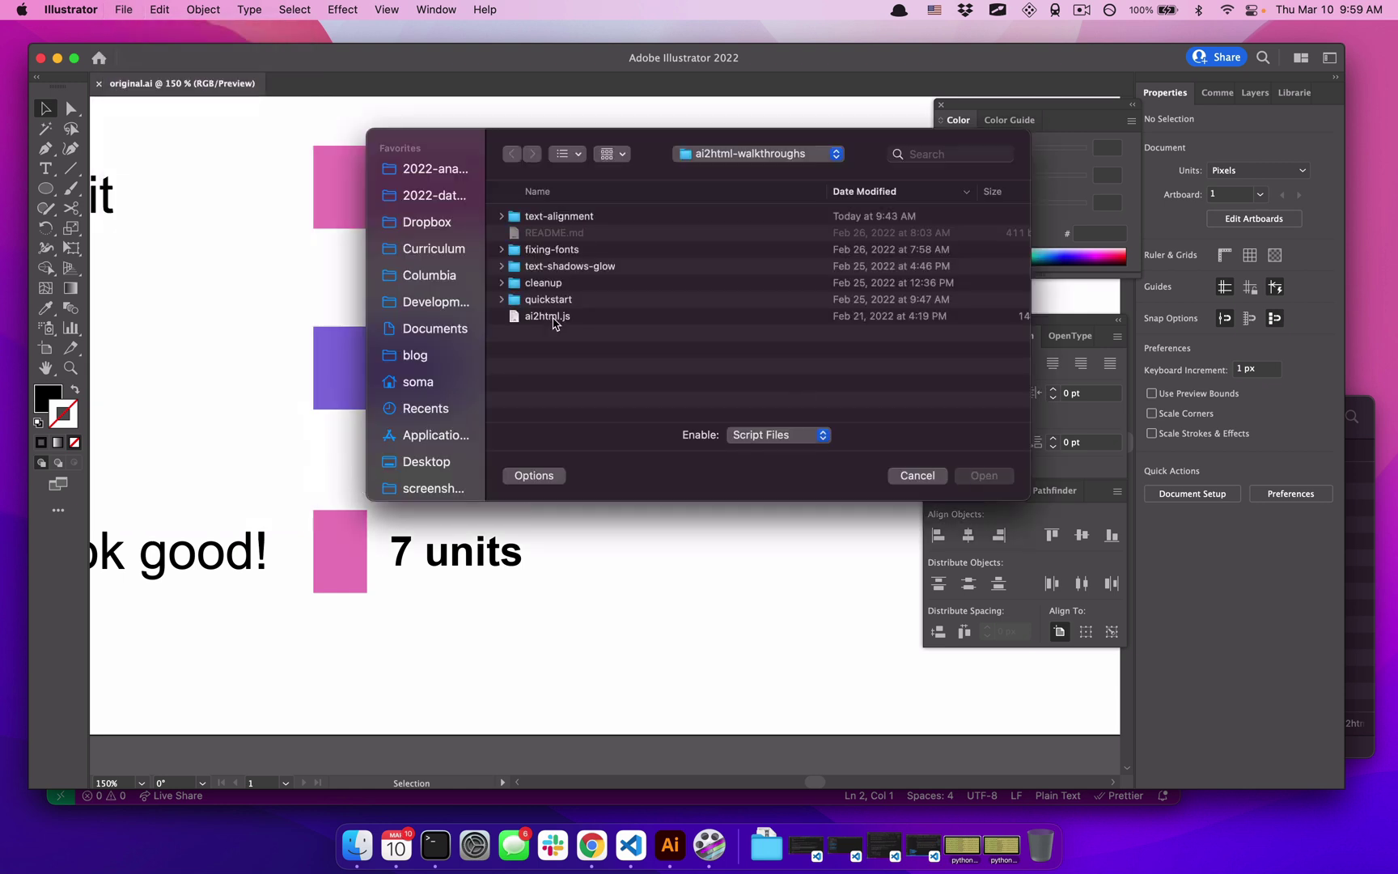
{"action": "double_click", "coordinate": [536, 324]}
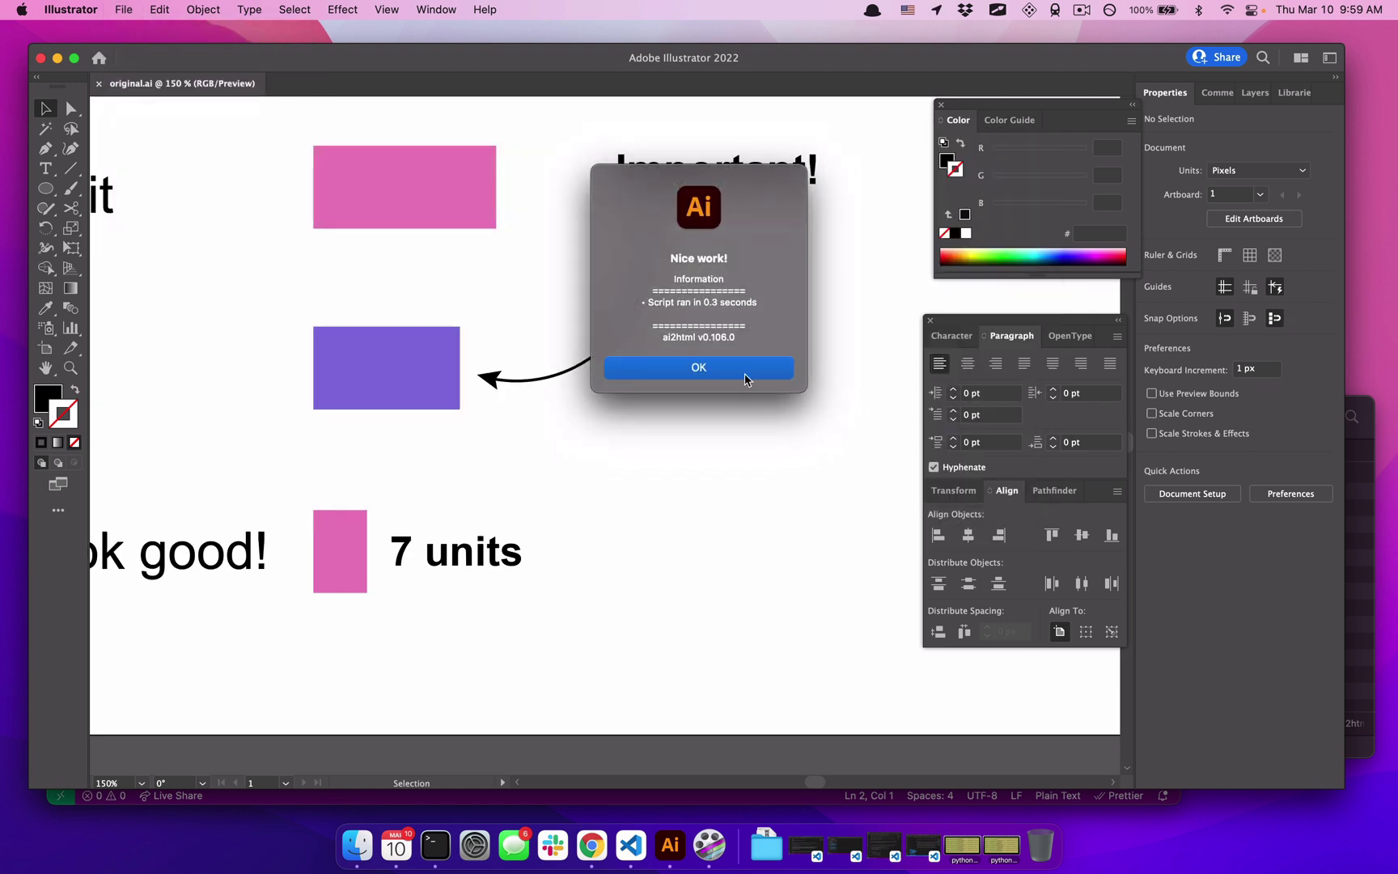
{"action": "left_click", "coordinate": [743, 368]}
Switch to Chrome, reload original.html and enlarge the window to check the exported "7 units" label.
{"action": "left_click", "coordinate": [592, 845]}
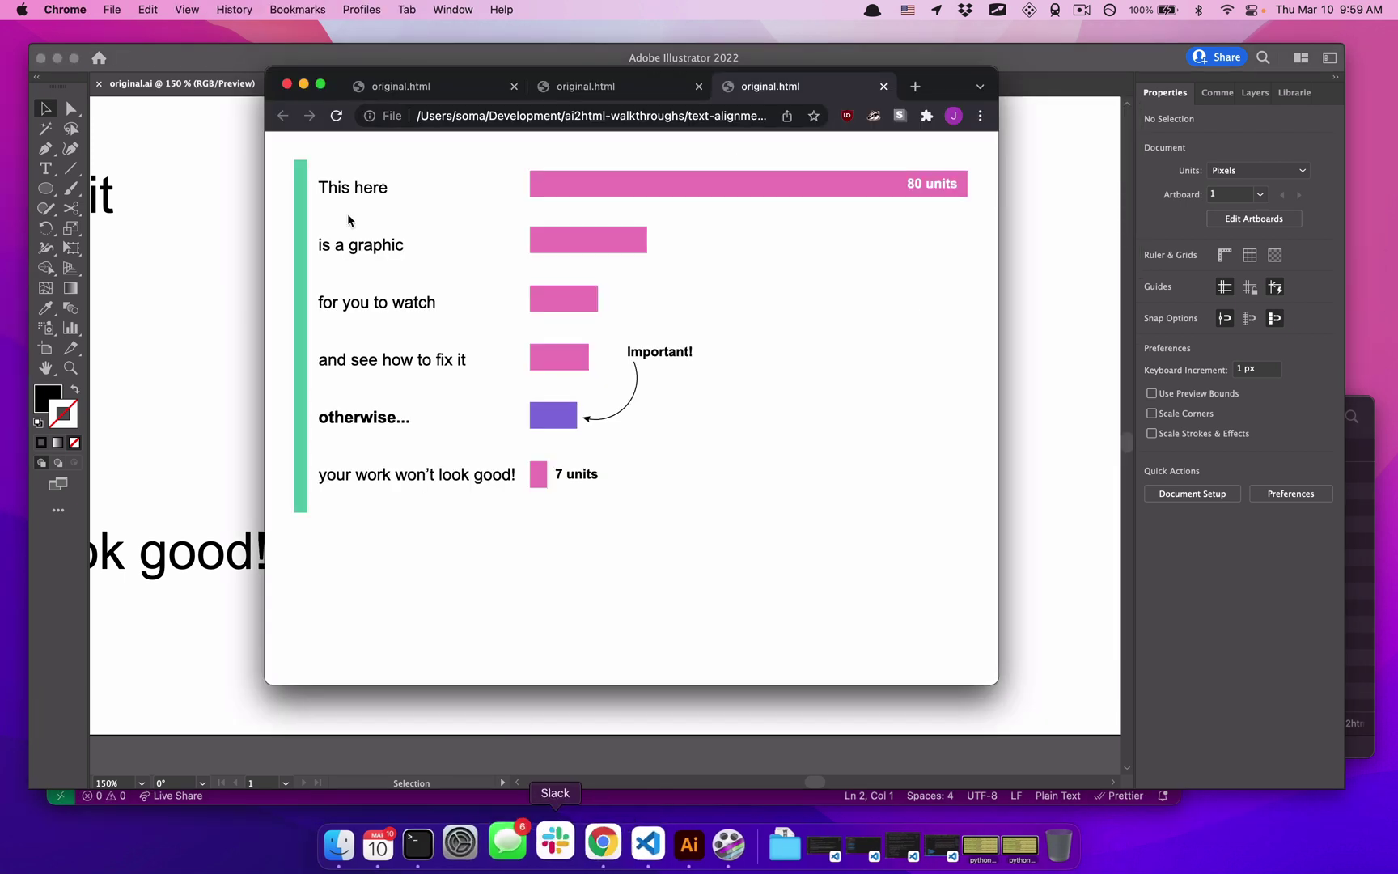
{"action": "left_click", "coordinate": [336, 114]}
{"action": "left_click_drag", "start_coordinate": [991, 678], "coordinate": [1092, 738]}
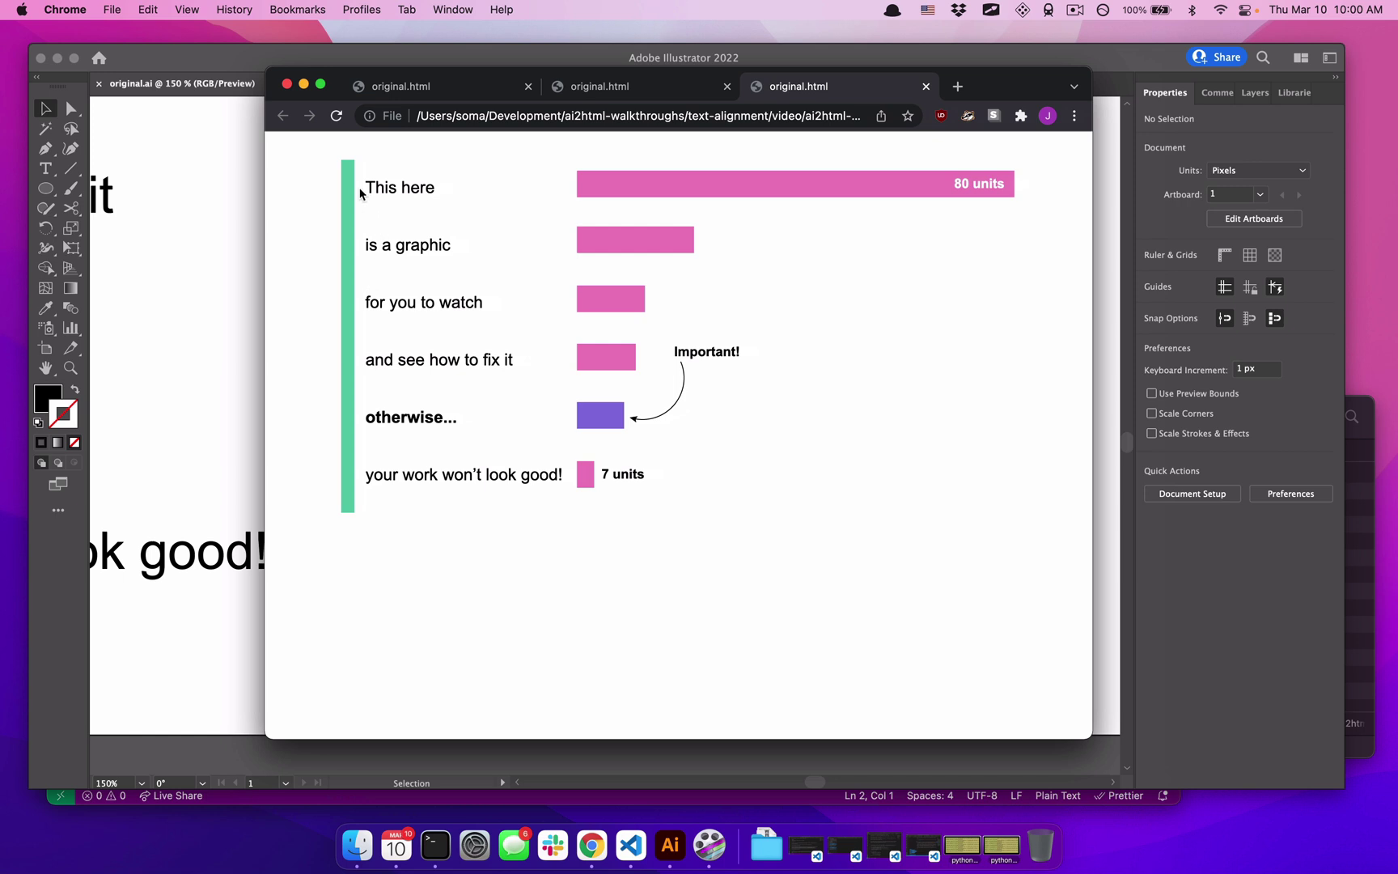
Examine how the row labels sit against the green bar and pink bars as the browser window is narrowed and widened.
{"action": "left_click_drag", "start_coordinate": [368, 182], "coordinate": [406, 303]}
{"action": "left_click", "coordinate": [405, 302]}
{"action": "left_click_drag", "start_coordinate": [1080, 731], "coordinate": [786, 709]}
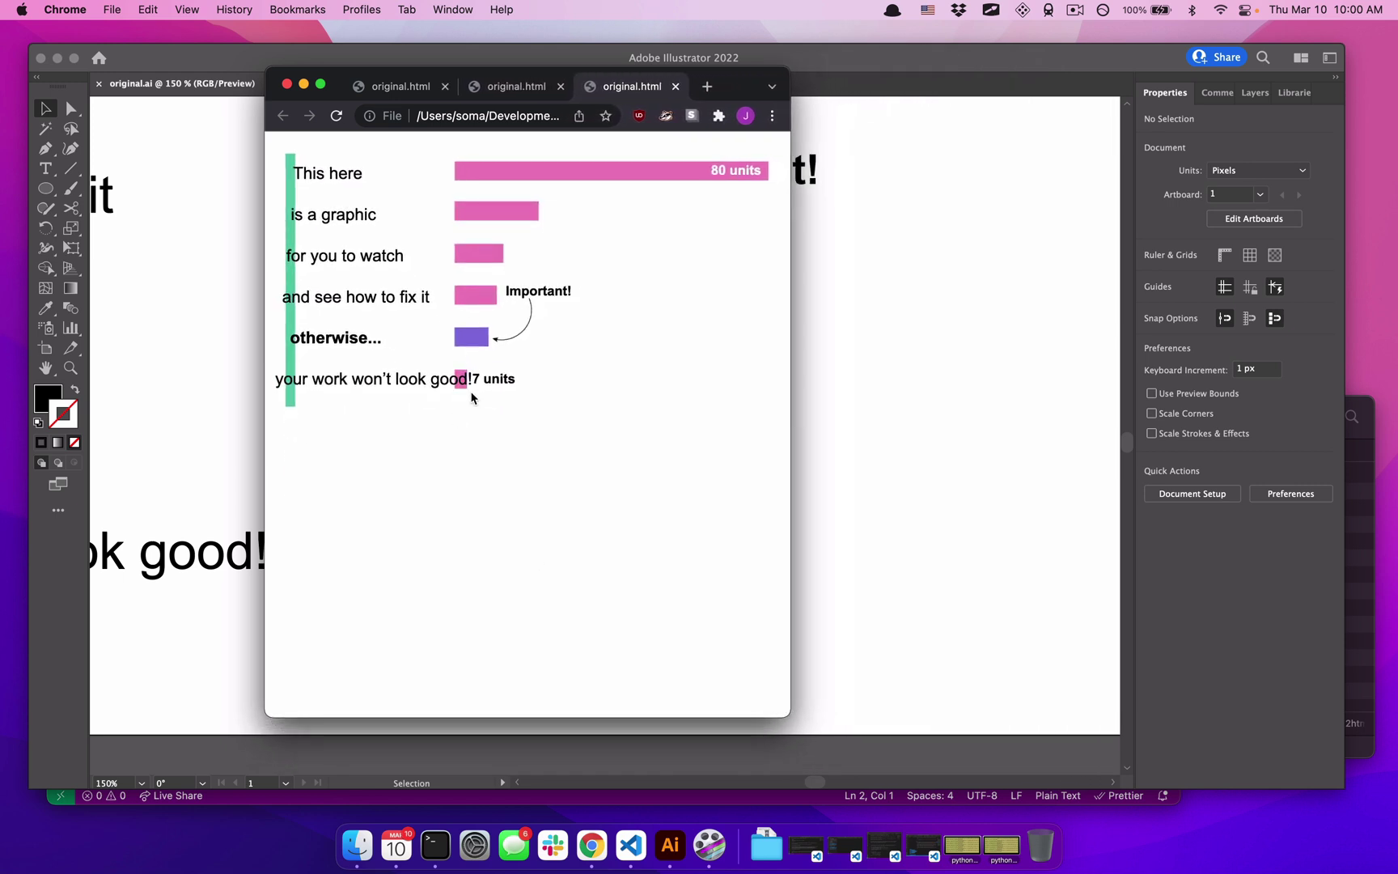
{"action": "left_click_drag", "start_coordinate": [449, 377], "coordinate": [484, 390]}
{"action": "left_click", "coordinate": [307, 382]}
{"action": "key", "text": "super+a"}
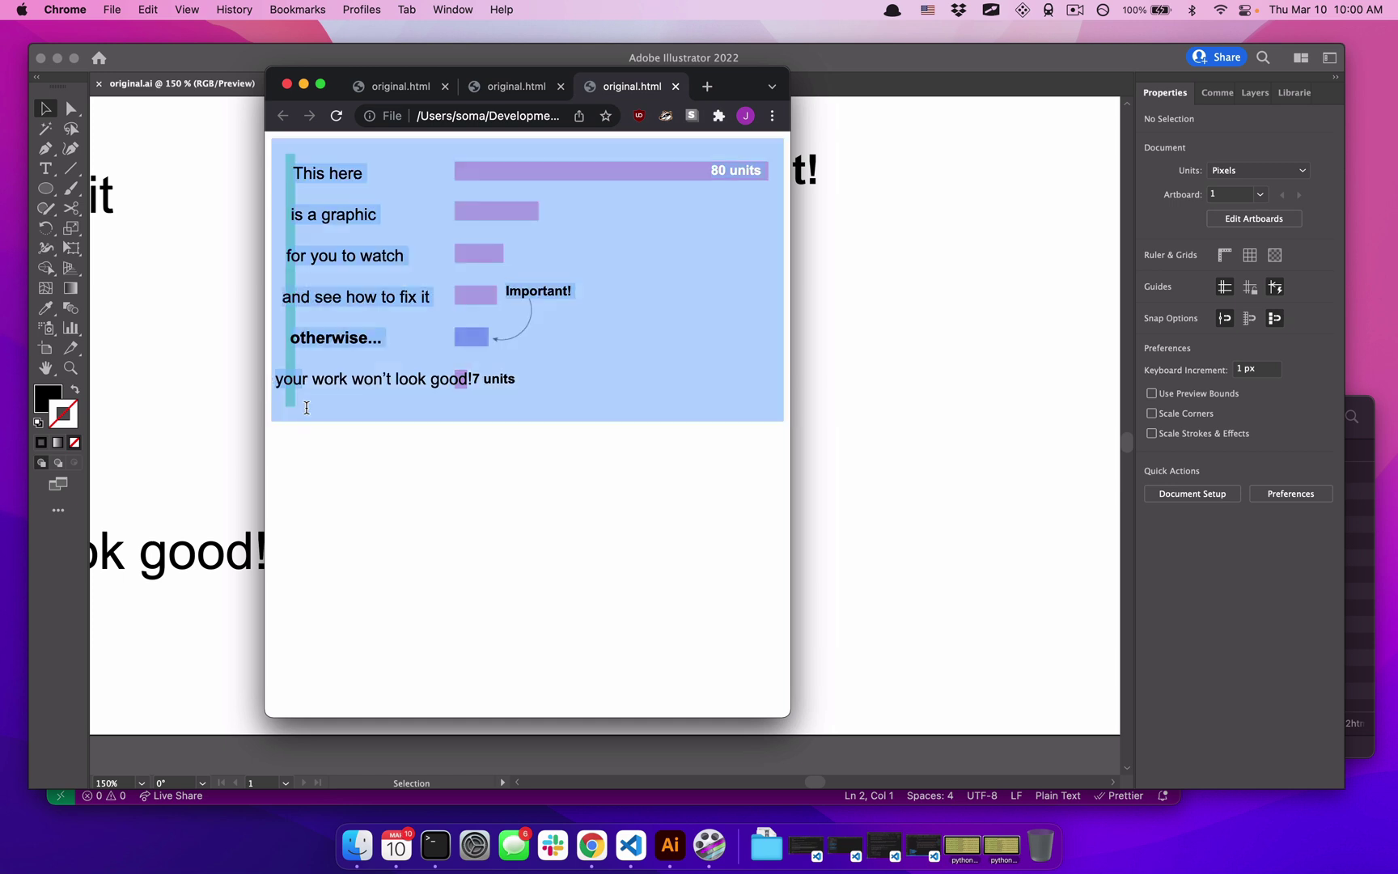
{"action": "left_click", "coordinate": [356, 479]}
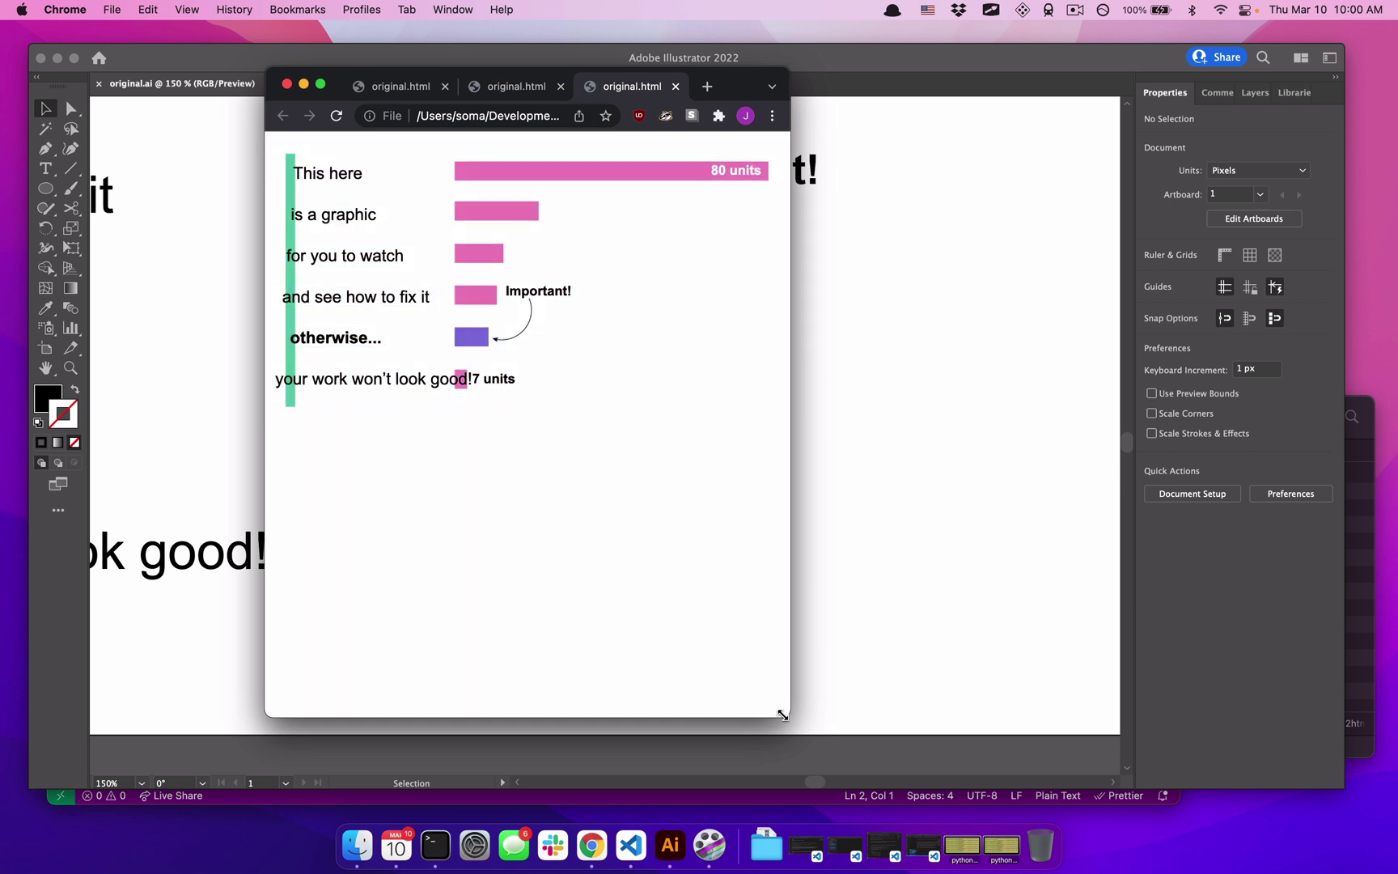
{"action": "left_click_drag", "start_coordinate": [782, 715], "coordinate": [1137, 703]}
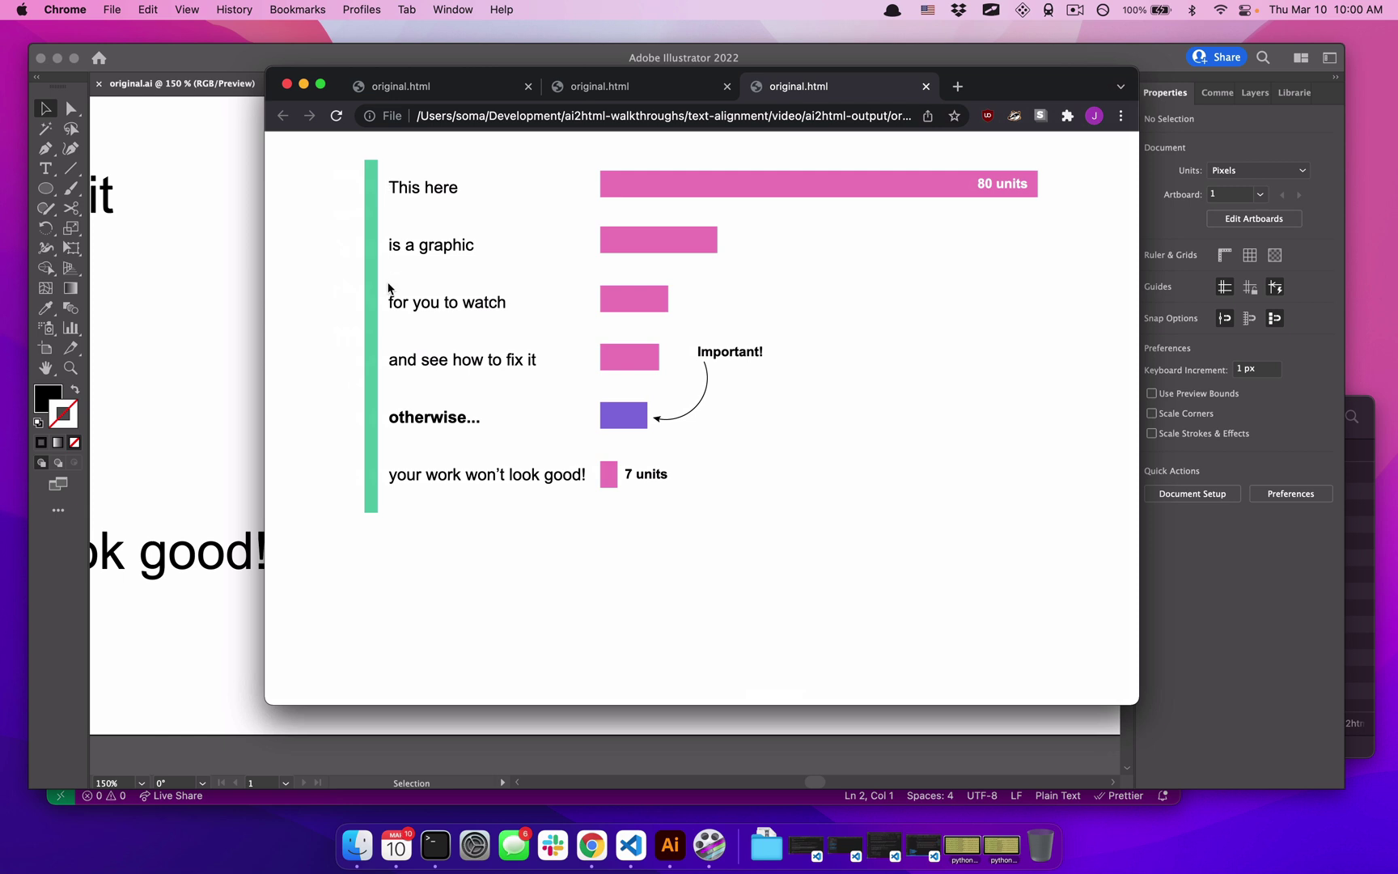
Return to Illustrator and inspect the paragraph alignment of the row labels from "your work won't look good!" up to "for you to watch".
{"action": "key", "text": "super+Tab"}
{"action": "scroll", "coordinate": [328, 406], "scroll_direction": "left", "scroll_amount": 5}
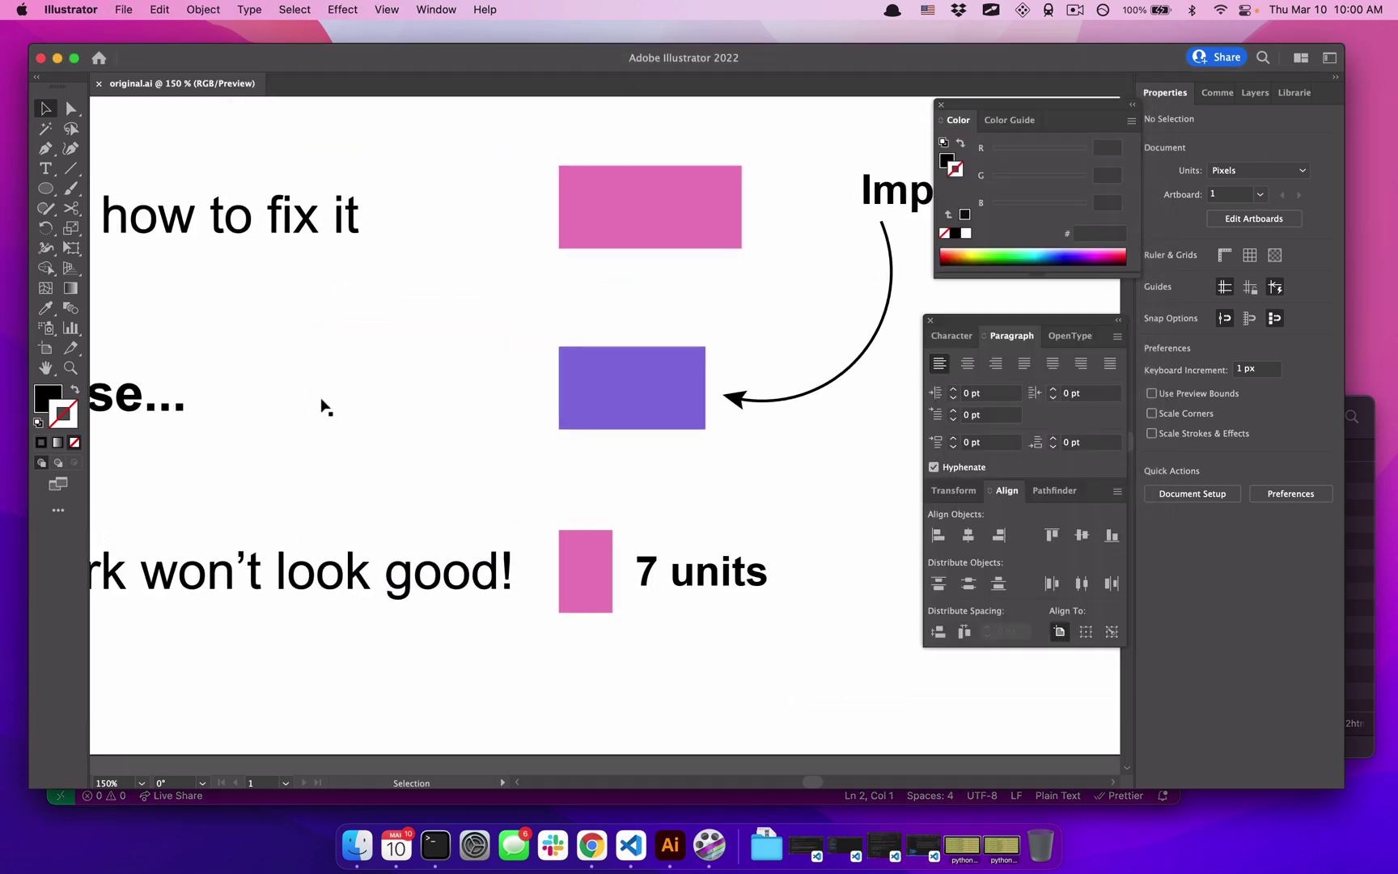
{"action": "key", "text": "super+minus"}
{"action": "left_click", "coordinate": [217, 526]}
{"action": "key", "text": "super+minus"}
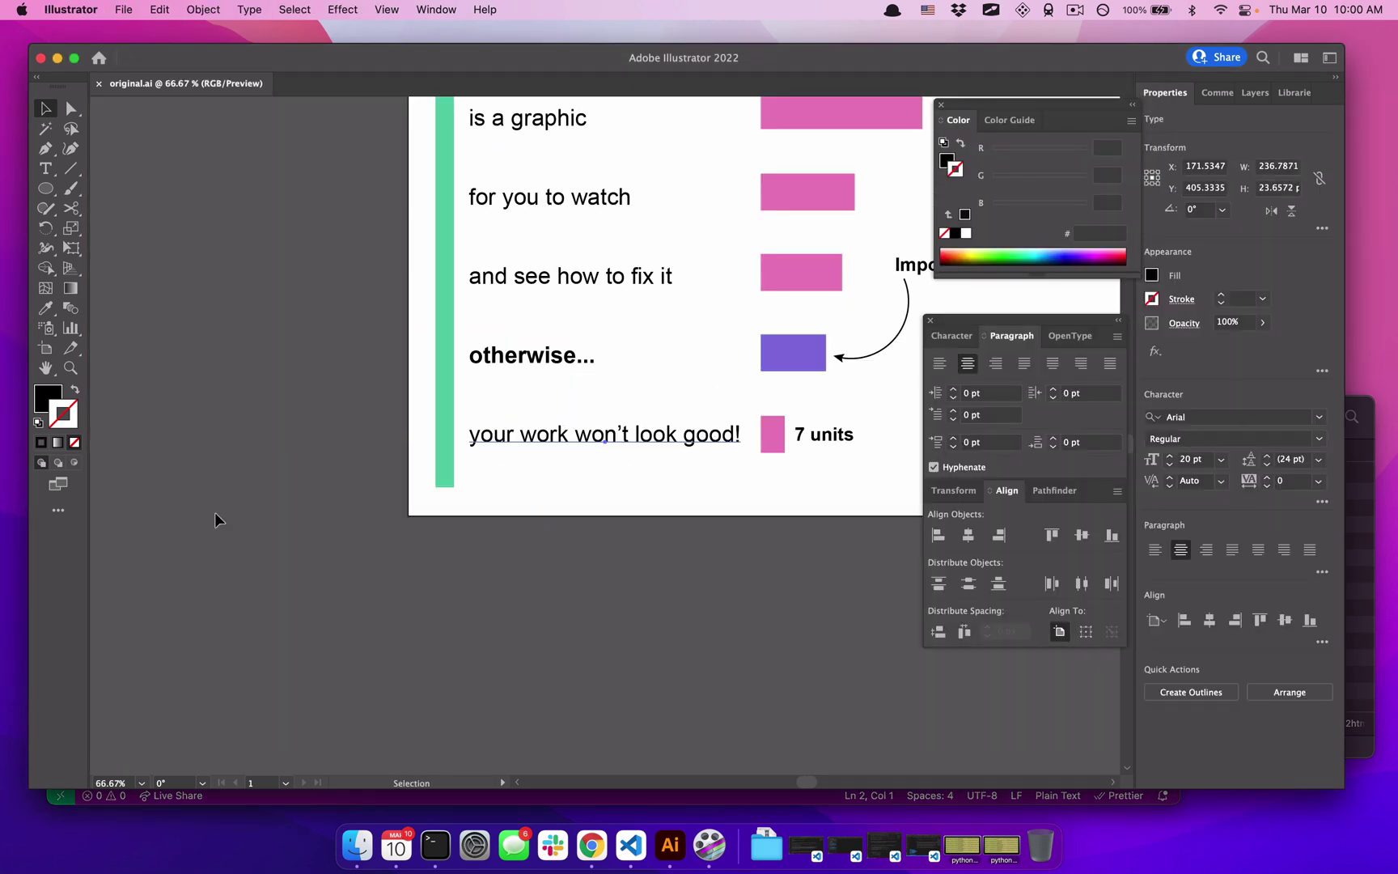
{"action": "scroll", "coordinate": [549, 477], "scroll_direction": "up", "scroll_amount": 2}
{"action": "scroll", "coordinate": [549, 477], "scroll_direction": "right", "scroll_amount": 3}
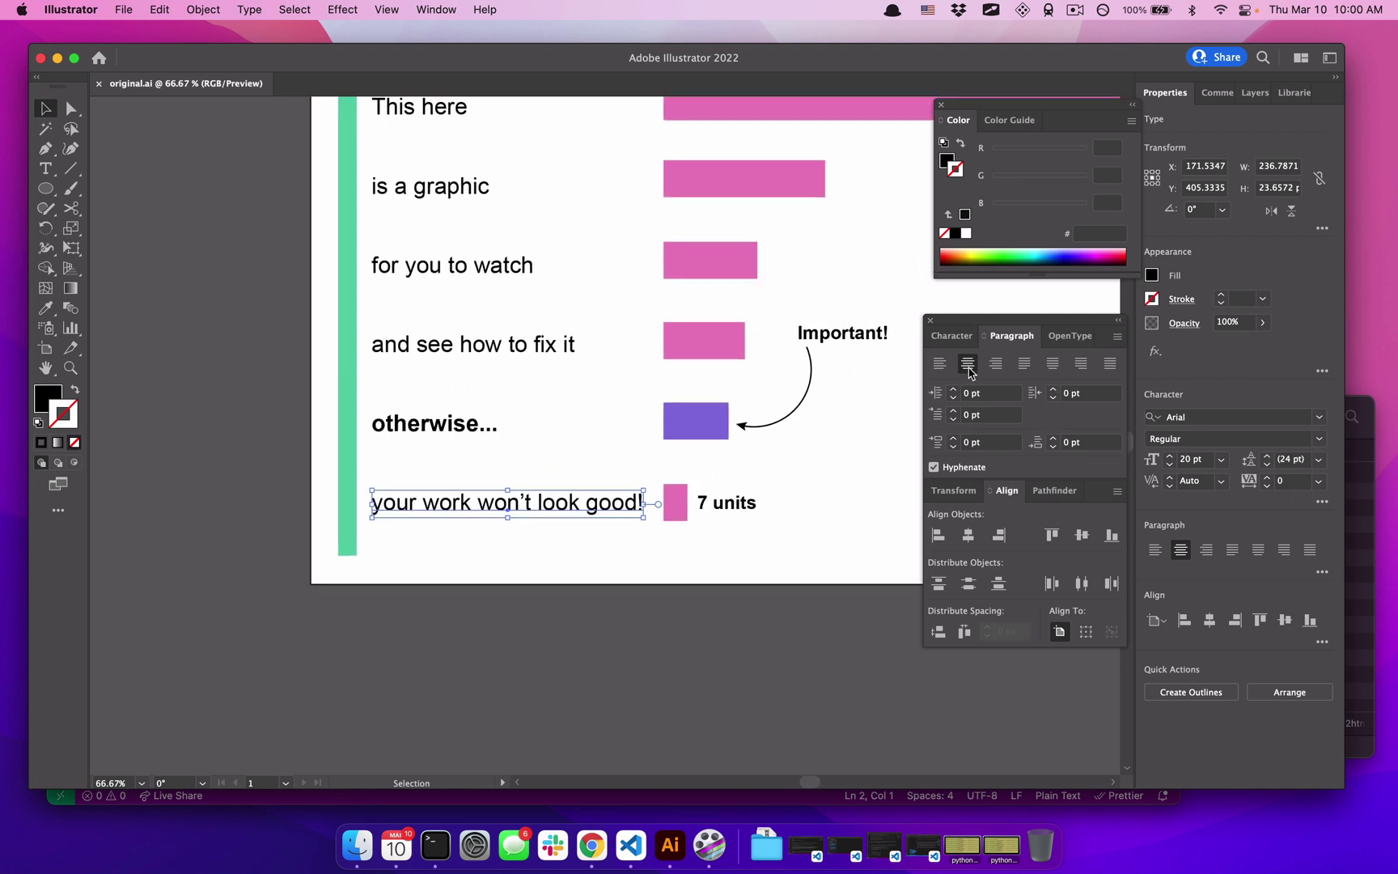
{"action": "left_click", "coordinate": [484, 431]}
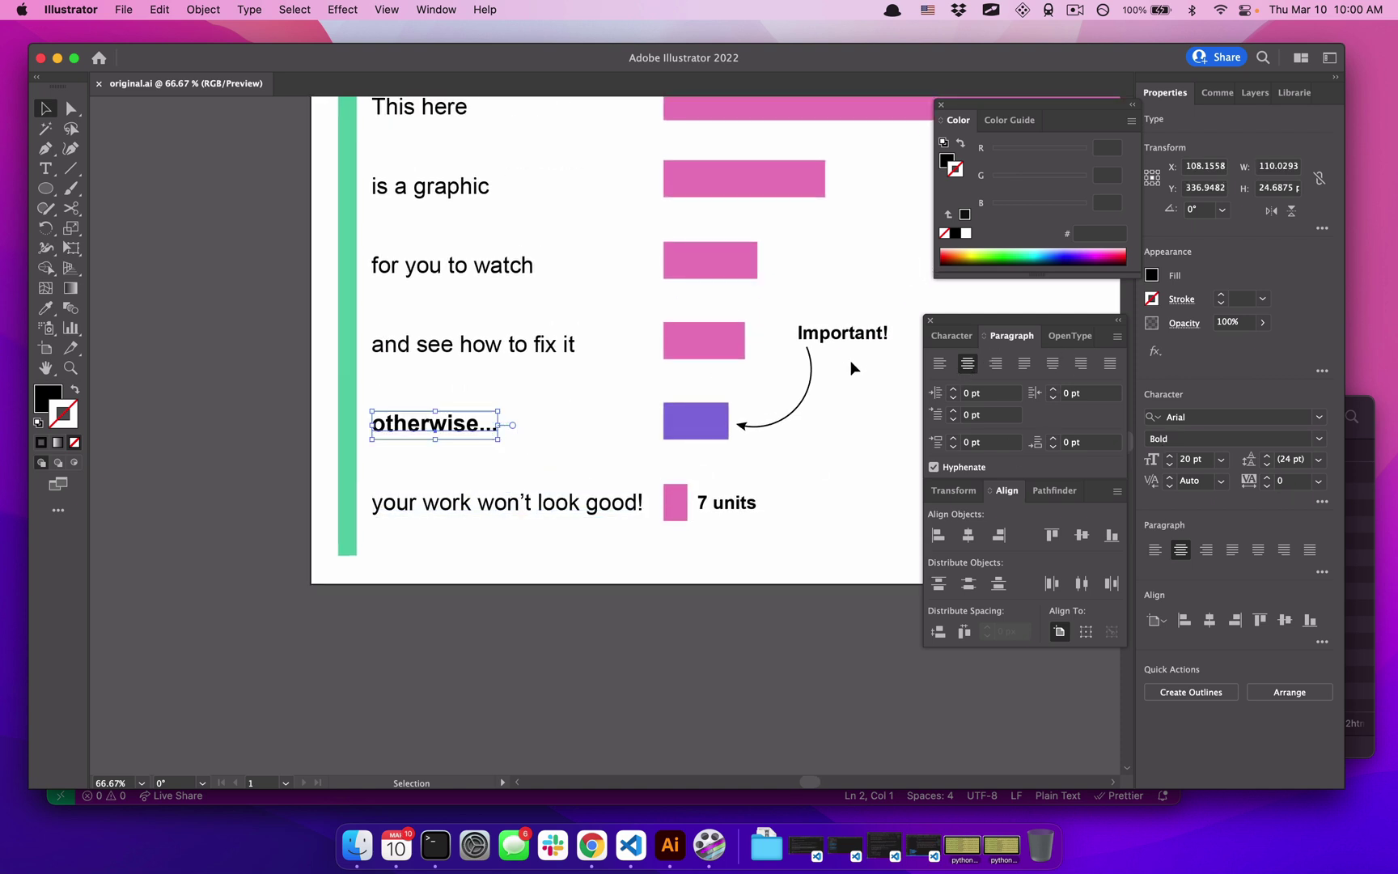
{"action": "left_click", "coordinate": [446, 351]}
{"action": "left_click", "coordinate": [503, 275]}
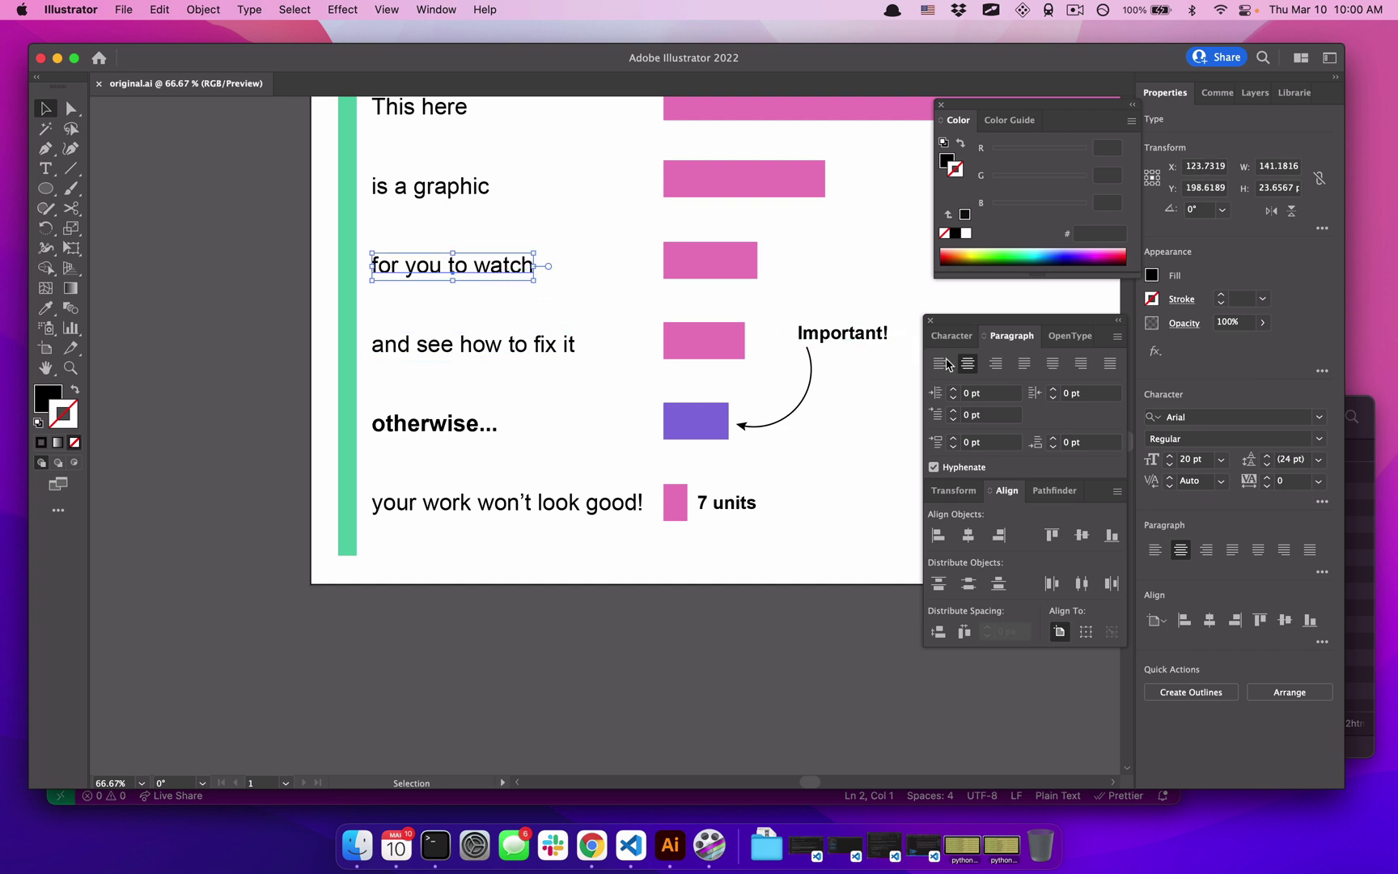
Set the paragraph alignment of all six row labels to left and line up their left edges.
{"action": "scroll", "coordinate": [743, 393], "scroll_direction": "up", "scroll_amount": 3}
{"action": "key", "text": "super+minus"}
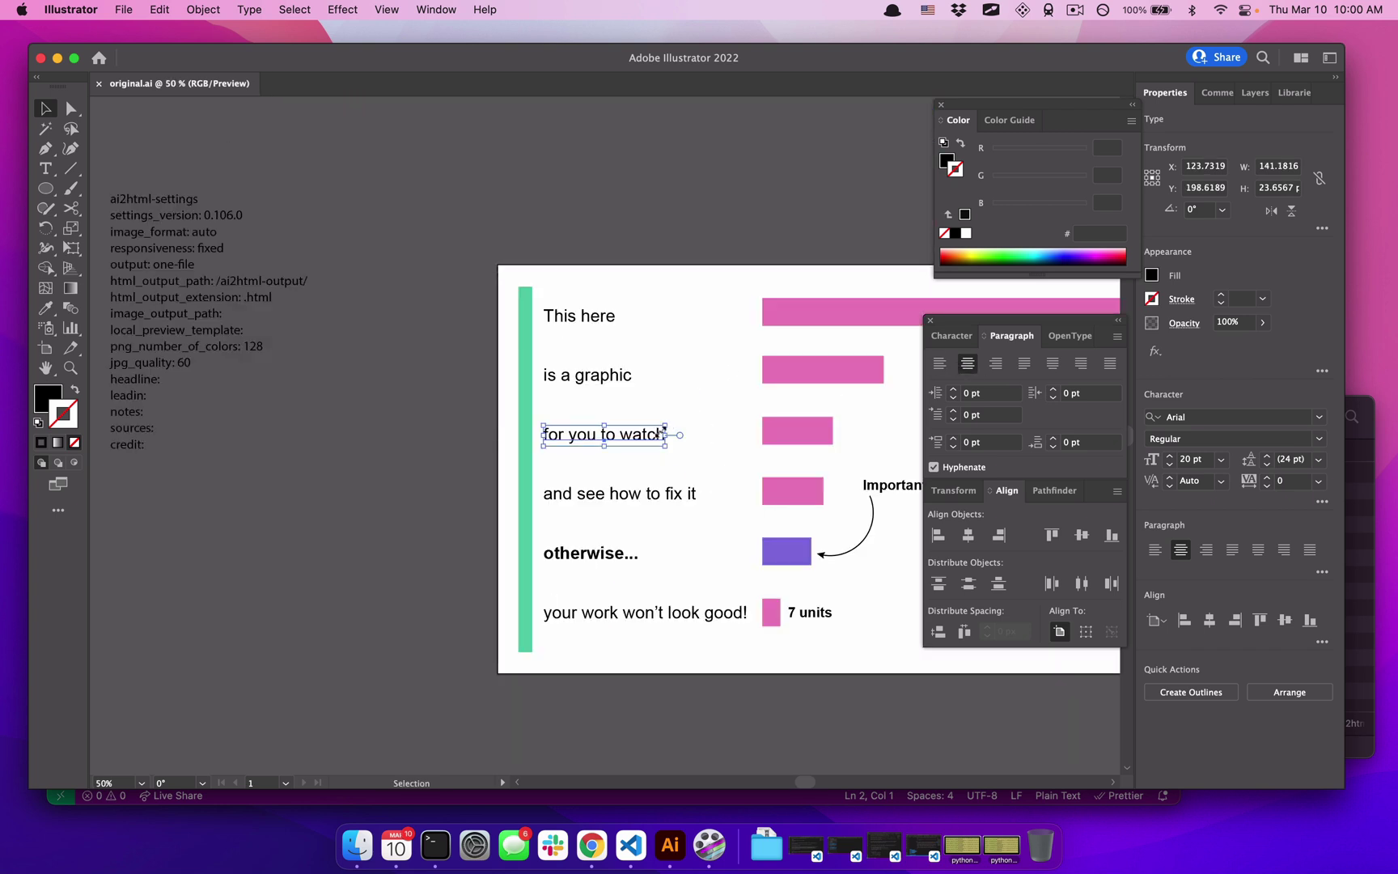
{"action": "left_click_drag", "start_coordinate": [567, 270], "coordinate": [637, 653]}
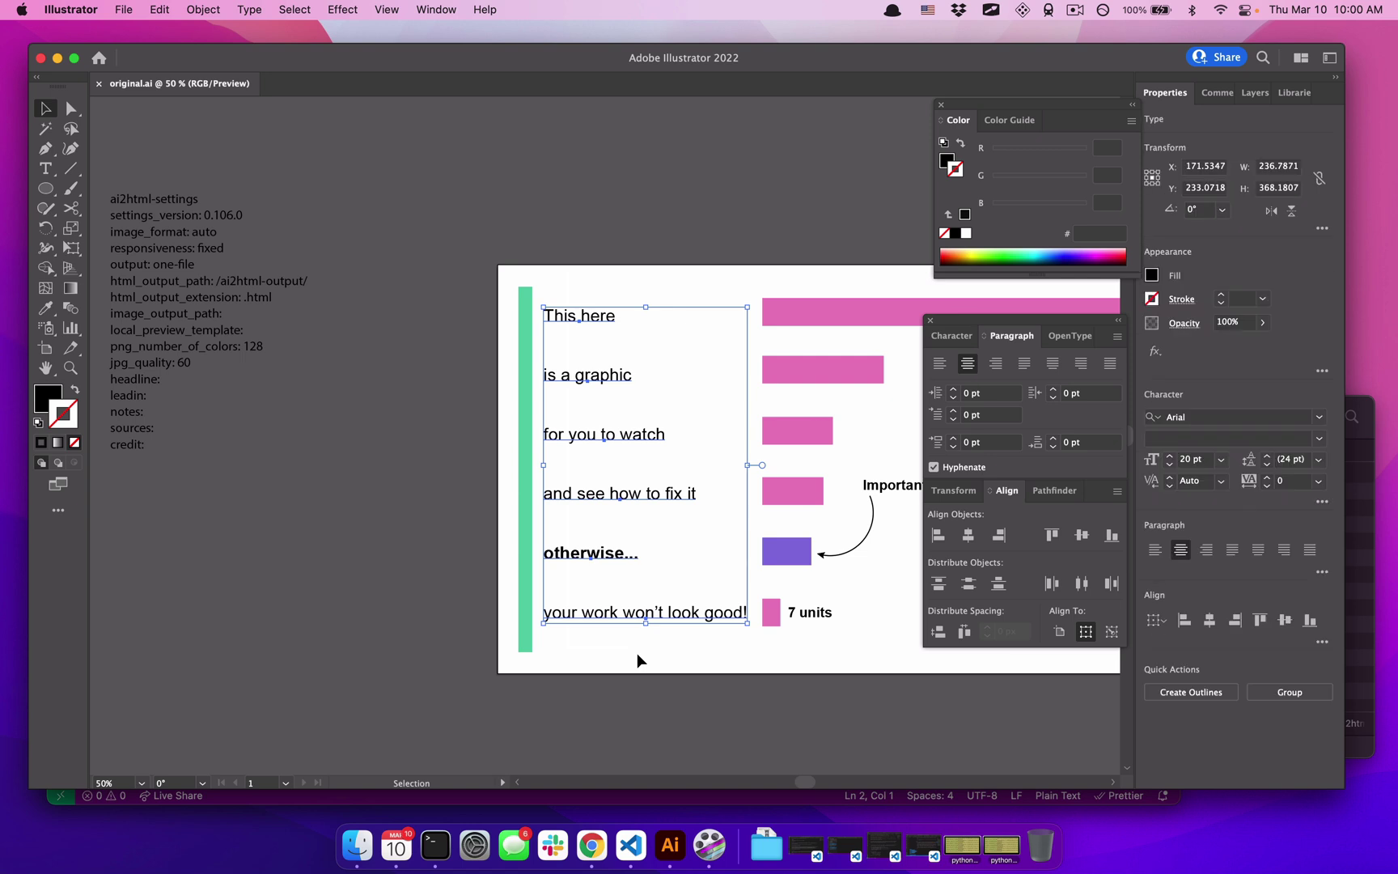
{"action": "left_click", "coordinate": [938, 364]}
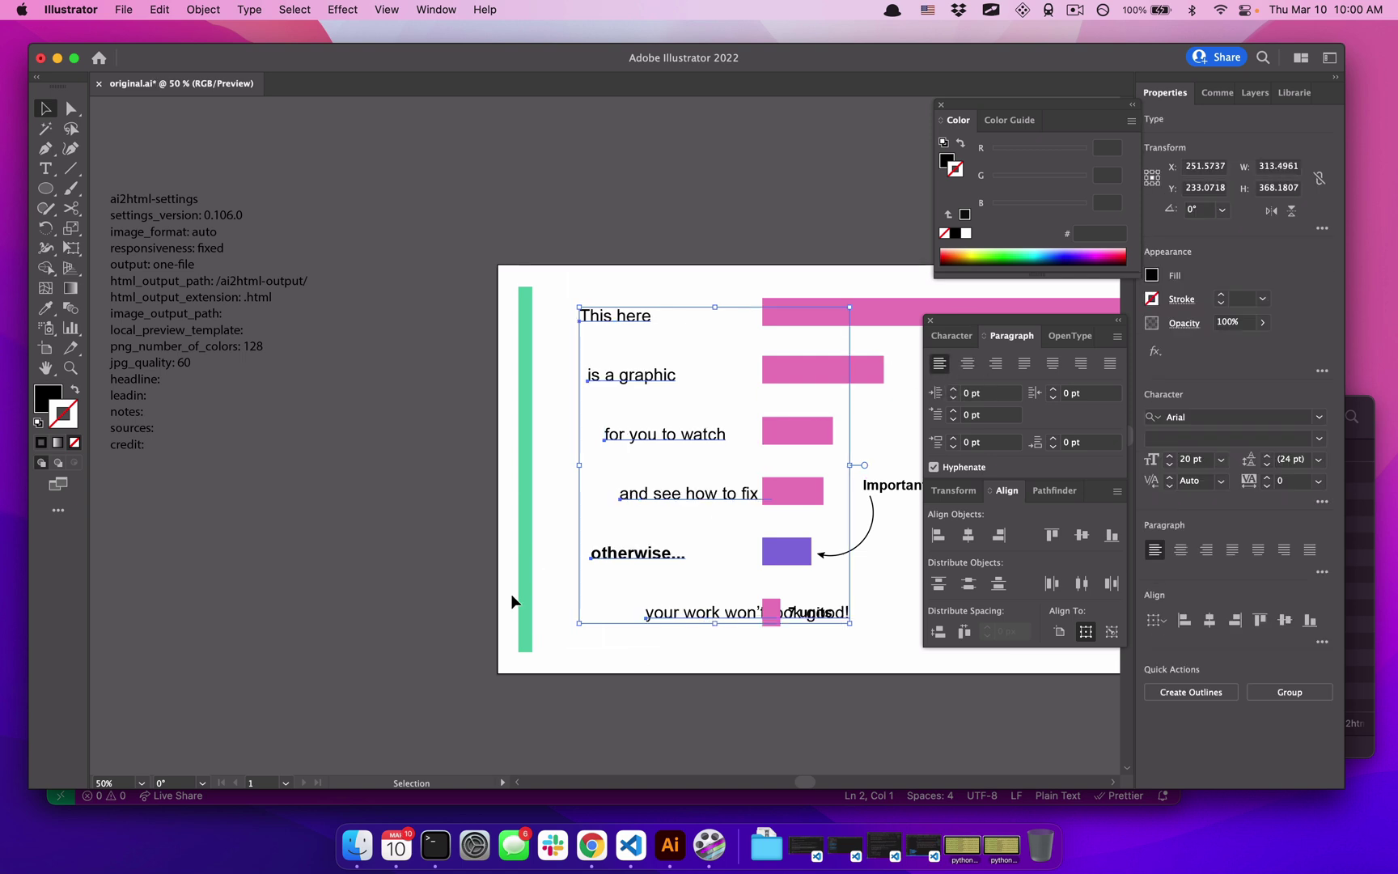
{"action": "scroll", "coordinate": [511, 601], "scroll_direction": "right", "scroll_amount": 3}
{"action": "scroll", "coordinate": [511, 601], "scroll_direction": "right", "scroll_amount": 1}
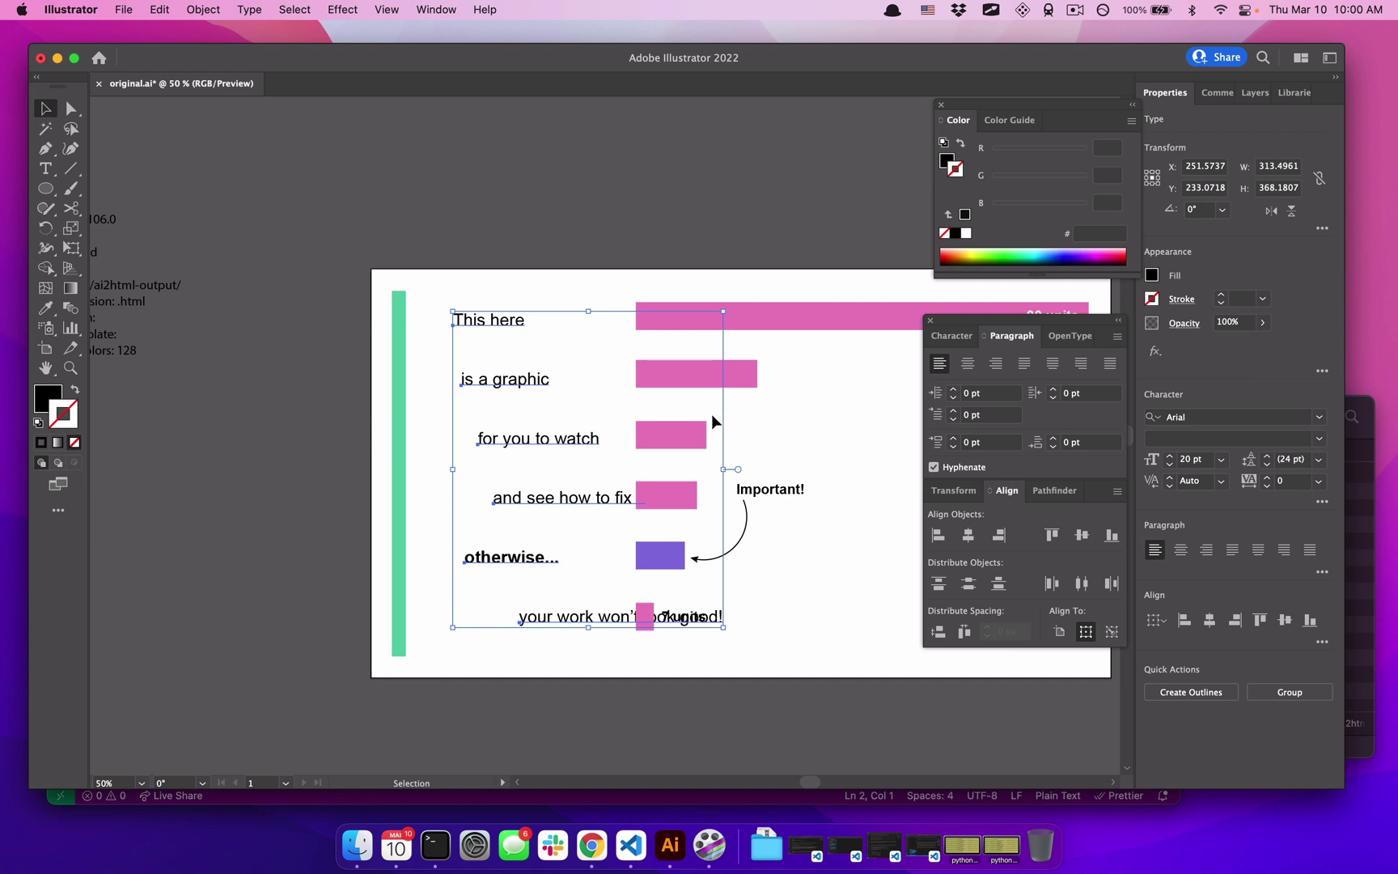
{"action": "left_click", "coordinate": [938, 537]}
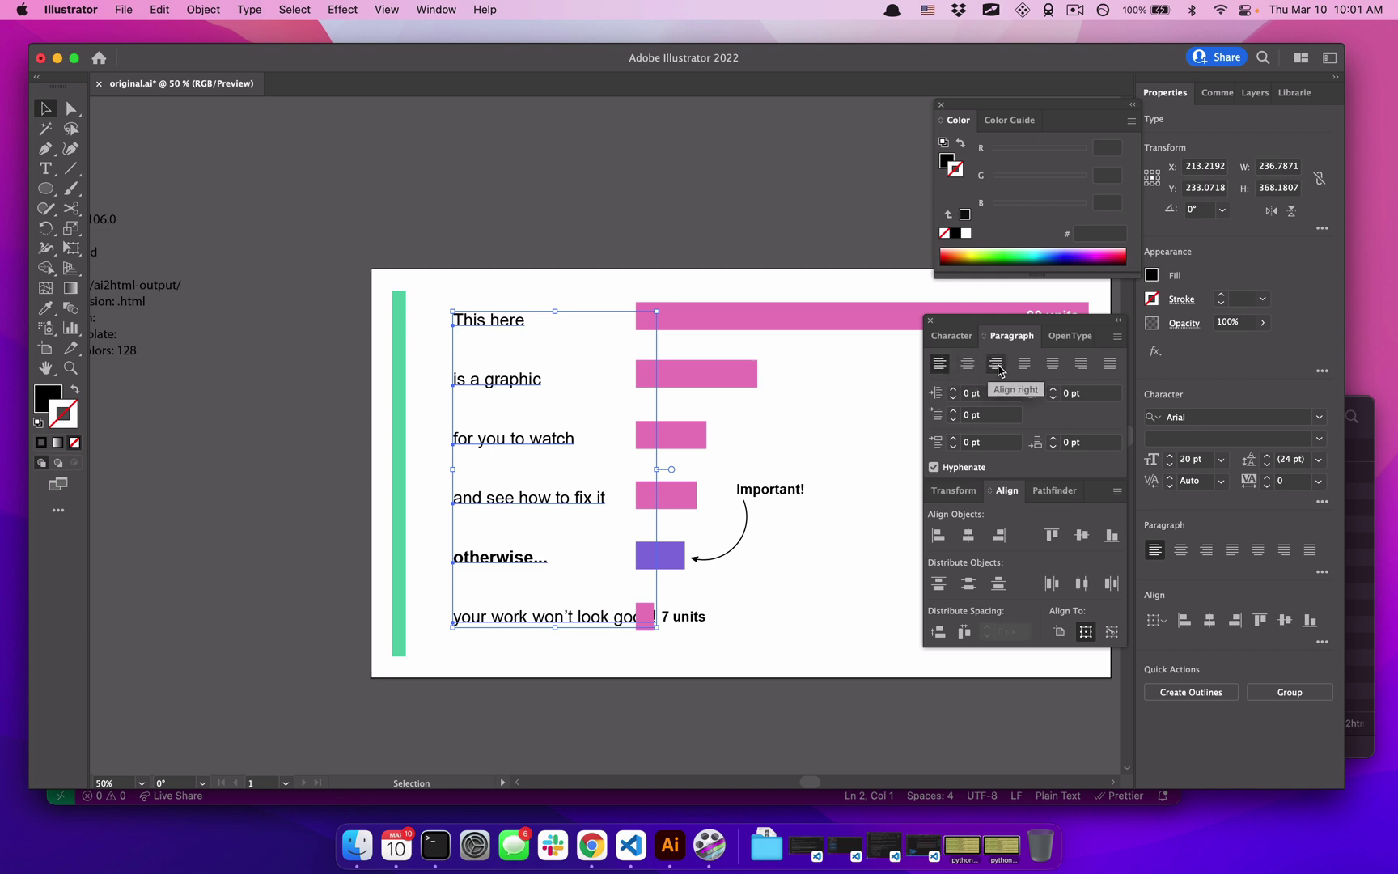
Inspect the text anchor of the "for you to watch" label up close.
{"action": "left_click", "coordinate": [469, 700]}
{"action": "left_click", "coordinate": [486, 437]}
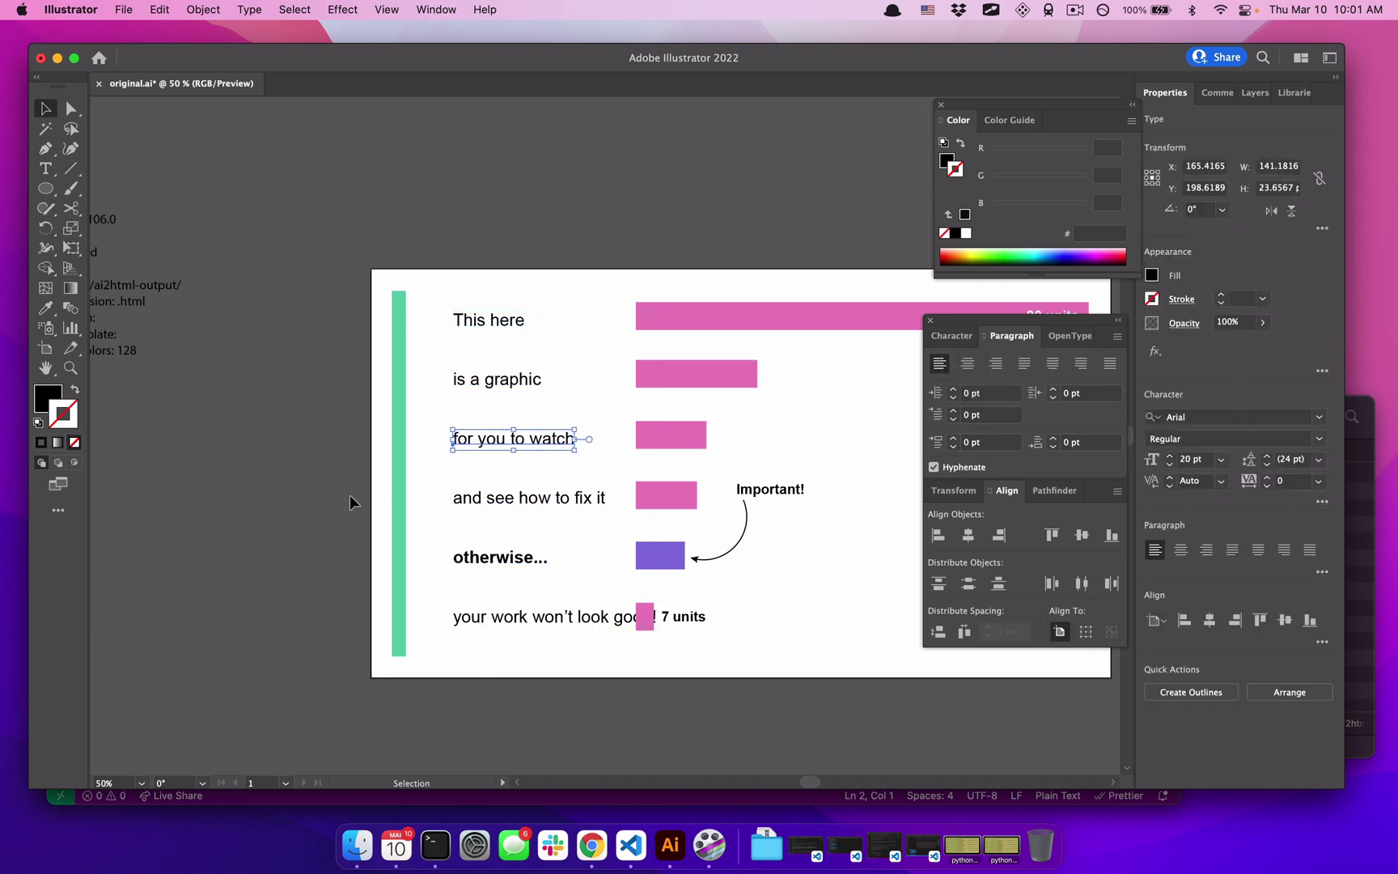
{"action": "key", "text": "super+equal"}
{"action": "key", "text": "super+equal"}
{"action": "key", "text": "super+equal"}
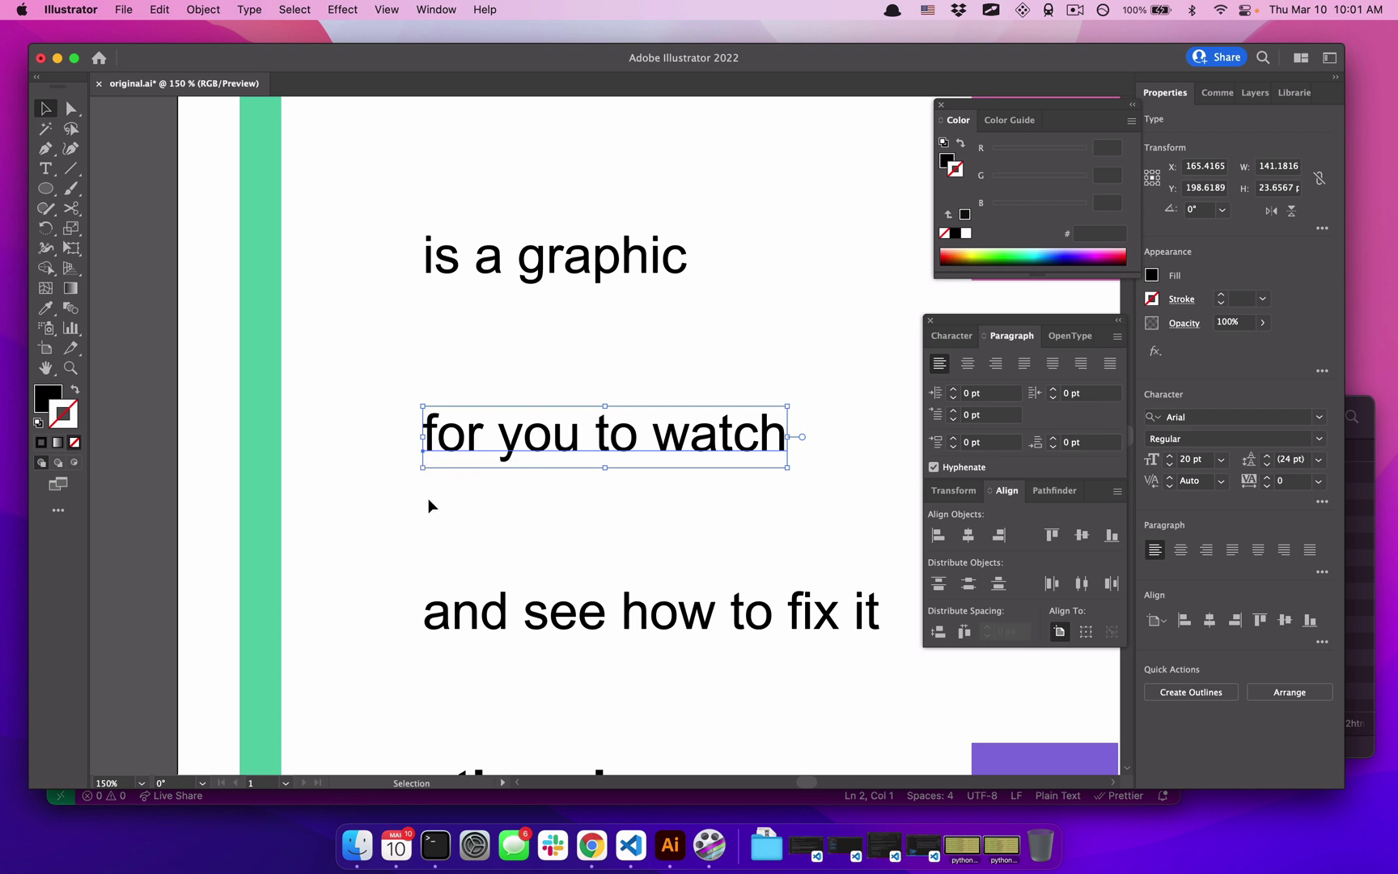
{"action": "left_click", "coordinate": [402, 487]}
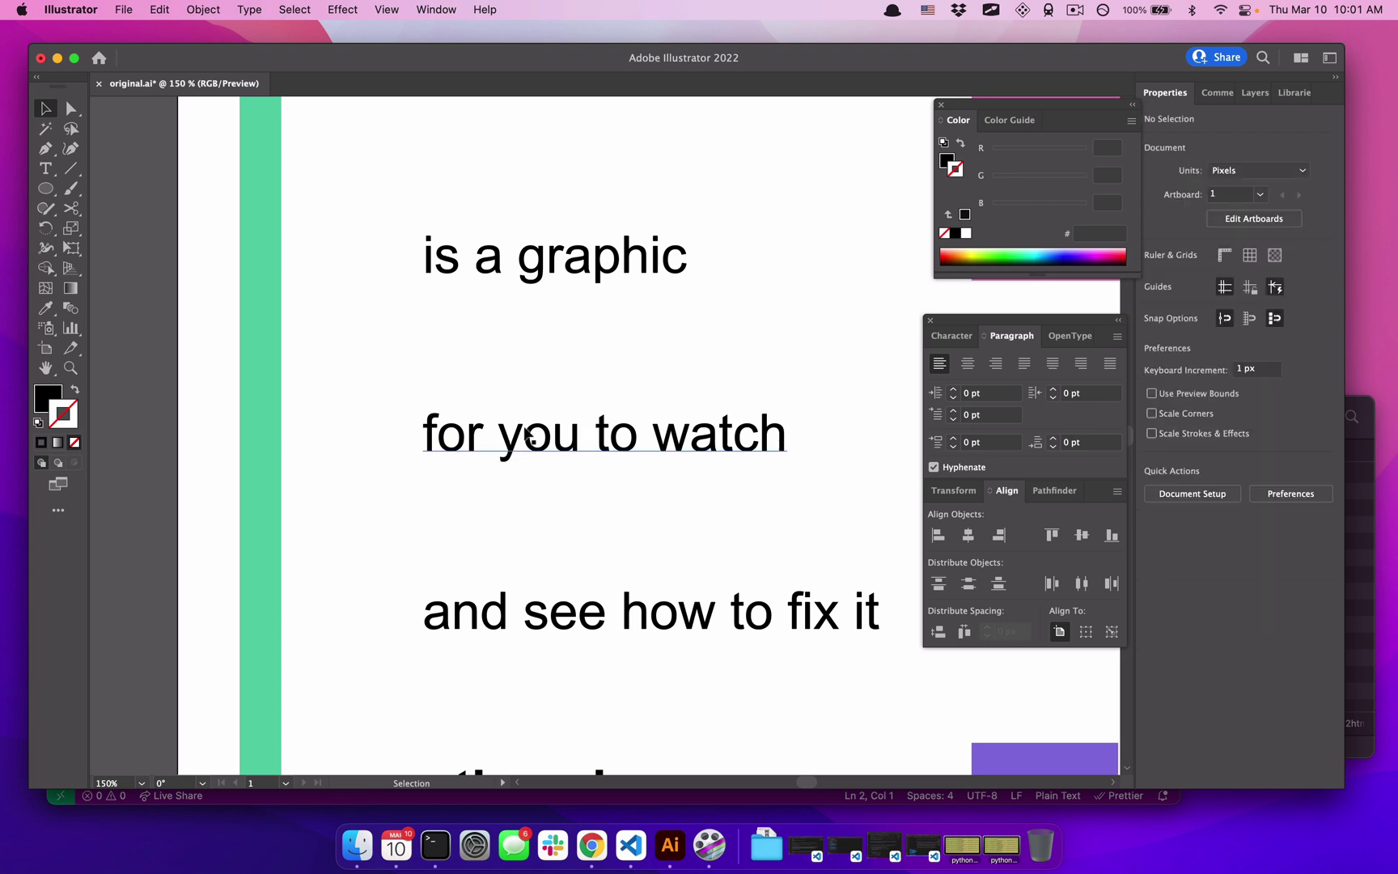
Move the six row labels together closer to the green bar, clear of the pink bars.
{"action": "key", "text": "super+minus"}
{"action": "key", "text": "super+minus"}
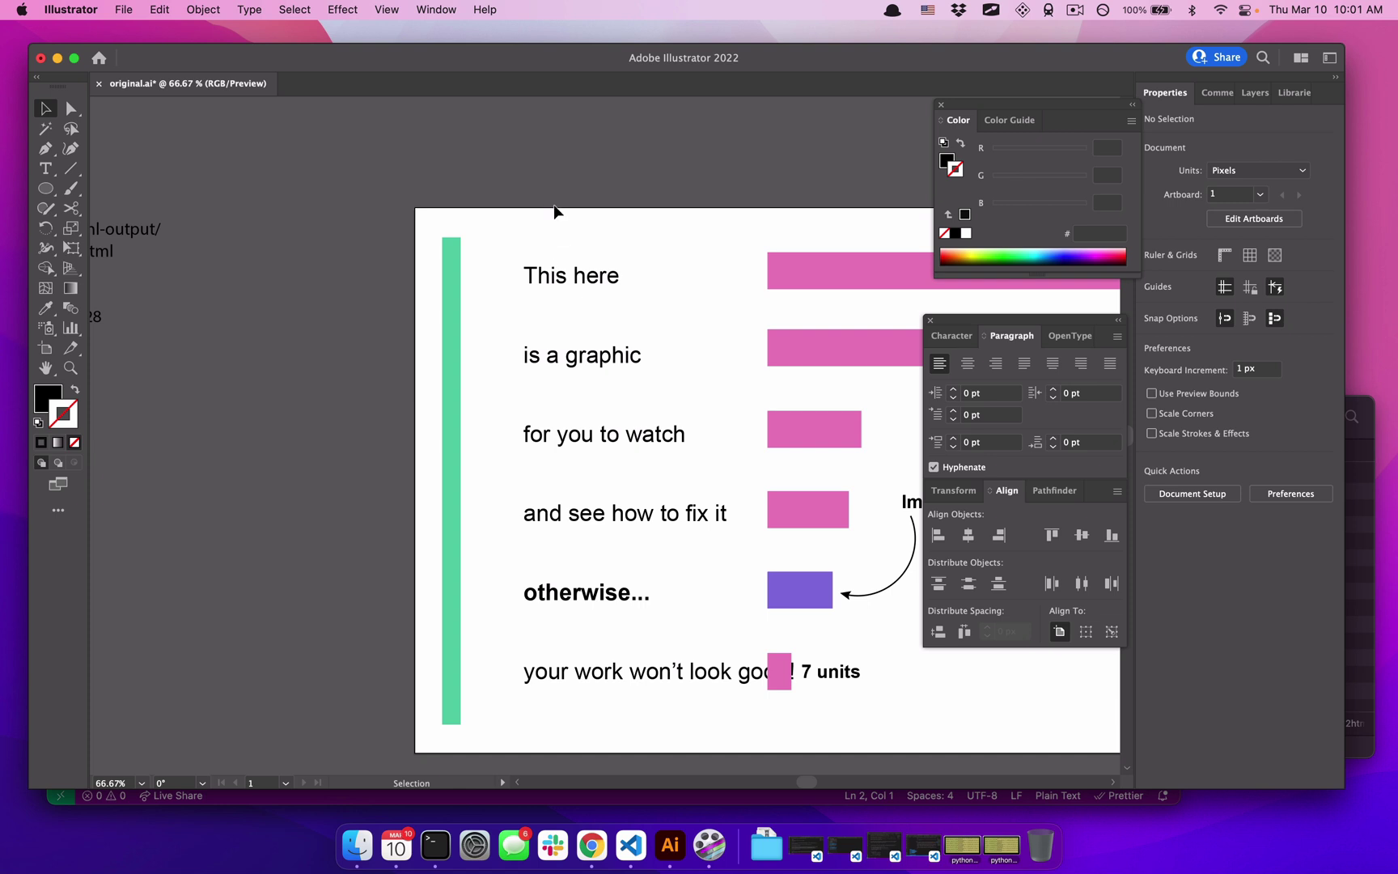
{"action": "left_click_drag", "start_coordinate": [554, 208], "coordinate": [633, 692]}
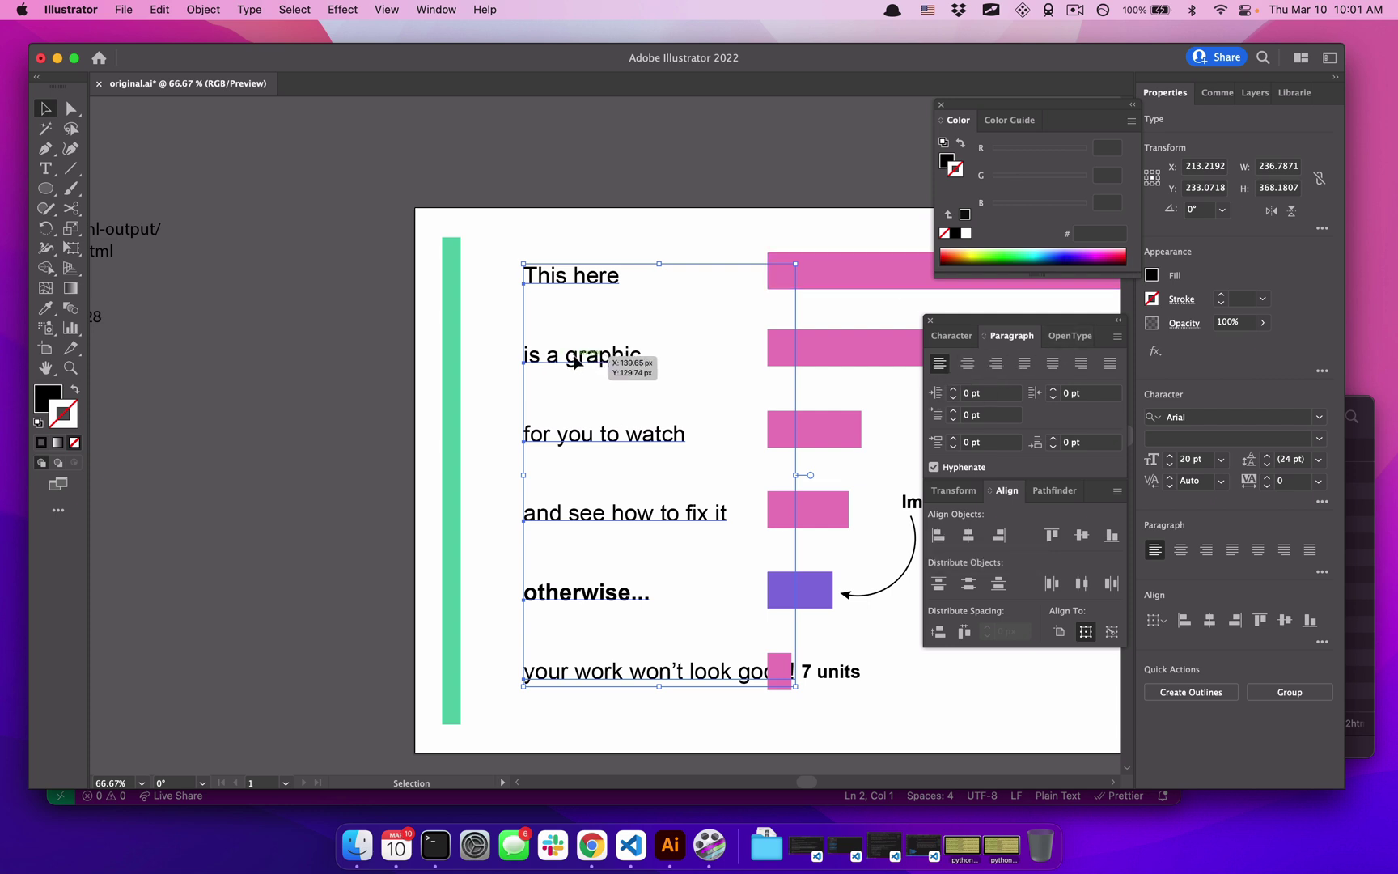
{"action": "left_click_drag", "start_coordinate": [574, 362], "coordinate": [524, 360]}
{"action": "left_click", "coordinate": [556, 188]}
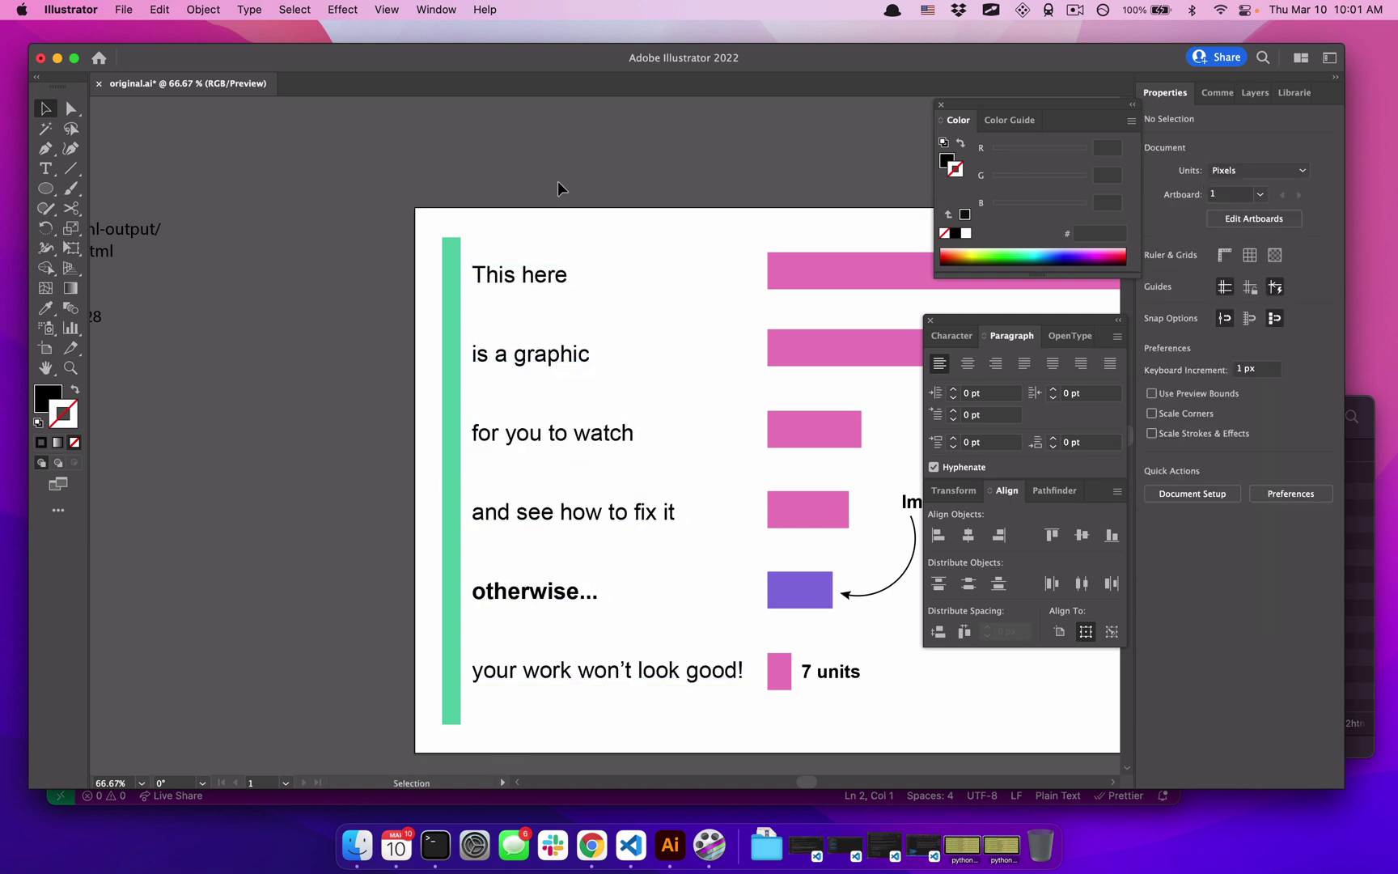
Save original.ai with the left-aligned row labels and export it with the ai2html.js script.
{"action": "key", "text": "super+minus"}
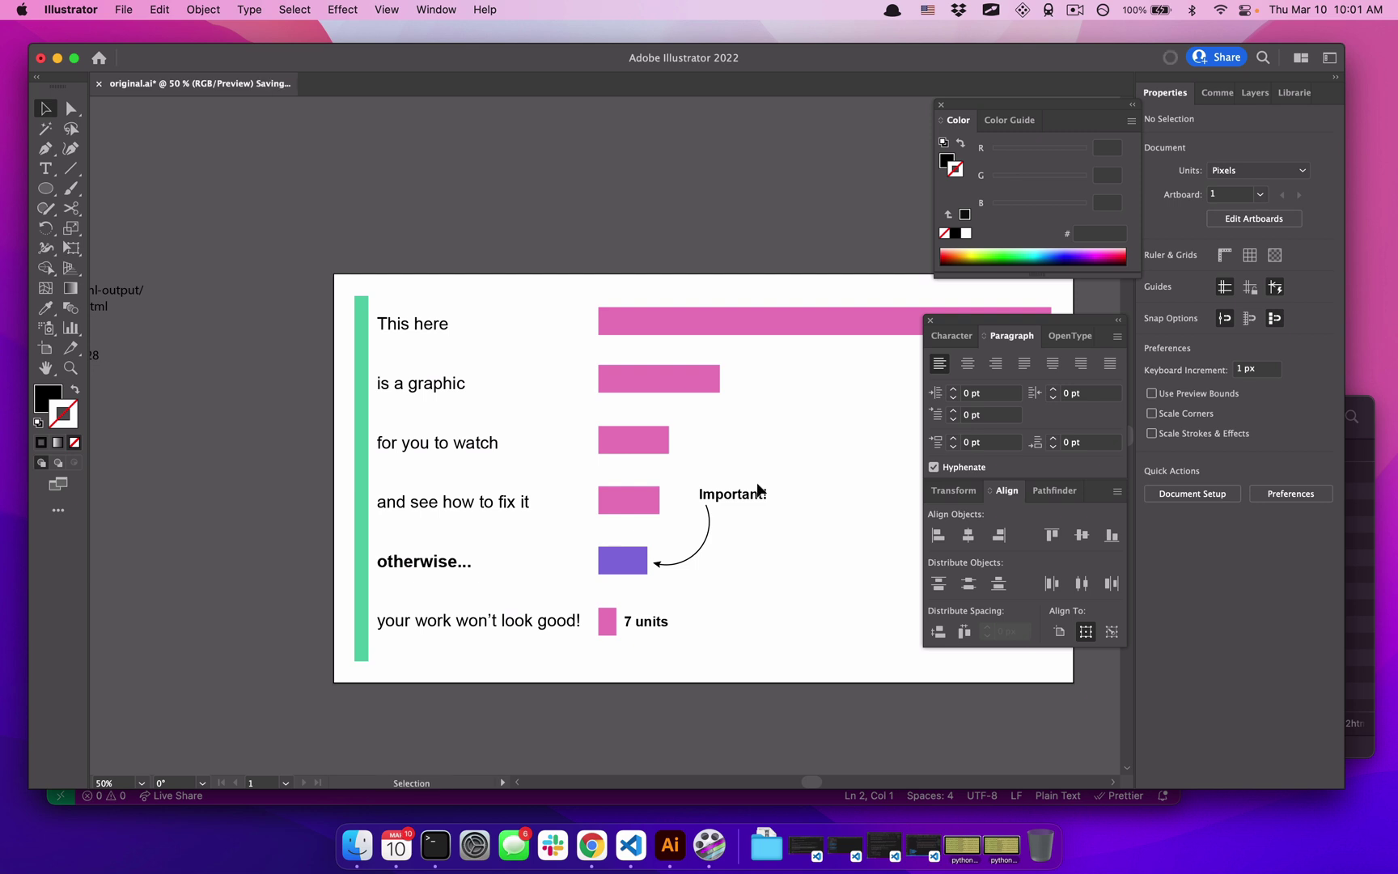
{"action": "left_click", "coordinate": [125, 8]}
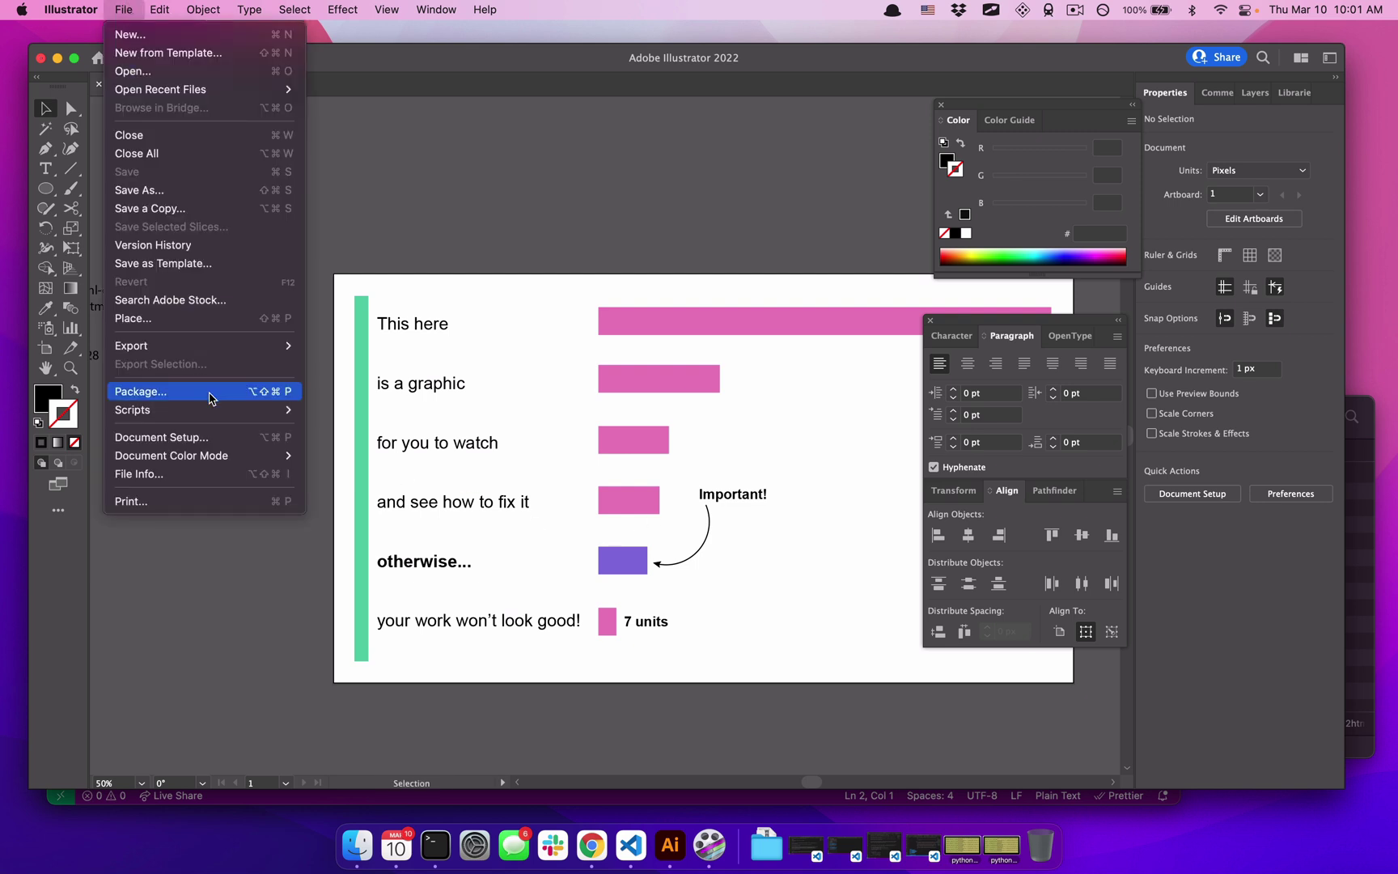
{"action": "mouse_move", "coordinate": [203, 410]}
{"action": "left_click", "coordinate": [383, 469]}
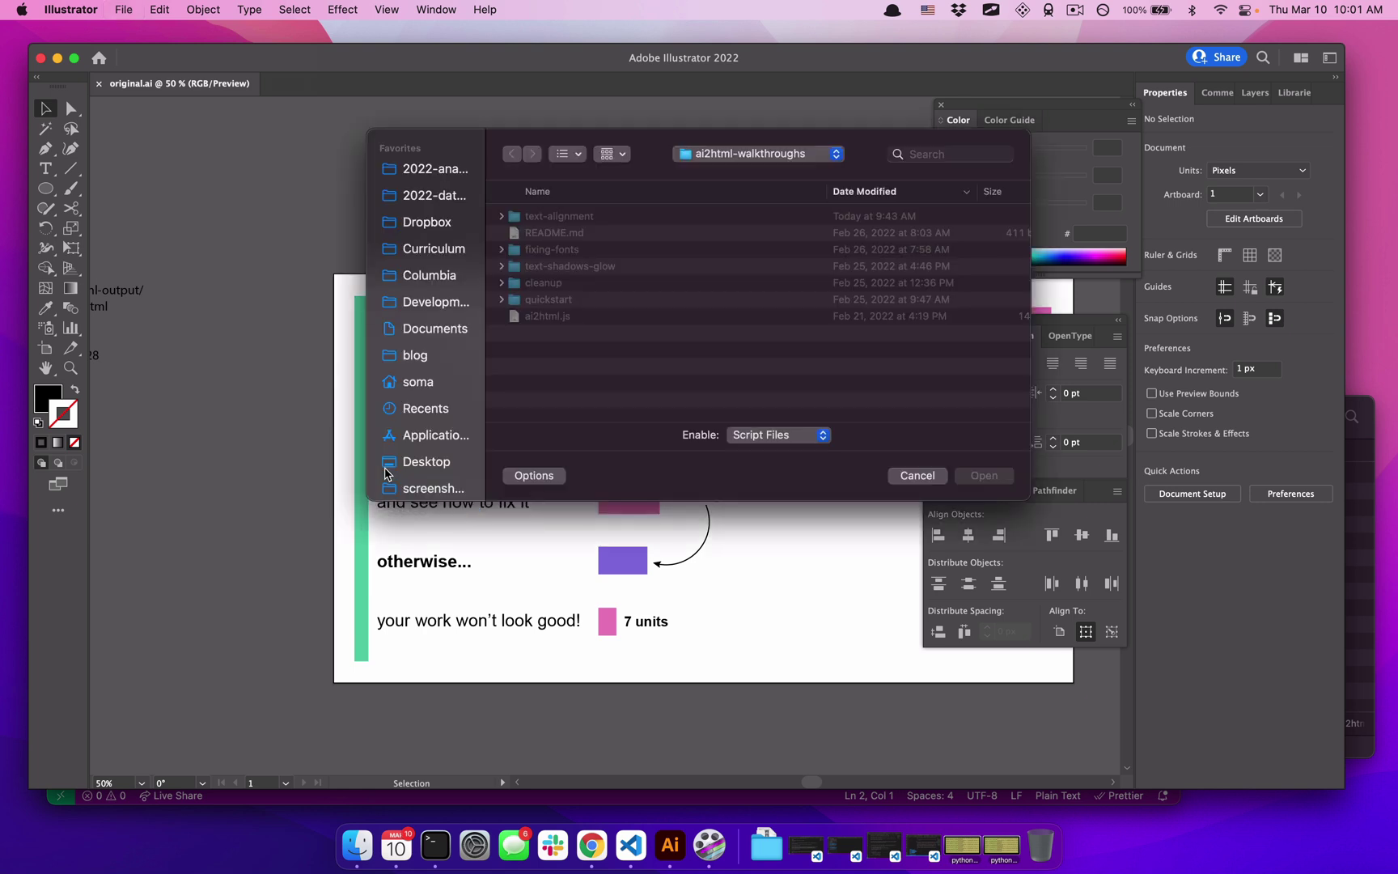
{"action": "double_click", "coordinate": [554, 317]}
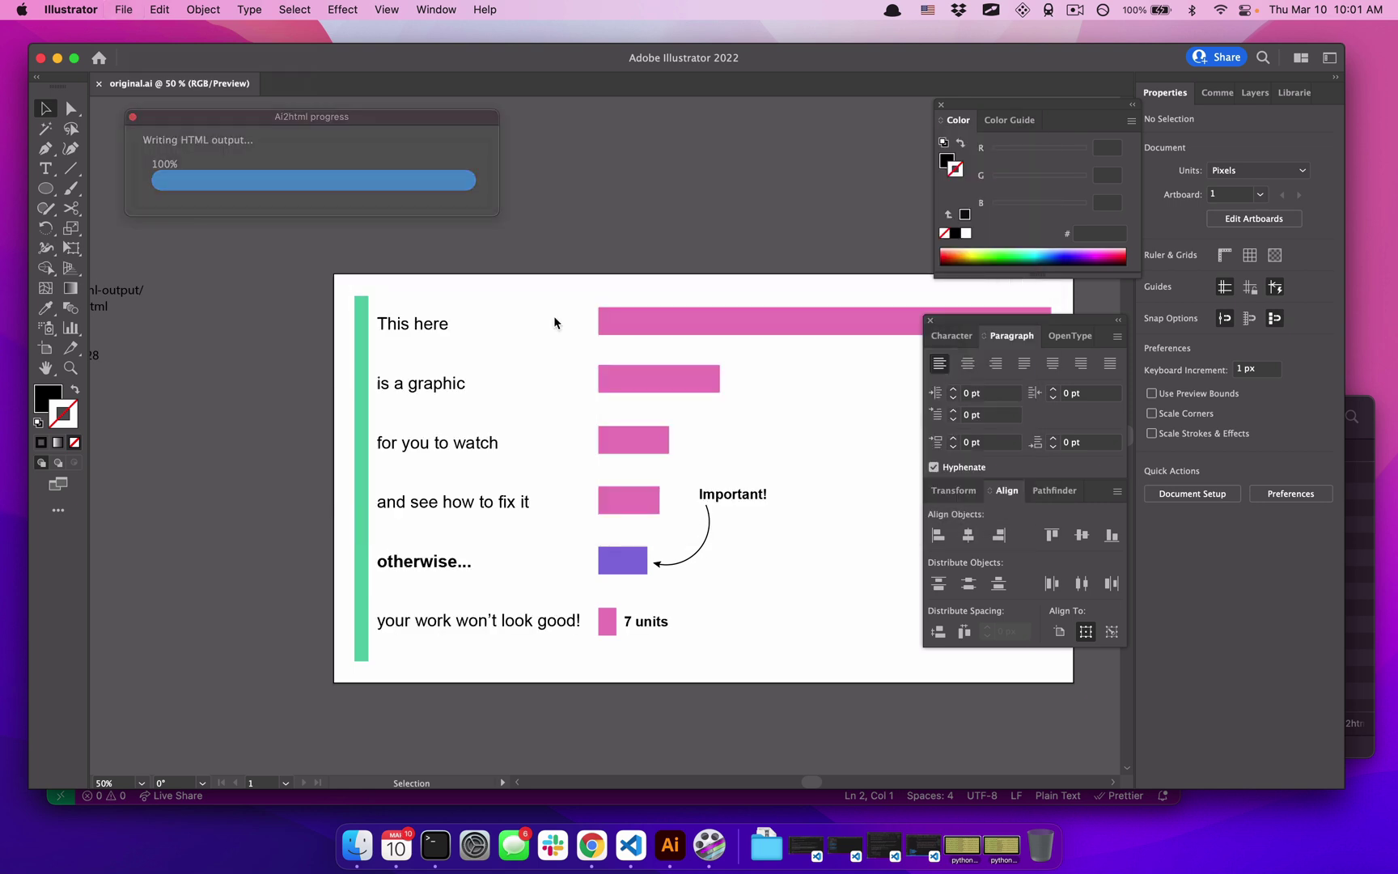
{"action": "left_click", "coordinate": [725, 374]}
Switch to Chrome, reload original.html and check the left-aligned "This here" label against the green bar.
{"action": "left_click", "coordinate": [592, 844]}
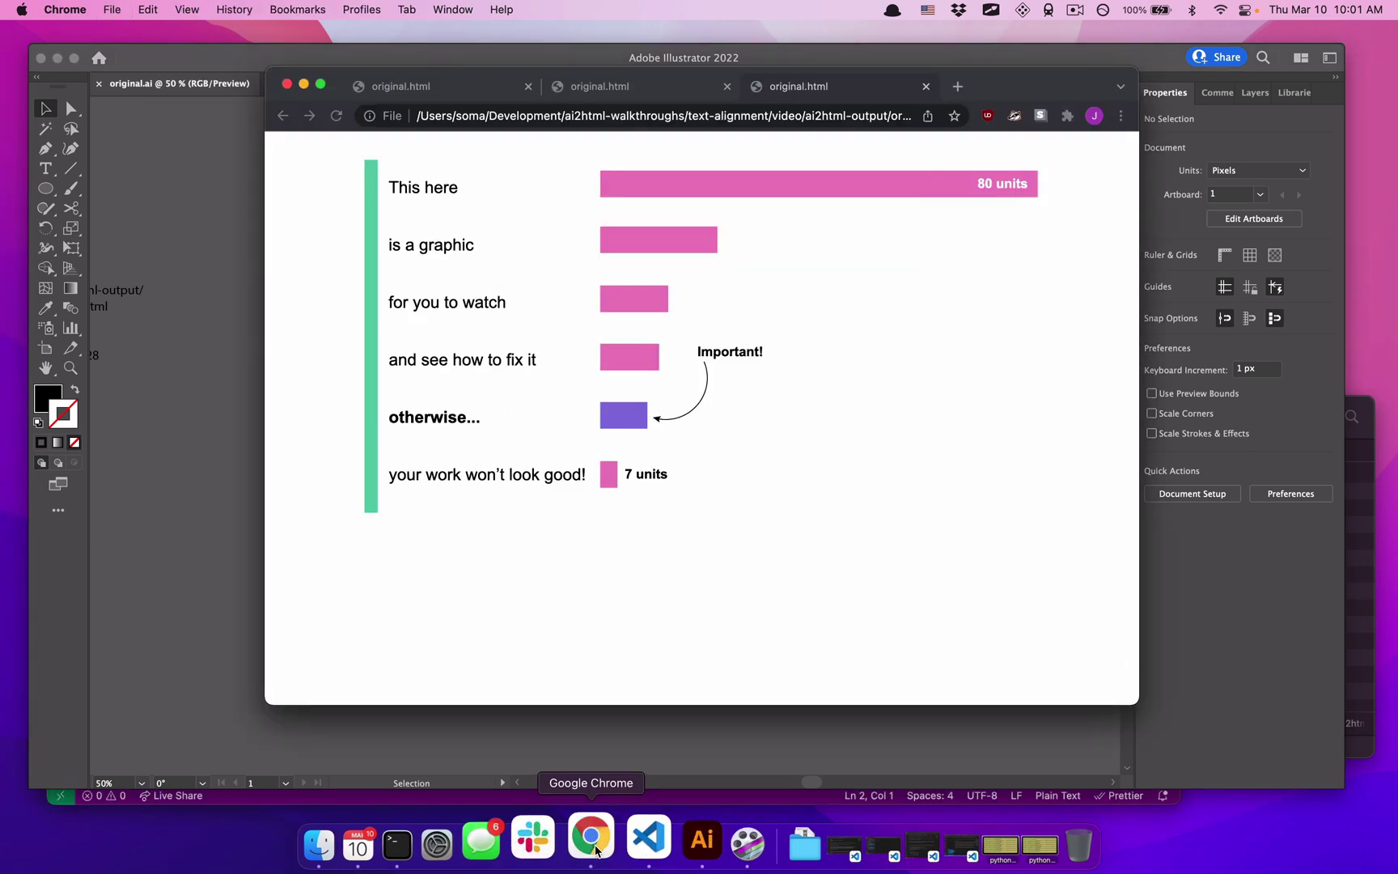
{"action": "left_click", "coordinate": [337, 116]}
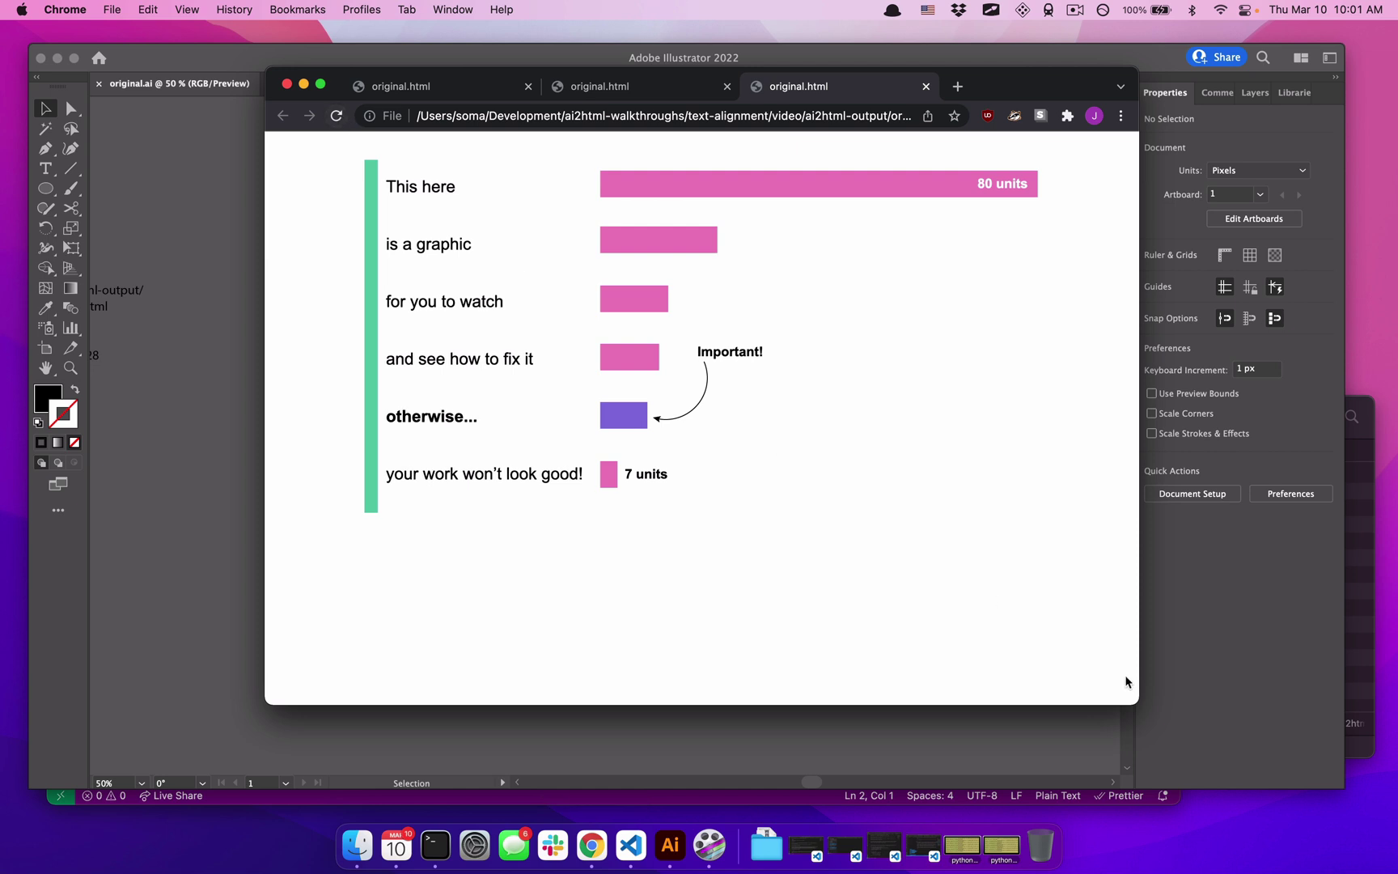
{"action": "left_click_drag", "start_coordinate": [1139, 696], "coordinate": [1103, 684]}
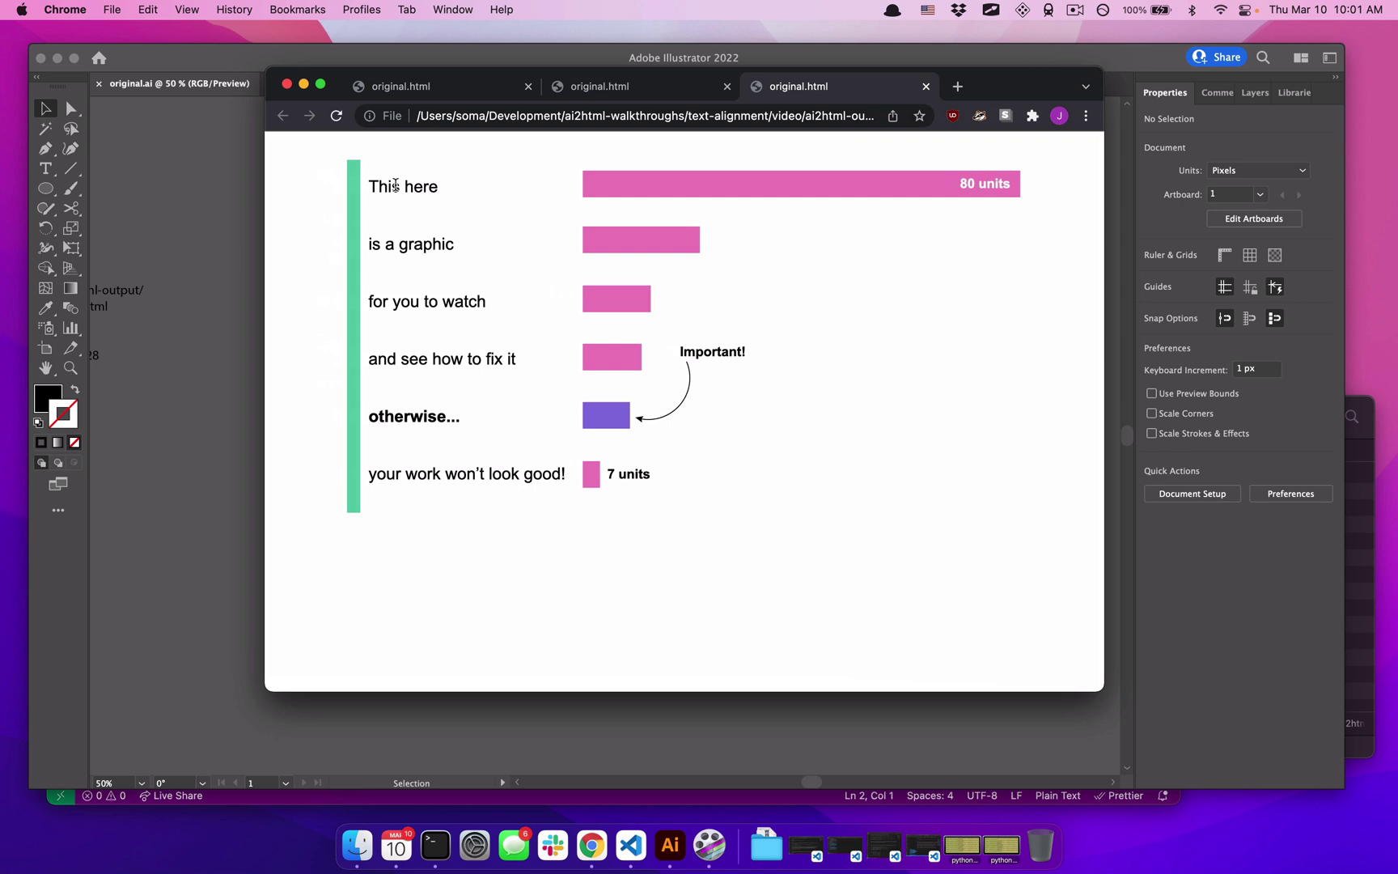
{"action": "left_click_drag", "start_coordinate": [374, 185], "coordinate": [439, 186]}
{"action": "left_click", "coordinate": [423, 186]}
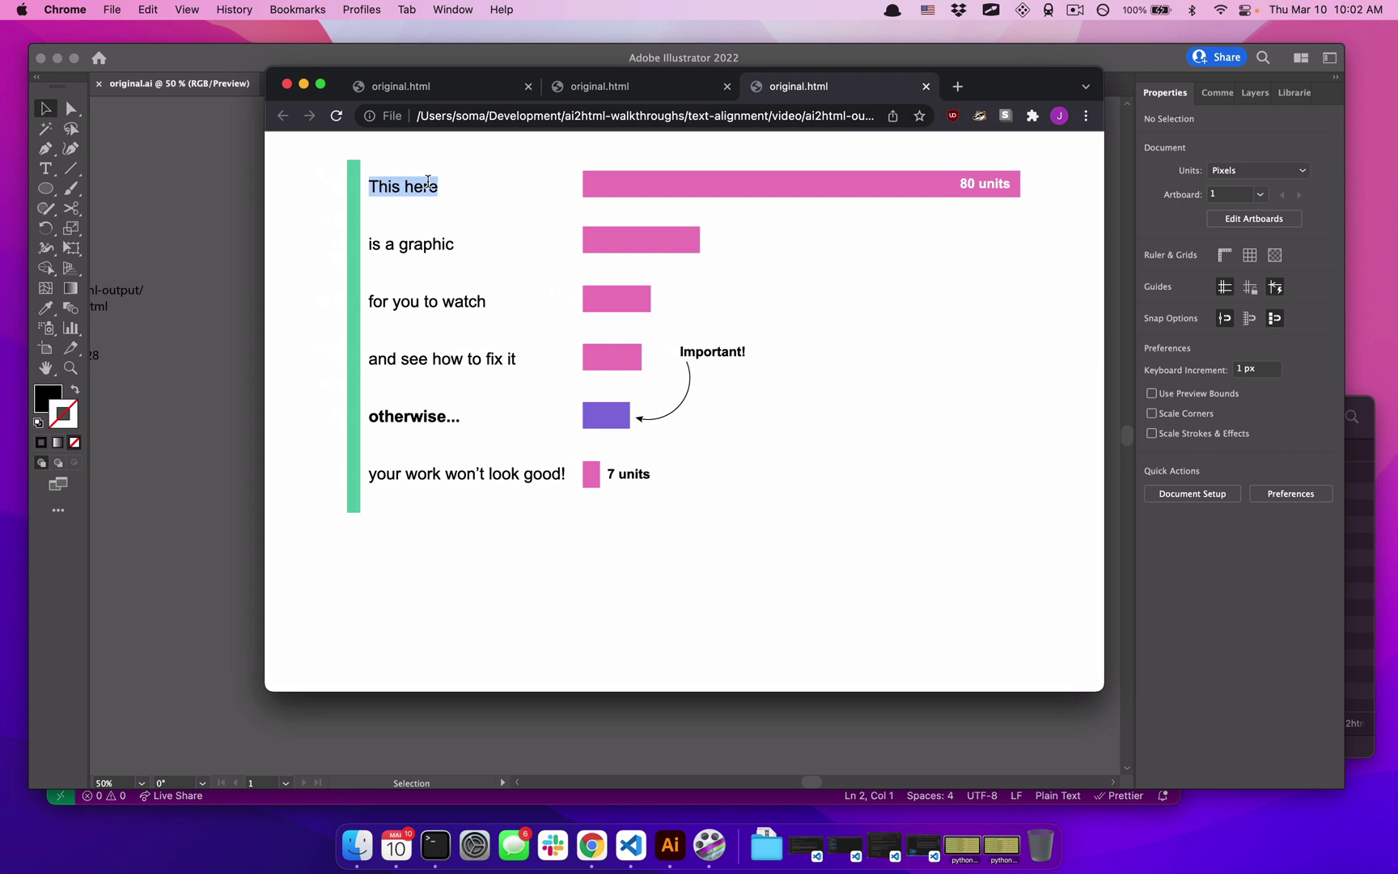
{"action": "left_click", "coordinate": [441, 186]}
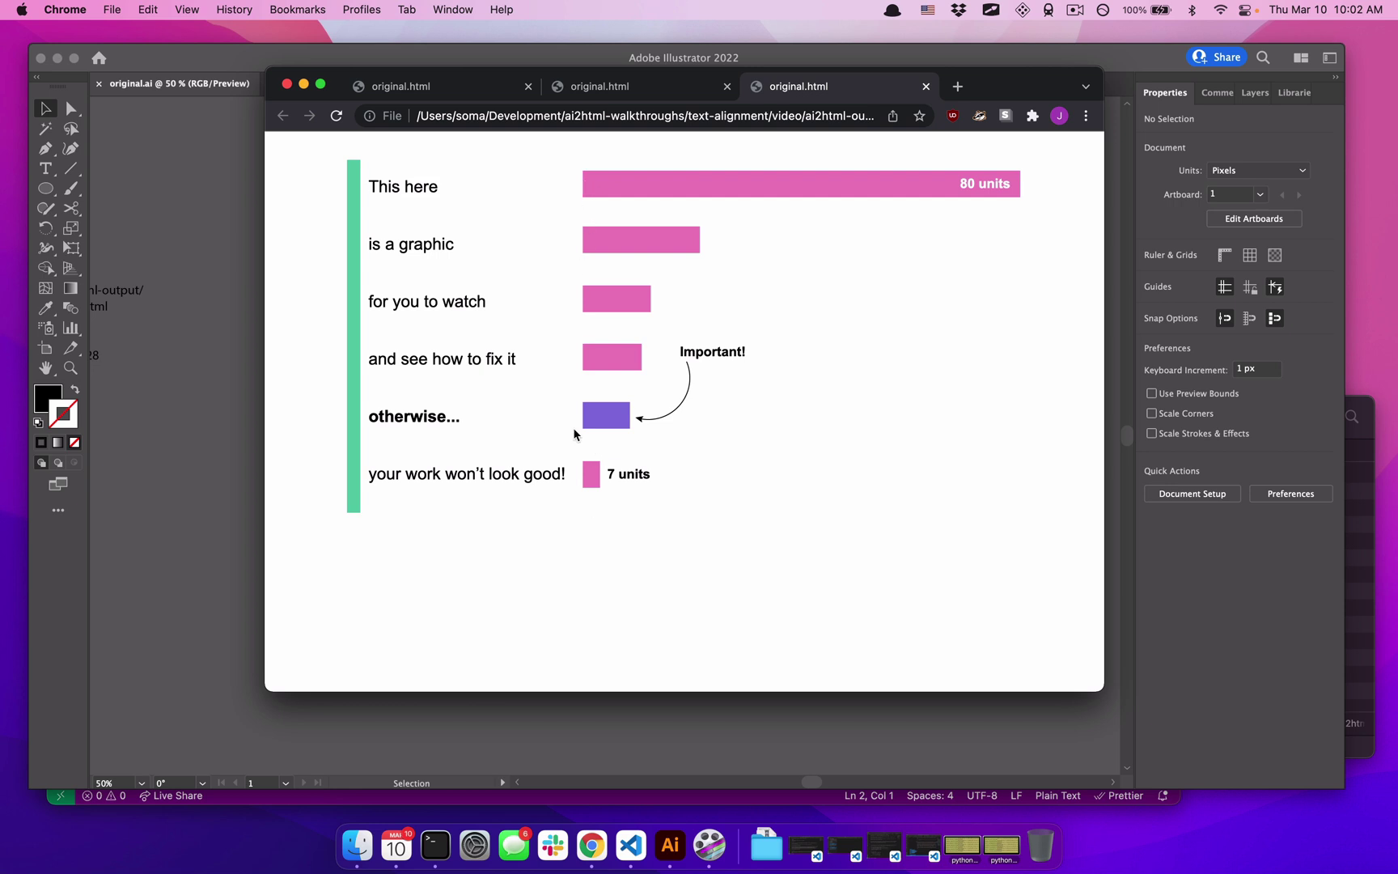
Narrow the browser window to examine the "your work won't look good!" label against its pink bar, and widen it again.
{"action": "left_click_drag", "start_coordinate": [1100, 682], "coordinate": [864, 682]}
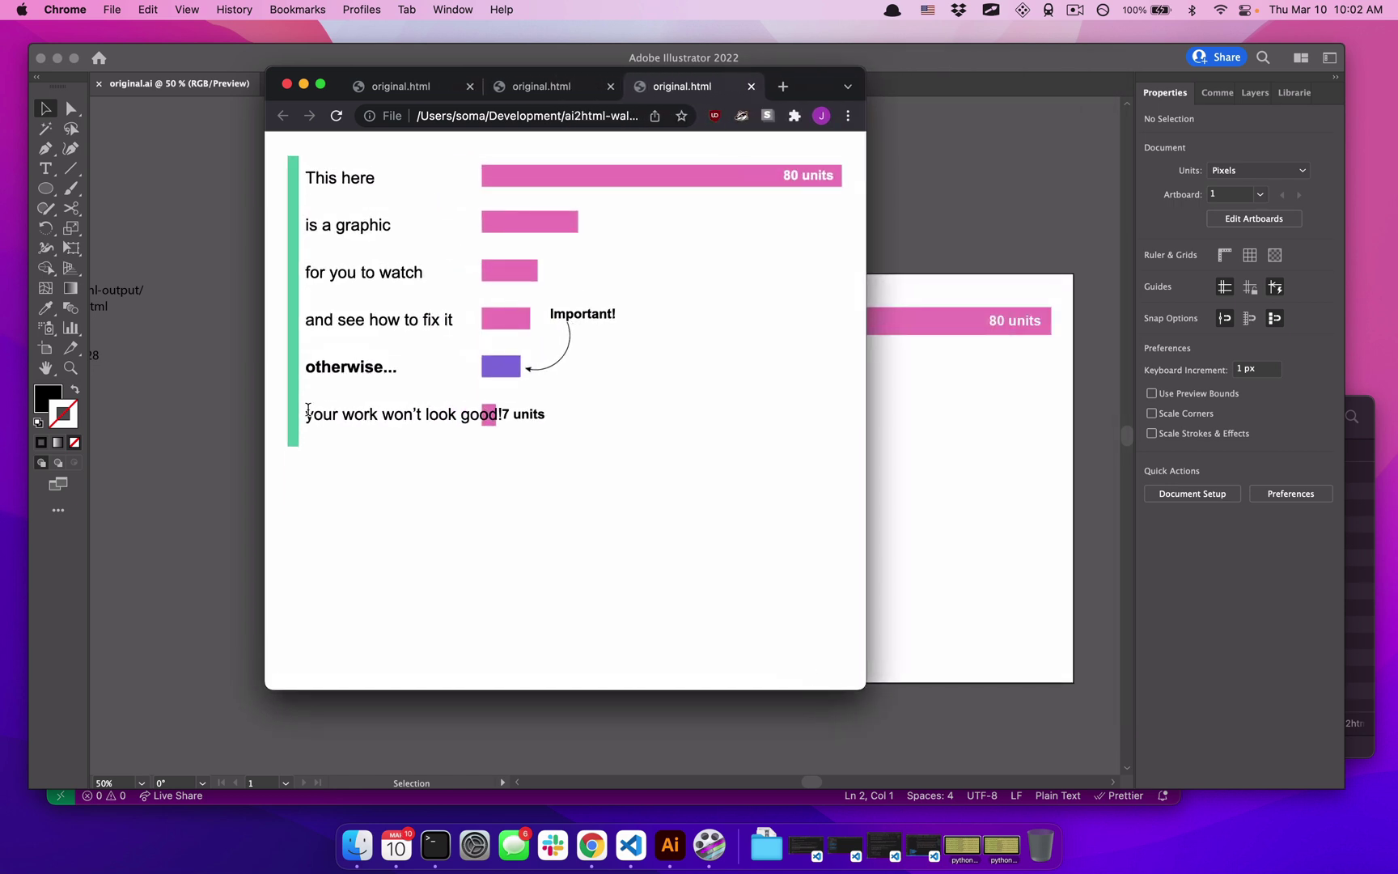
{"action": "left_click_drag", "start_coordinate": [307, 410], "coordinate": [487, 411]}
{"action": "left_click", "coordinate": [487, 410]}
{"action": "left_click_drag", "start_coordinate": [866, 686], "coordinate": [829, 687]}
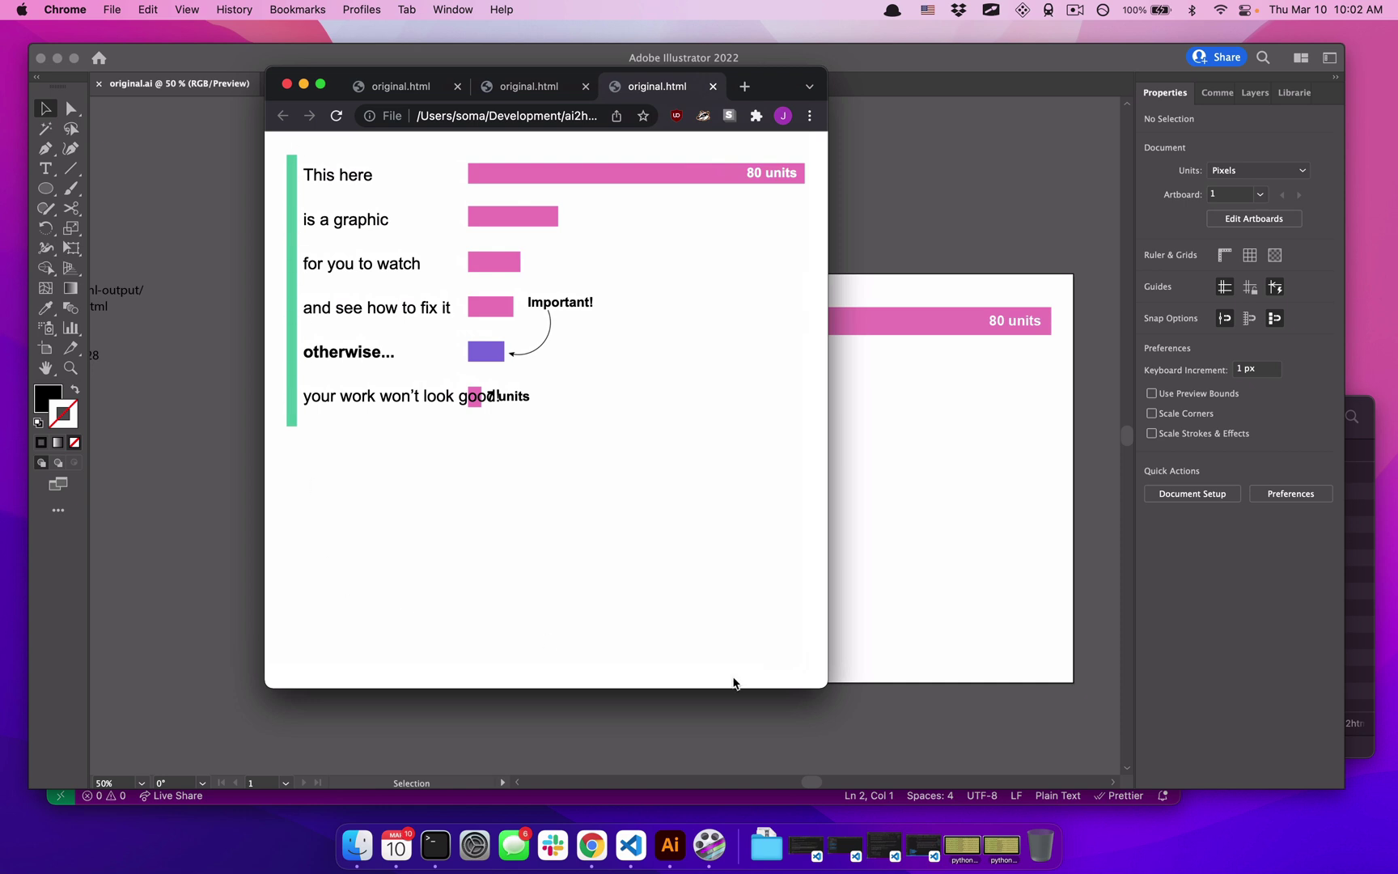
{"action": "left_click_drag", "start_coordinate": [876, 680], "coordinate": [1070, 711]}
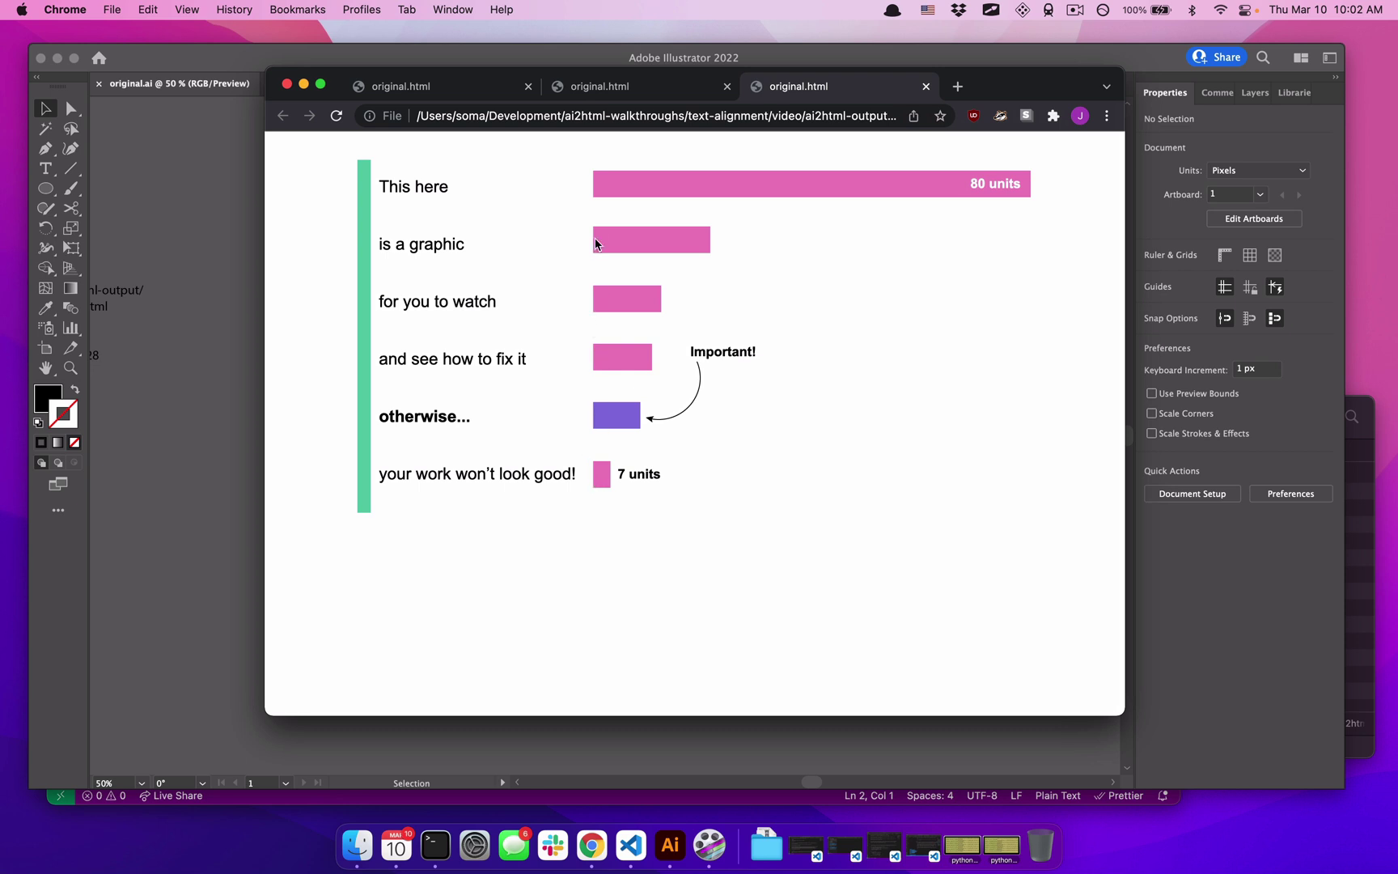
Return to Illustrator, set the six row labels' paragraph alignment to right and line up their left edges beside the green bar.
{"action": "key", "text": "super+Tab"}
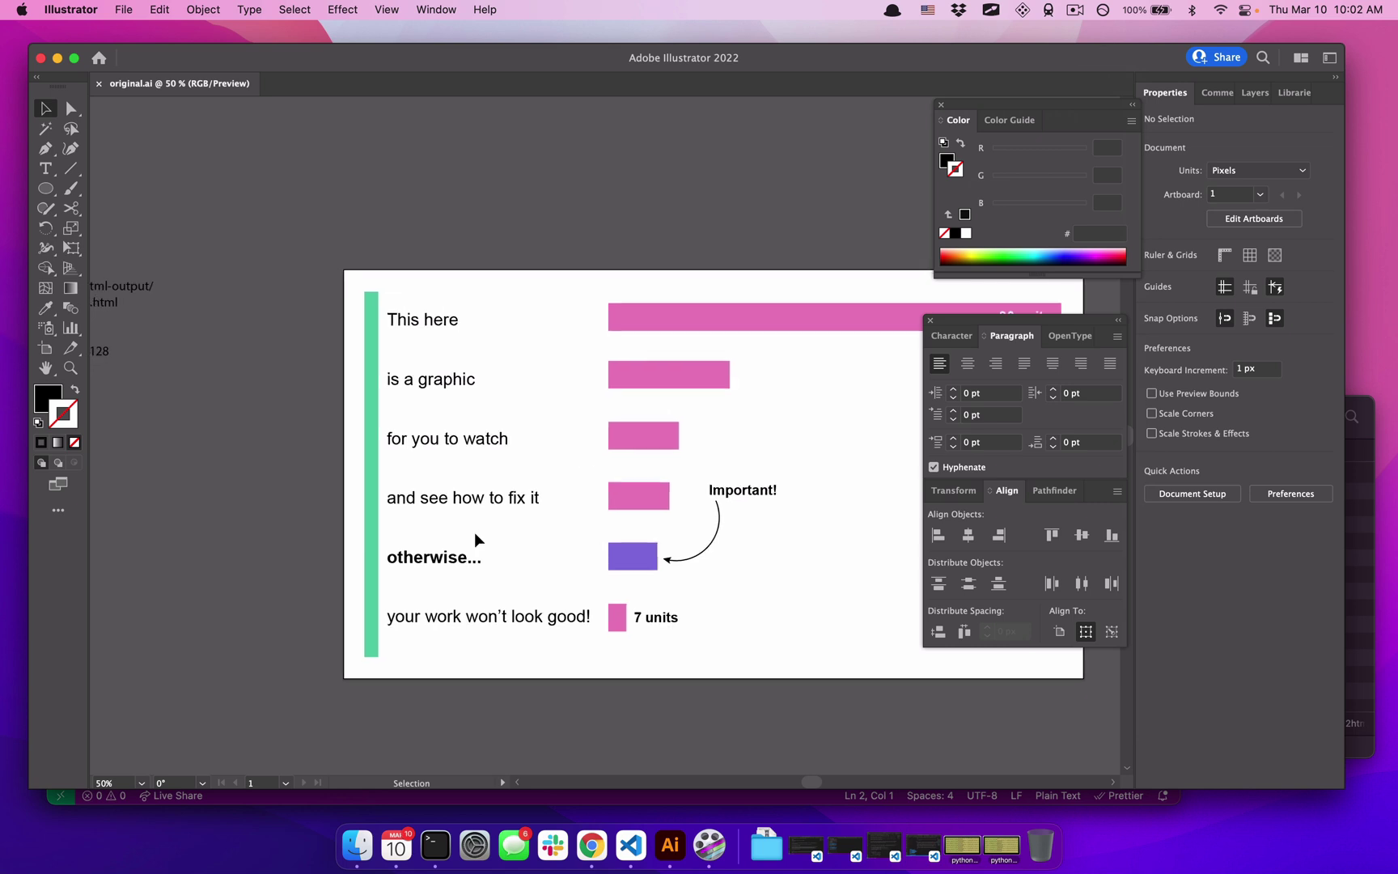
{"action": "left_click", "coordinate": [433, 319]}
{"action": "left_click_drag", "start_coordinate": [416, 281], "coordinate": [479, 641]}
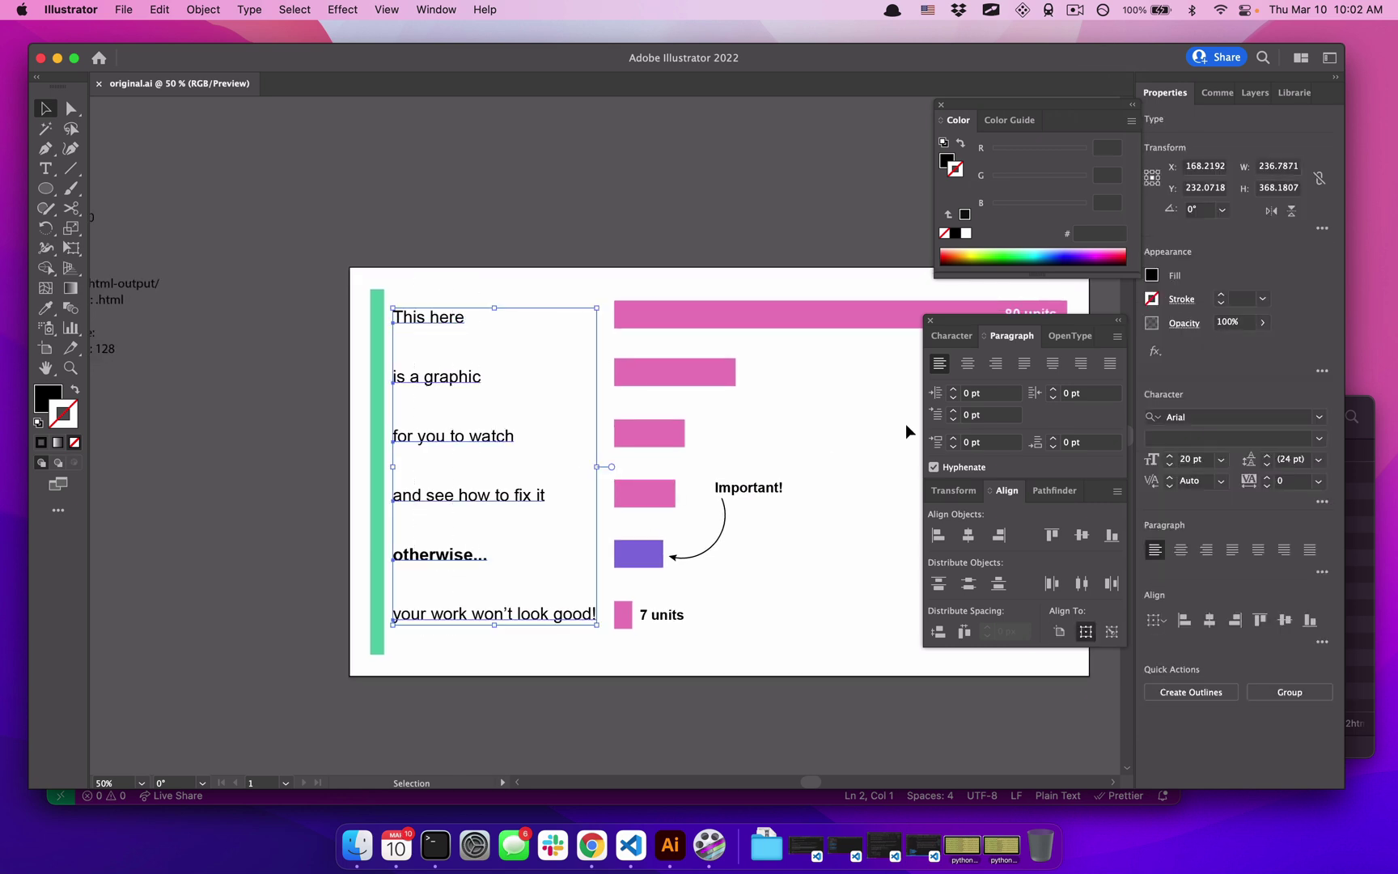
{"action": "left_click", "coordinate": [995, 362]}
{"action": "left_click_drag", "start_coordinate": [322, 449], "coordinate": [534, 439]}
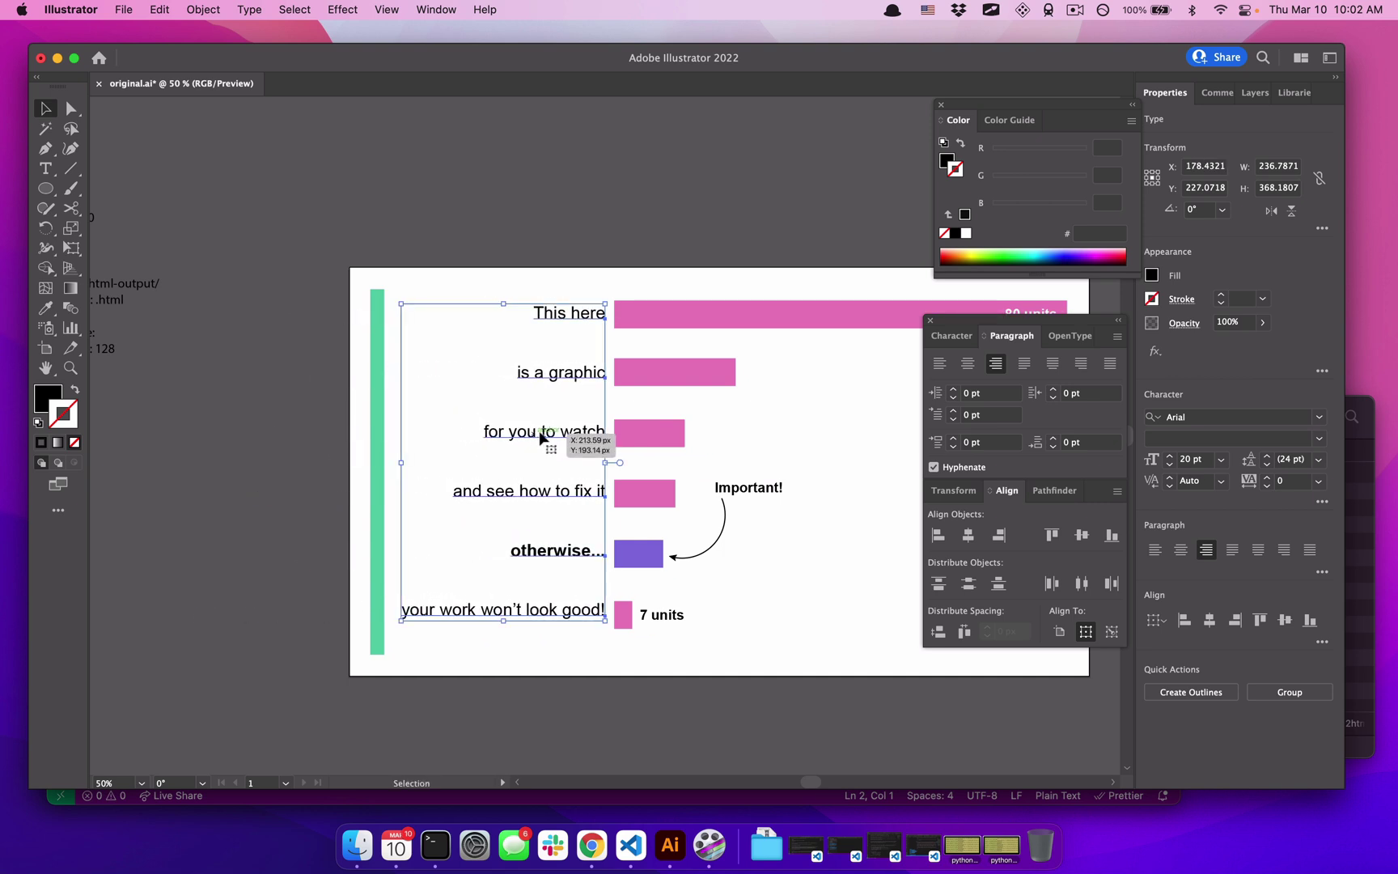
{"action": "left_click", "coordinate": [940, 538]}
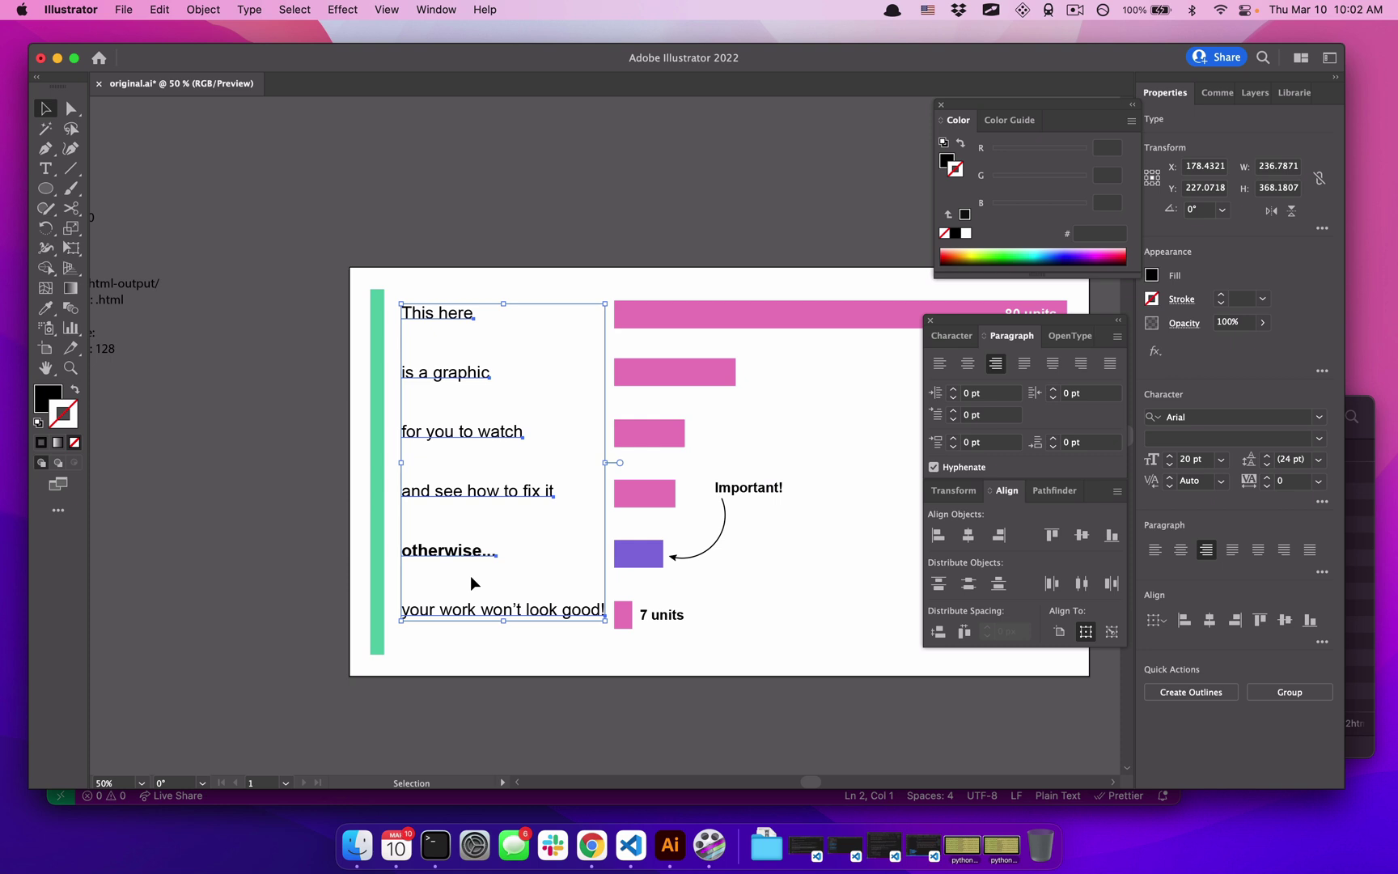
Nudge the six row labels slightly down and left to line them up with their bars, and deselect them.
{"action": "key", "text": "Down"}
{"action": "key", "text": "Down"}
{"action": "key", "text": "Down"}
{"action": "key", "text": "Down"}
{"action": "key", "text": "Down"}
{"action": "key", "text": "Left"}
{"action": "key", "text": "Left"}
{"action": "key", "text": "Left"}
{"action": "key", "text": "Left"}
{"action": "key", "text": "Left"}
{"action": "key", "text": "Left"}
{"action": "key", "text": "Left"}
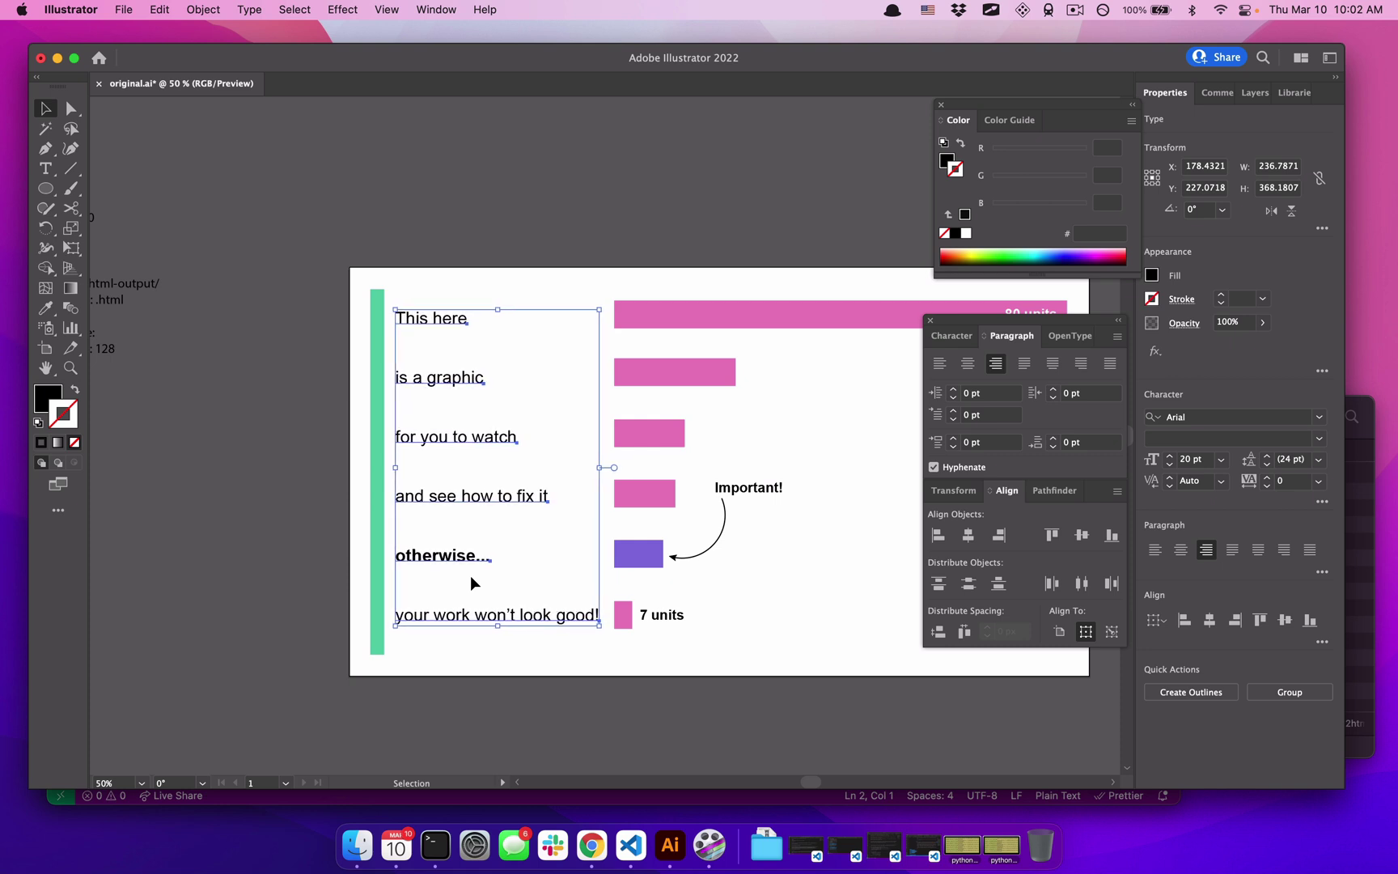
{"action": "left_click", "coordinate": [471, 244]}
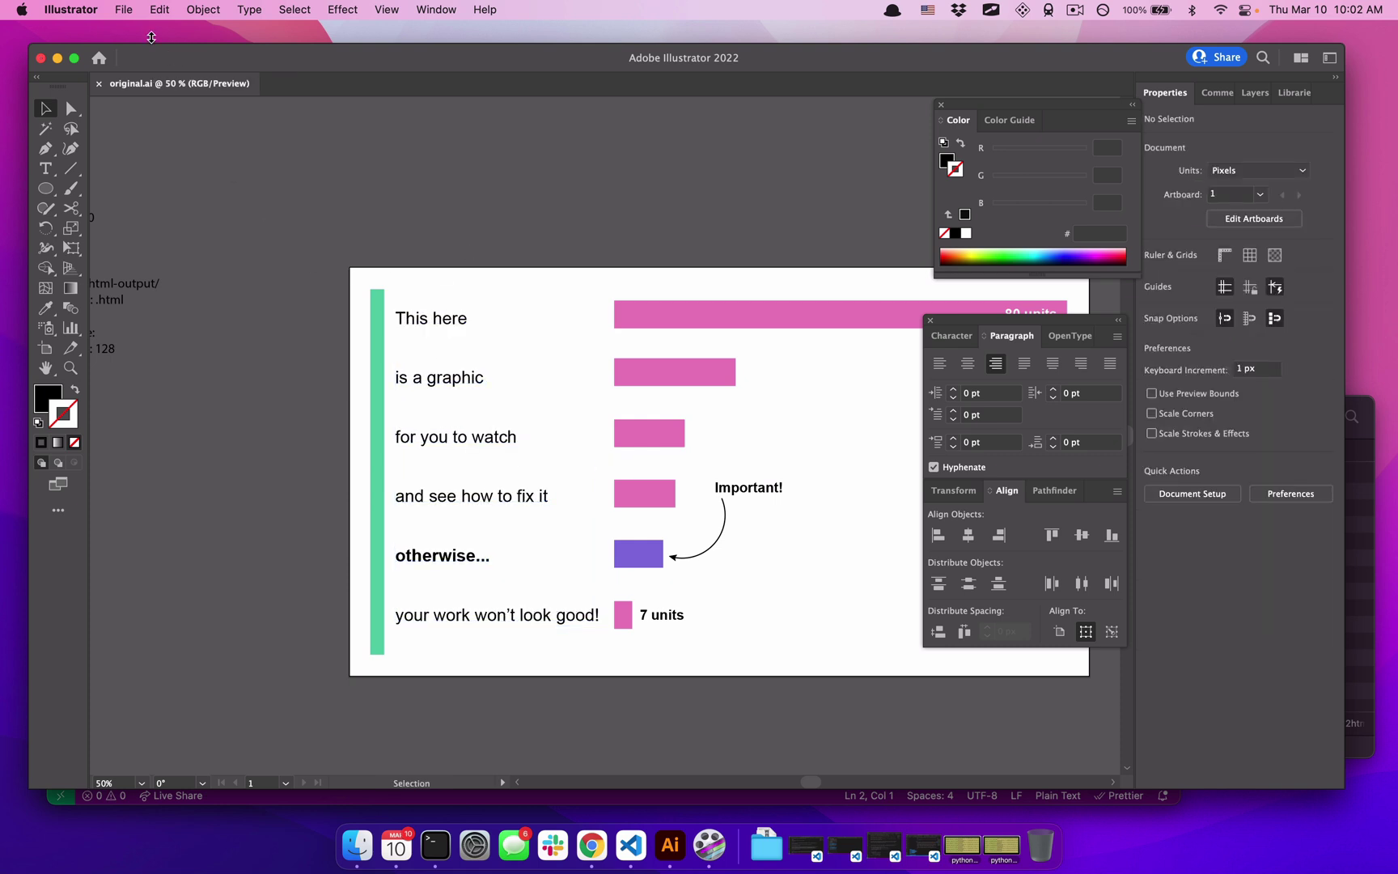
Export original.ai with the right-aligned row labels using the ai2html.js script.
{"action": "left_click", "coordinate": [123, 9]}
{"action": "mouse_move", "coordinate": [247, 410]}
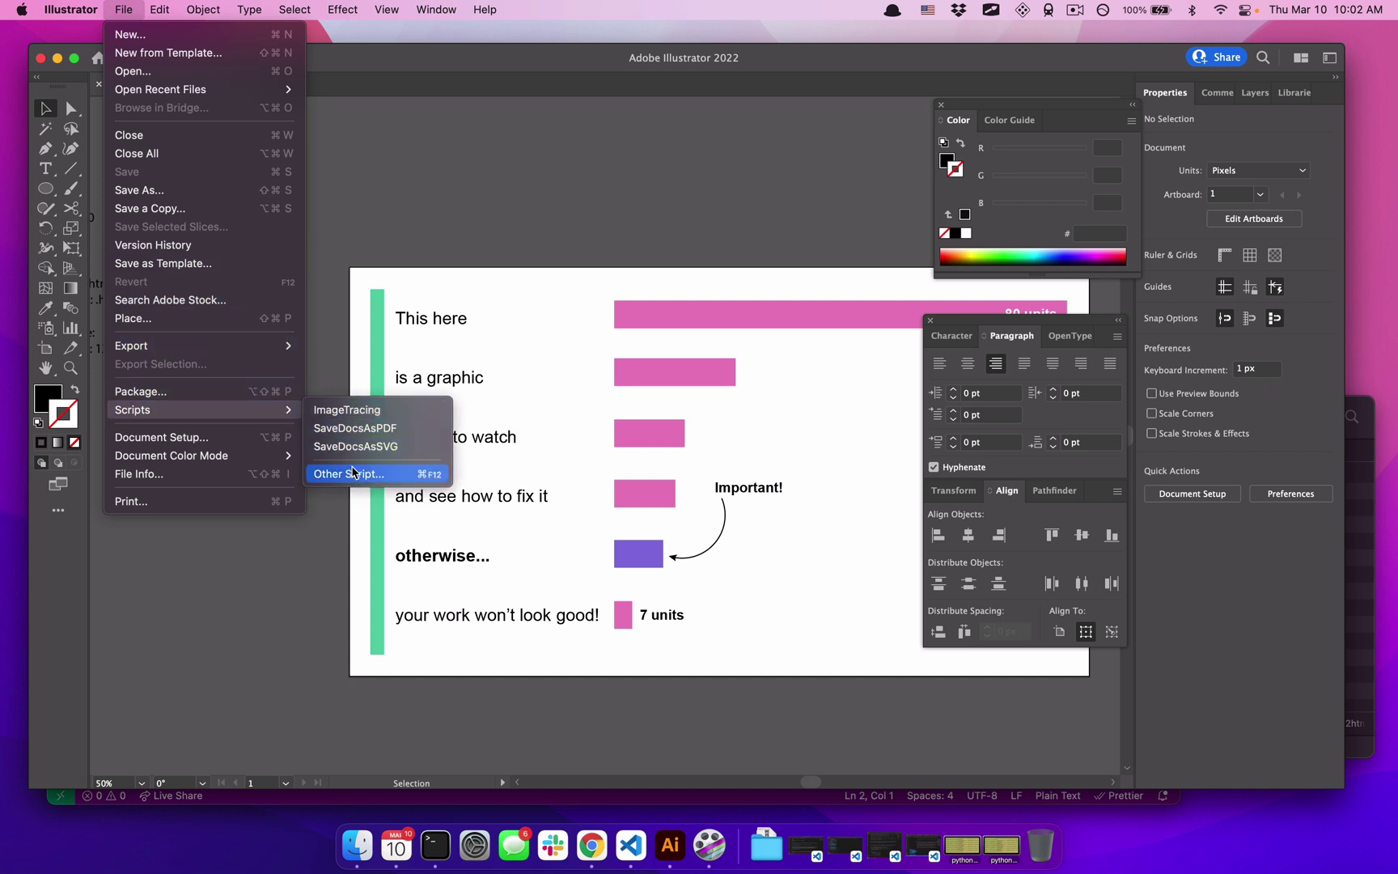
{"action": "left_click", "coordinate": [354, 475]}
{"action": "double_click", "coordinate": [596, 318]}
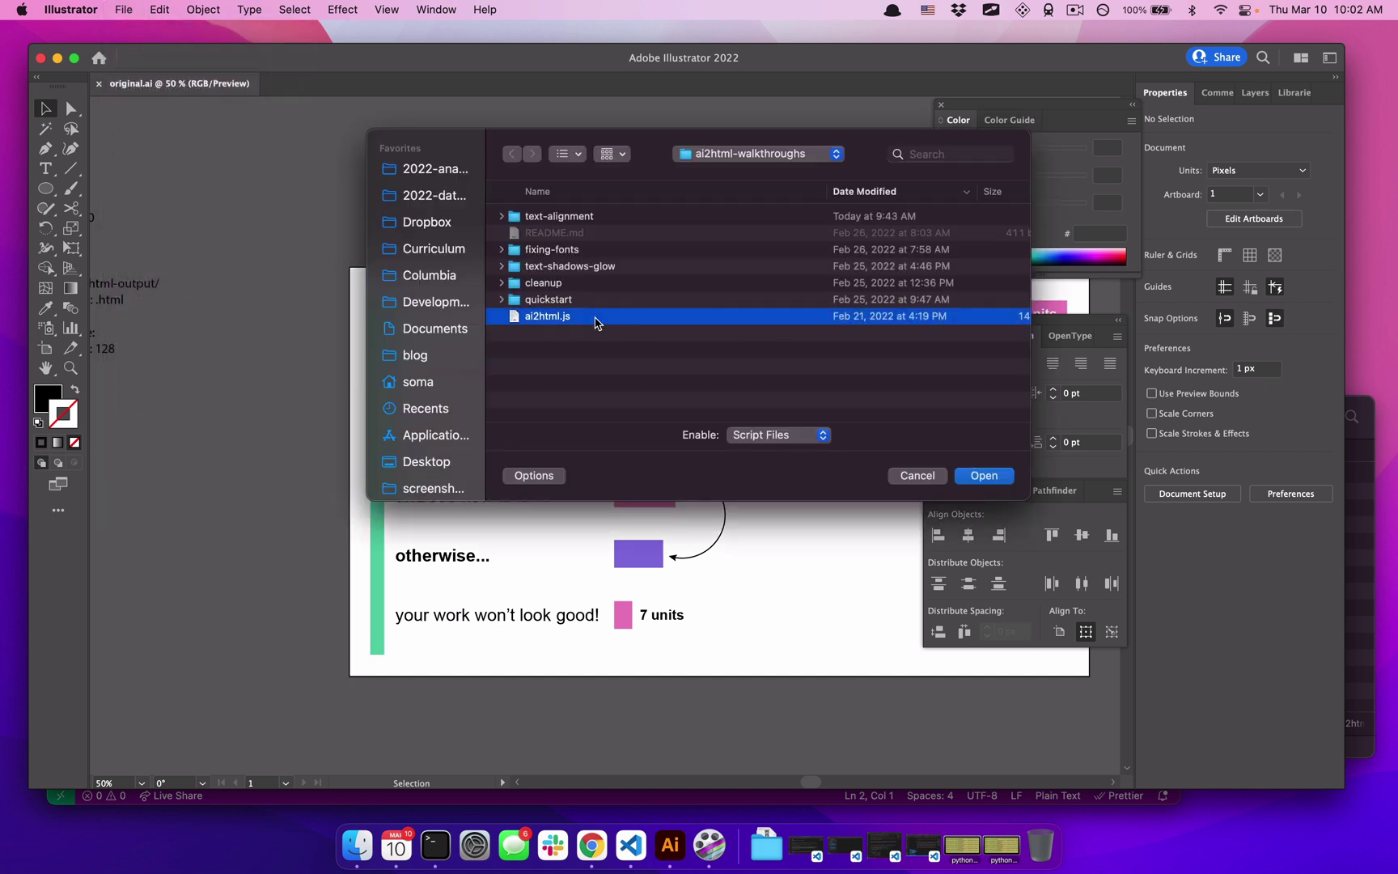
{"action": "left_click", "coordinate": [715, 374]}
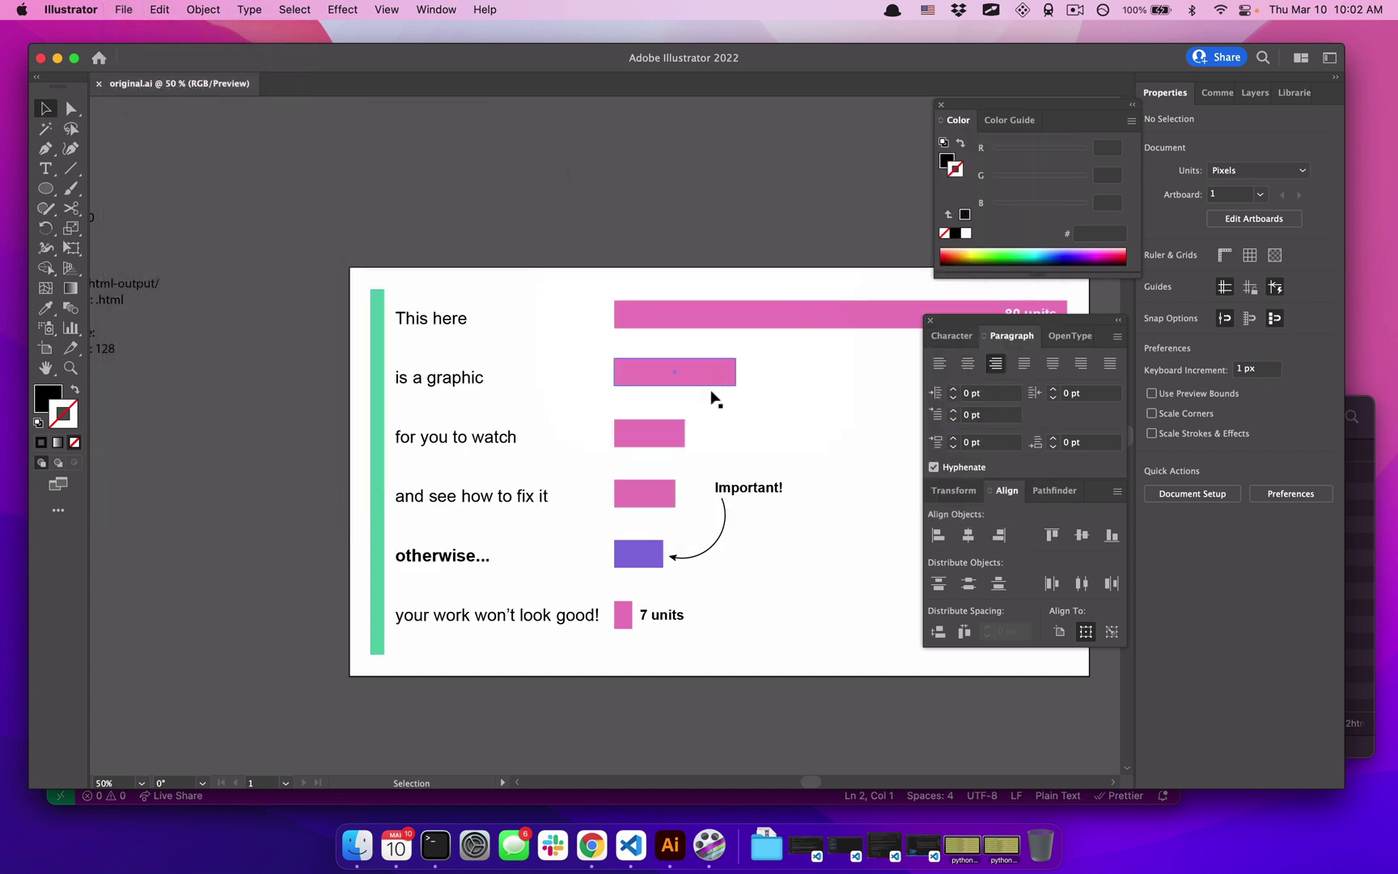
Switch to Chrome, reload original.html and narrow the window to check how the right-aligned row labels behave.
{"action": "left_click", "coordinate": [593, 861]}
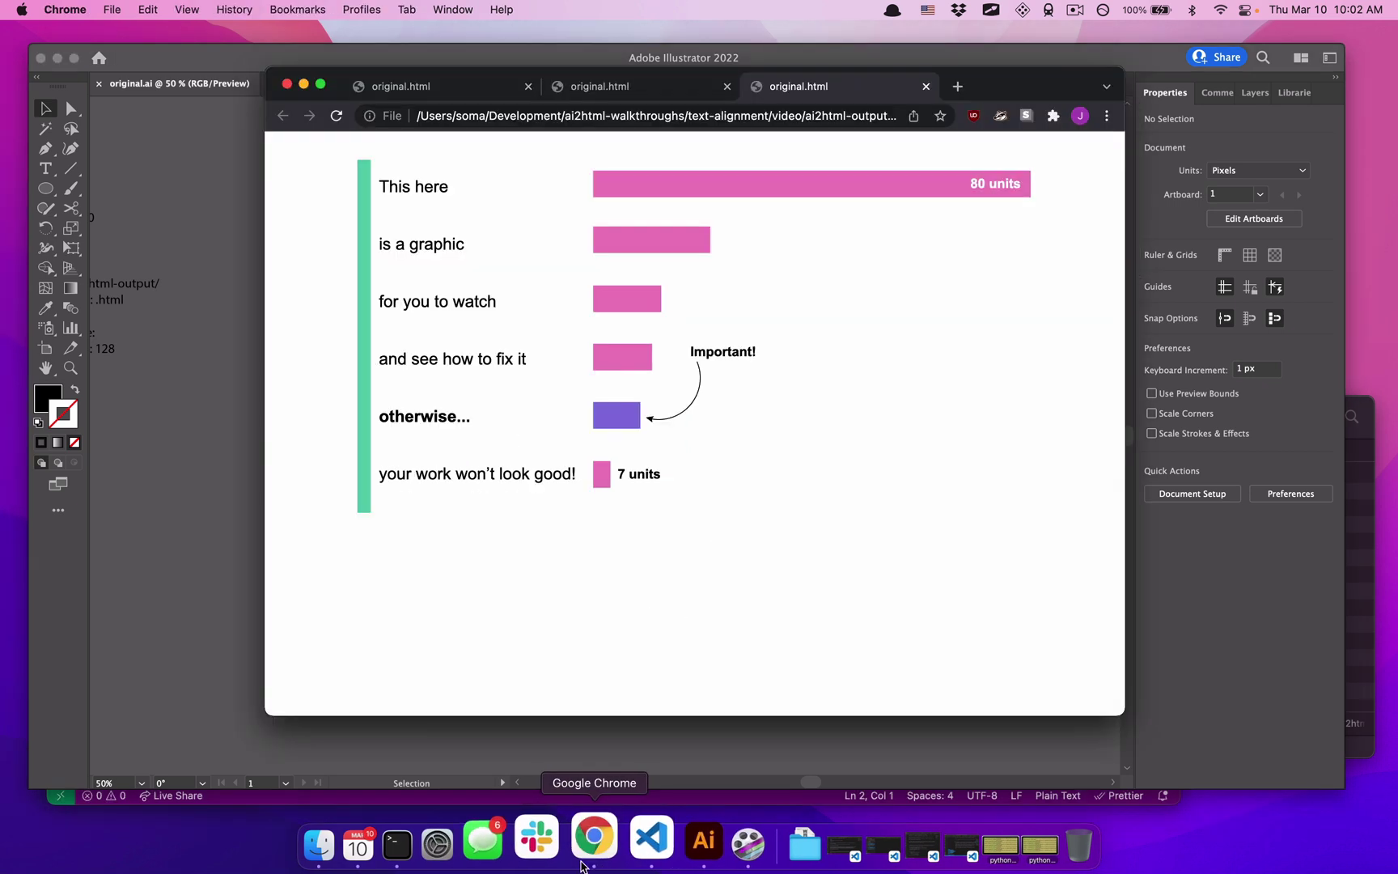
{"action": "left_click", "coordinate": [337, 117]}
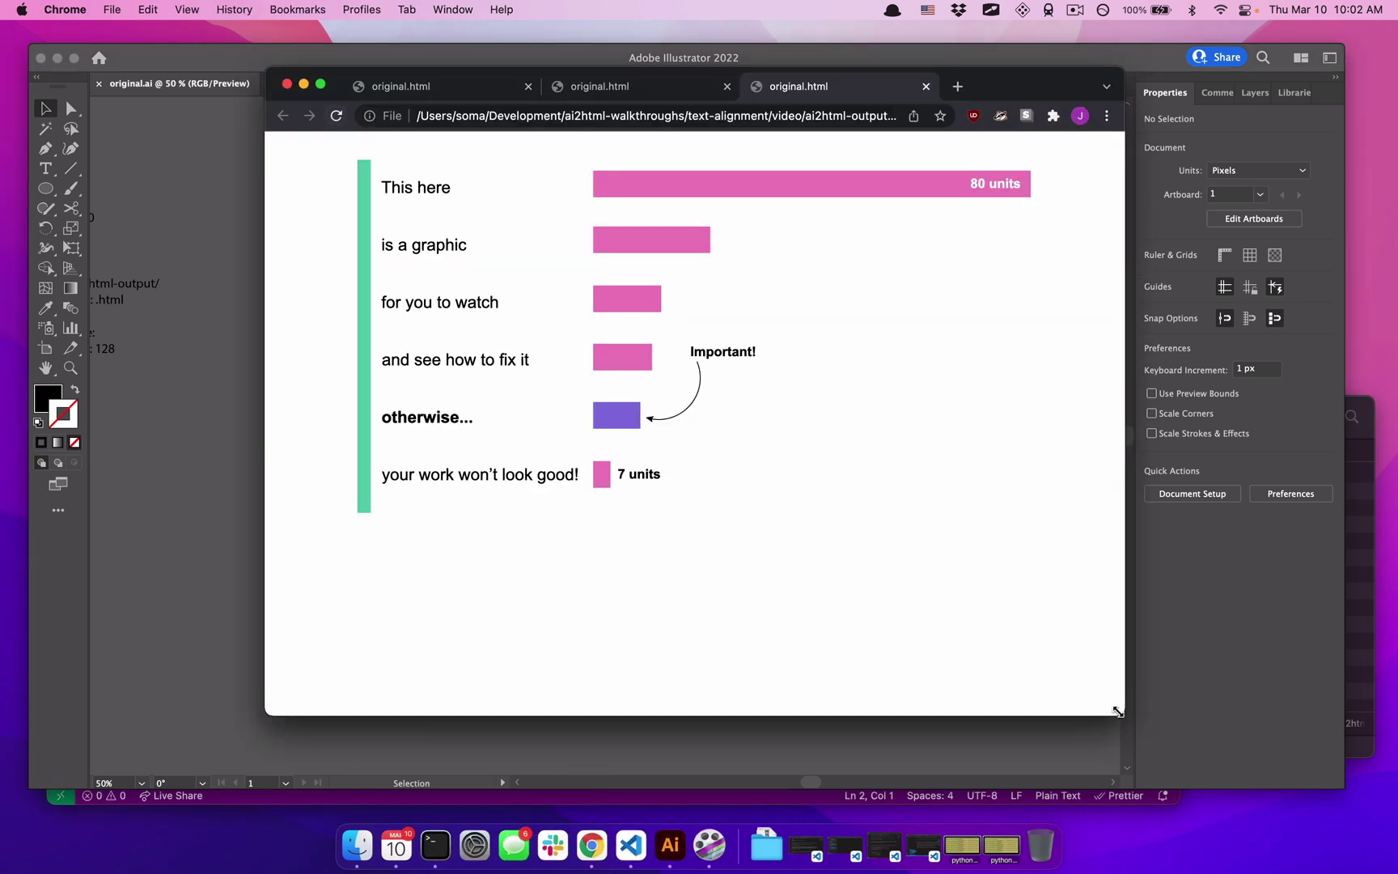
{"action": "left_click_drag", "start_coordinate": [1117, 711], "coordinate": [813, 635]}
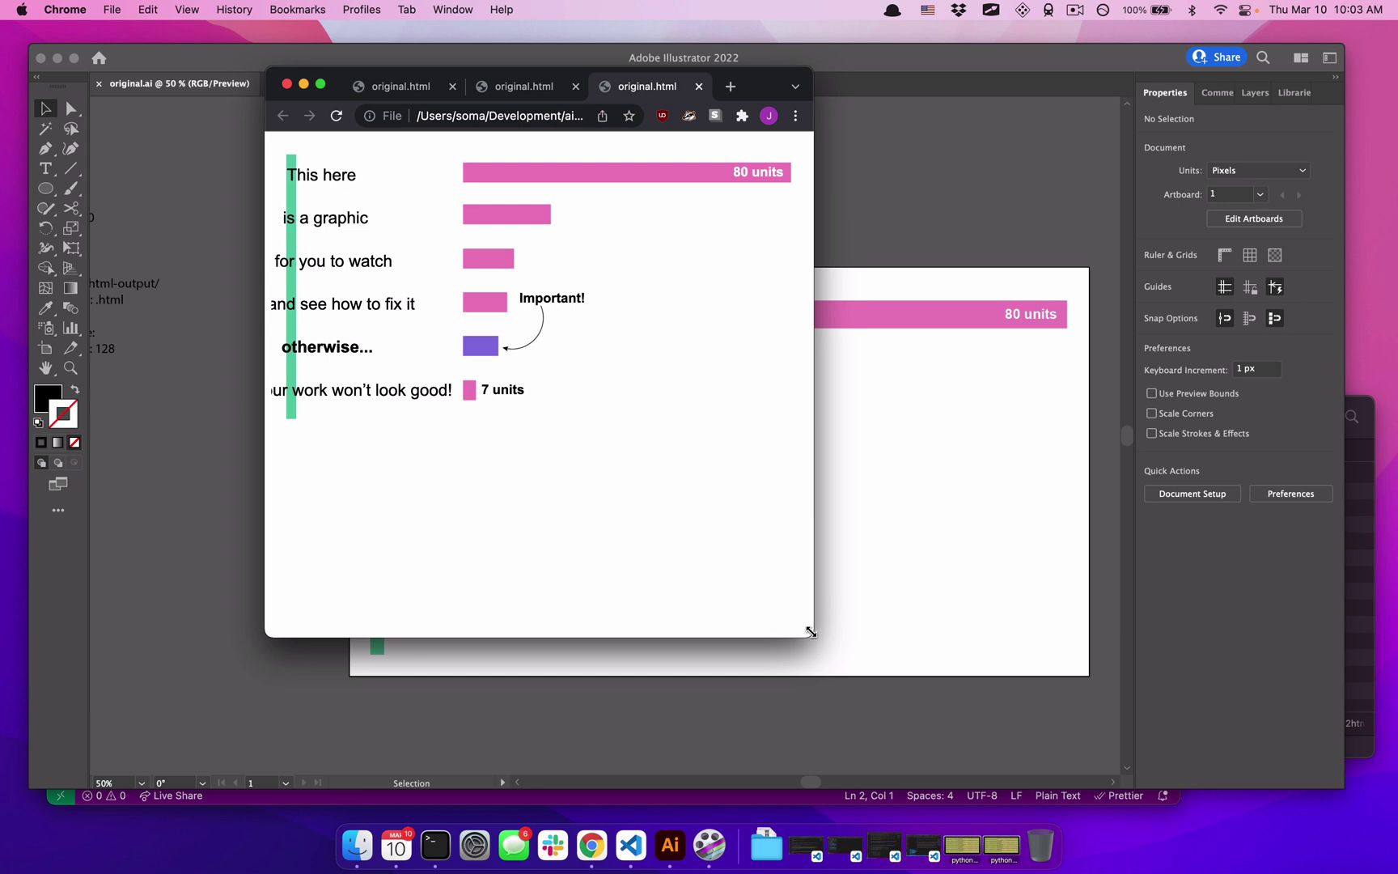
Widen and narrow the page to compare how the right-aligned row labels shift against the green bar.
{"action": "left_click_drag", "start_coordinate": [805, 627], "coordinate": [1057, 657]}
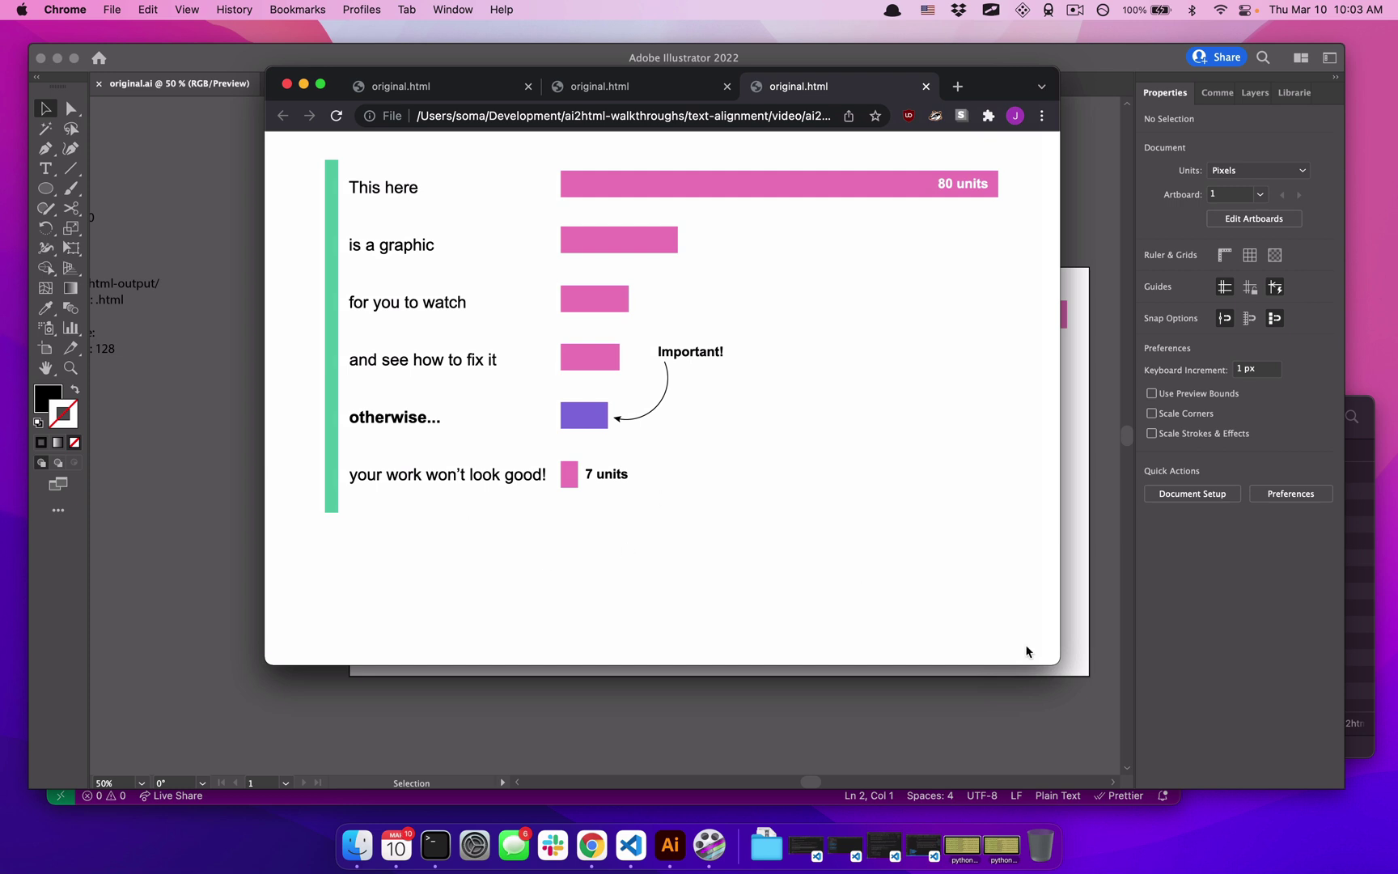
{"action": "left_click_drag", "start_coordinate": [1055, 657], "coordinate": [940, 654]}
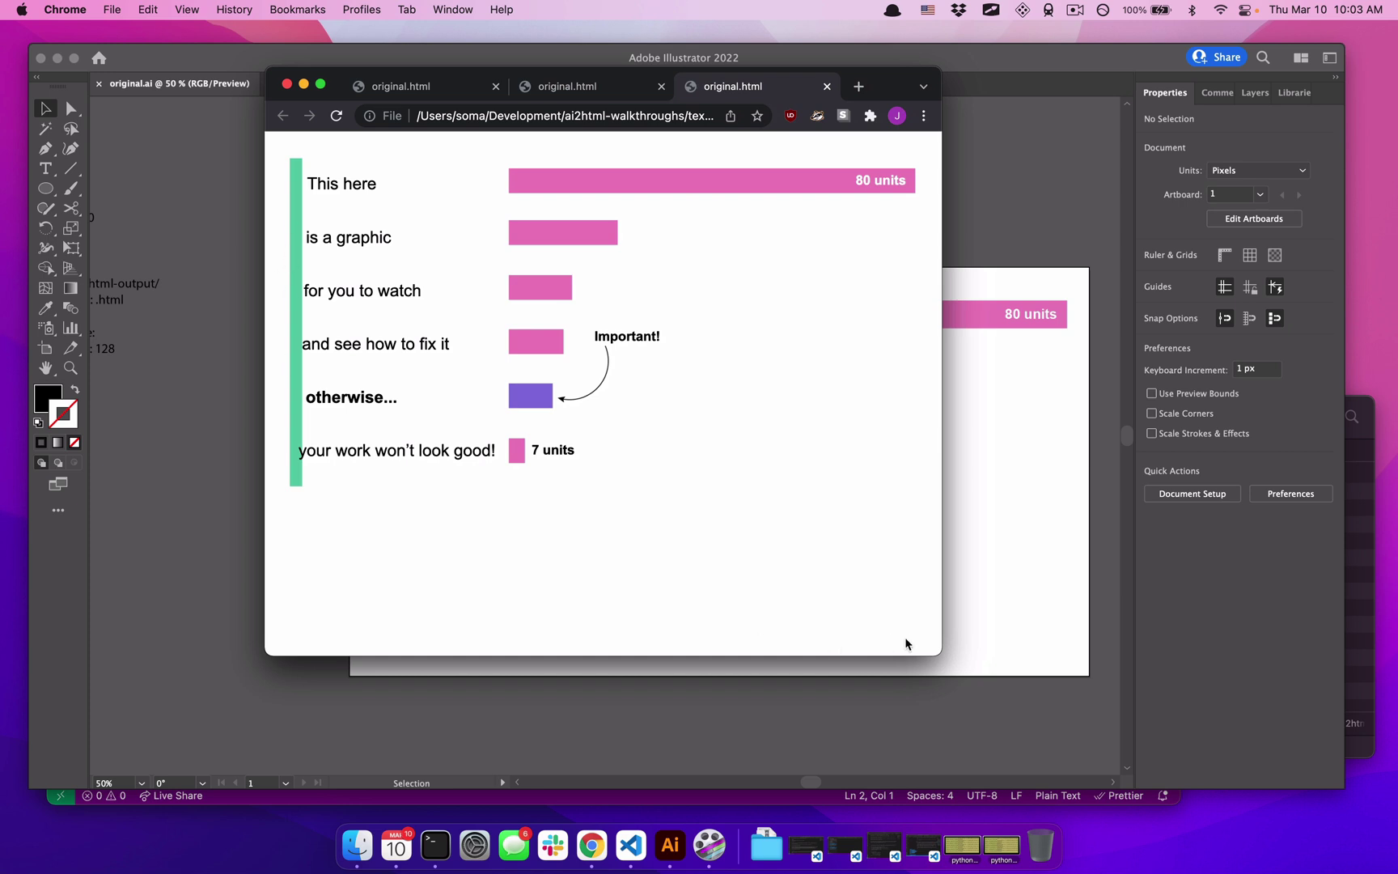
{"action": "left_click_drag", "start_coordinate": [938, 648], "coordinate": [1099, 620]}
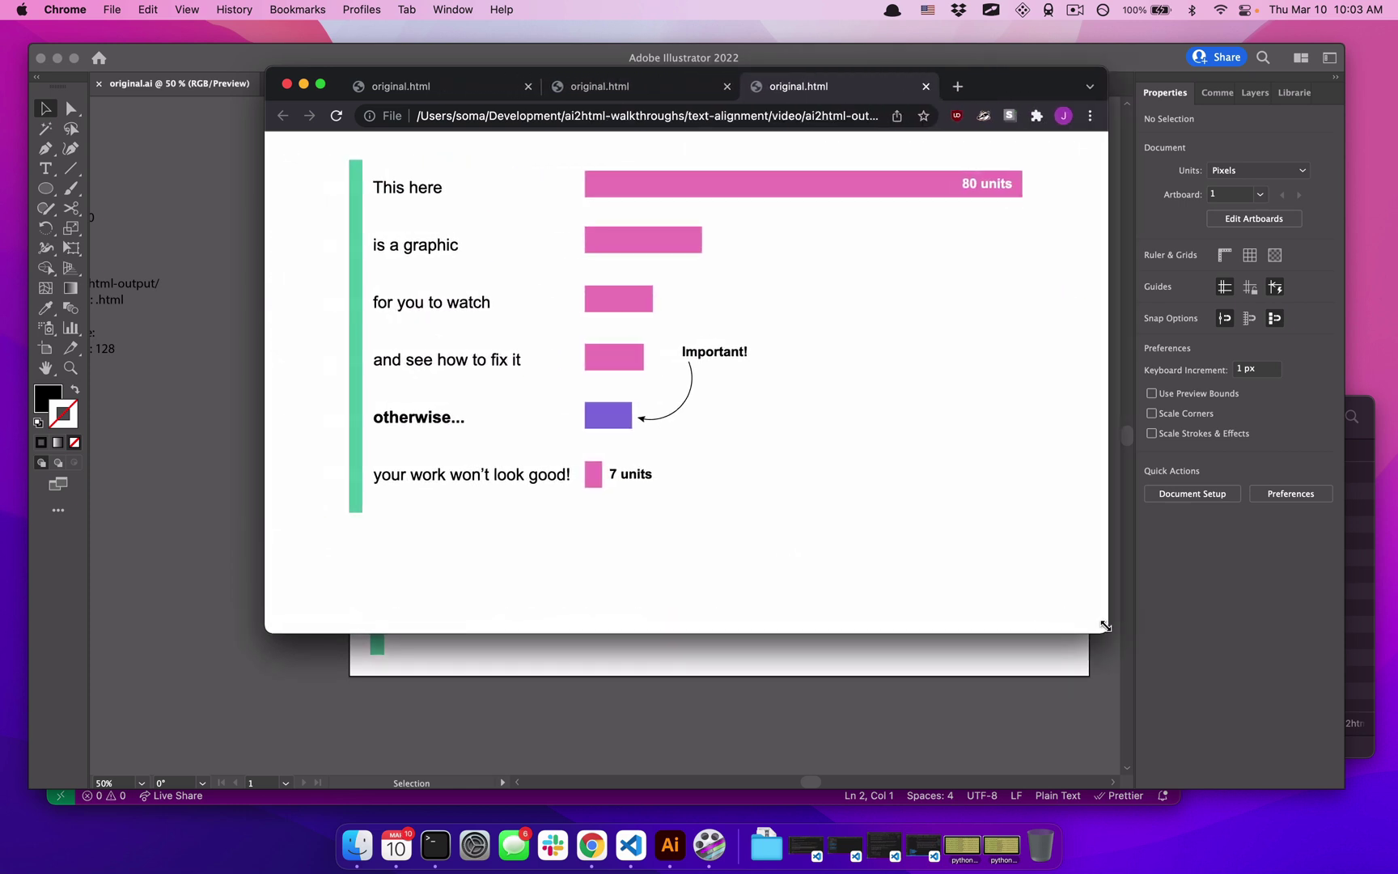
Switch to Illustrator and delete the green vertical bar beside the row labels.
{"action": "left_click", "coordinate": [479, 592]}
{"action": "left_click", "coordinate": [379, 377]}
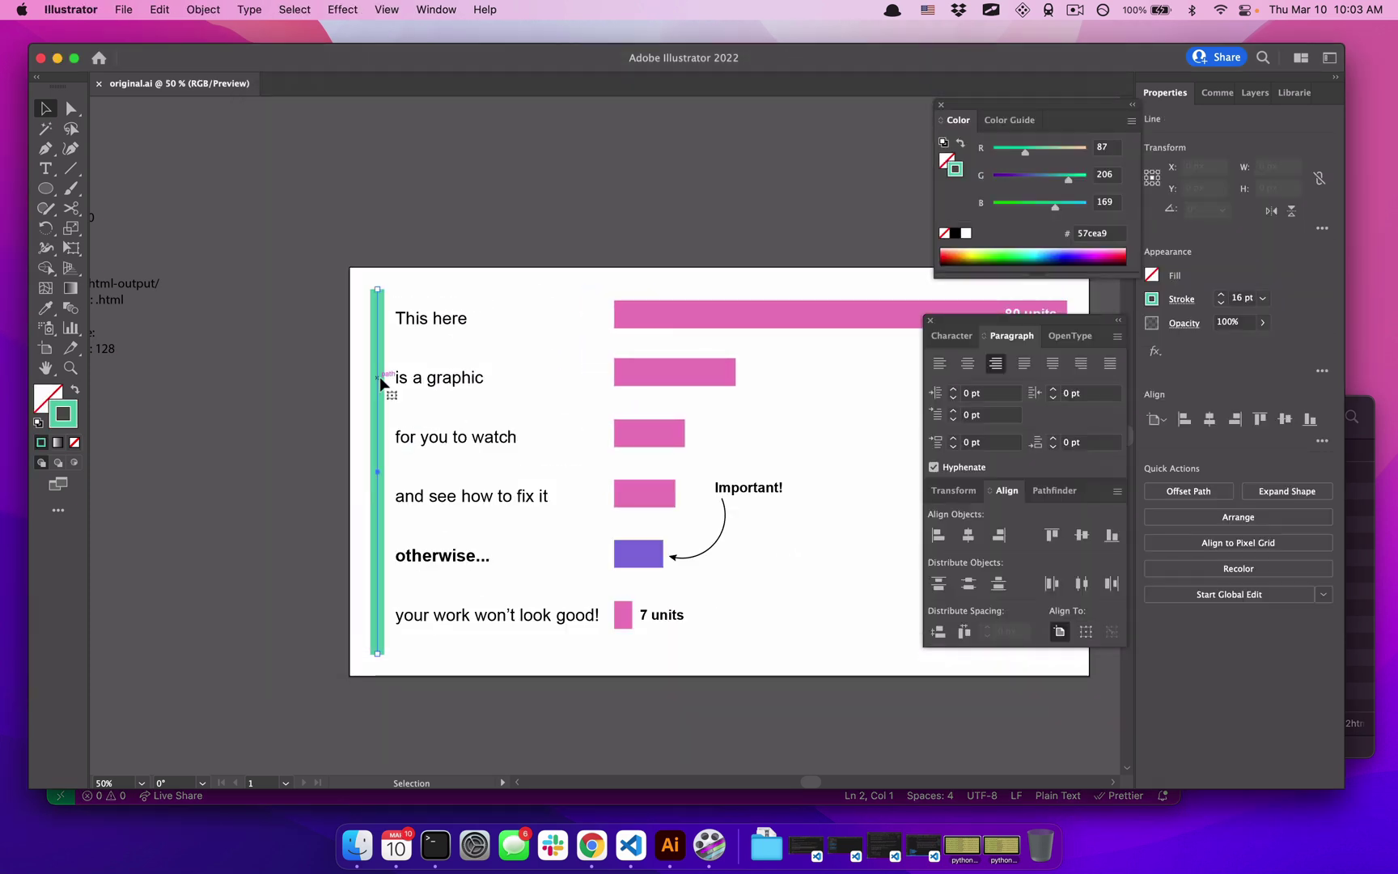
{"action": "key", "text": "Delete"}
{"action": "scroll", "coordinate": [611, 362], "scroll_direction": "right", "scroll_amount": 3}
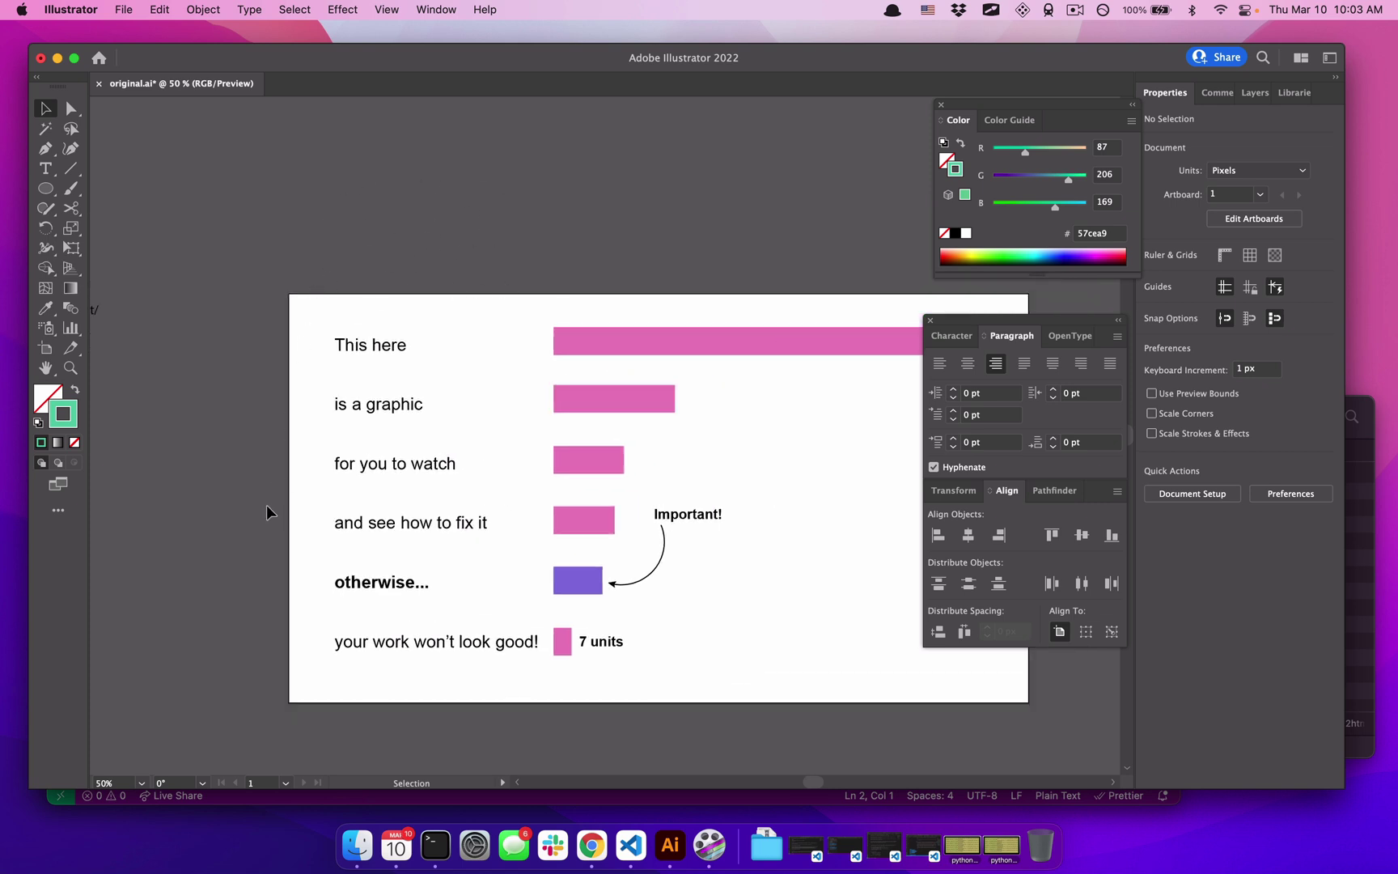
Save original.ai and export it with the ai2html.js script.
{"action": "key", "text": "super+s"}
{"action": "left_click", "coordinate": [129, 14]}
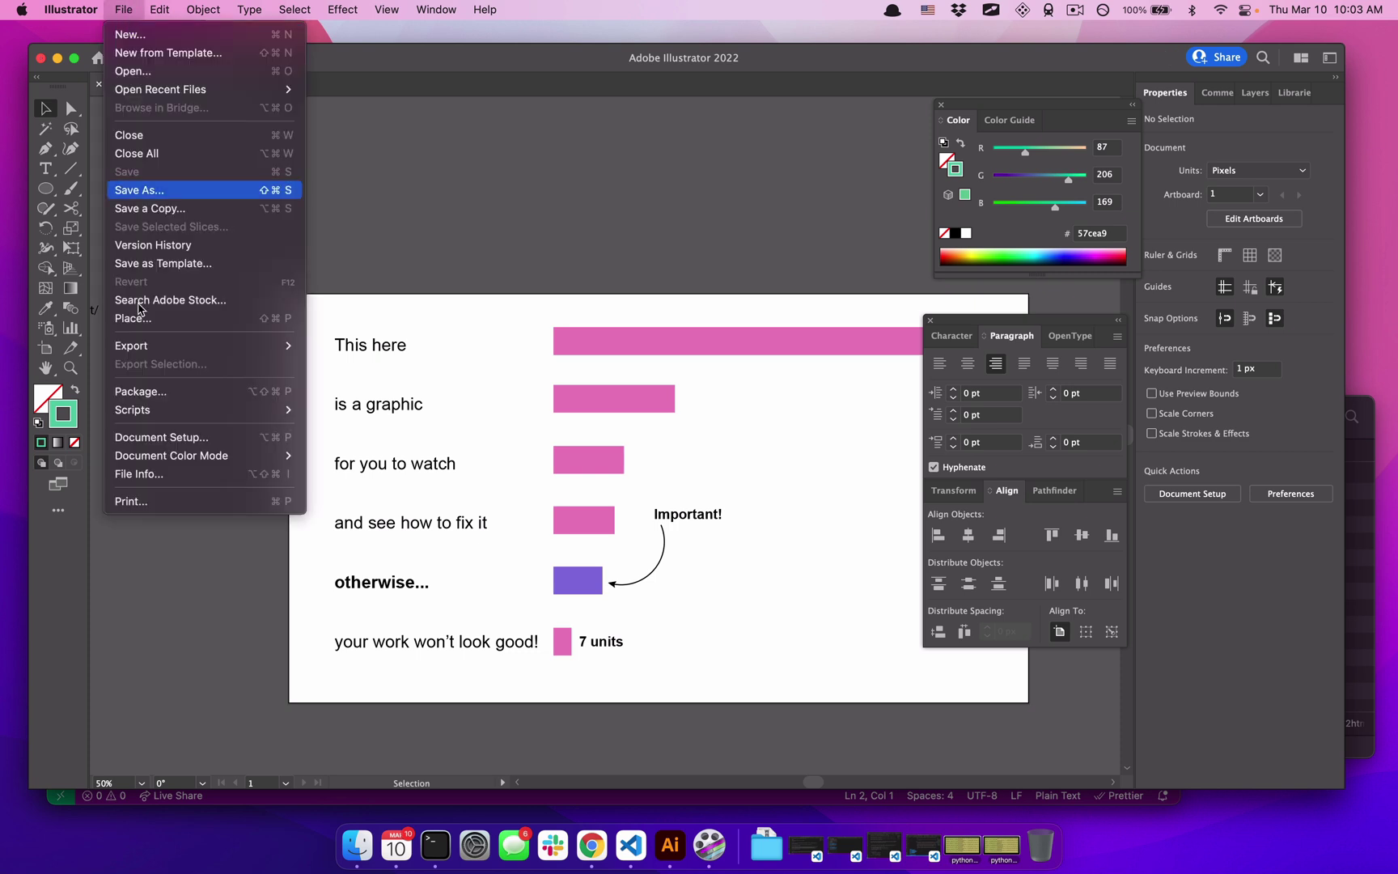
{"action": "mouse_move", "coordinate": [237, 407]}
{"action": "left_click", "coordinate": [360, 474]}
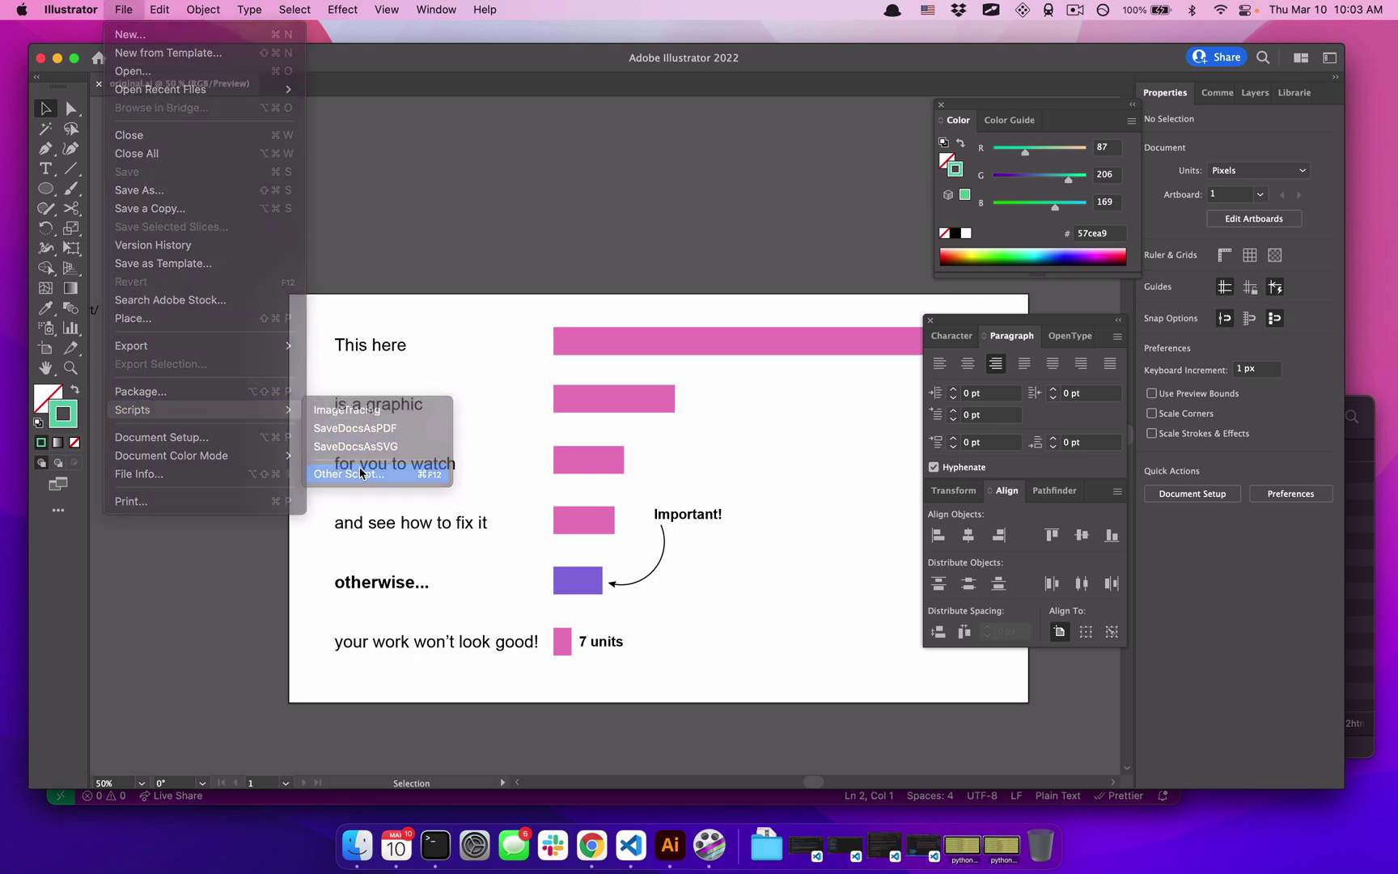
{"action": "double_click", "coordinate": [561, 317]}
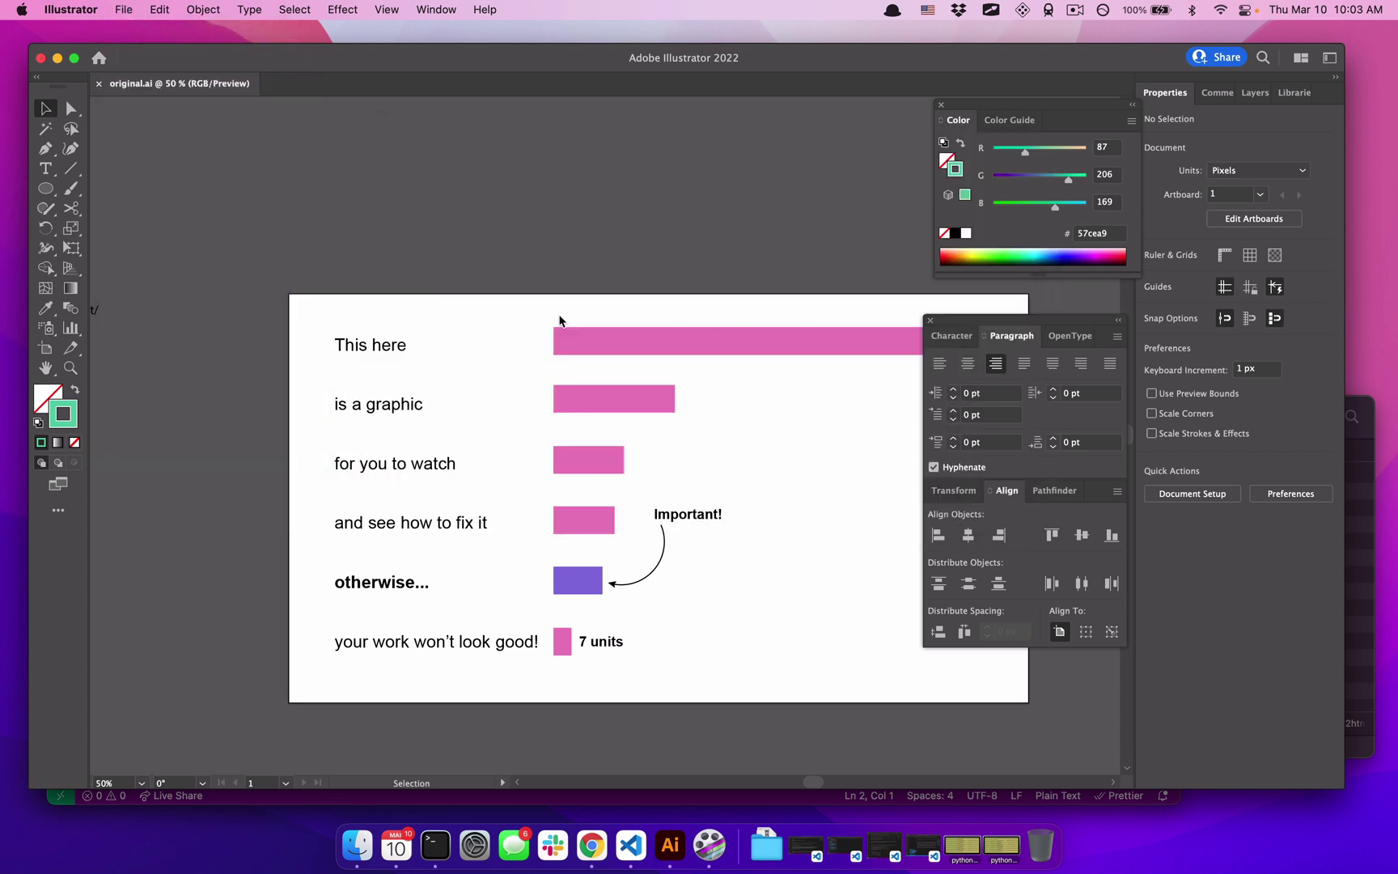
{"action": "left_click", "coordinate": [725, 373]}
Switch to Chrome, reload original.html and resize the window to check the row labels without the green bar.
{"action": "key", "text": "super+Tab"}
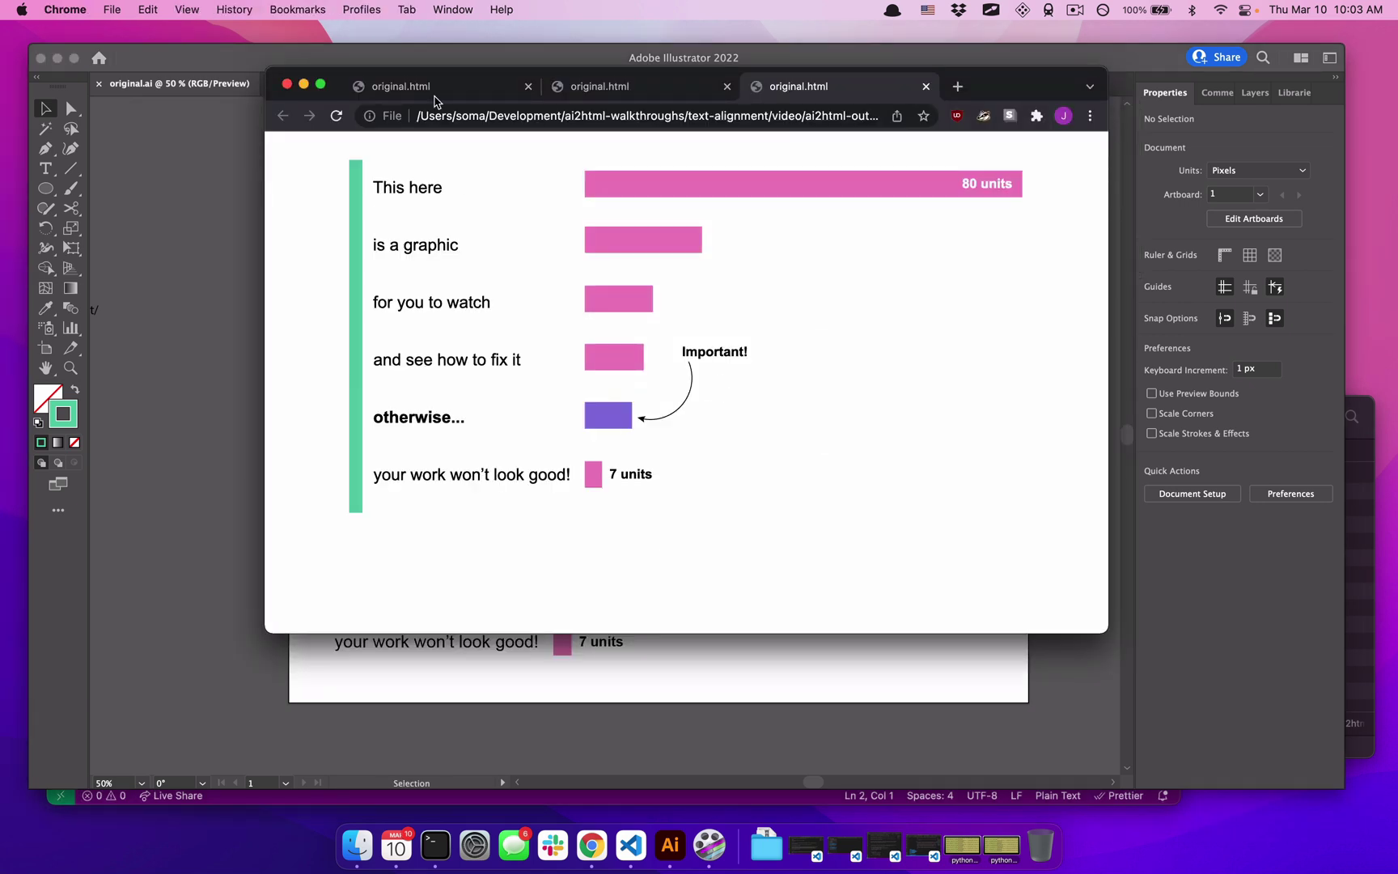
{"action": "left_click", "coordinate": [336, 116]}
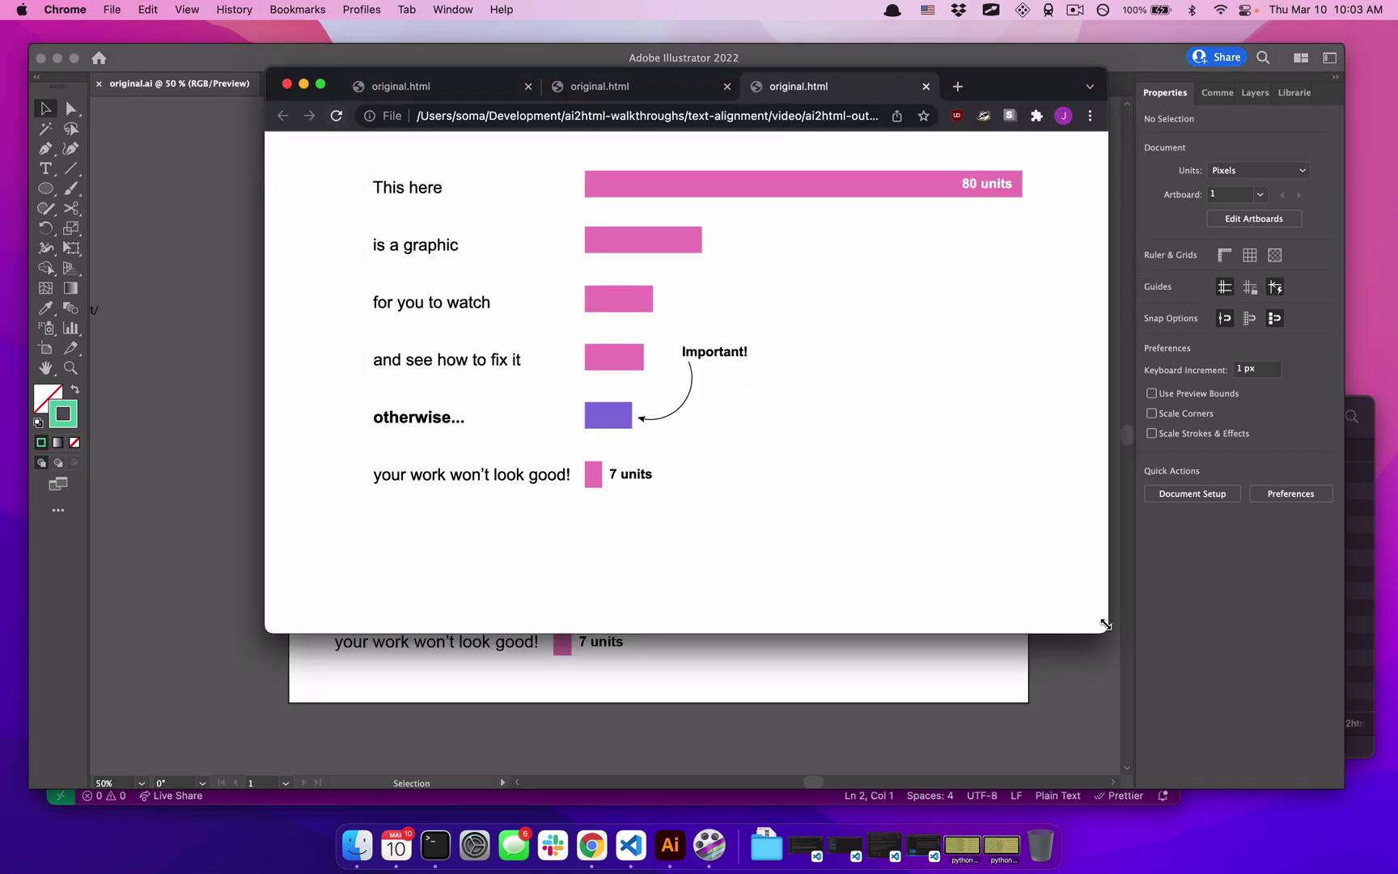
{"action": "left_click_drag", "start_coordinate": [1105, 624], "coordinate": [606, 392]}
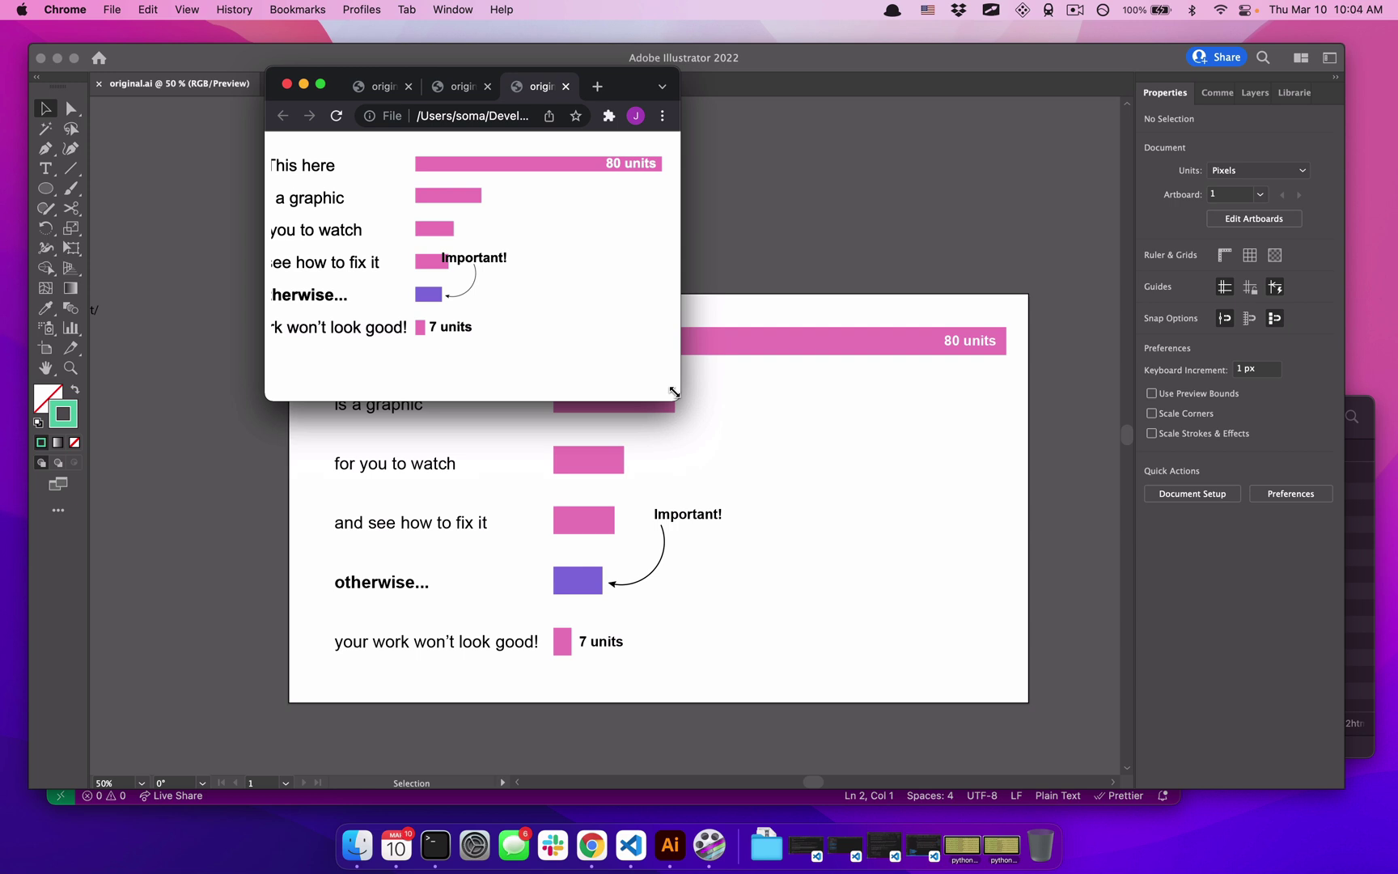
{"action": "left_click_drag", "start_coordinate": [674, 392], "coordinate": [1082, 599]}
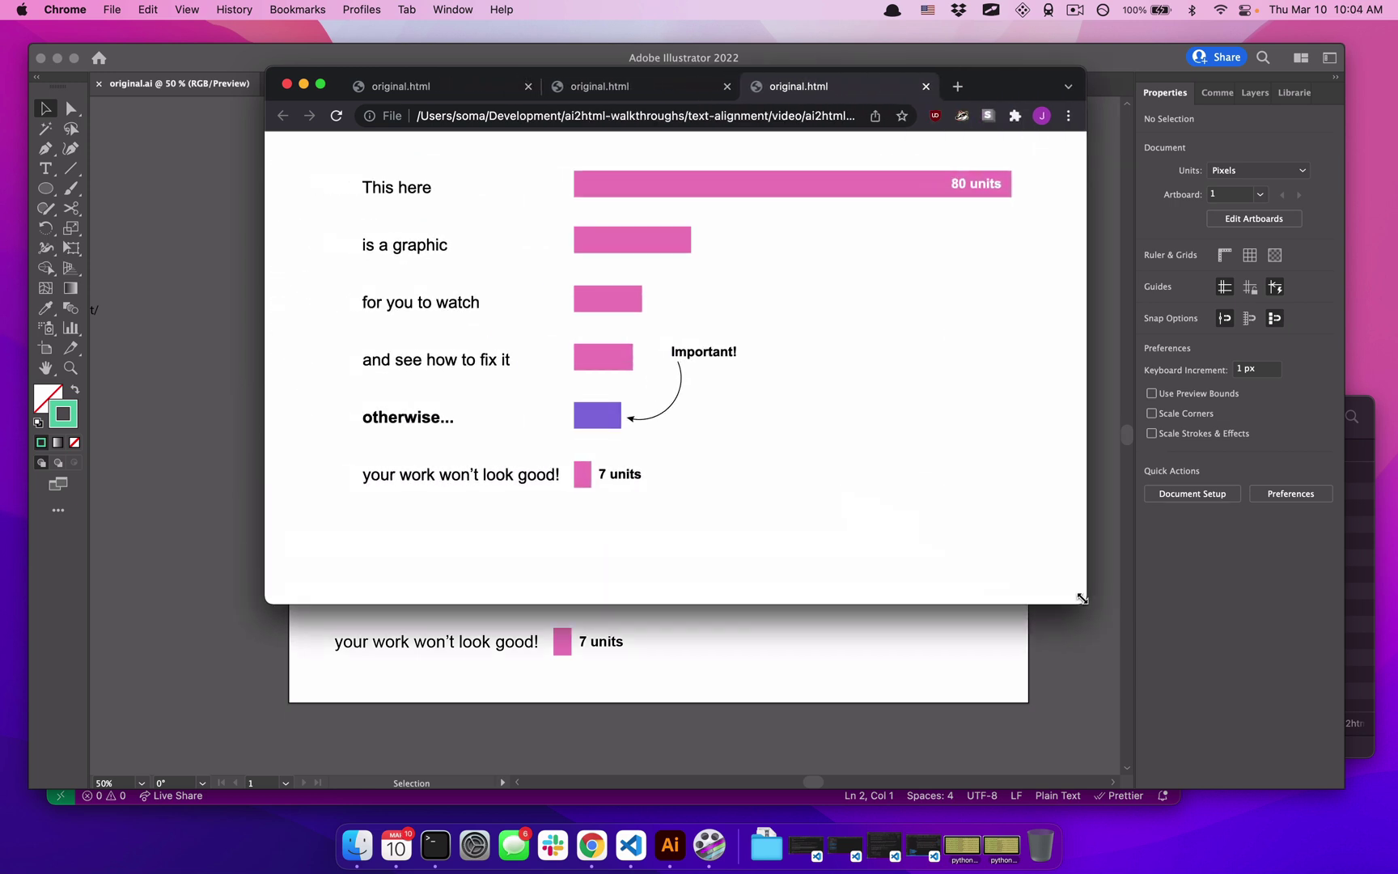
Switch to Illustrator, bring the green bar back beside the row labels and remove it again, saving original.ai.
{"action": "key", "text": "super+Tab"}
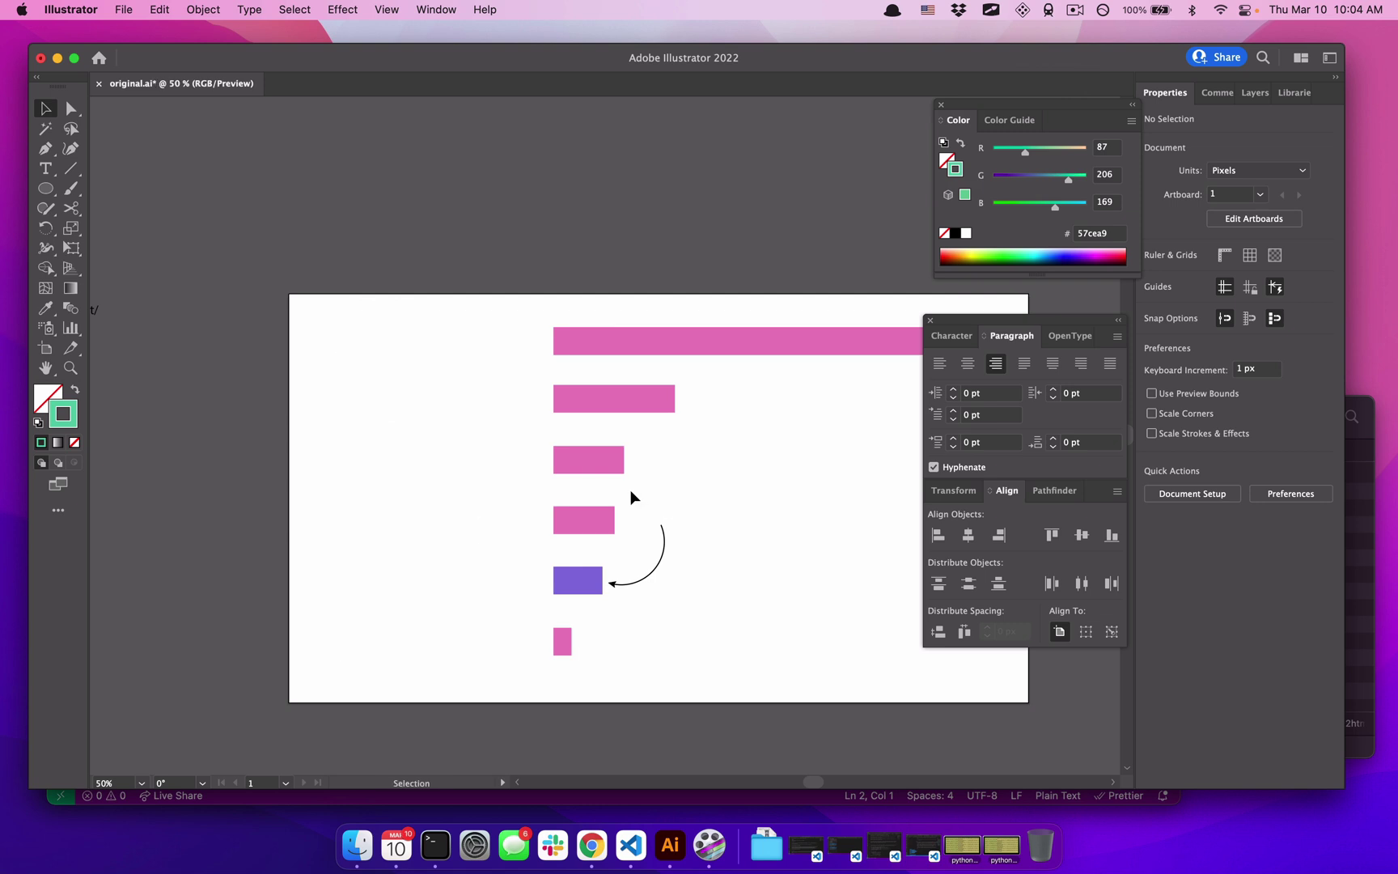
{"action": "key", "text": "super"}
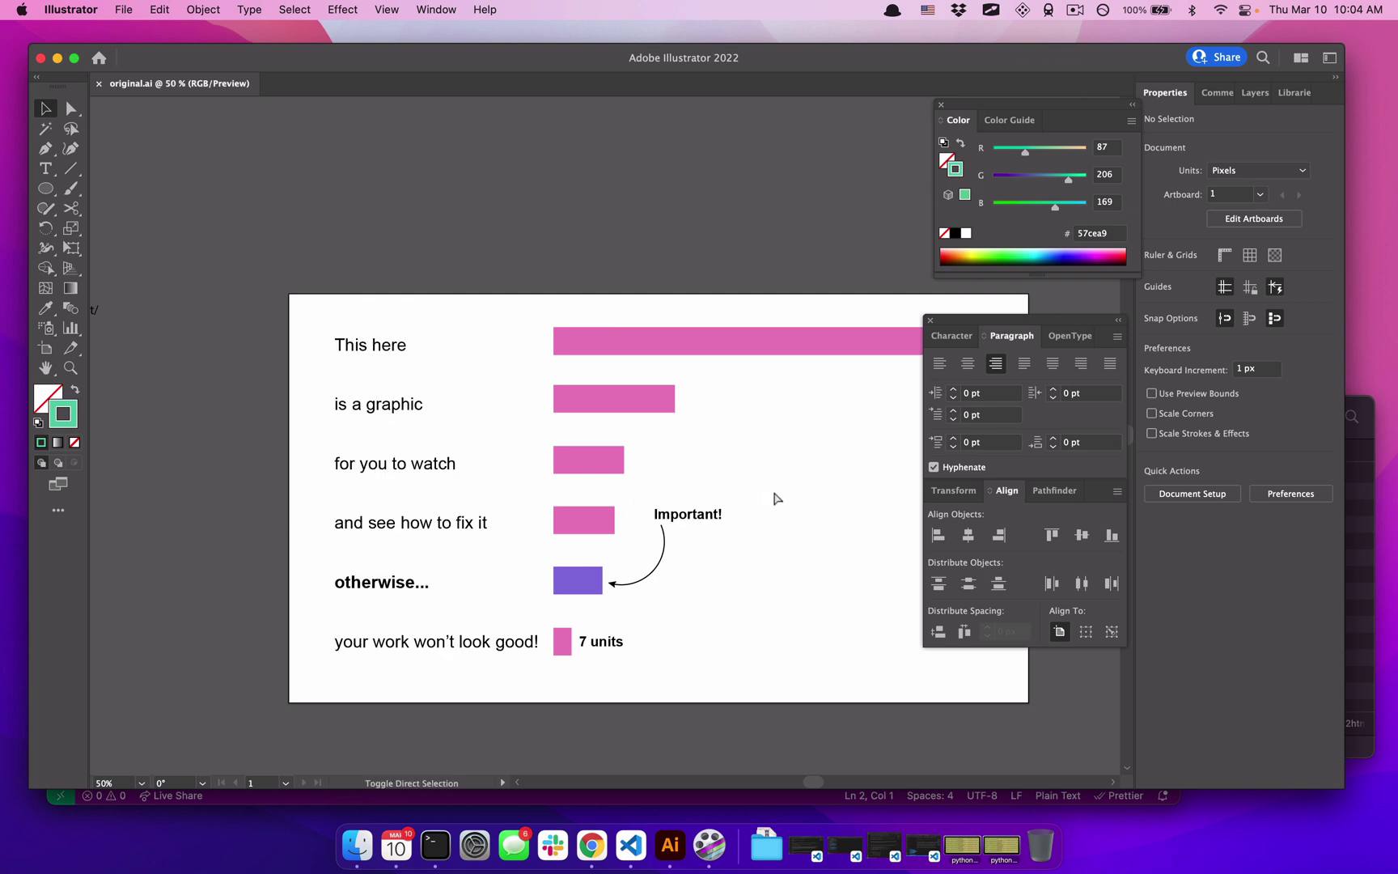
{"action": "key", "text": "super+v"}
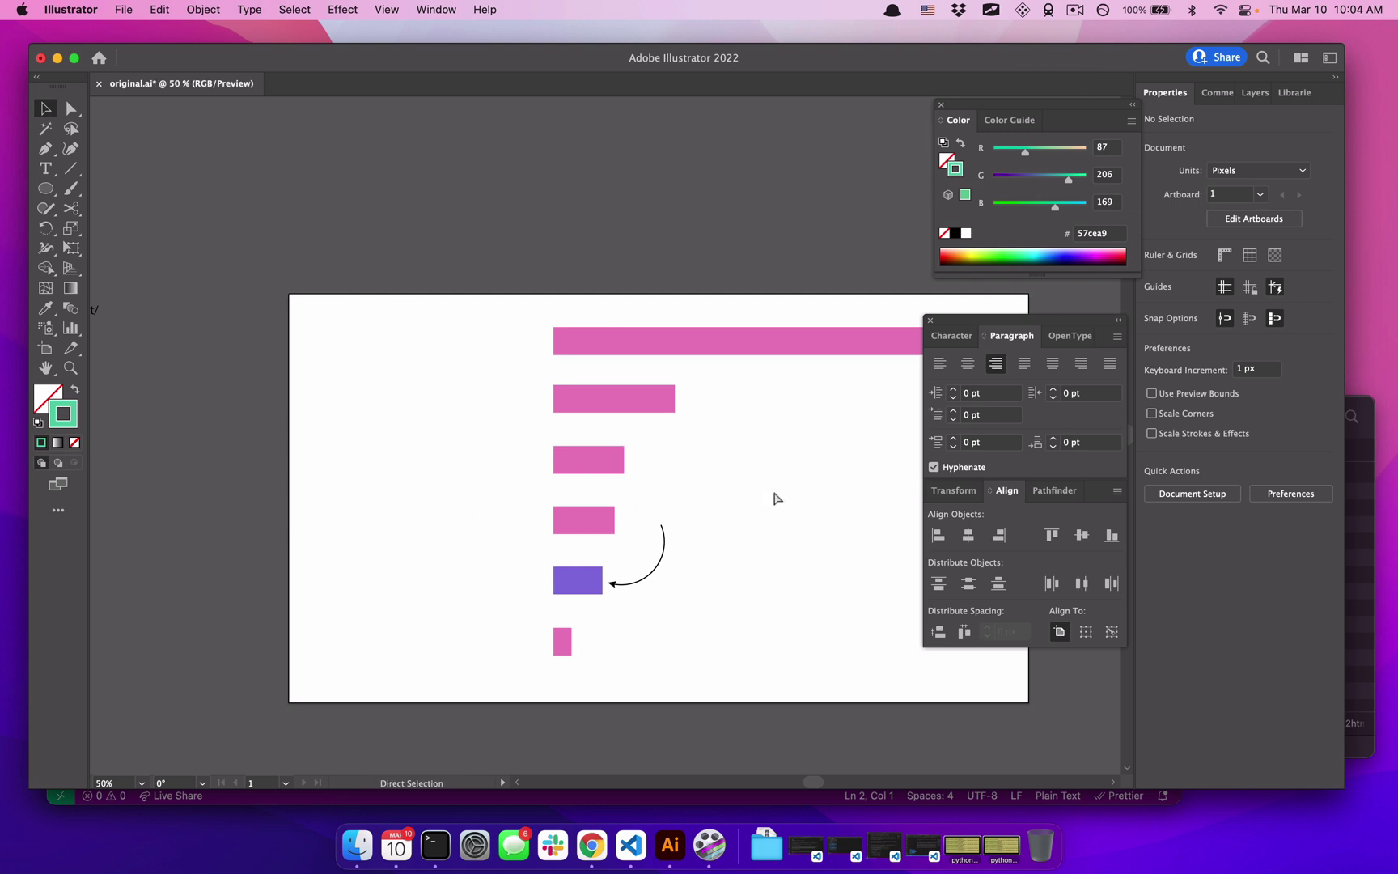
{"action": "left_click", "coordinate": [505, 203]}
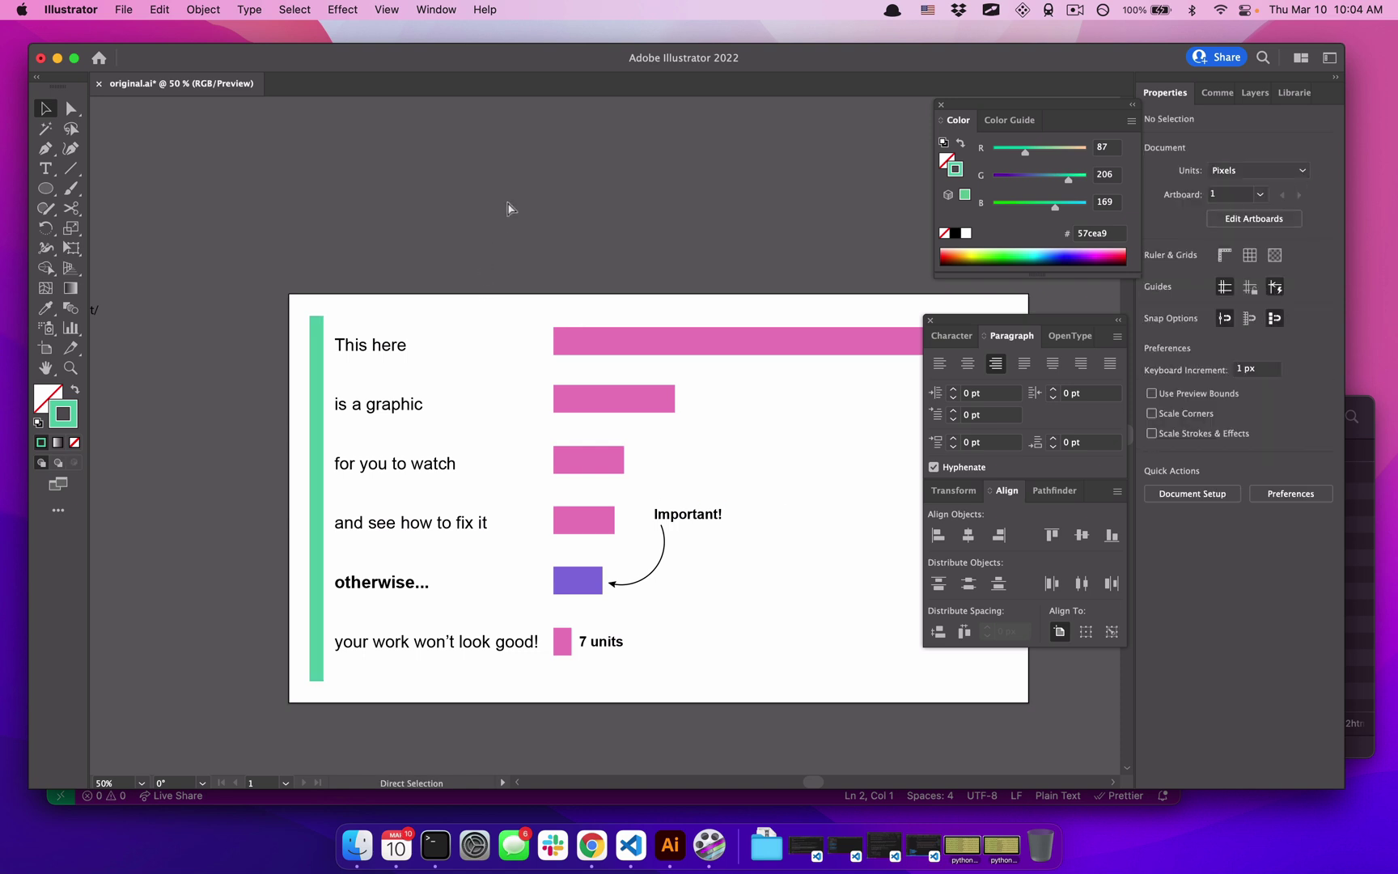
{"action": "key", "text": "super+s"}
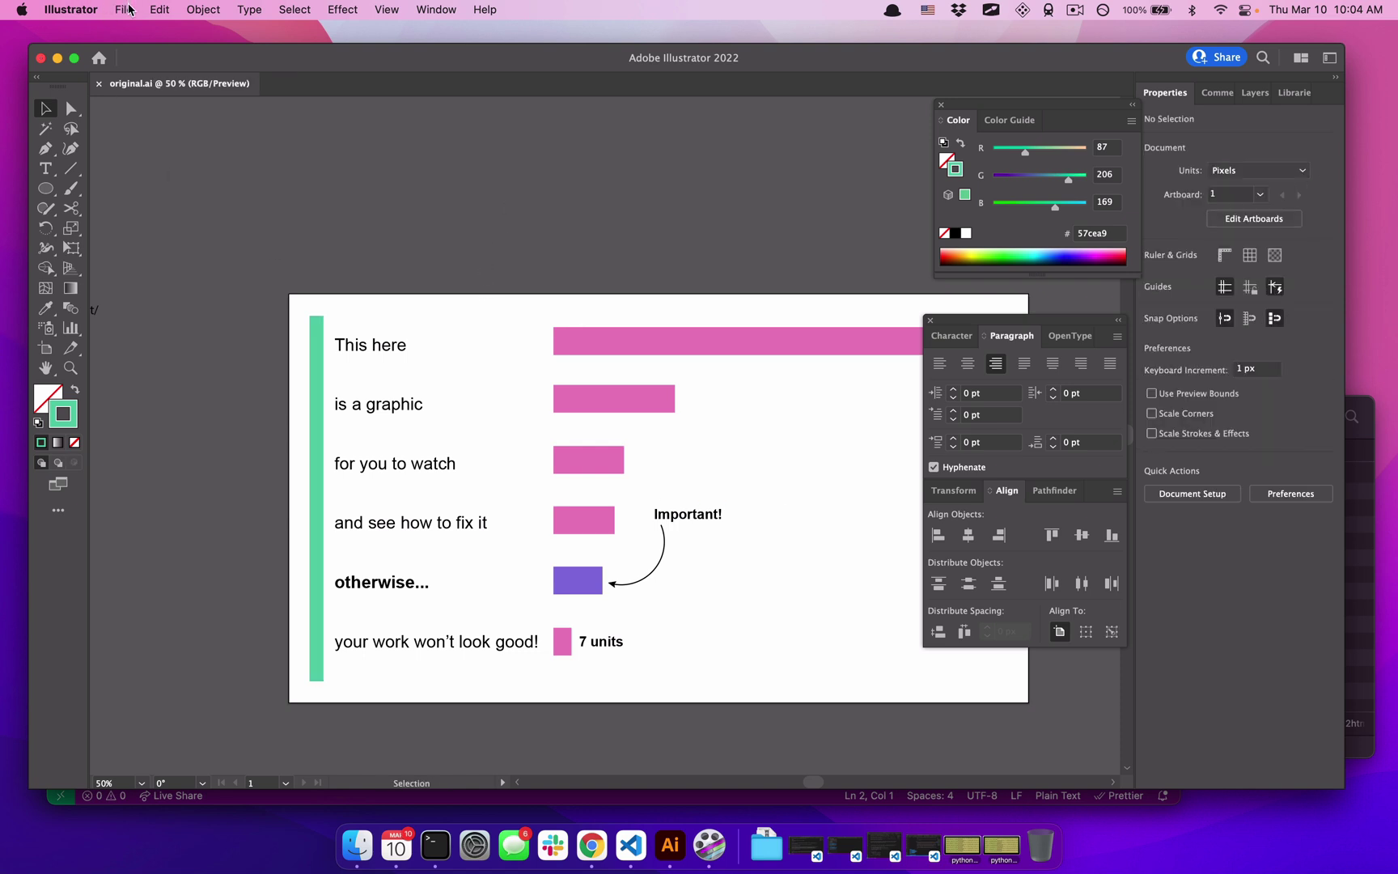
{"action": "key", "text": "super+z"}
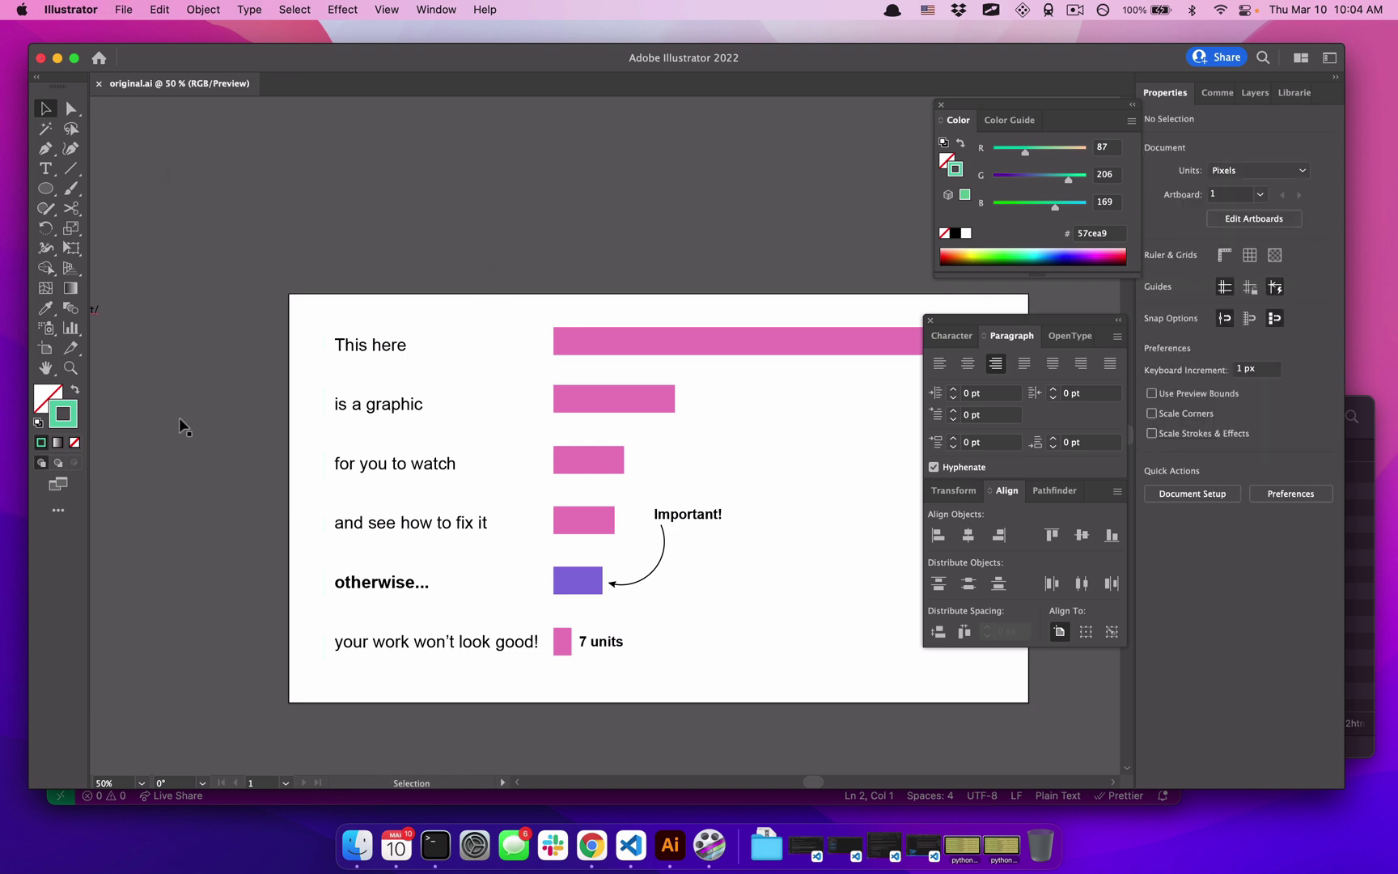
{"action": "key", "text": "super+s"}
Switch to Chrome, enlarge the window, open the developer tools and widen the page area beside them.
{"action": "key", "text": "super+Tab"}
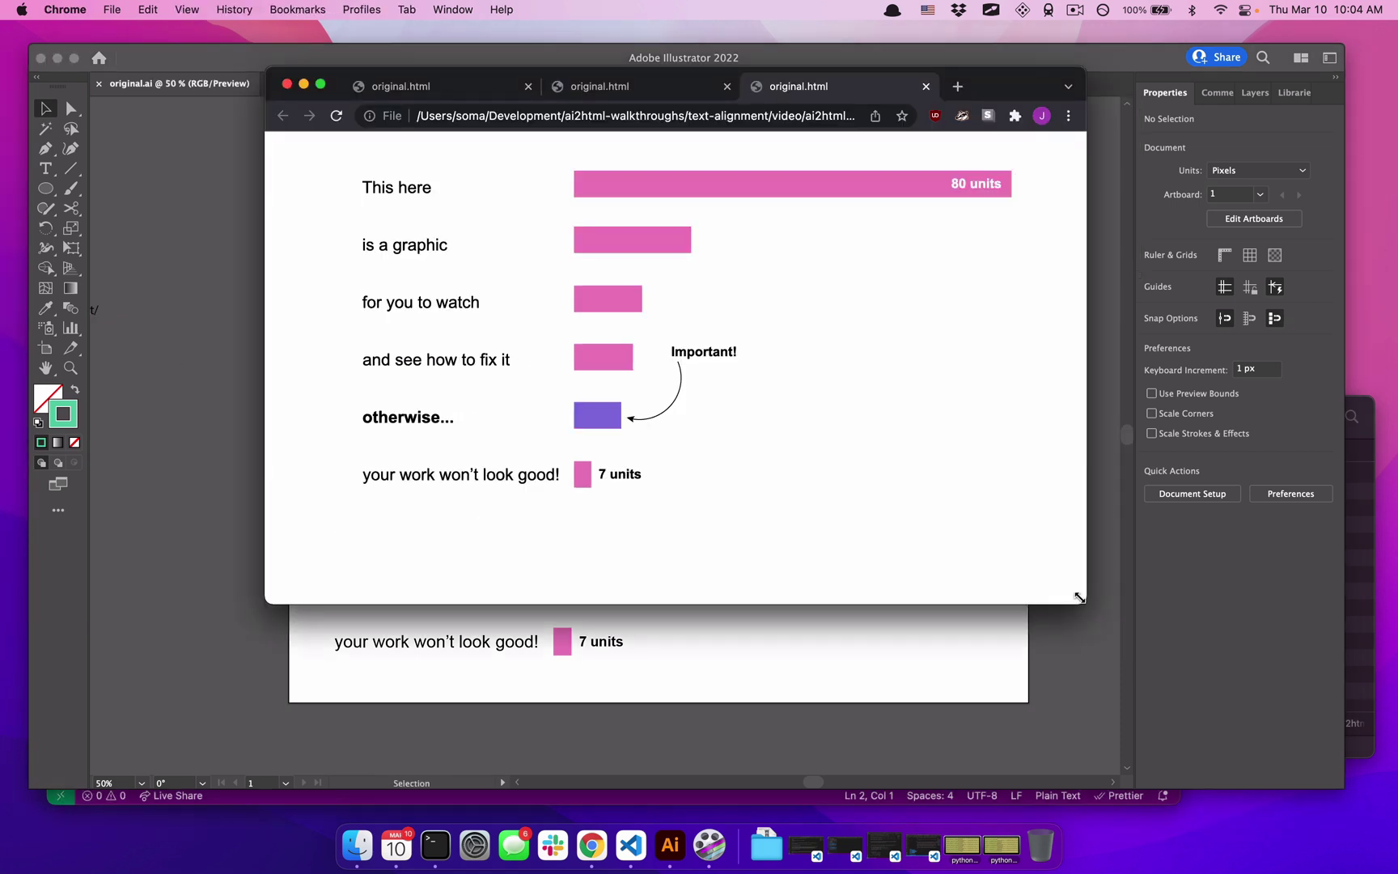
{"action": "left_click_drag", "start_coordinate": [1080, 597], "coordinate": [1222, 716]}
{"action": "key", "text": "super+alt+i"}
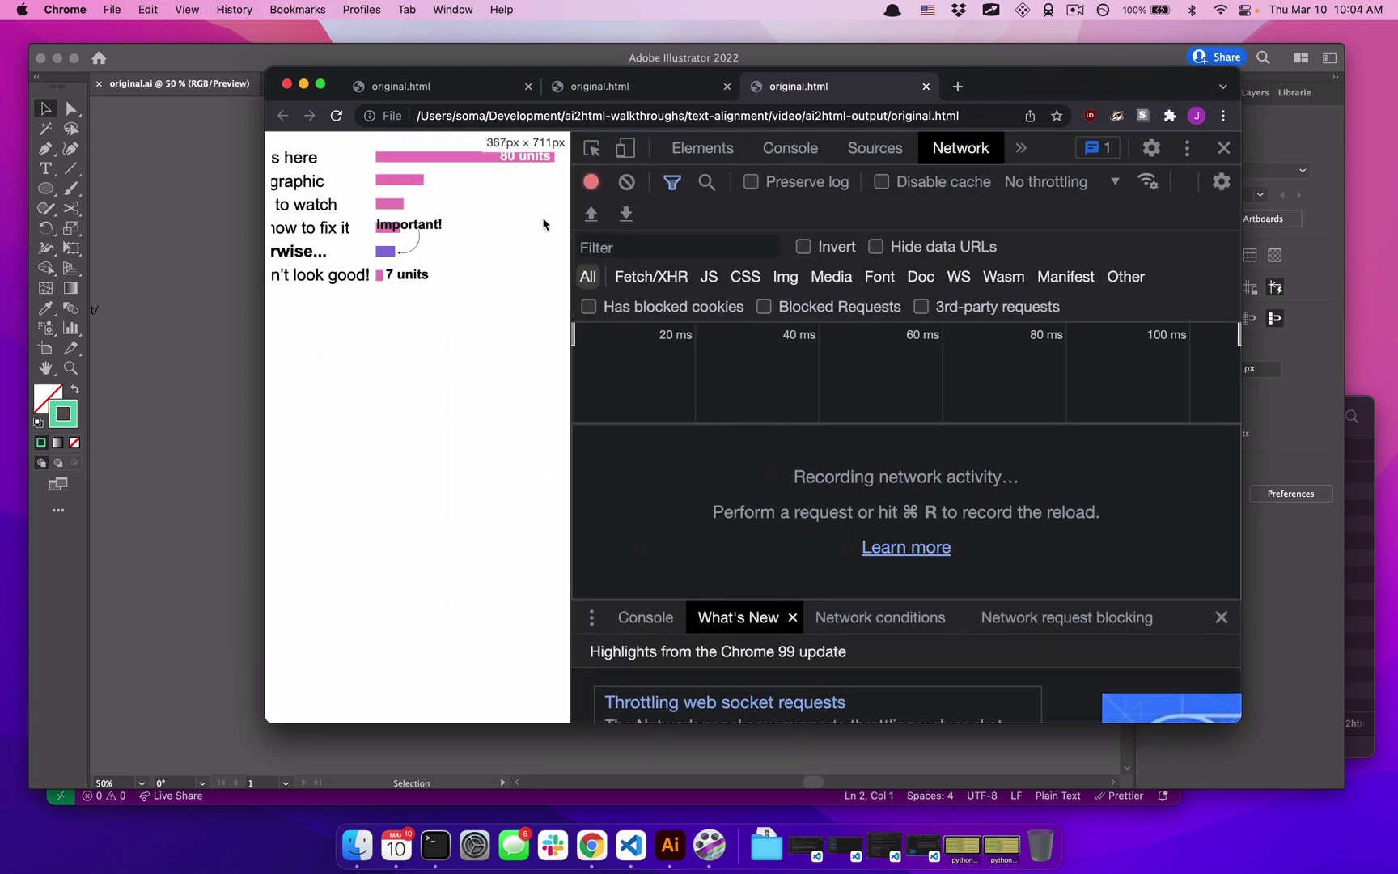
{"action": "left_click_drag", "start_coordinate": [570, 228], "coordinate": [858, 229]}
Close the developer tools and reopen them beside the page.
{"action": "left_click", "coordinate": [187, 10]}
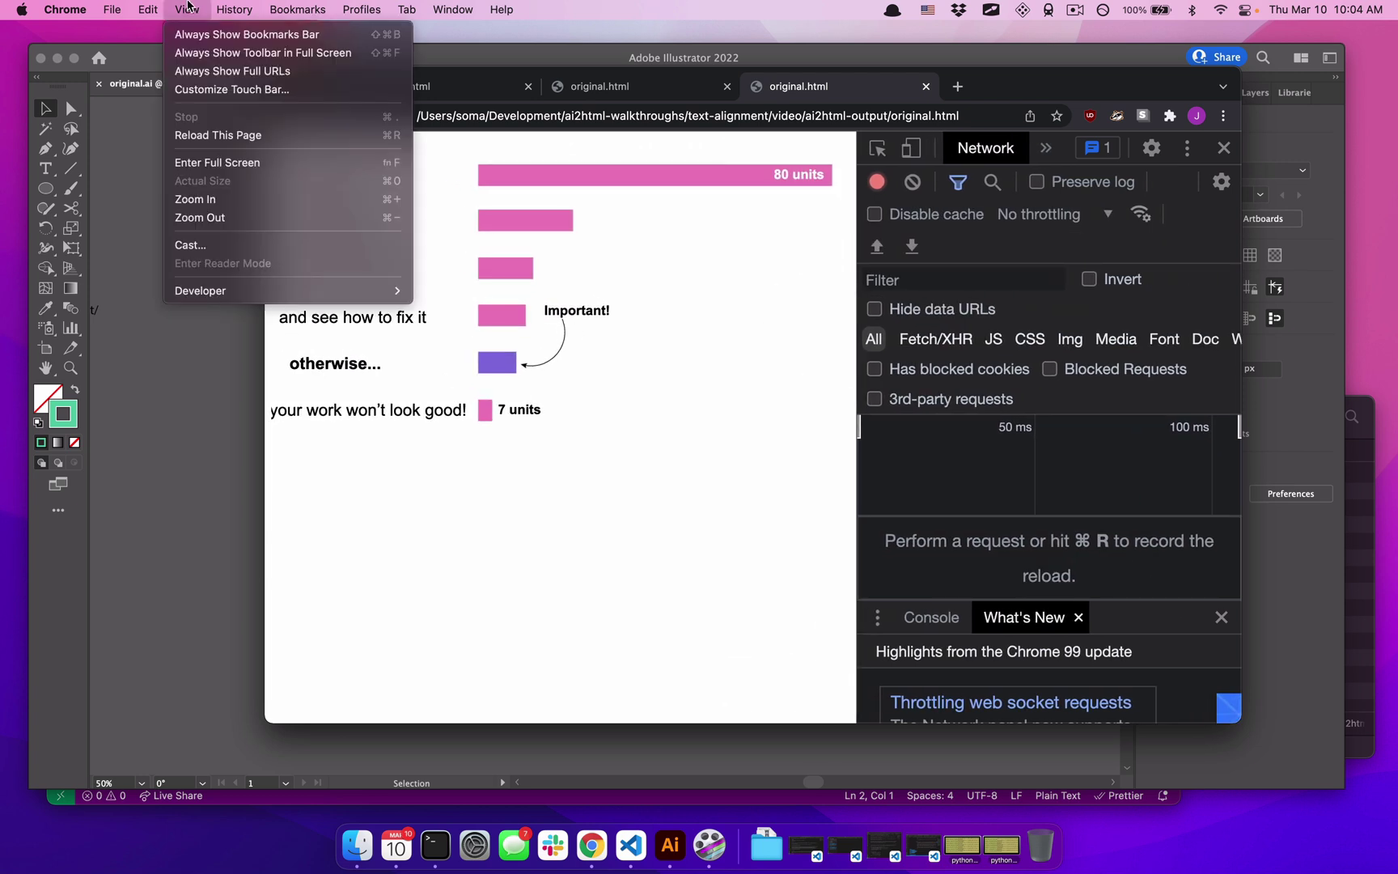
{"action": "mouse_move", "coordinate": [260, 291]}
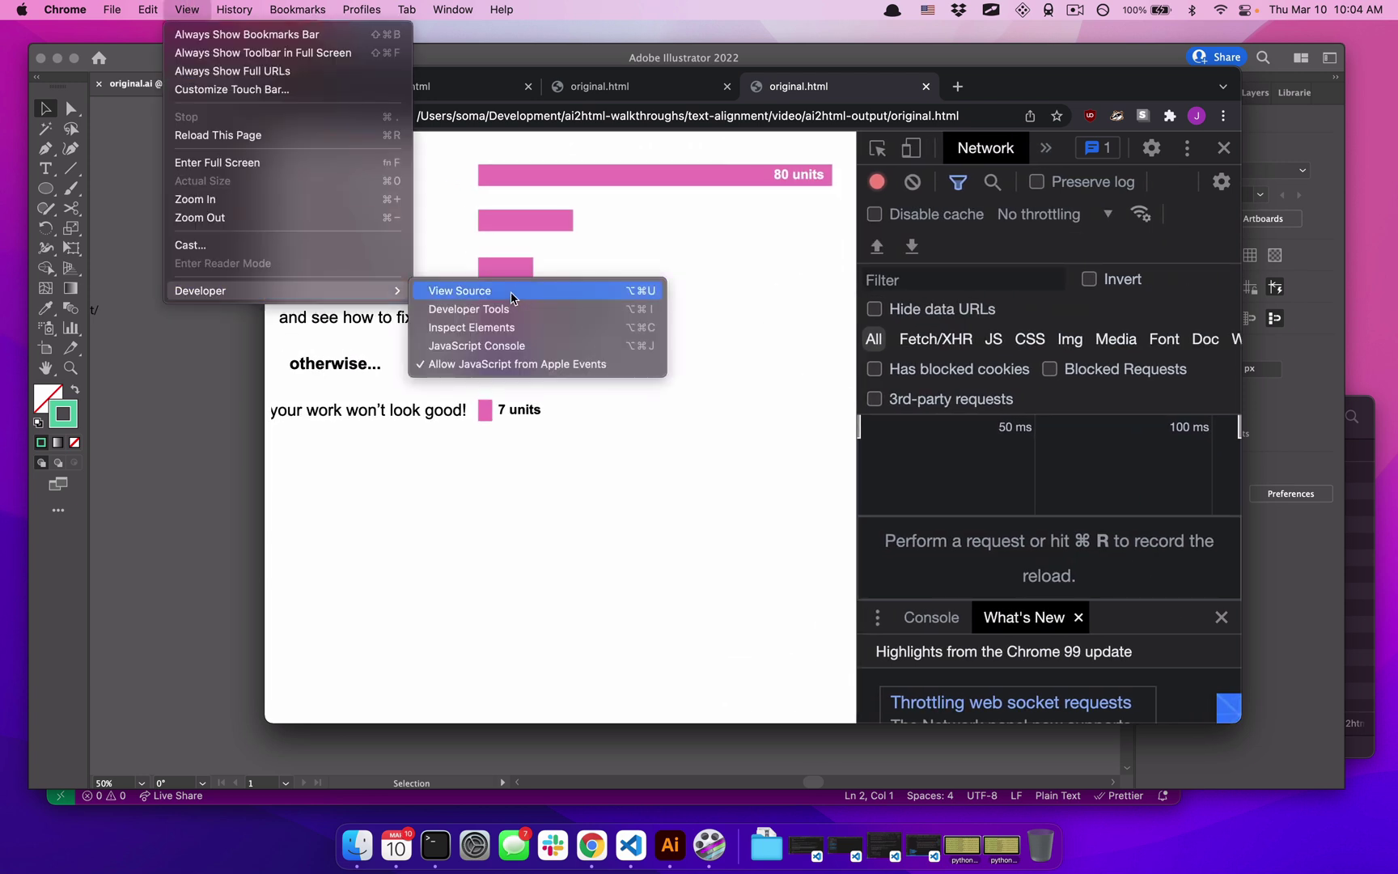
{"action": "left_click", "coordinate": [537, 312]}
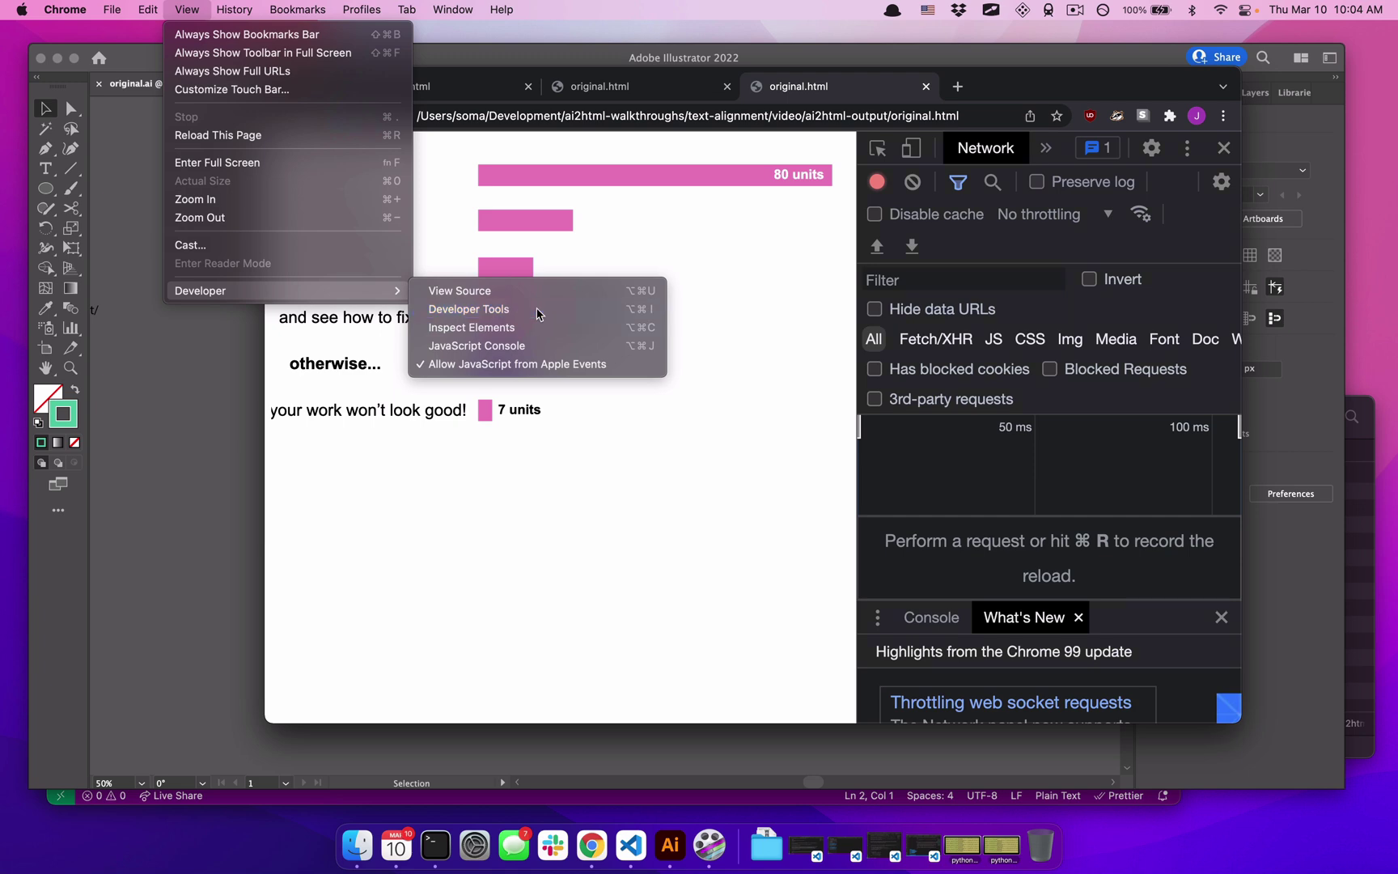
{"action": "left_click", "coordinate": [186, 9]}
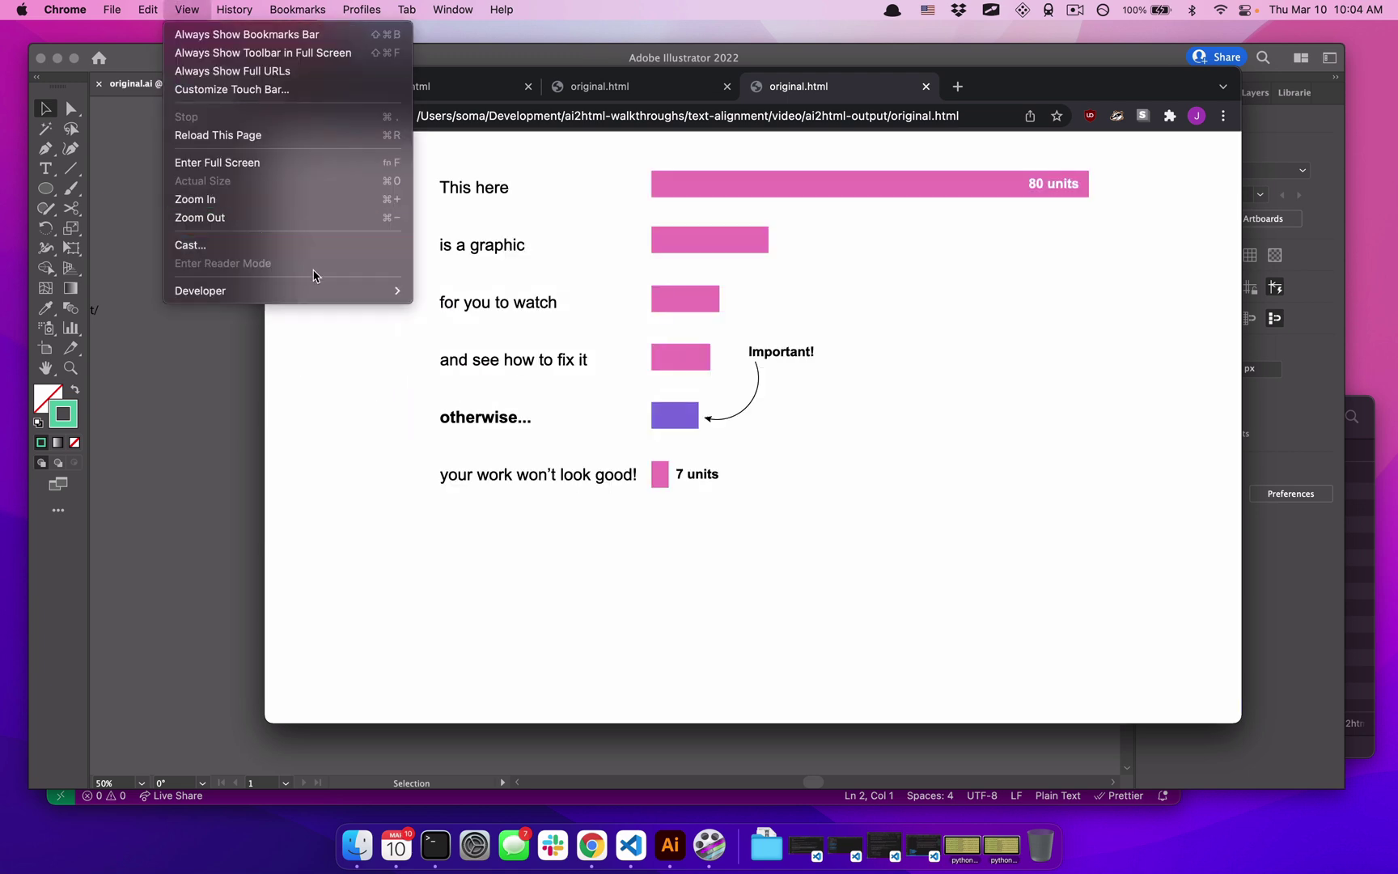
{"action": "mouse_move", "coordinate": [349, 290]}
{"action": "left_click", "coordinate": [481, 312]}
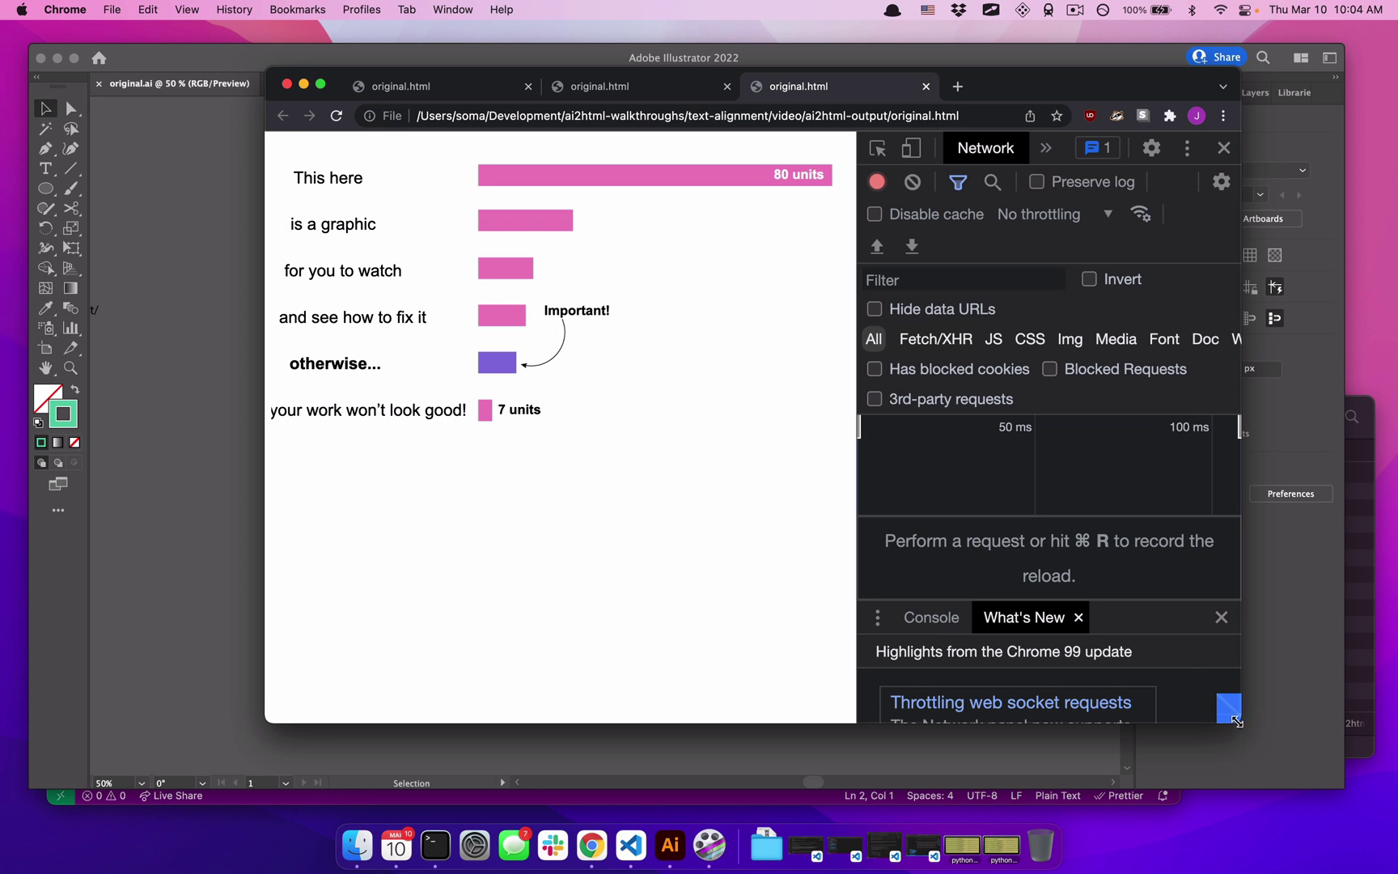
Fine-tune the page area's width to find where the longest row label comes close to the page edge.
{"action": "left_click_drag", "start_coordinate": [1236, 721], "coordinate": [1272, 733]}
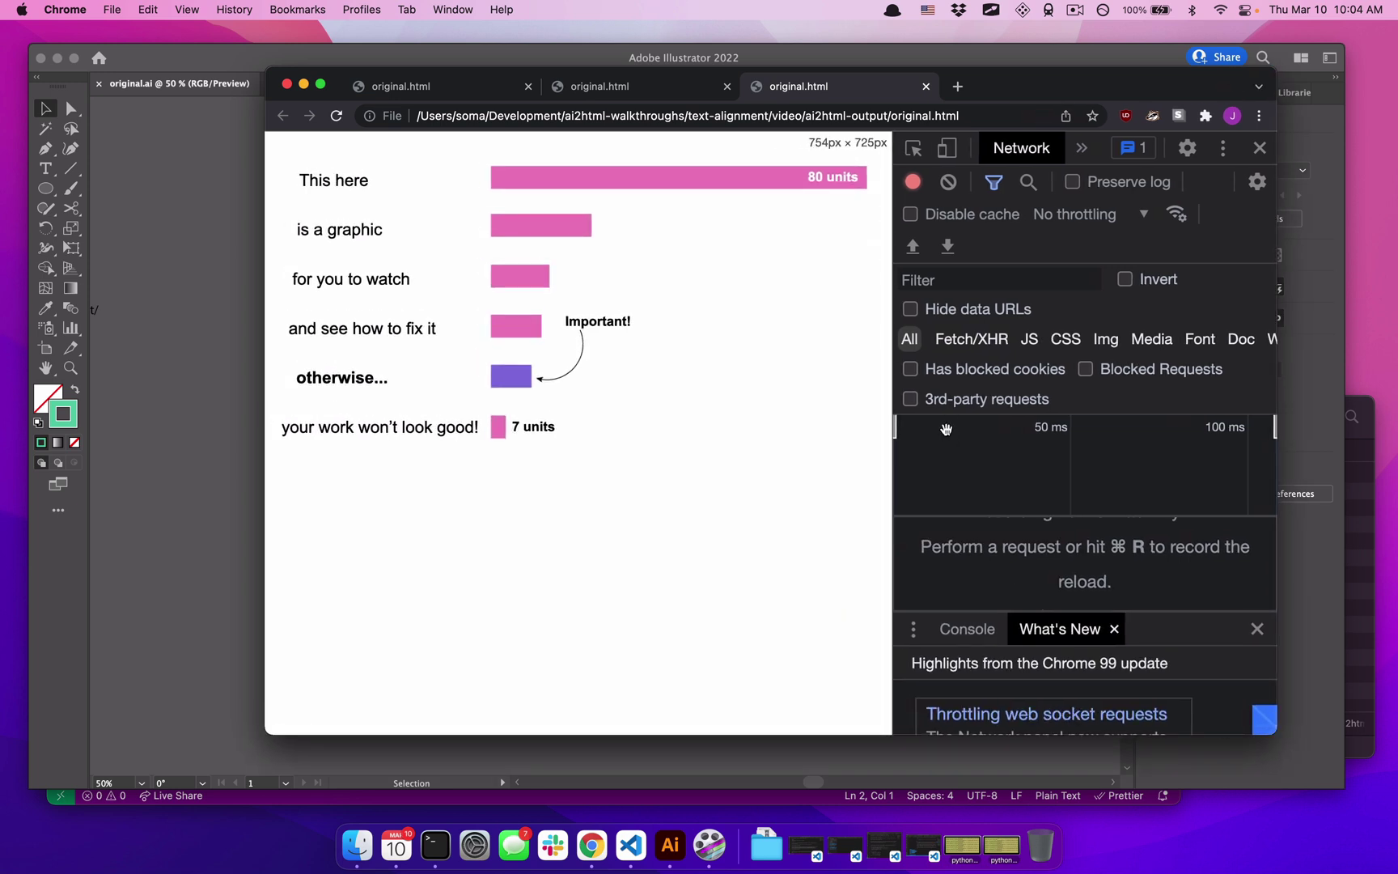
{"action": "mouse_move", "coordinate": [893, 406]}
{"action": "left_mouse_down"}
{"action": "mouse_move", "coordinate": [930, 407]}
{"action": "mouse_move", "coordinate": [880, 412]}
{"action": "left_mouse_up"}
{"action": "mouse_move", "coordinate": [882, 412]}
{"action": "left_mouse_down"}
{"action": "mouse_move", "coordinate": [852, 409]}
{"action": "mouse_move", "coordinate": [874, 412]}
{"action": "left_mouse_up"}
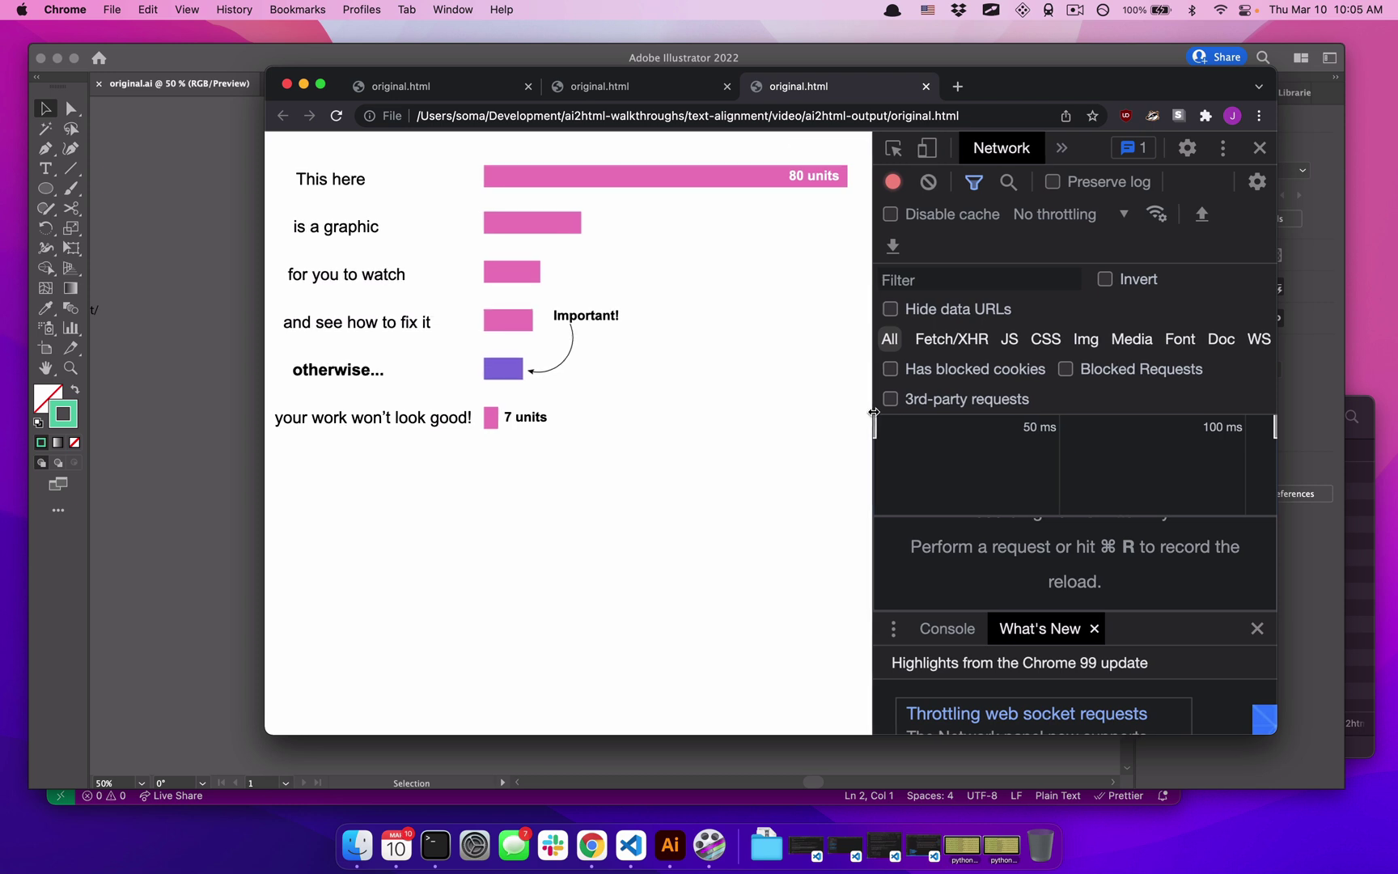
Switch to Illustrator, draw a second artboard about 294 px tall below Artboard 1, and set its width to 730 px.
{"action": "key", "text": "super+Tab"}
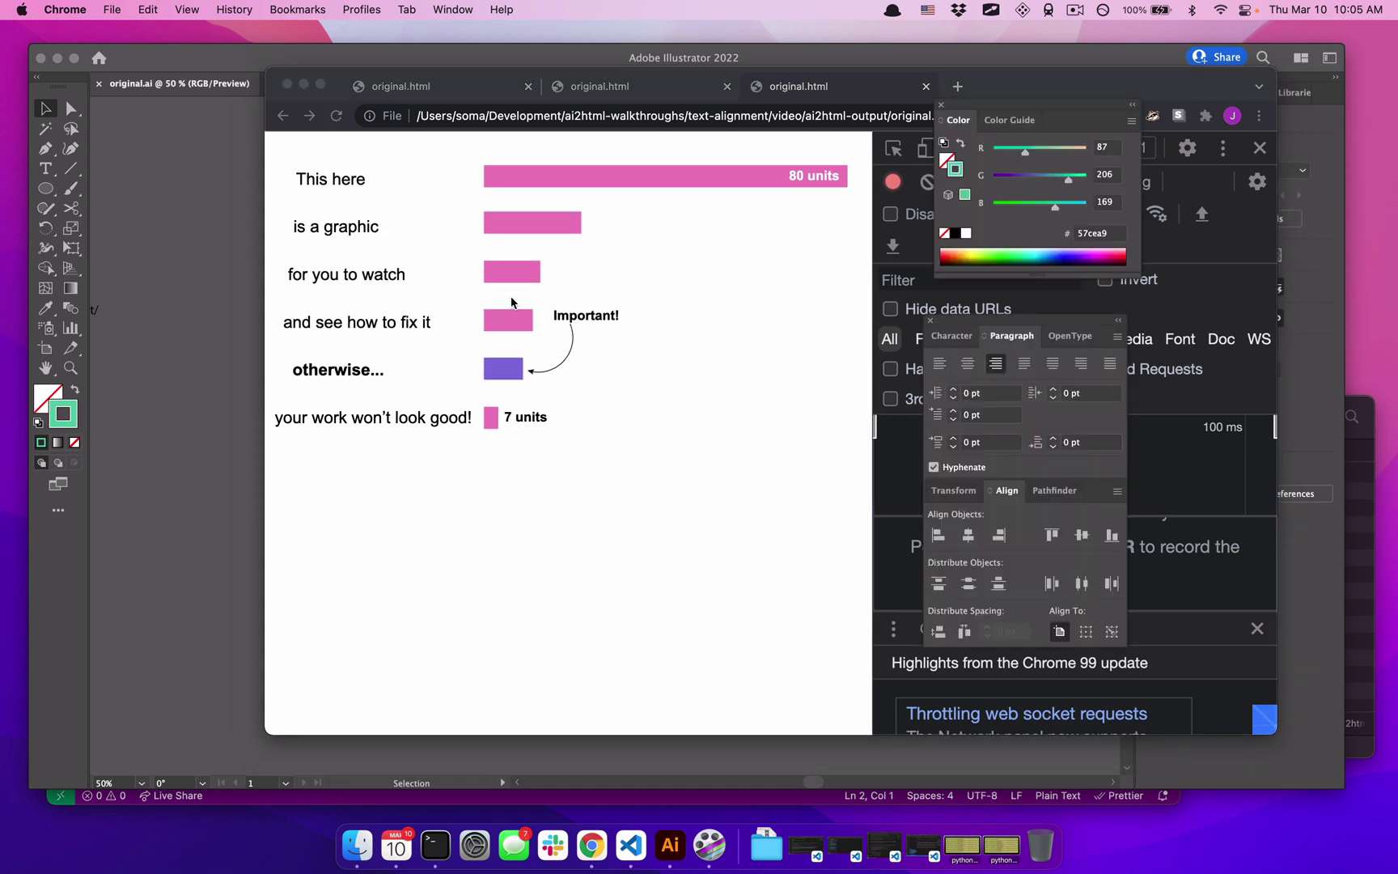
{"action": "scroll", "coordinate": [523, 618], "scroll_direction": "down", "scroll_amount": 5}
{"action": "scroll", "coordinate": [523, 617], "scroll_direction": "right", "scroll_amount": 3}
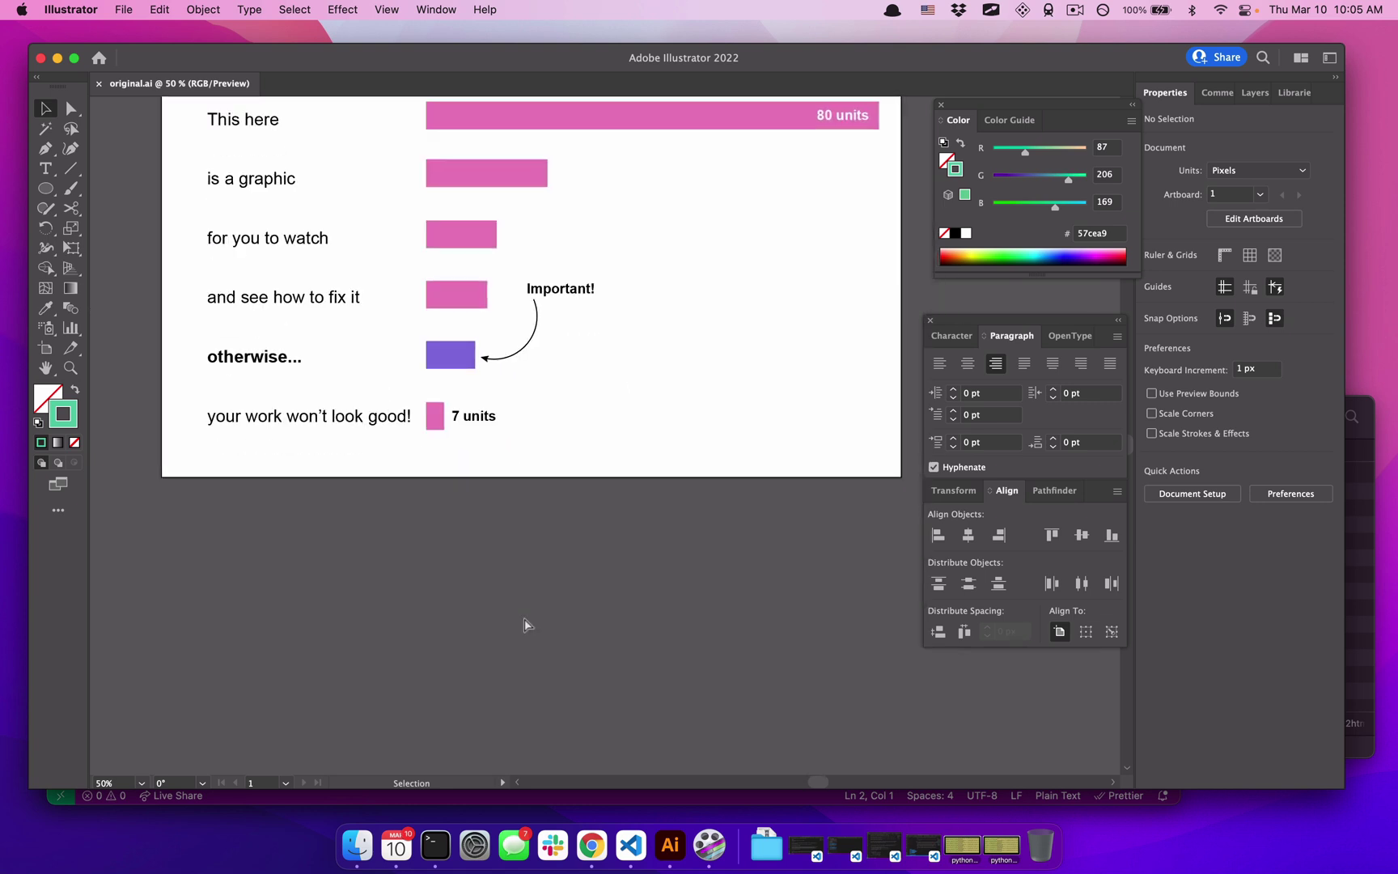
{"action": "key", "text": "super+minus"}
{"action": "scroll", "coordinate": [354, 579], "scroll_direction": "right", "scroll_amount": 2}
{"action": "left_click", "coordinate": [47, 348]}
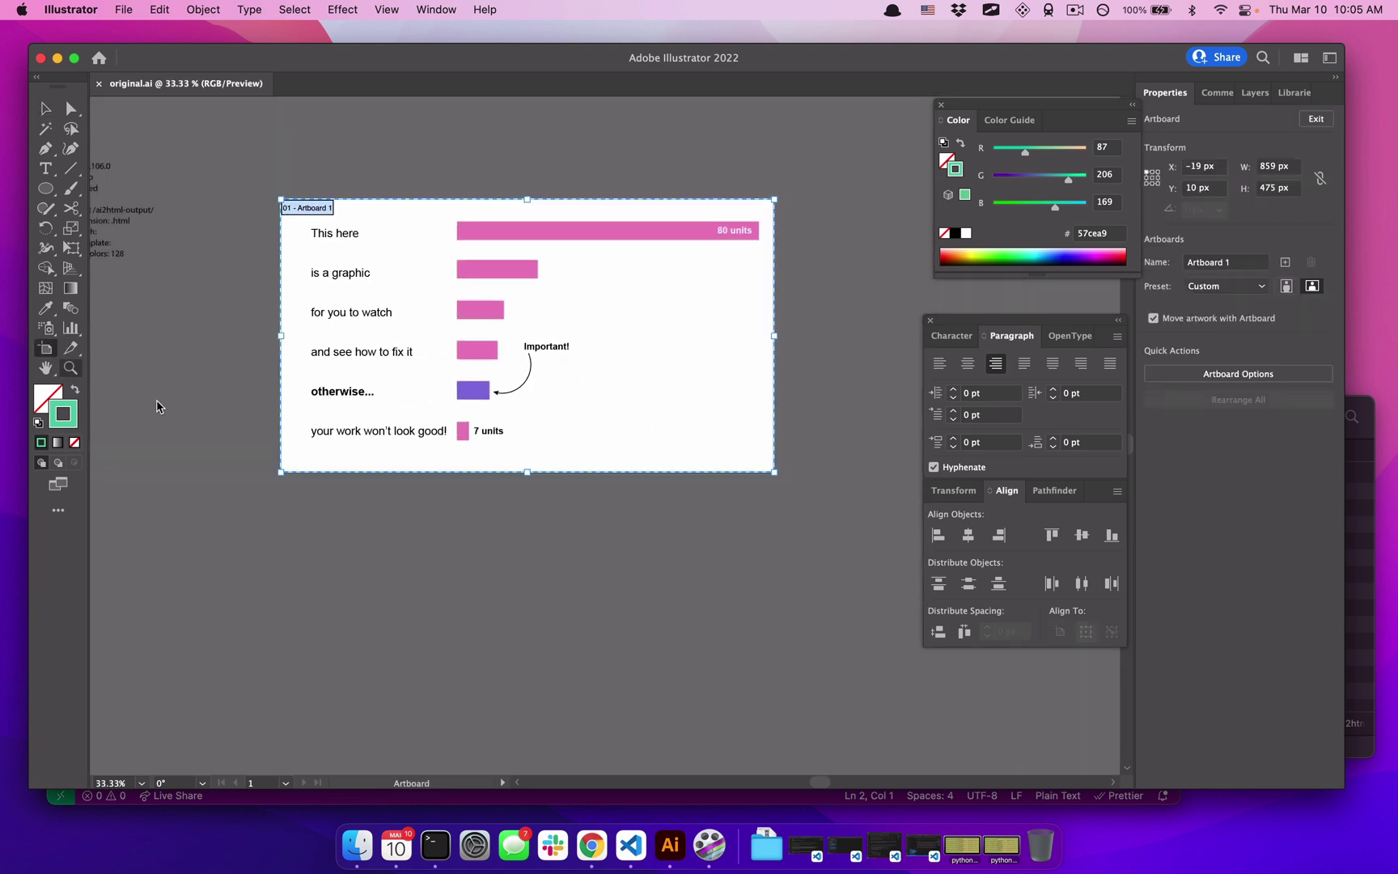
{"action": "left_click_drag", "start_coordinate": [280, 495], "coordinate": [551, 665]}
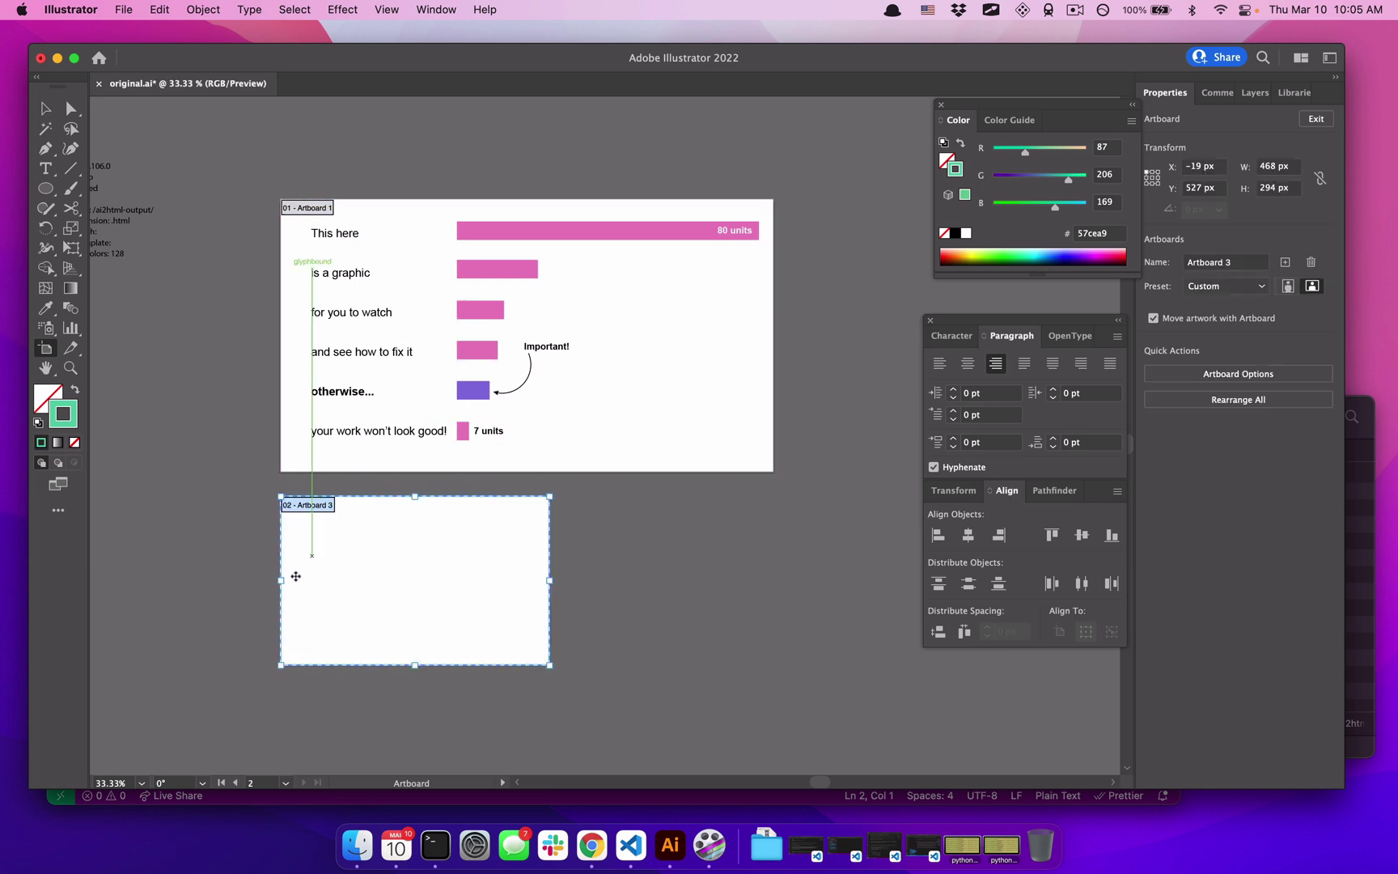
{"action": "double_click", "coordinate": [1274, 165]}
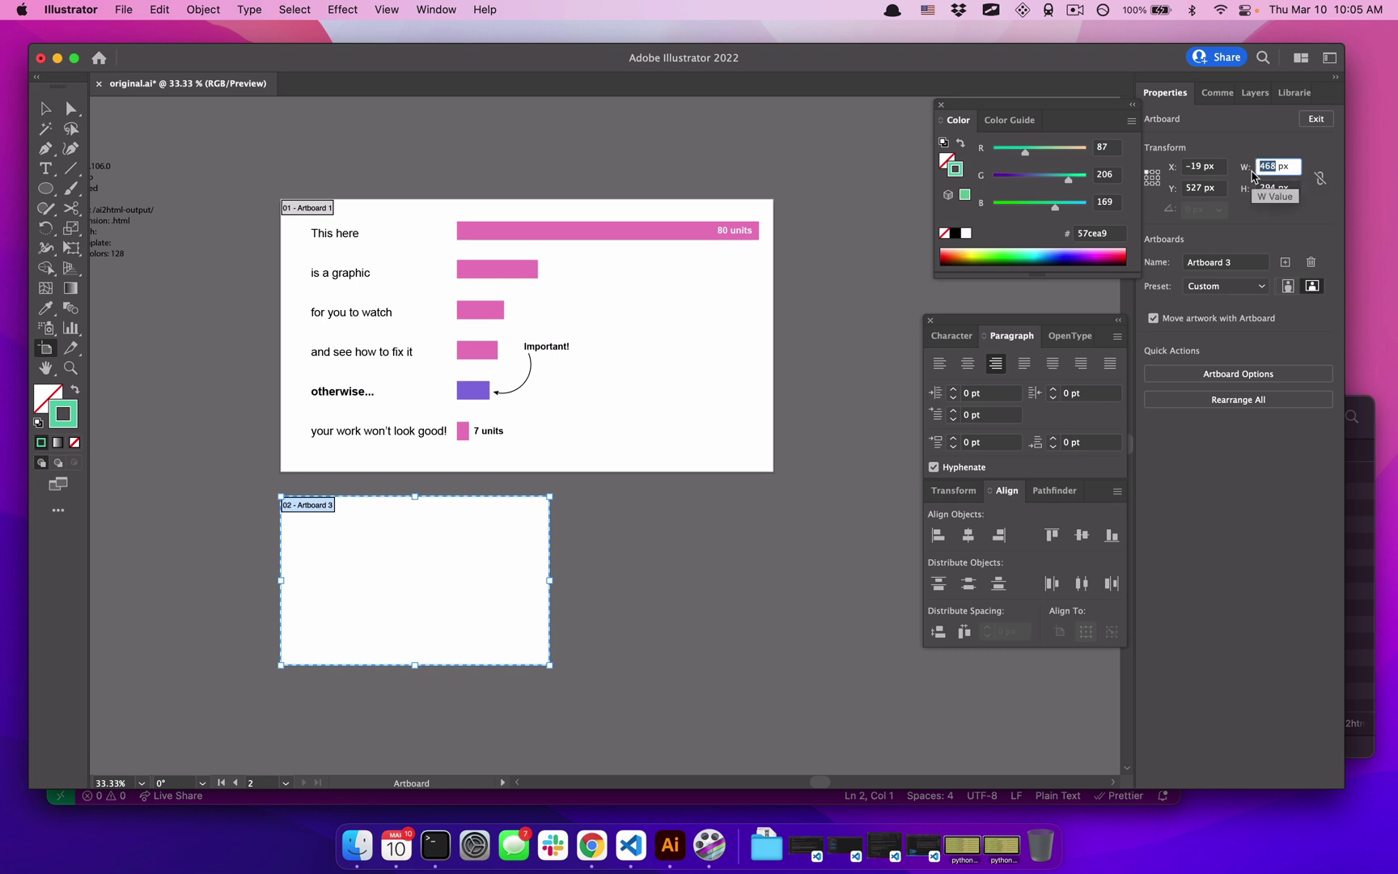
{"action": "key", "text": "Return"}
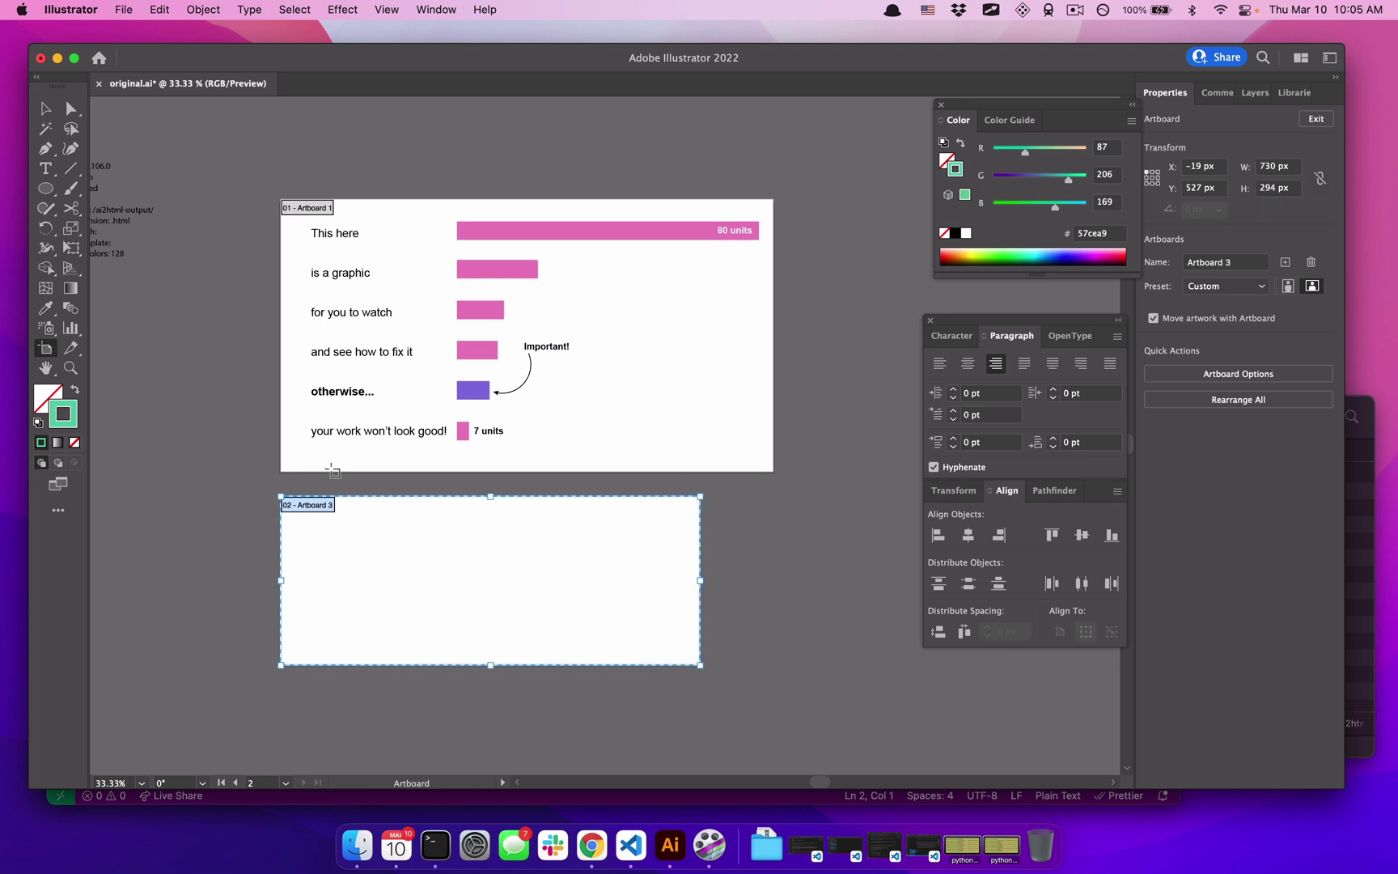
Copy all of Artboard 1's chart artwork and paste the duplicate onto the second artboard, near its upper-left corner.
{"action": "left_click", "coordinate": [44, 110]}
{"action": "scroll", "coordinate": [564, 586], "scroll_direction": "right", "scroll_amount": 5}
{"action": "scroll", "coordinate": [564, 587], "scroll_direction": "down", "scroll_amount": 2}
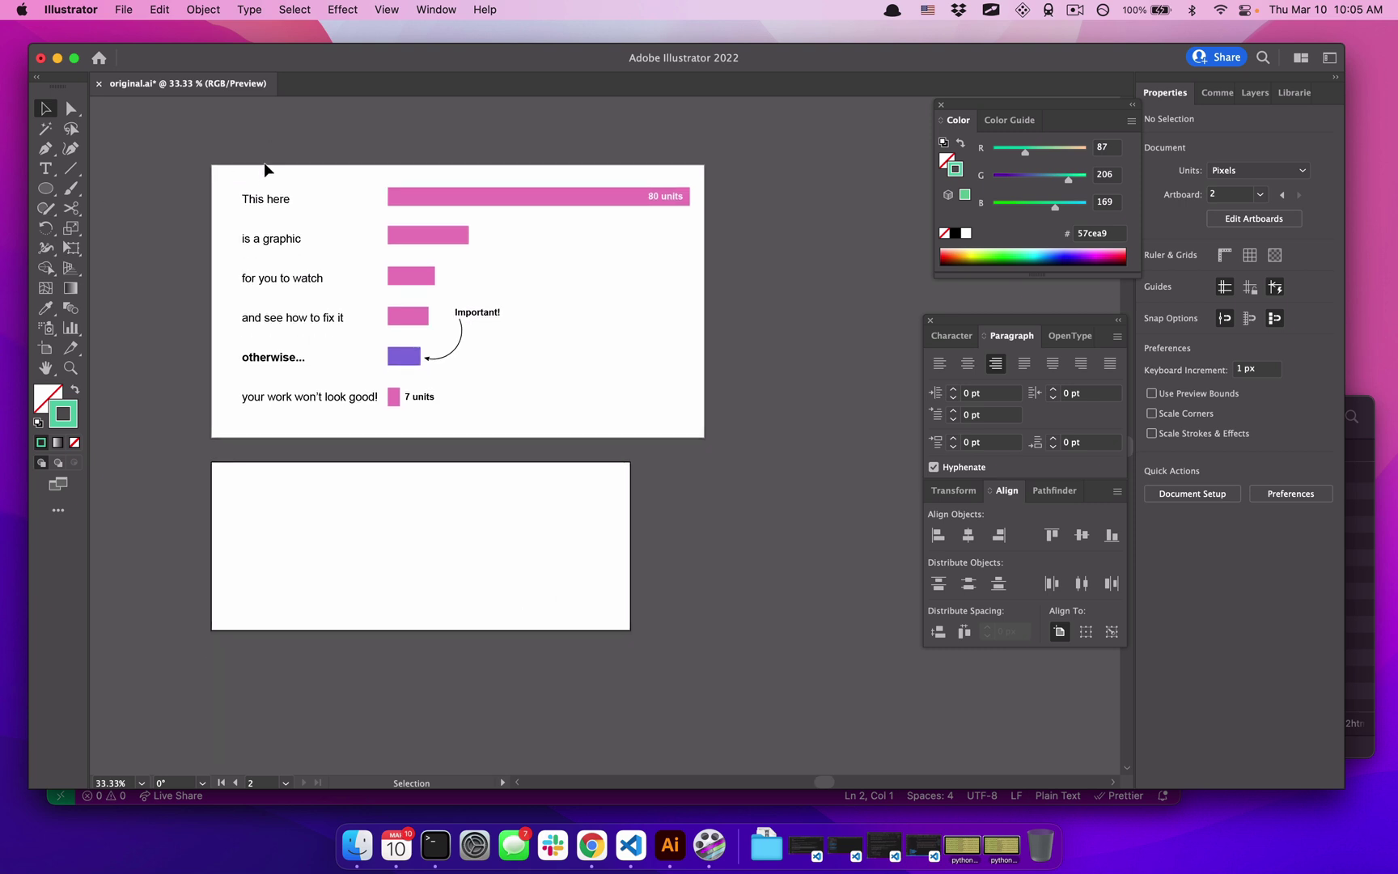
{"action": "left_click_drag", "start_coordinate": [256, 174], "coordinate": [534, 428]}
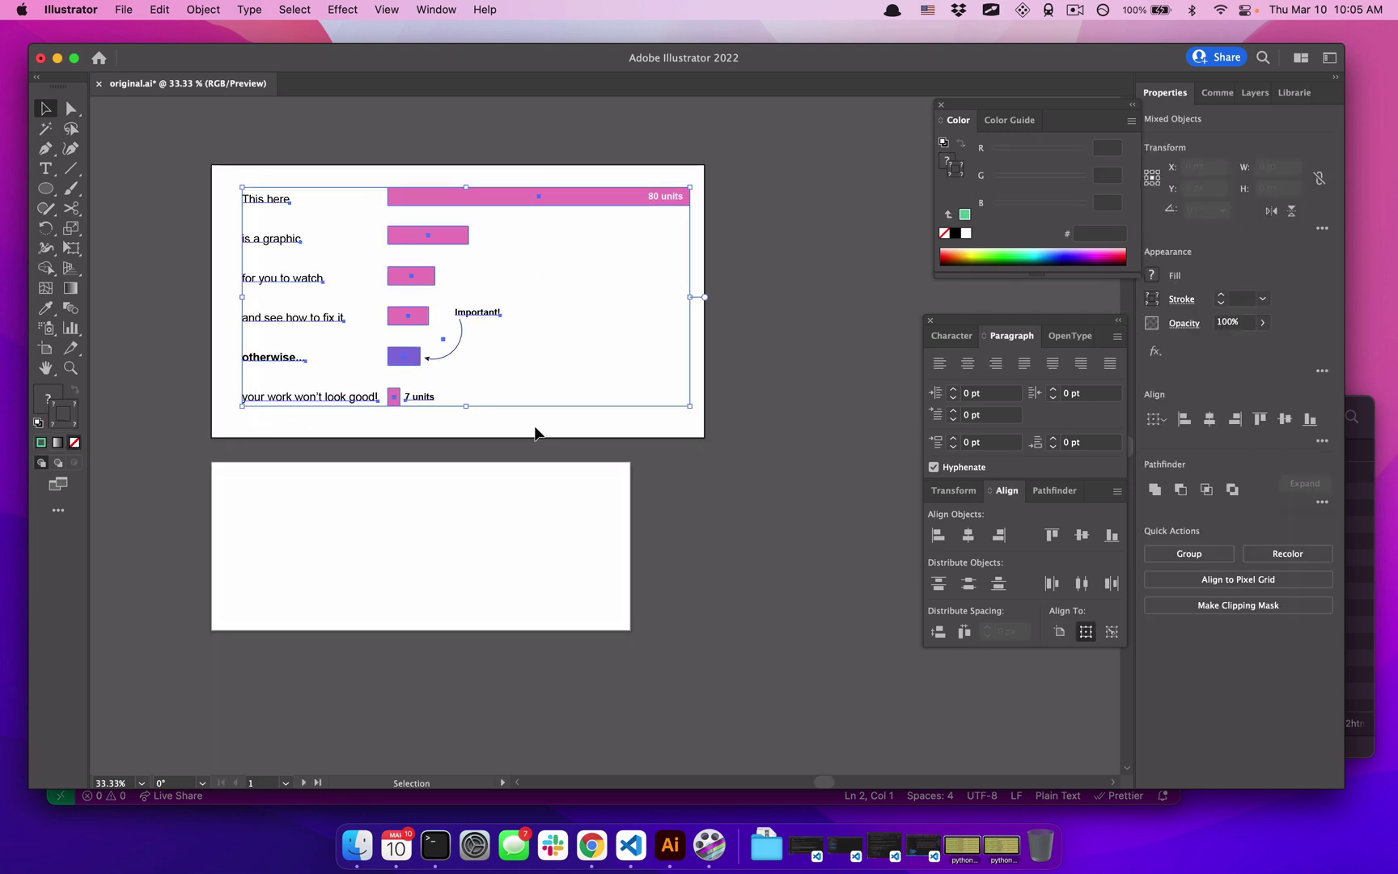
{"action": "key", "text": "super+c"}
{"action": "key", "text": "super+v"}
{"action": "left_click_drag", "start_coordinate": [591, 340], "coordinate": [447, 483]}
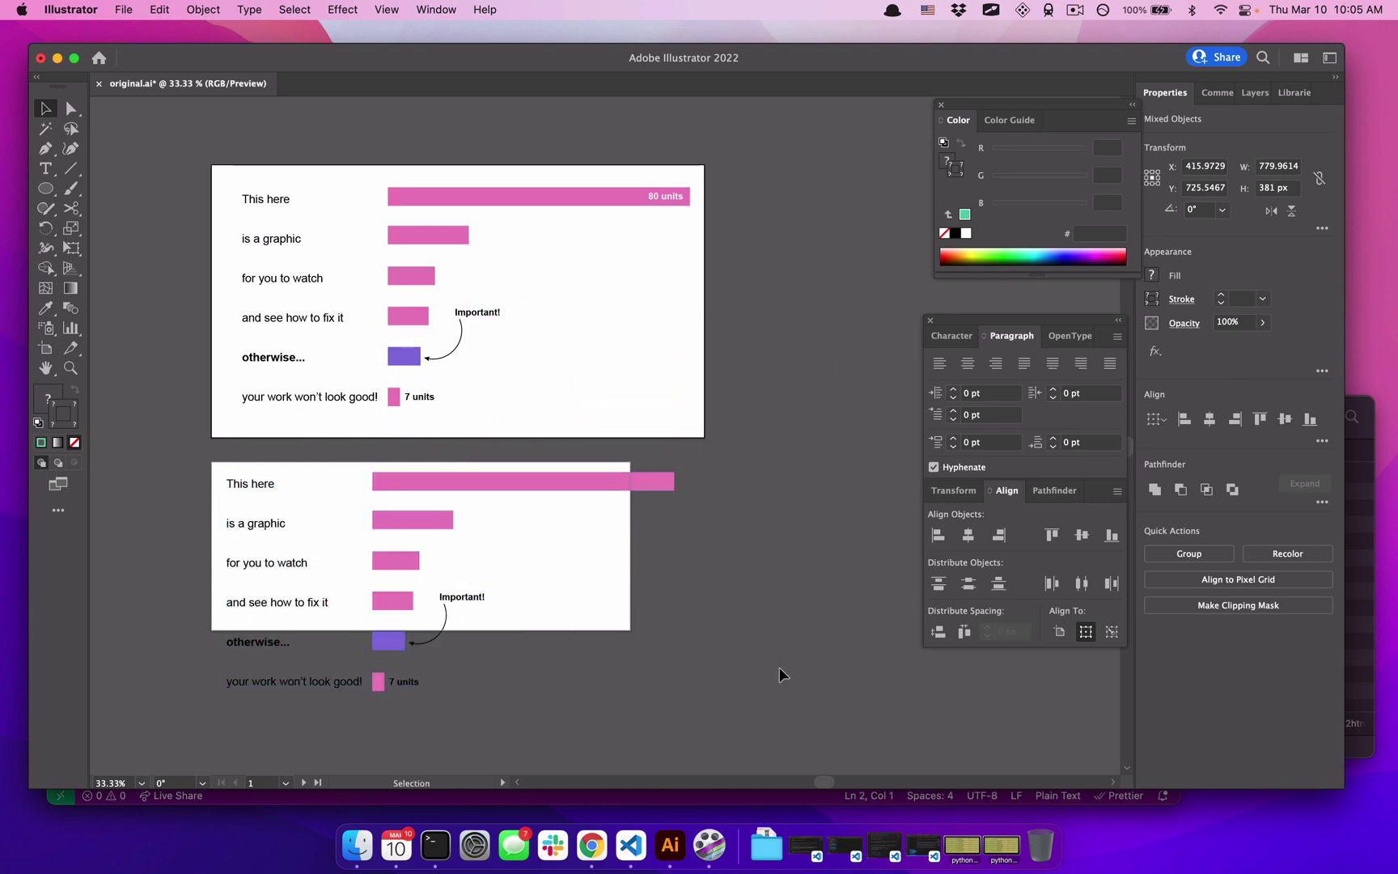
{"action": "left_click", "coordinate": [779, 667]}
Narrow the copied chart's six bars together to about 429 px wide so they fit inside the second artboard.
{"action": "scroll", "coordinate": [761, 659], "scroll_direction": "down", "scroll_amount": 3}
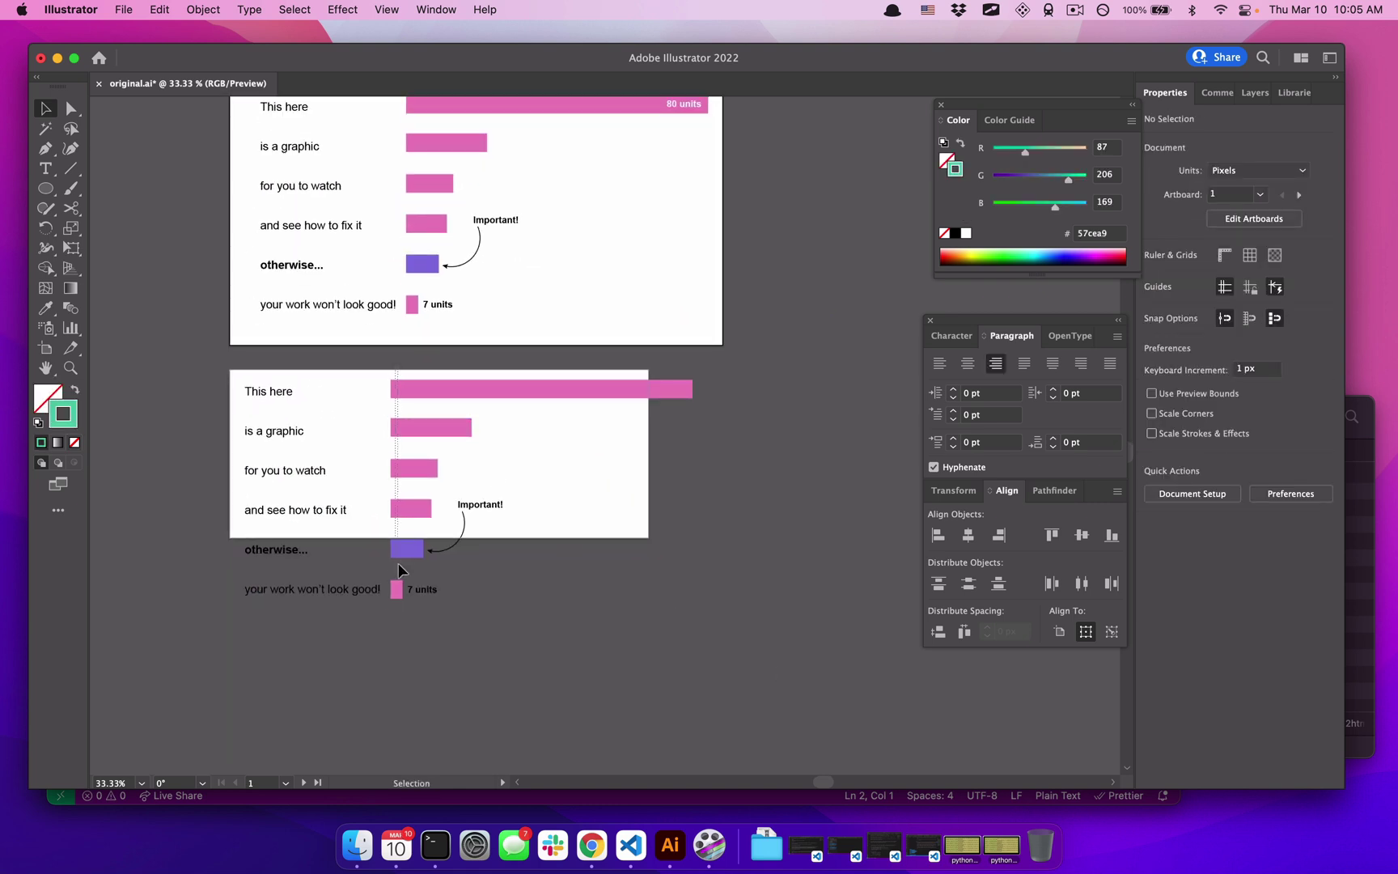
{"action": "left_click_drag", "start_coordinate": [397, 612], "coordinate": [397, 380]}
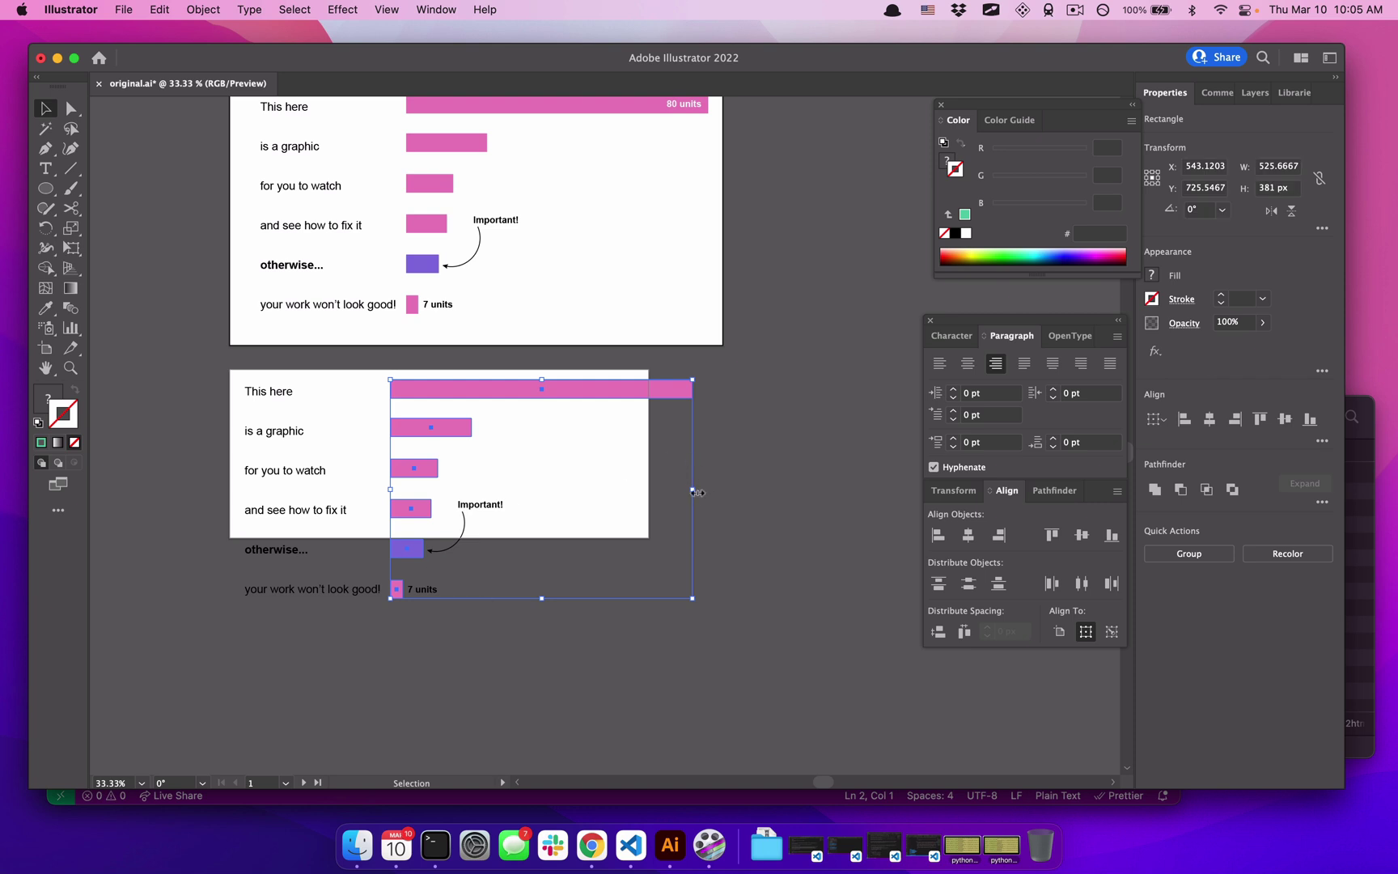
{"action": "left_click_drag", "start_coordinate": [692, 492], "coordinate": [661, 504]}
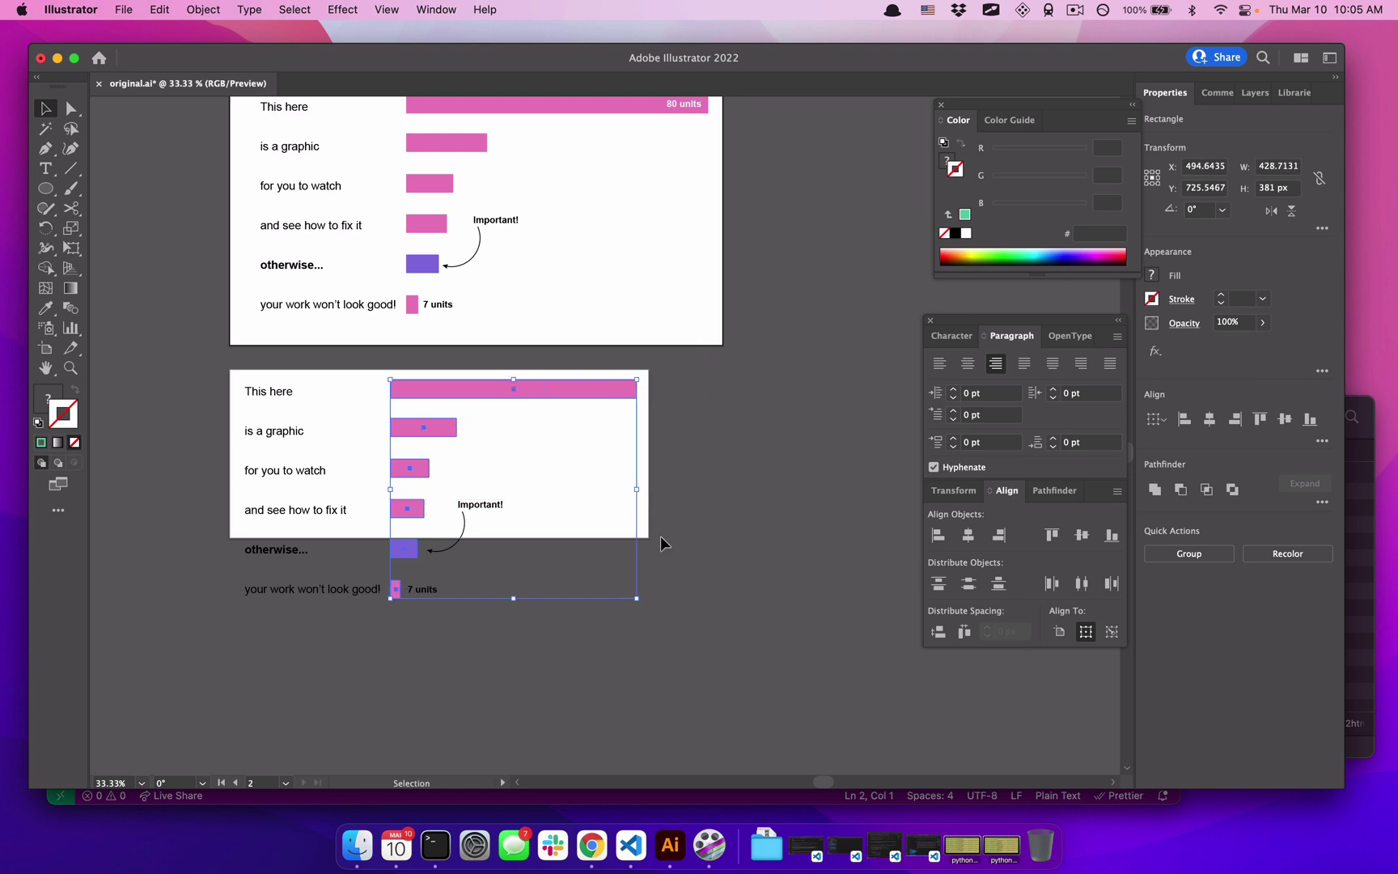
{"action": "left_click", "coordinate": [674, 582]}
Align the copied chart's six row labels to their shared right edge.
{"action": "key", "text": "super+equal"}
{"action": "scroll", "coordinate": [674, 582], "scroll_direction": "down", "scroll_amount": 3}
{"action": "scroll", "coordinate": [674, 583], "scroll_direction": "left", "scroll_amount": 3}
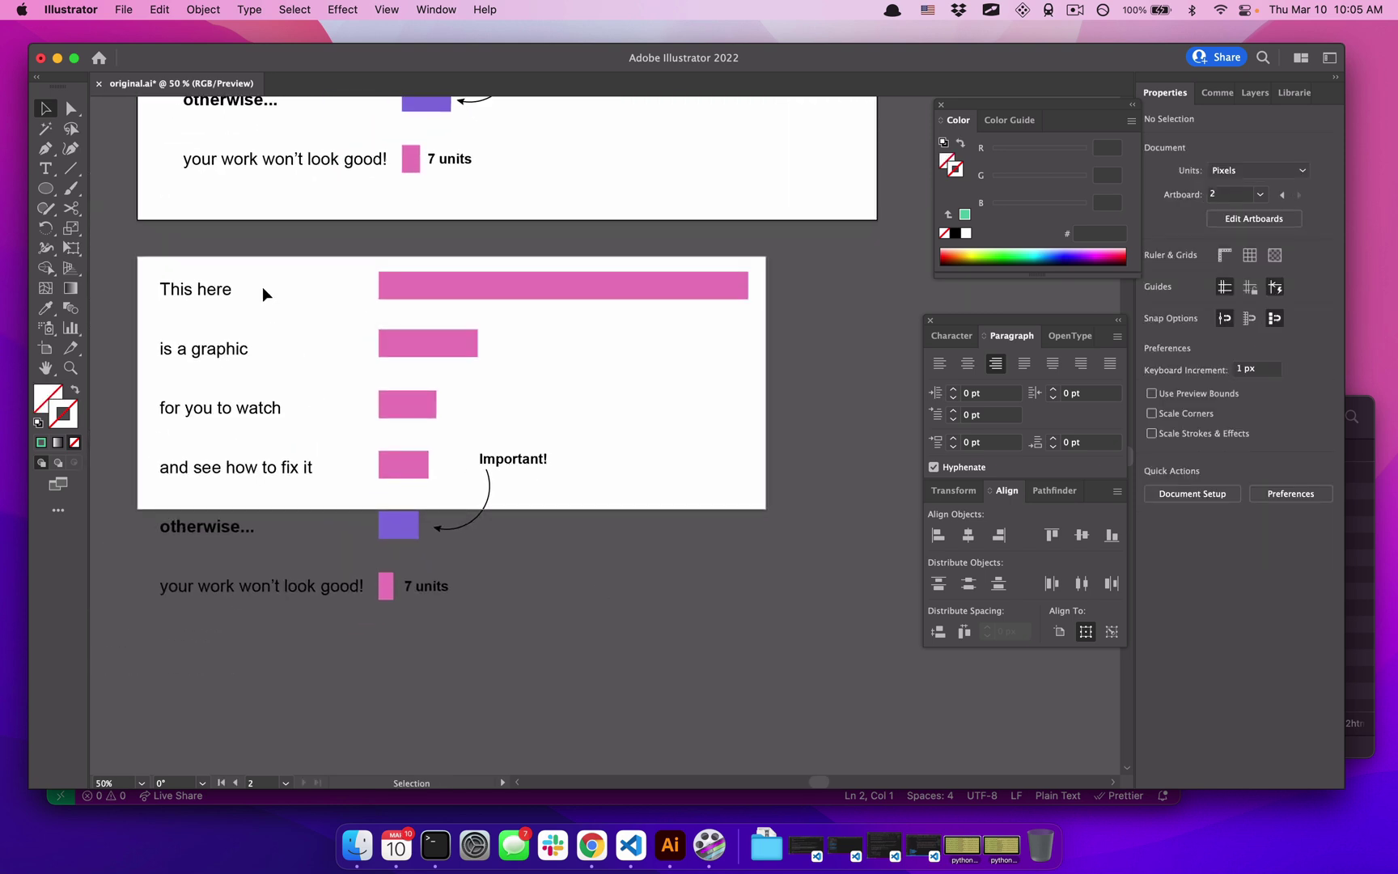
{"action": "left_click_drag", "start_coordinate": [178, 262], "coordinate": [271, 646]}
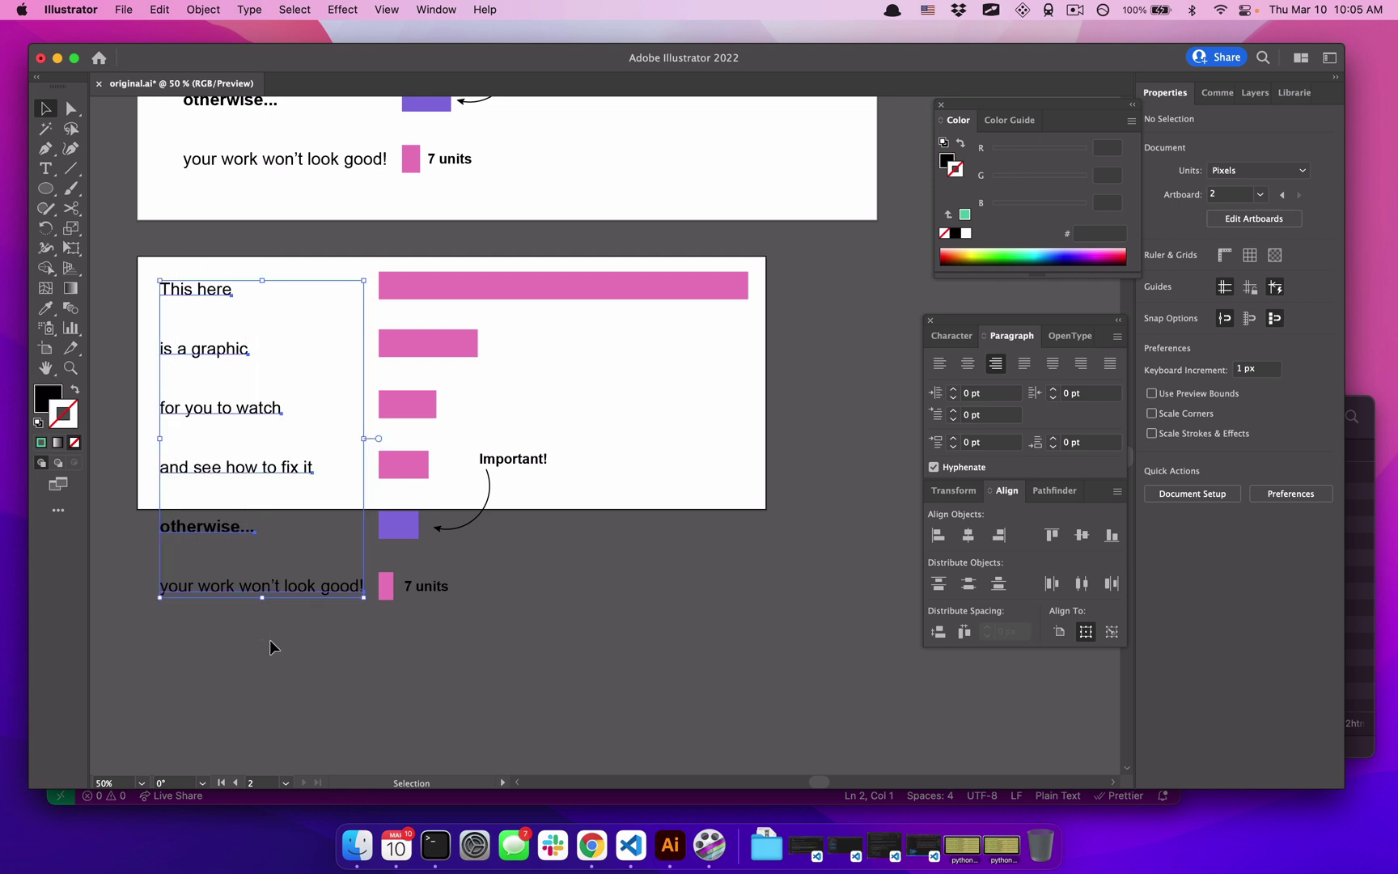
{"action": "left_click", "coordinate": [999, 534]}
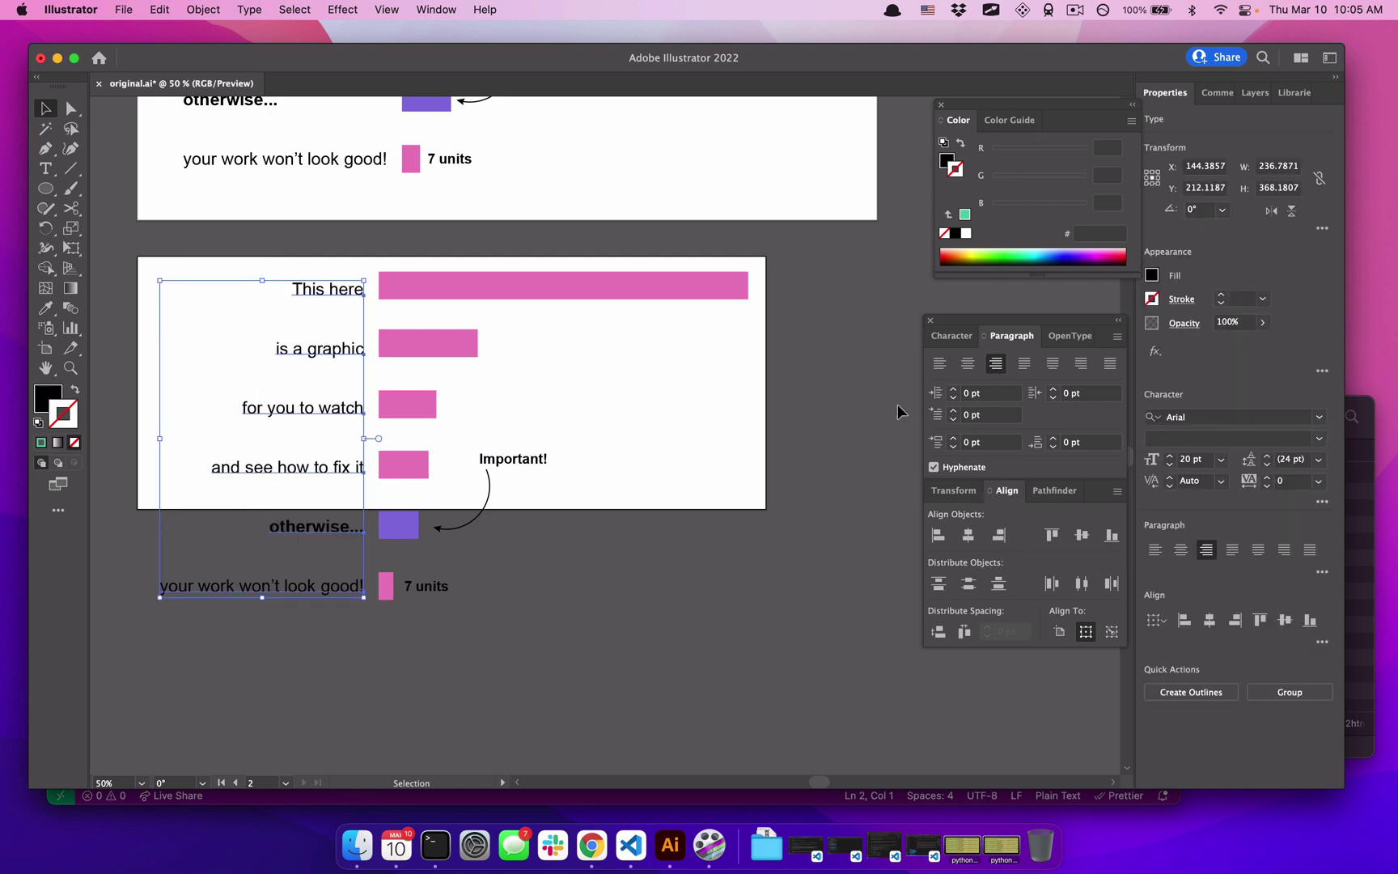
Reduce the copied row labels' font size to 16 pt.
{"action": "left_click", "coordinate": [953, 337]}
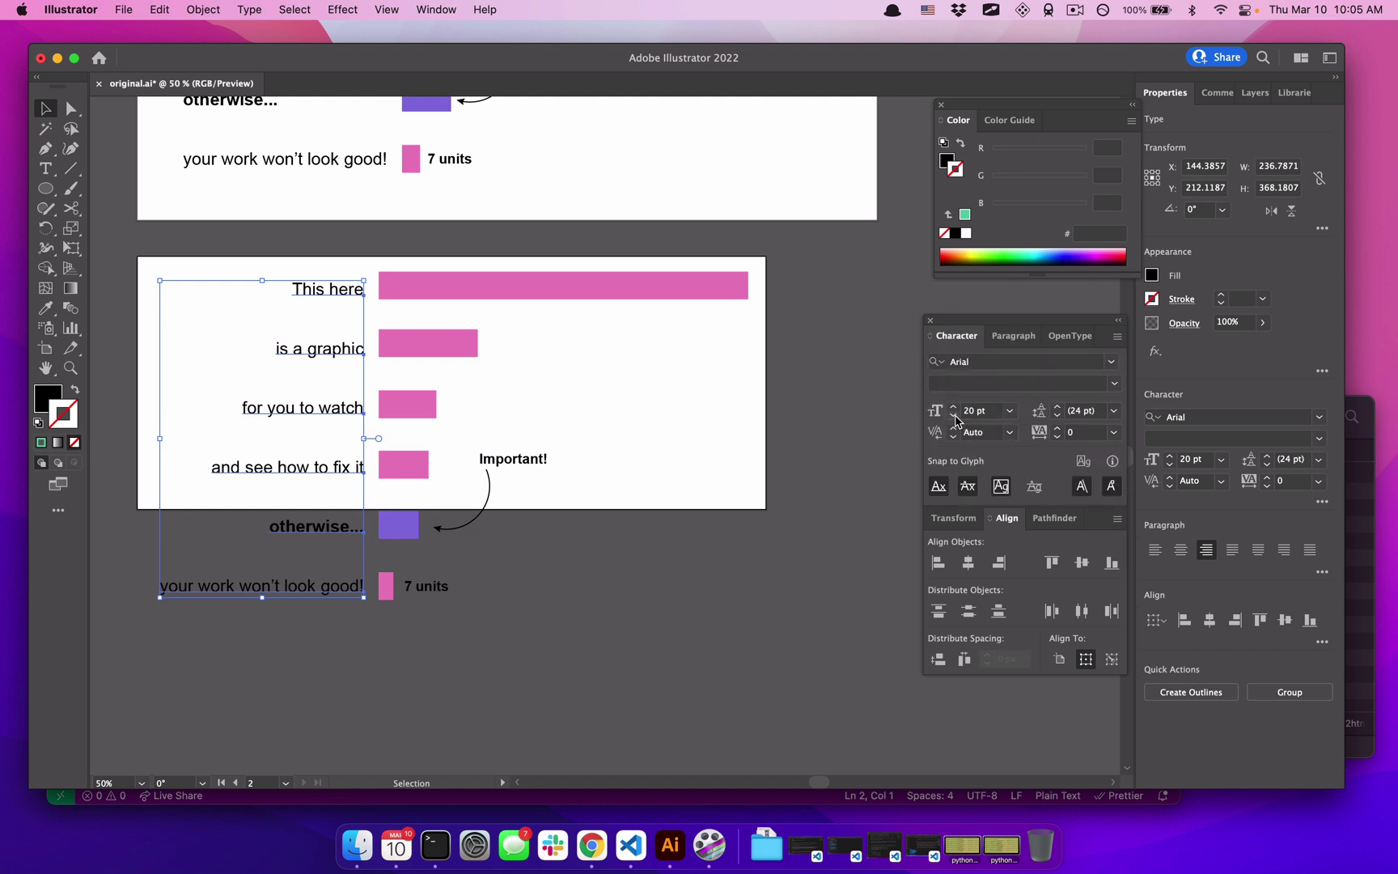
{"action": "left_click", "coordinate": [953, 415]}
{"action": "left_click", "coordinate": [953, 415]}
{"action": "left_click", "coordinate": [953, 415]}
{"action": "left_click", "coordinate": [953, 415]}
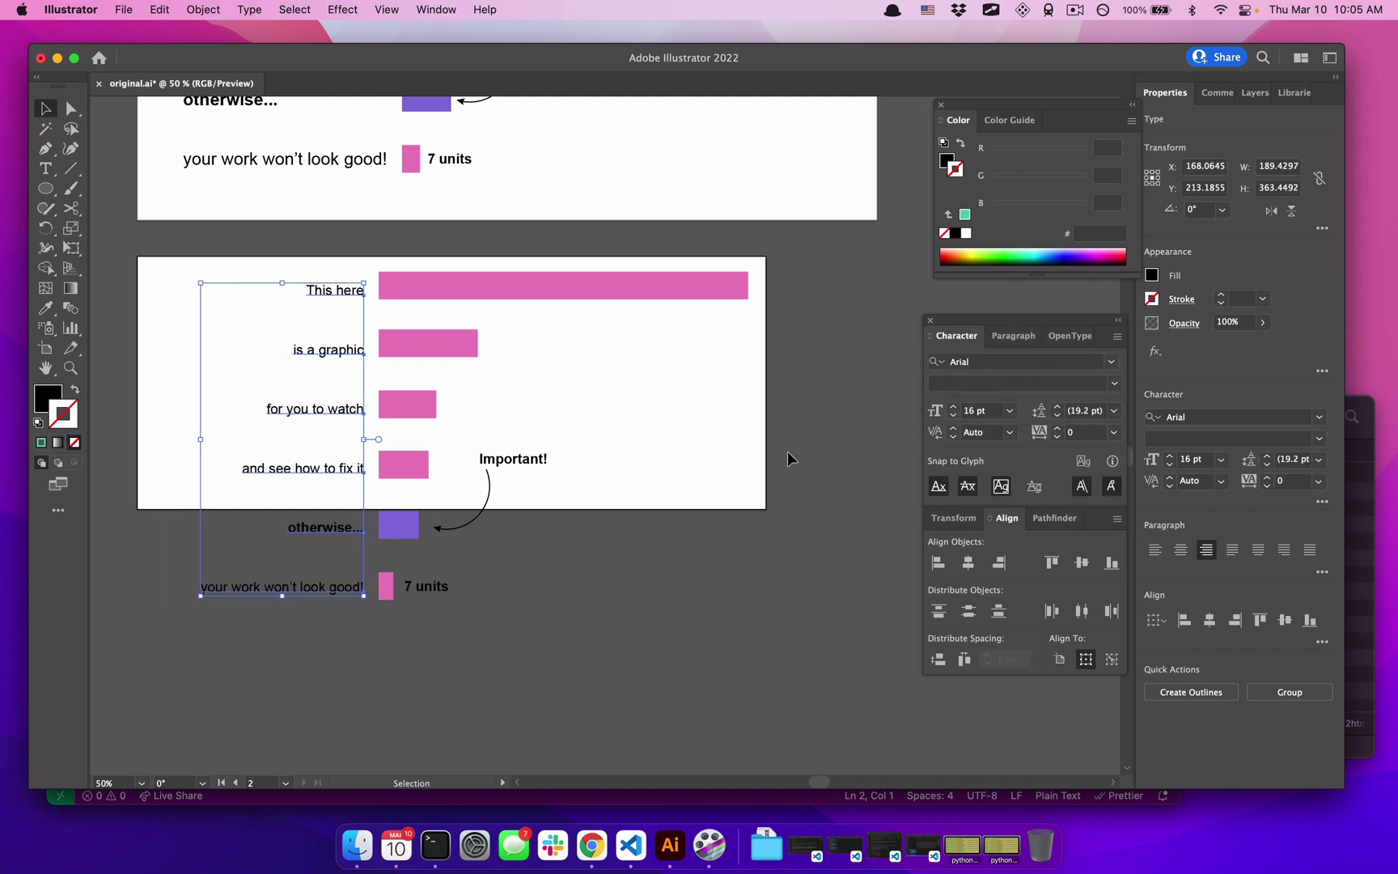
{"action": "left_click", "coordinate": [503, 606]}
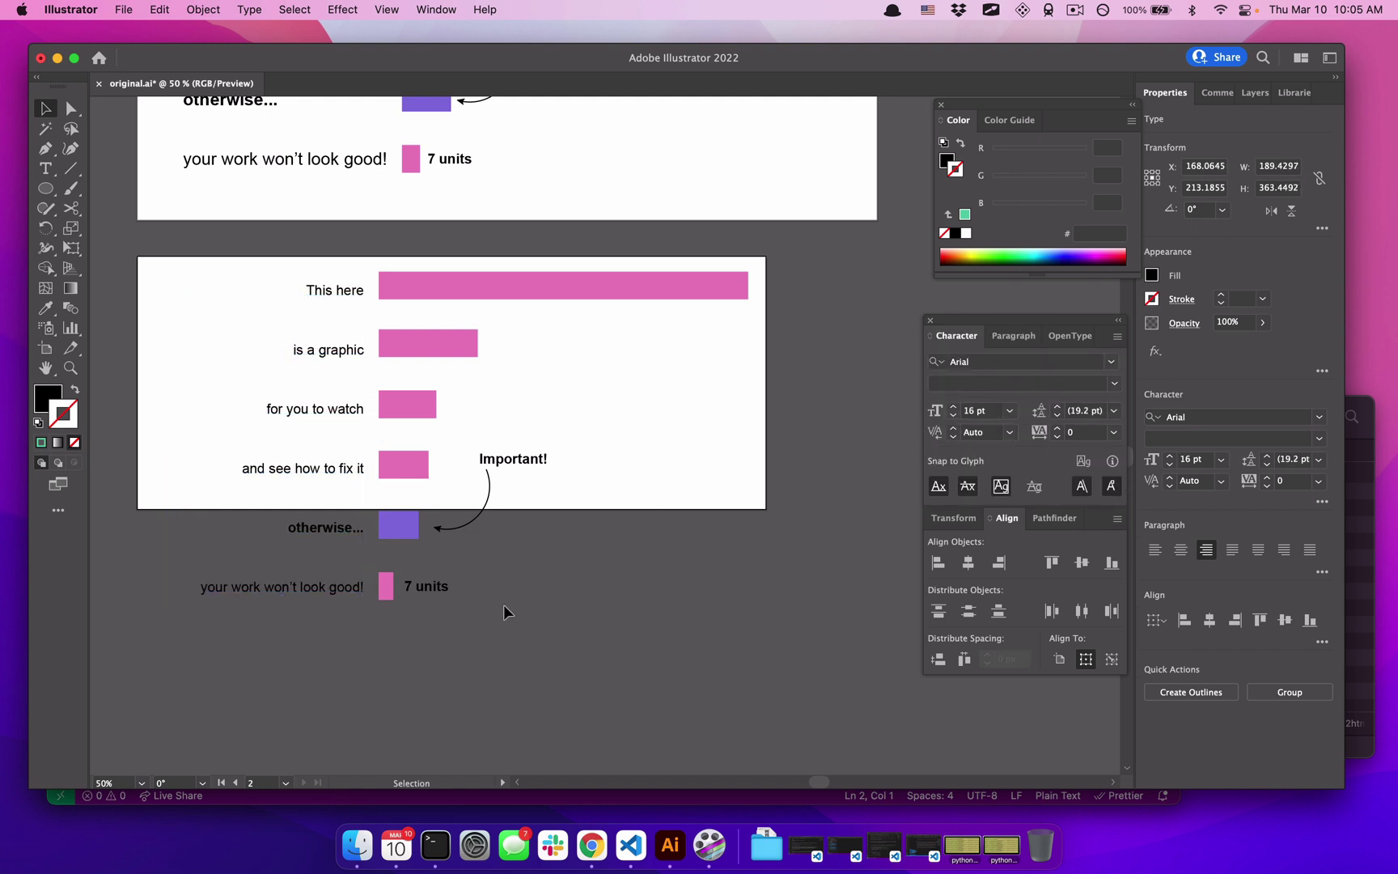
Shift the copied "This here" label slightly, and undo both that move and the last font-size reduction, restoring 17 pt labels.
{"action": "left_click_drag", "start_coordinate": [349, 293], "coordinate": [358, 291]}
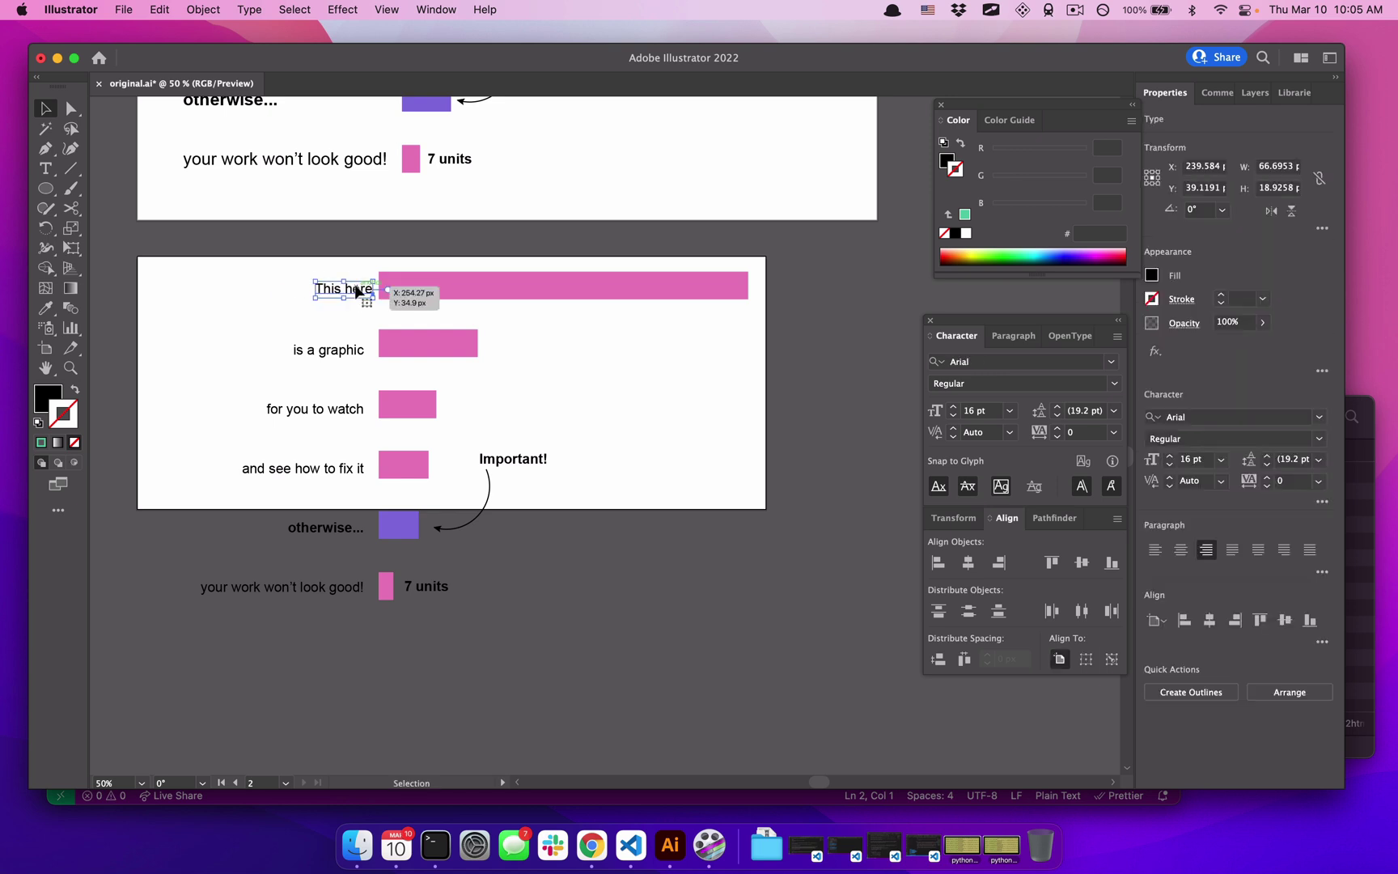
{"action": "key", "text": "super+z"}
{"action": "key", "text": "super+z"}
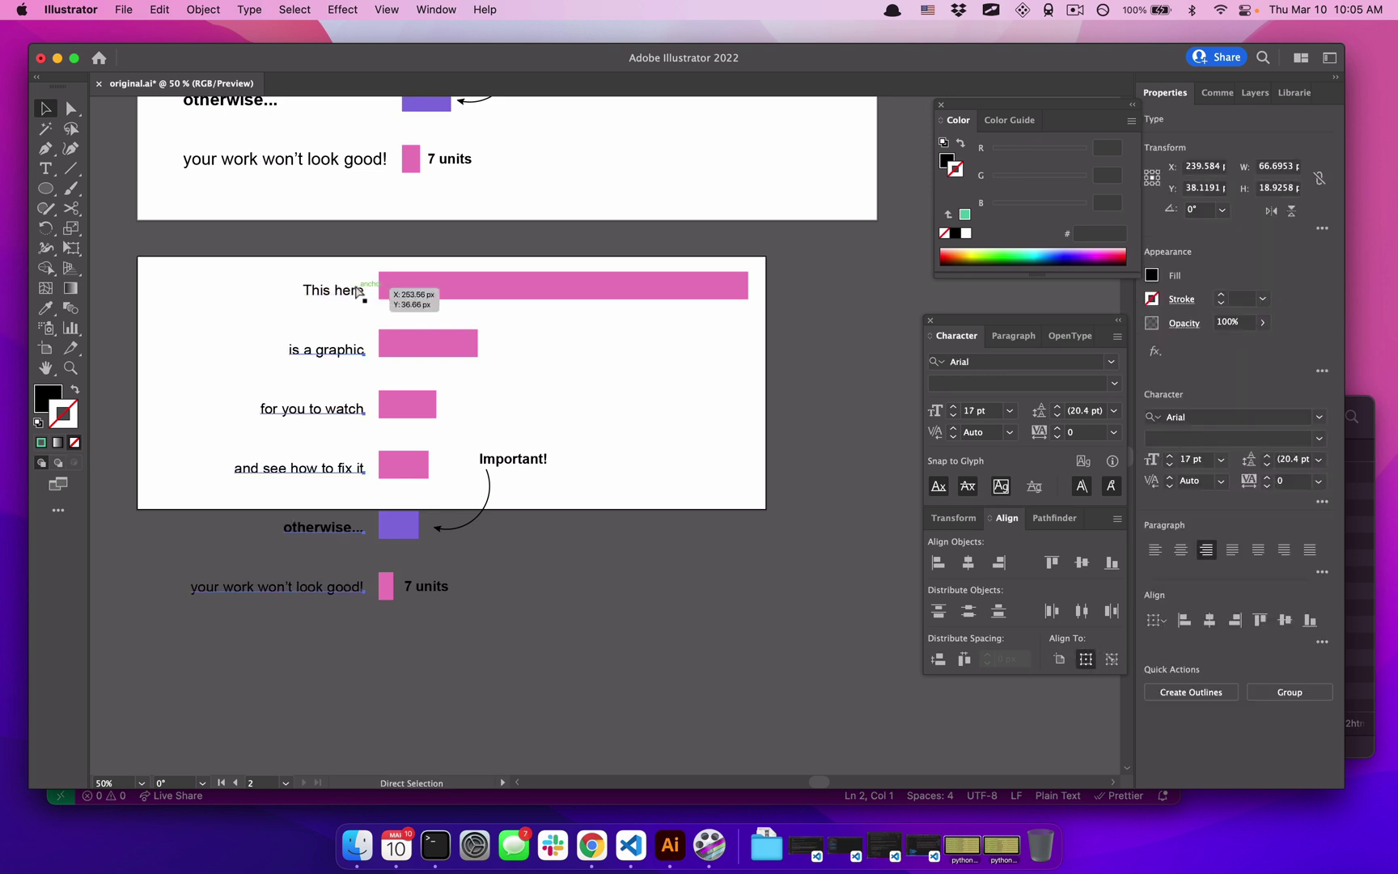
{"action": "left_click", "coordinate": [356, 296]}
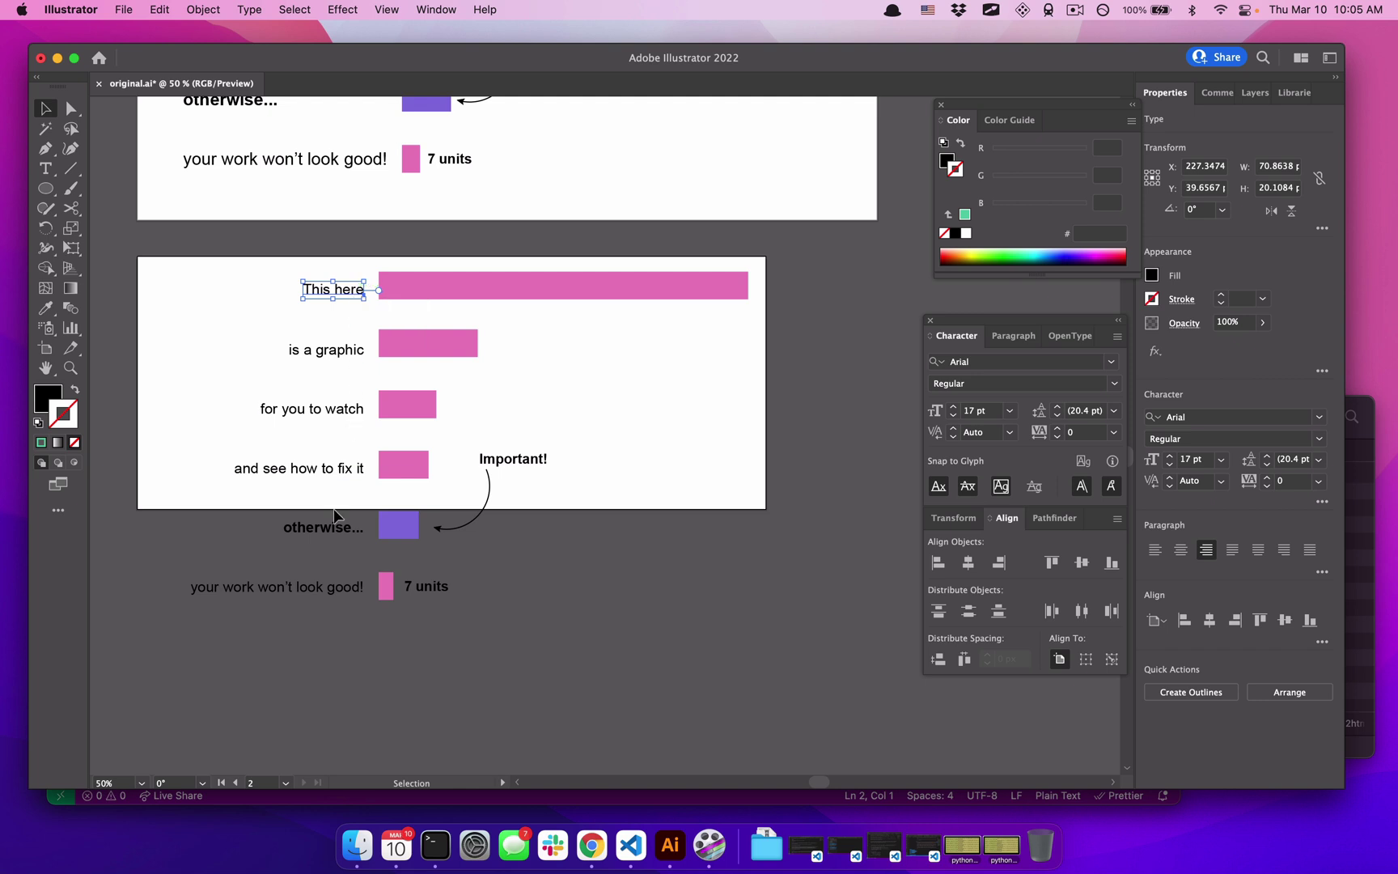
{"action": "left_click", "coordinate": [329, 595]}
{"action": "left_click", "coordinate": [365, 661]}
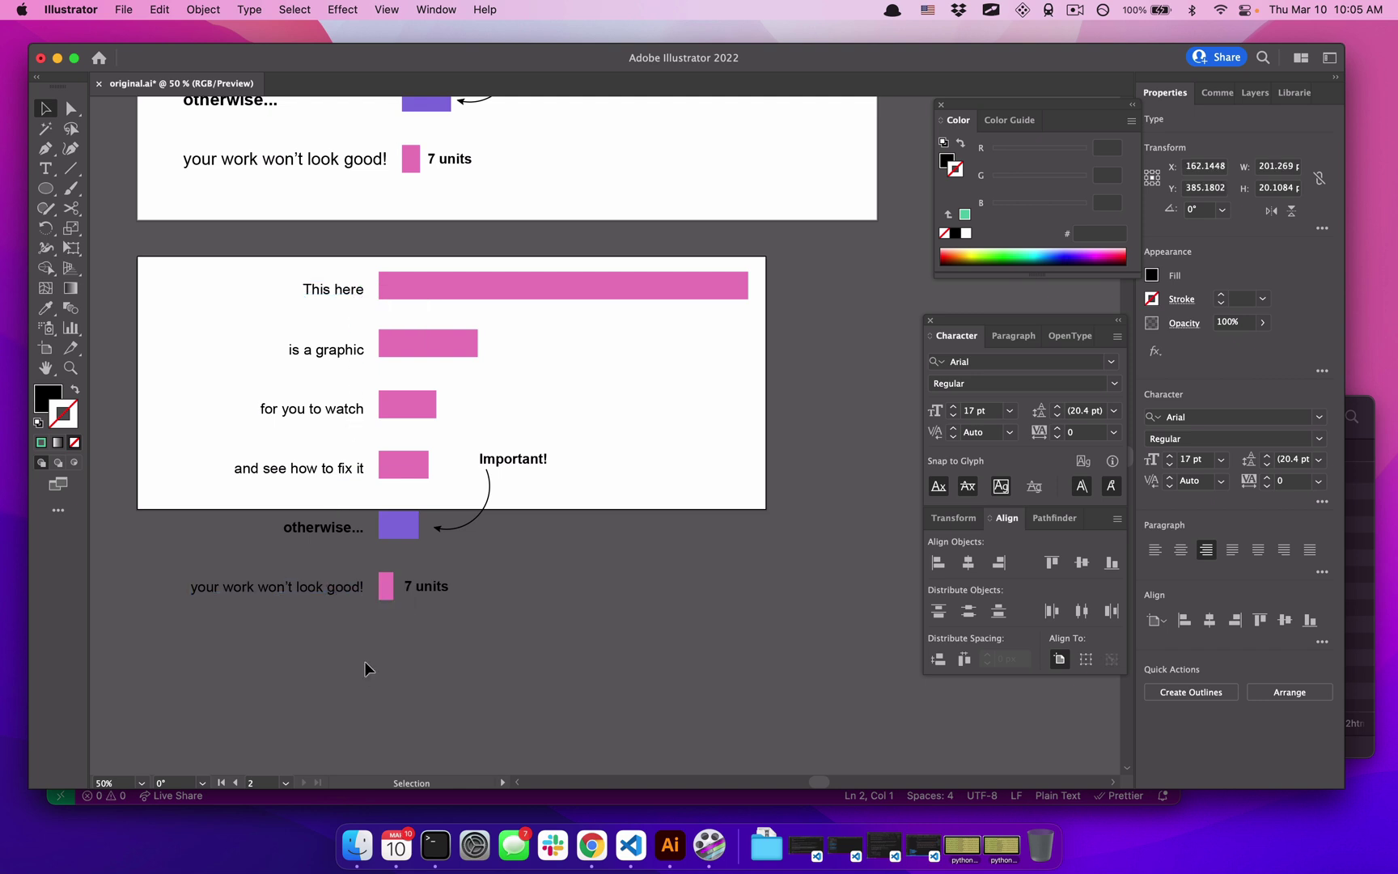
Extend the second artboard's lower edge until it encloses the whole copied chart.
{"action": "left_click", "coordinate": [46, 348]}
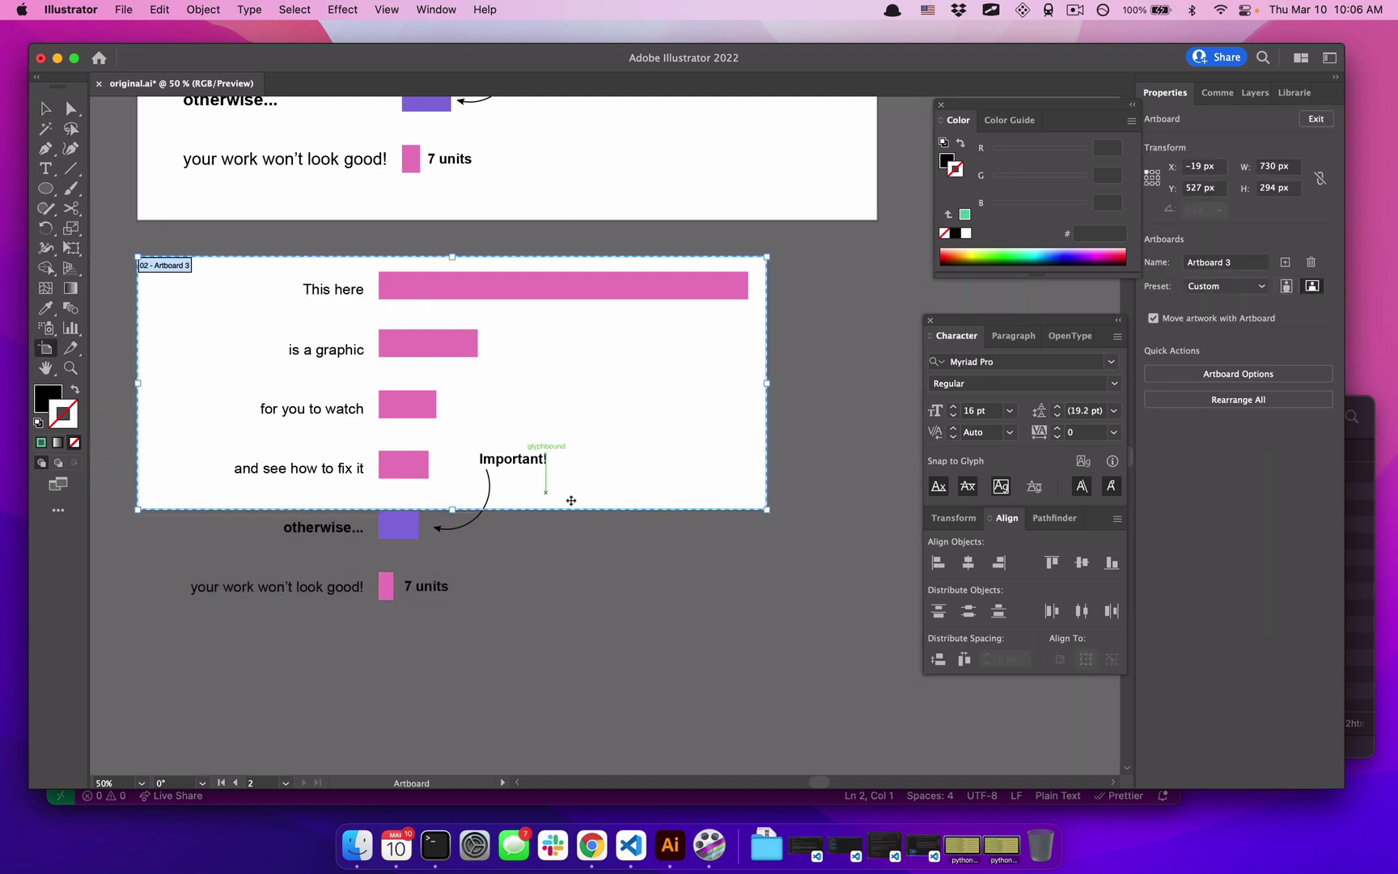
{"action": "left_click_drag", "start_coordinate": [452, 510], "coordinate": [455, 618]}
{"action": "left_click", "coordinate": [57, 103]}
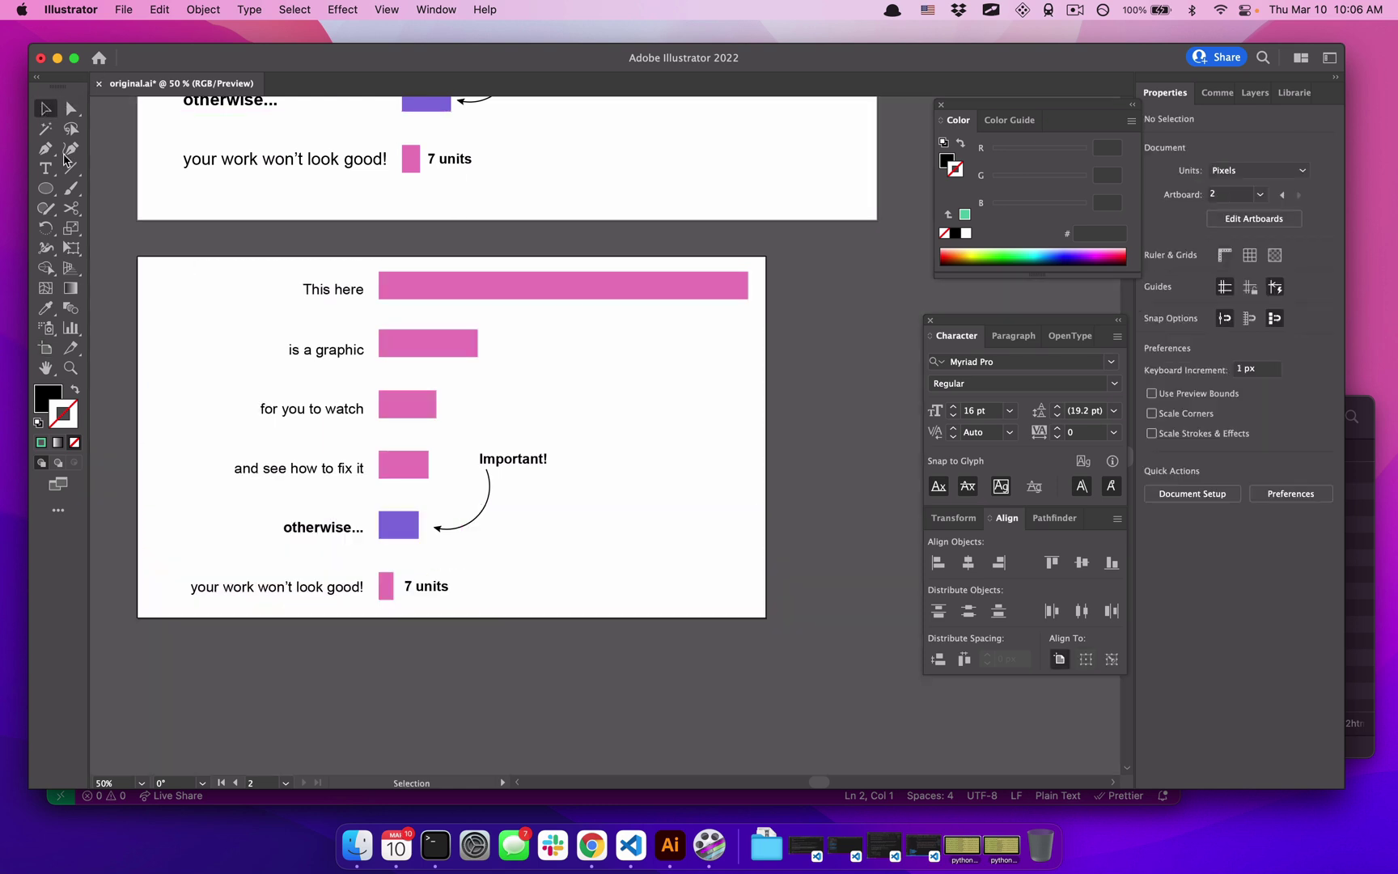
Save the document and run the ai2html.js script to export both artboards.
{"action": "left_click", "coordinate": [125, 9]}
{"action": "mouse_move", "coordinate": [231, 408]}
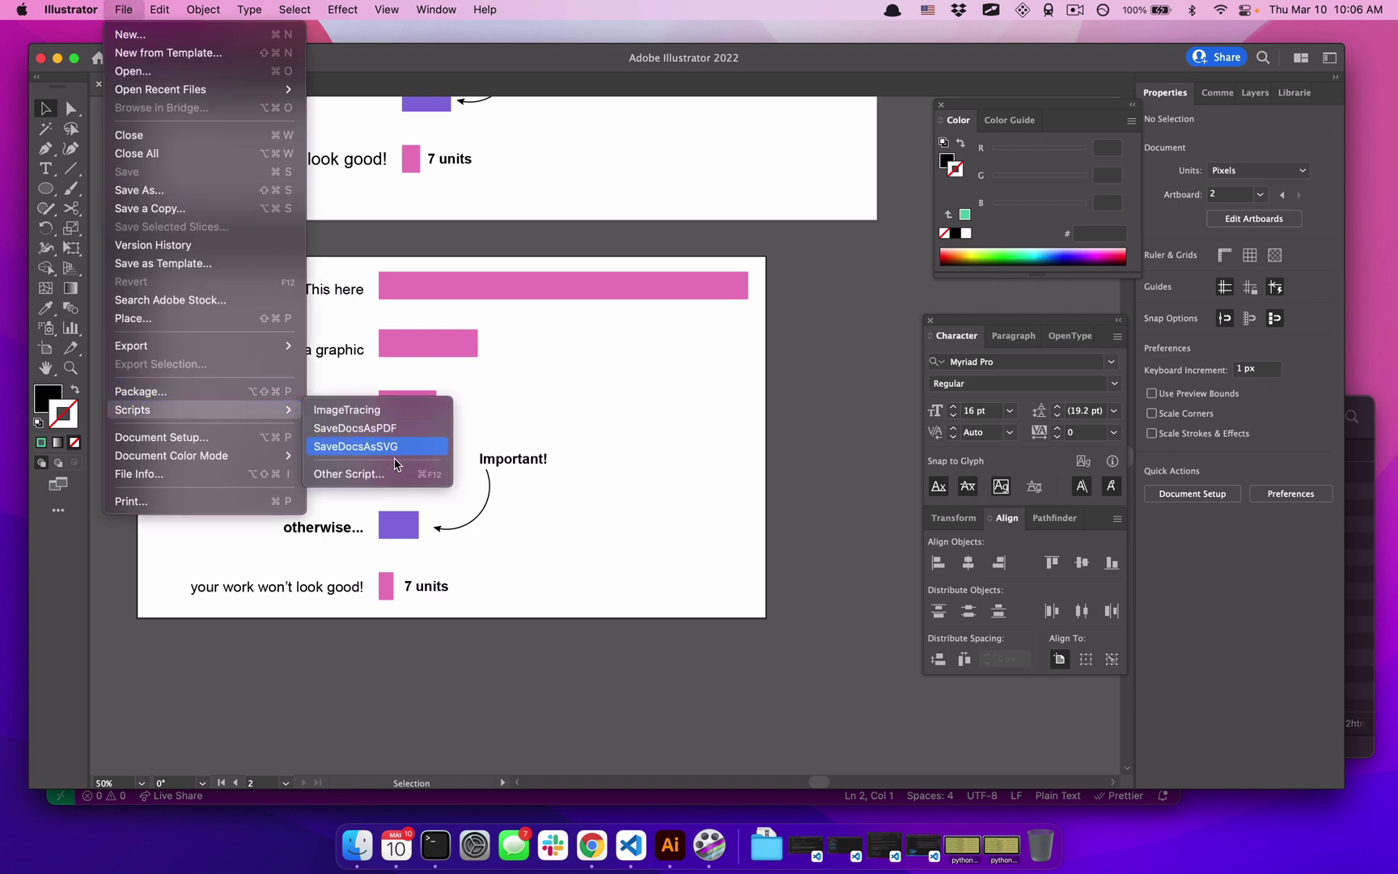
{"action": "left_click", "coordinate": [394, 470]}
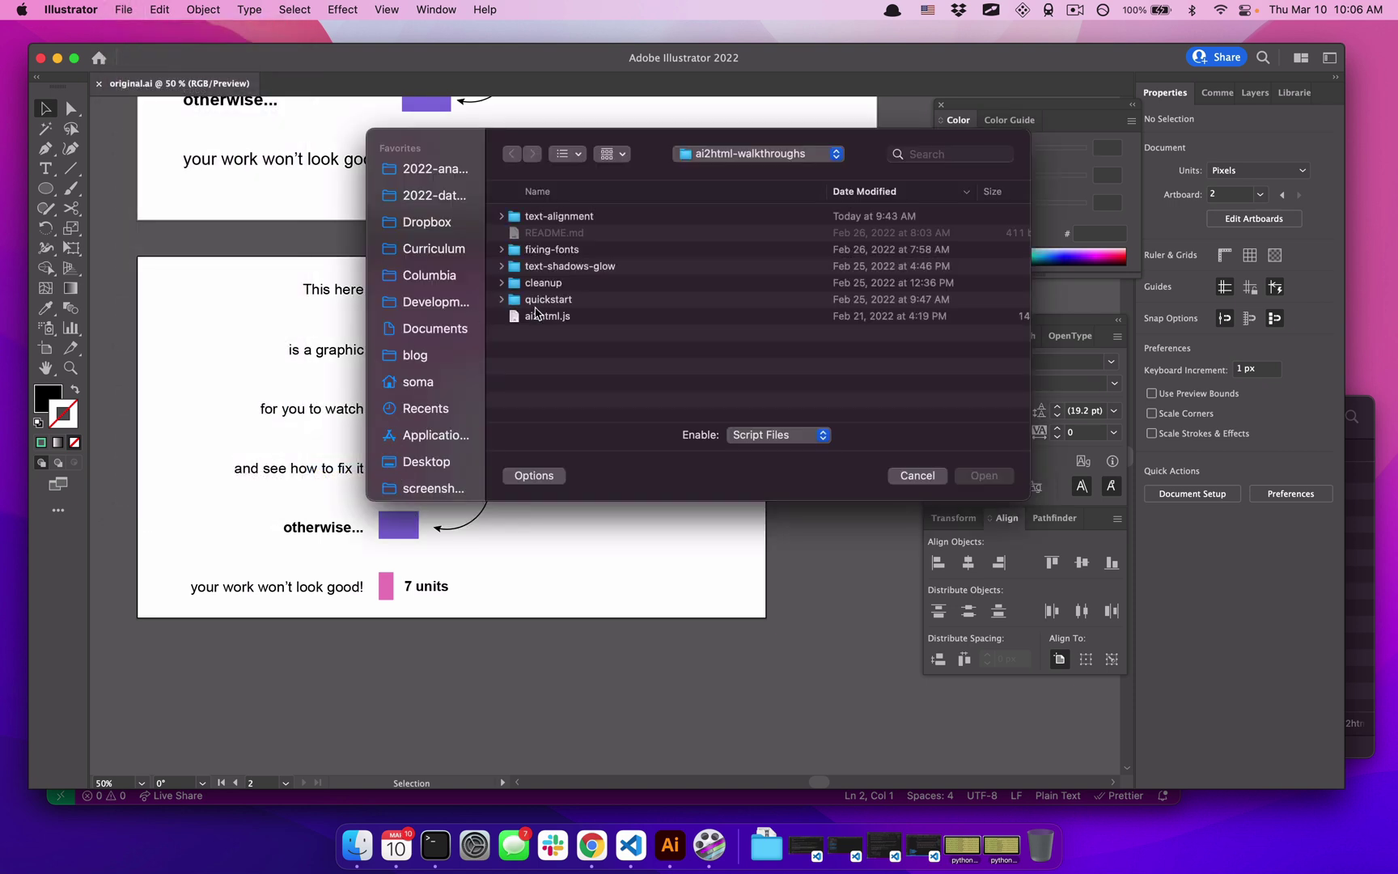
{"action": "double_click", "coordinate": [555, 315]}
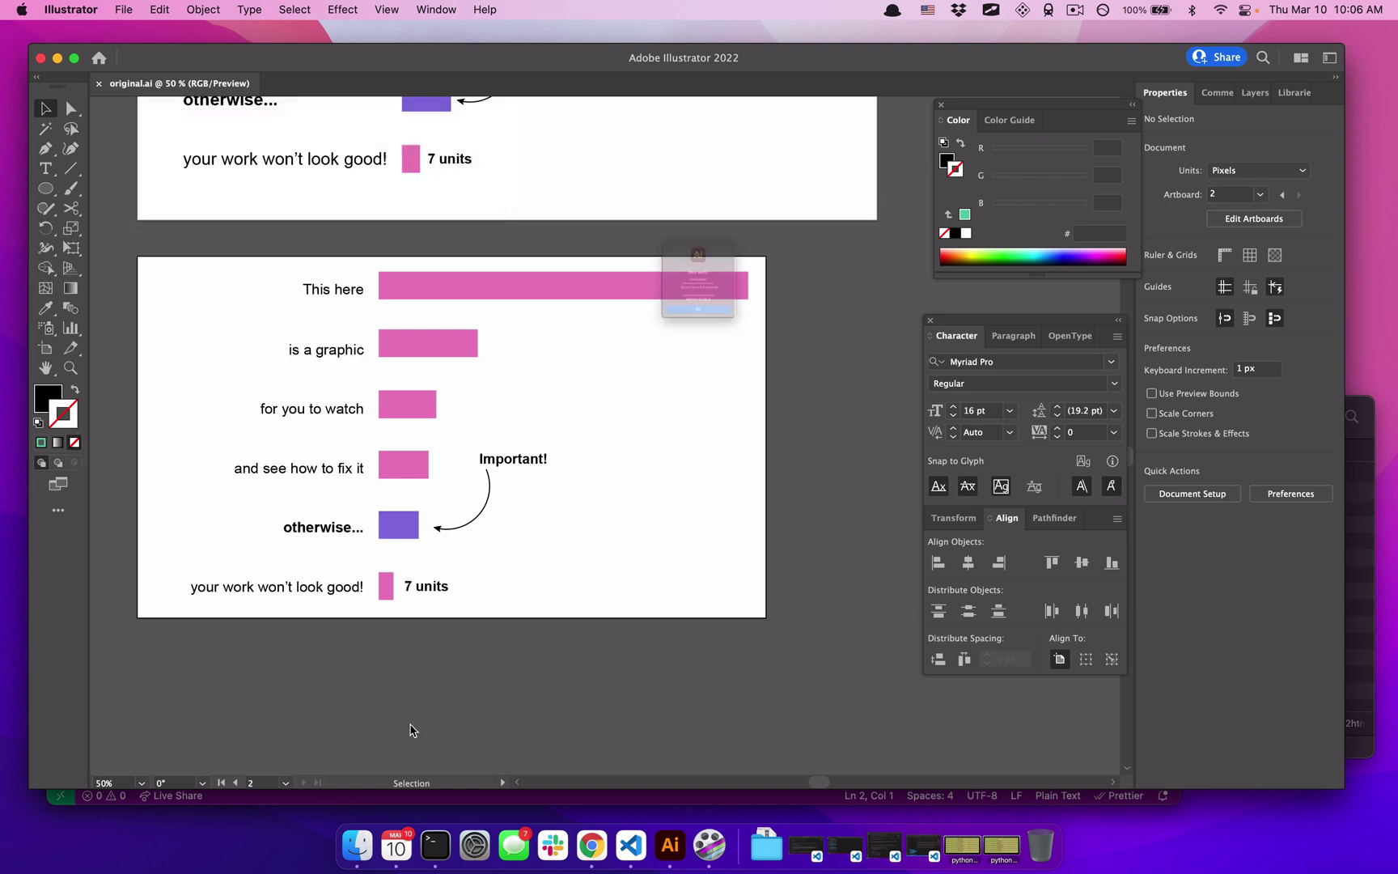
{"action": "left_click", "coordinate": [709, 369]}
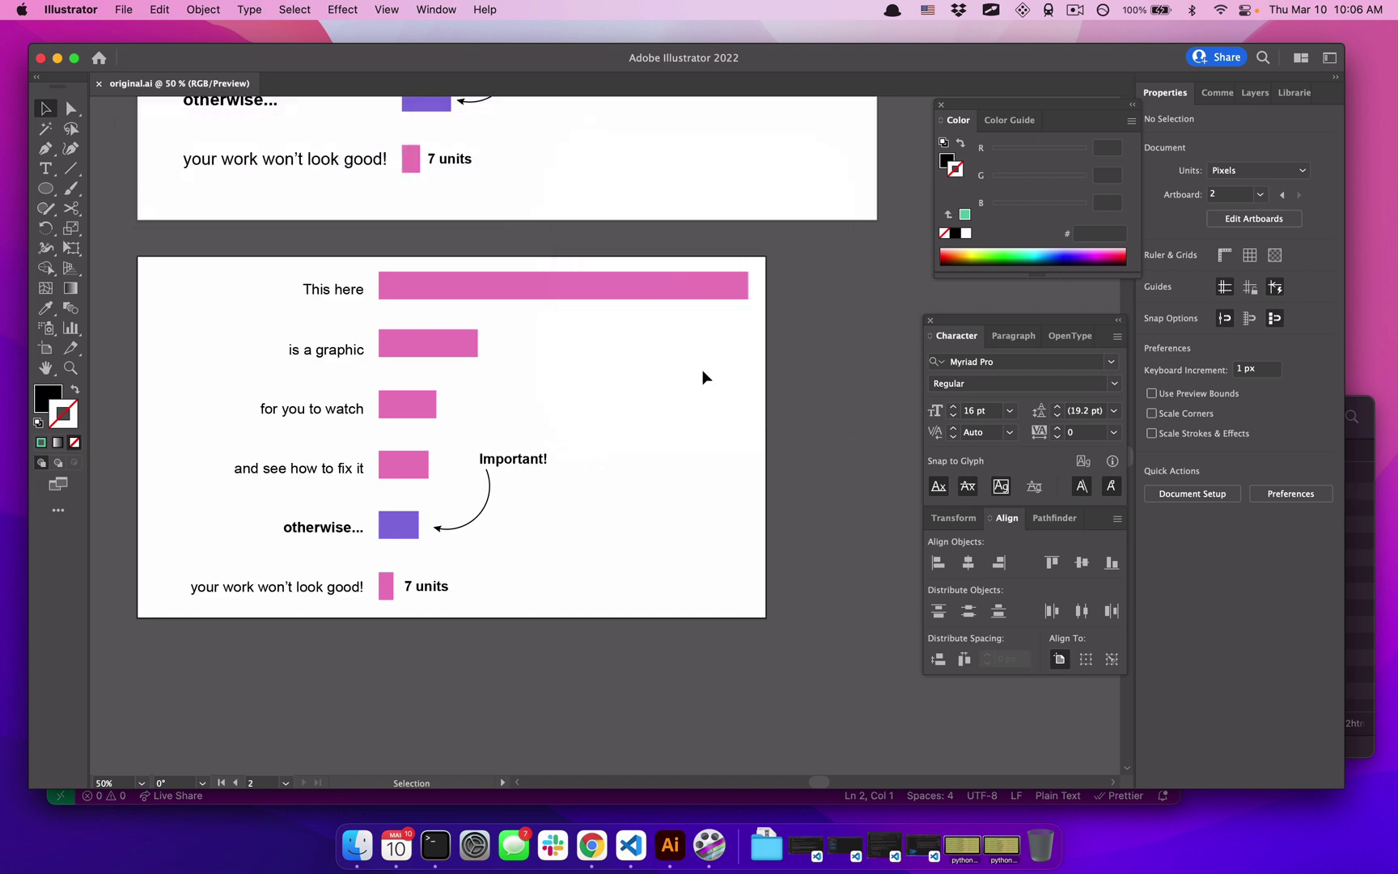
Switch to Chrome, reload the exported page and widen the page area to compare both charts.
{"action": "left_click", "coordinate": [591, 844]}
{"action": "left_click", "coordinate": [340, 116]}
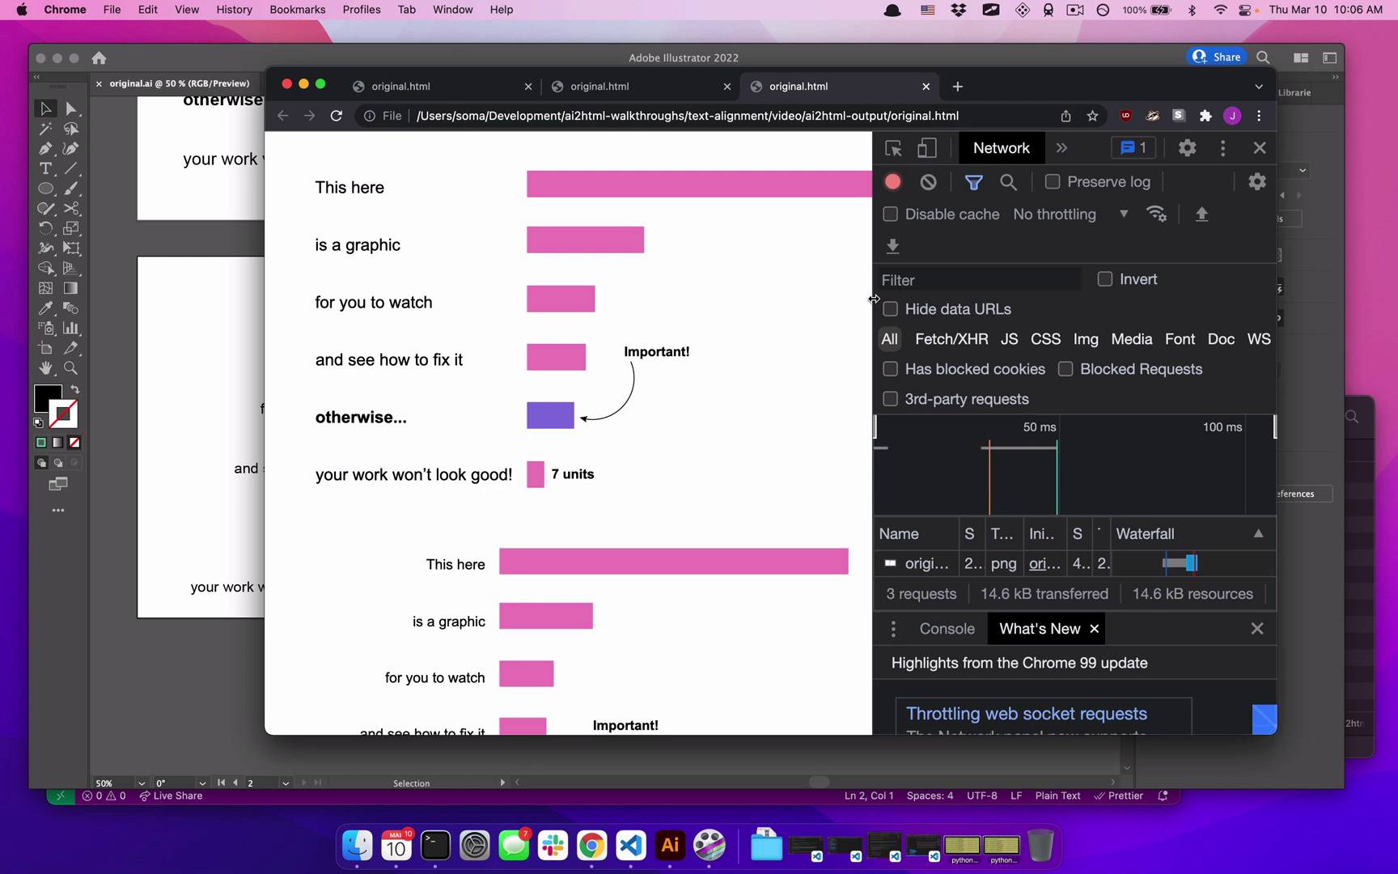
{"action": "left_click_drag", "start_coordinate": [874, 299], "coordinate": [1040, 305]}
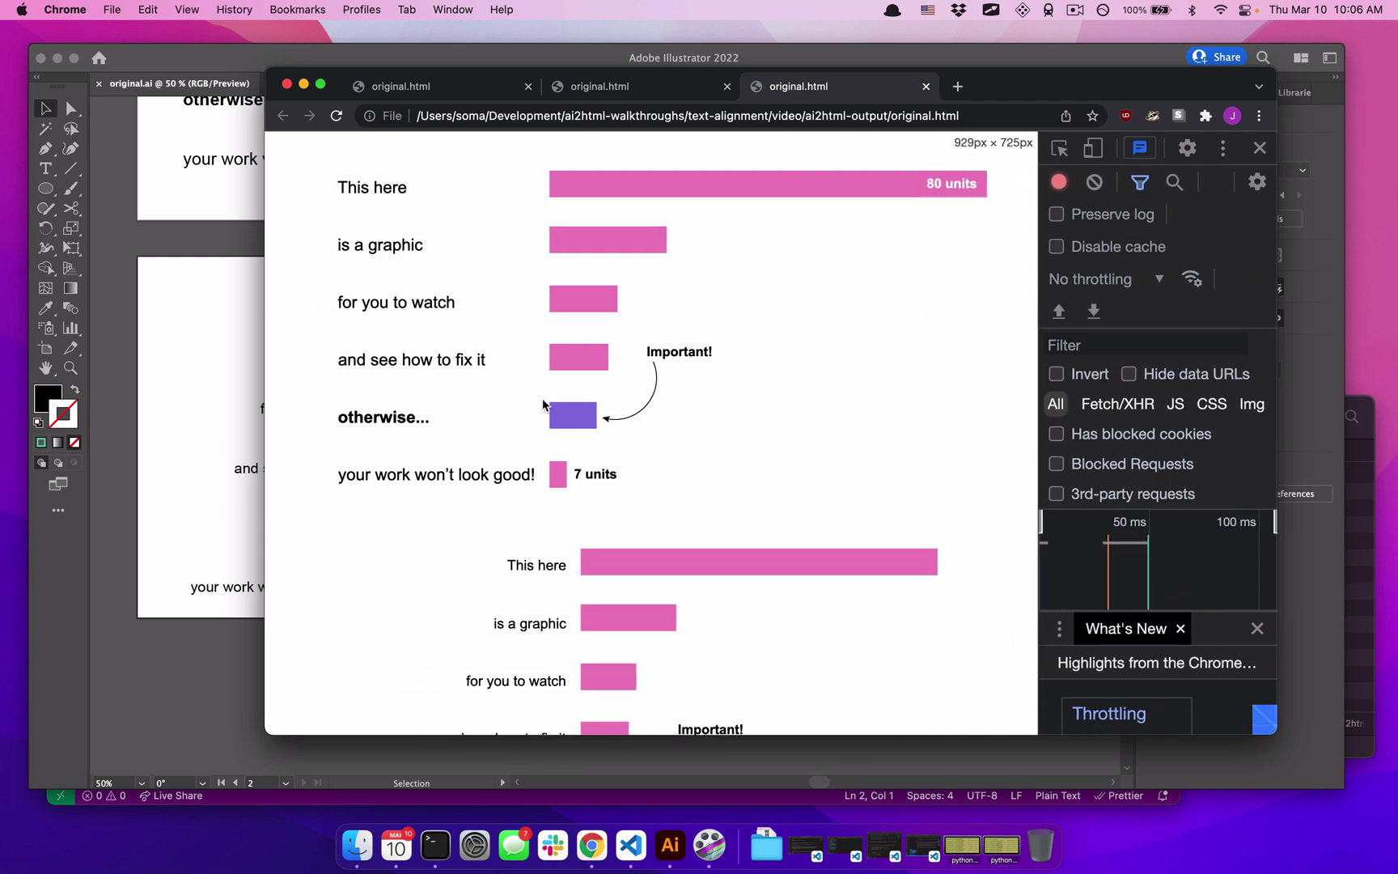
{"action": "scroll", "coordinate": [572, 411], "scroll_direction": "down", "scroll_amount": 3}
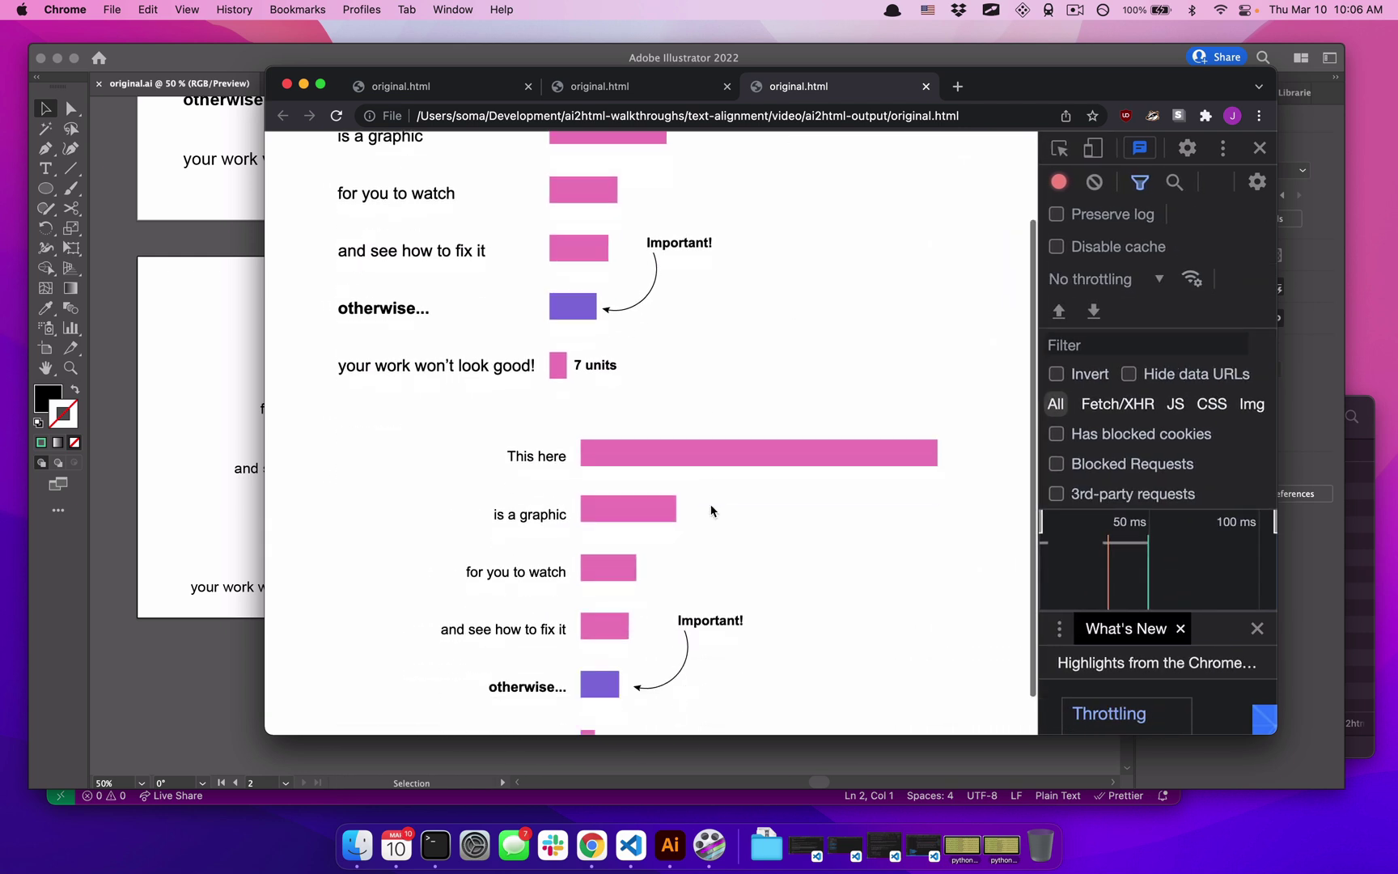
{"action": "scroll", "coordinate": [995, 459], "scroll_direction": "up", "scroll_amount": 3}
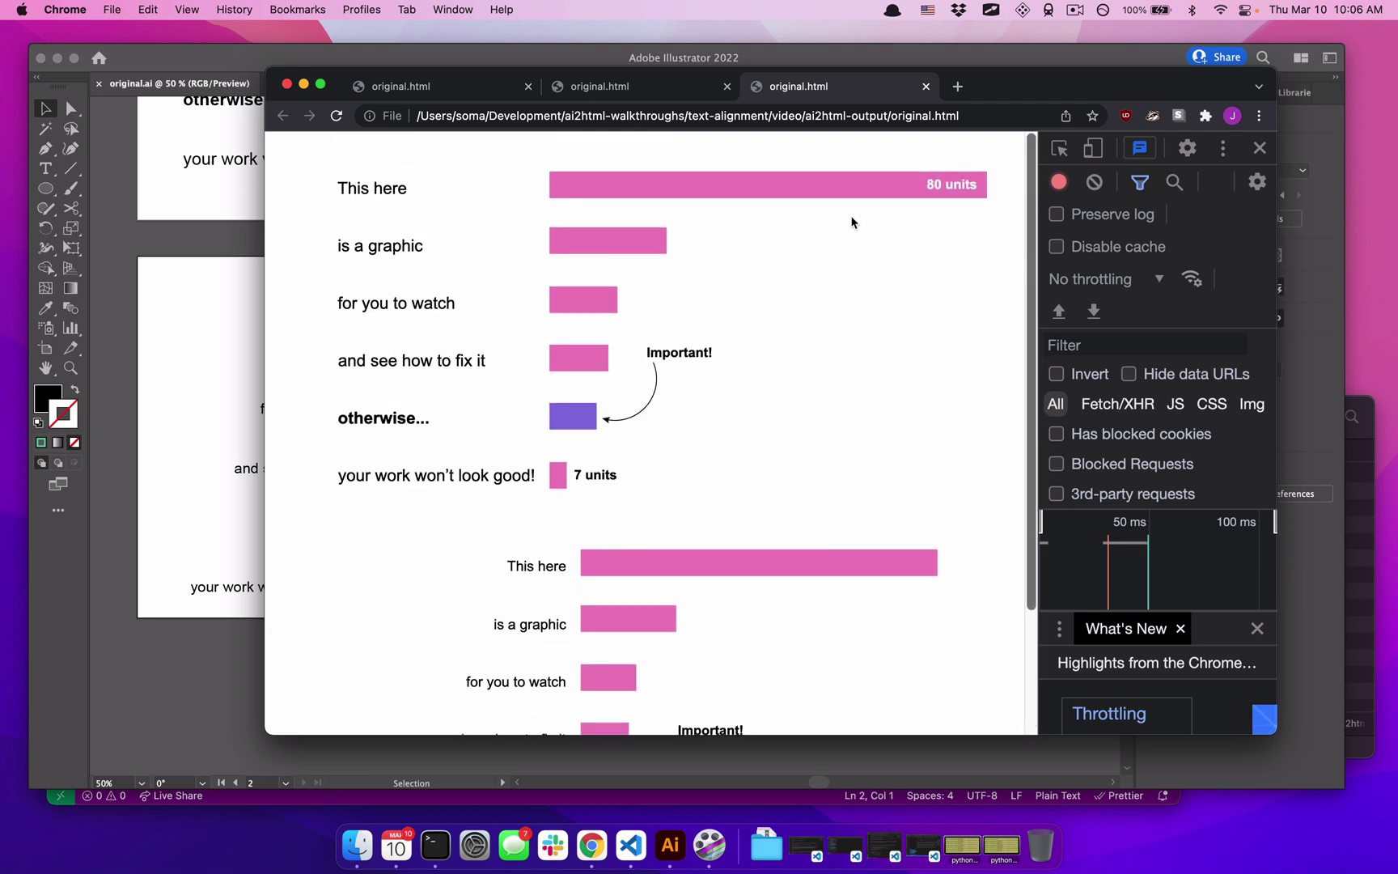
Narrow the page area to about 511 px wide to check the second chart's longest row label.
{"action": "mouse_move", "coordinate": [1039, 298]}
{"action": "left_mouse_down"}
{"action": "mouse_move", "coordinate": [995, 301]}
{"action": "mouse_move", "coordinate": [1016, 299]}
{"action": "left_mouse_up"}
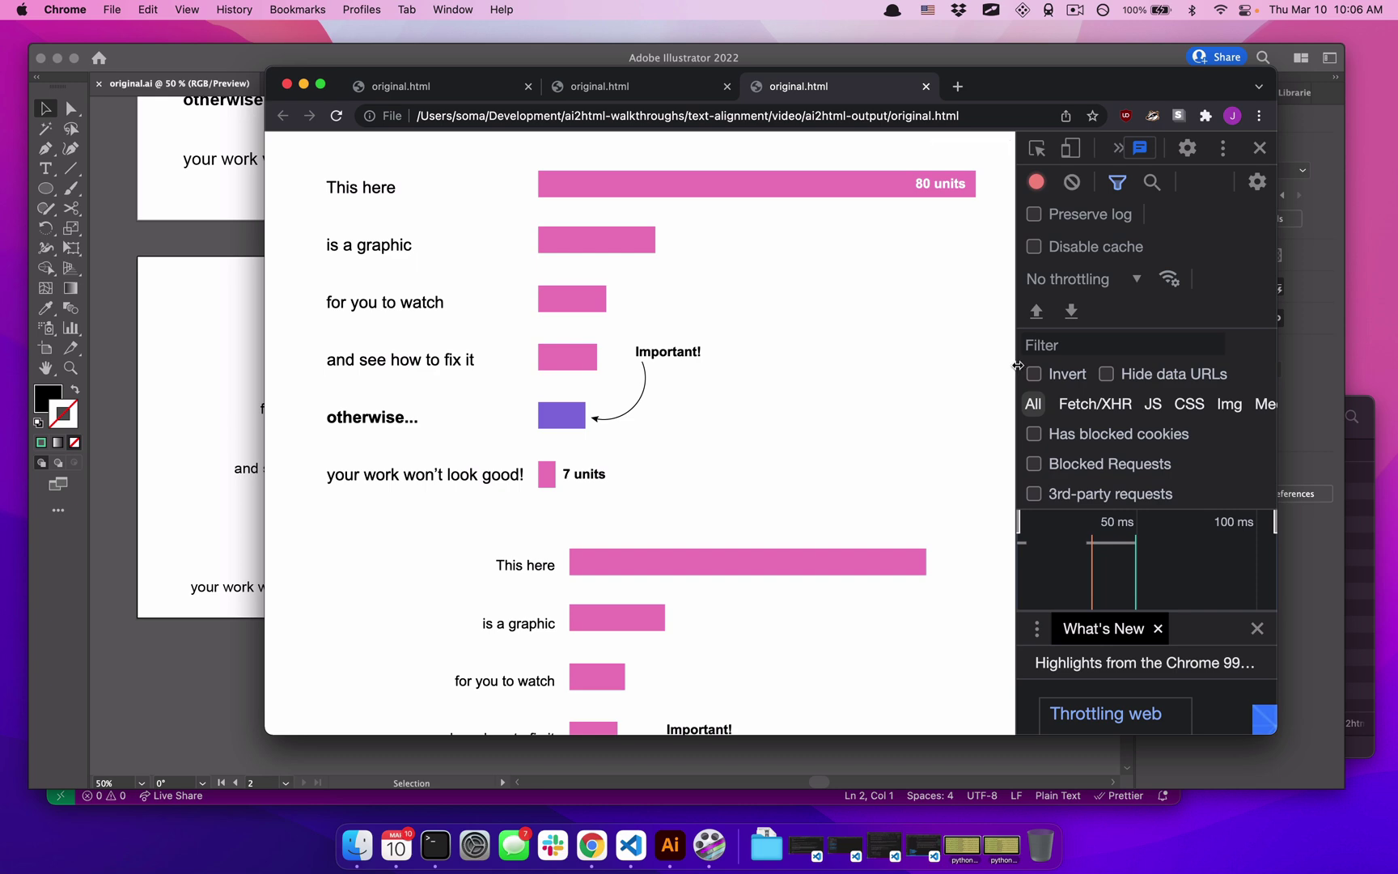
{"action": "left_click_drag", "start_coordinate": [1018, 365], "coordinate": [795, 369]}
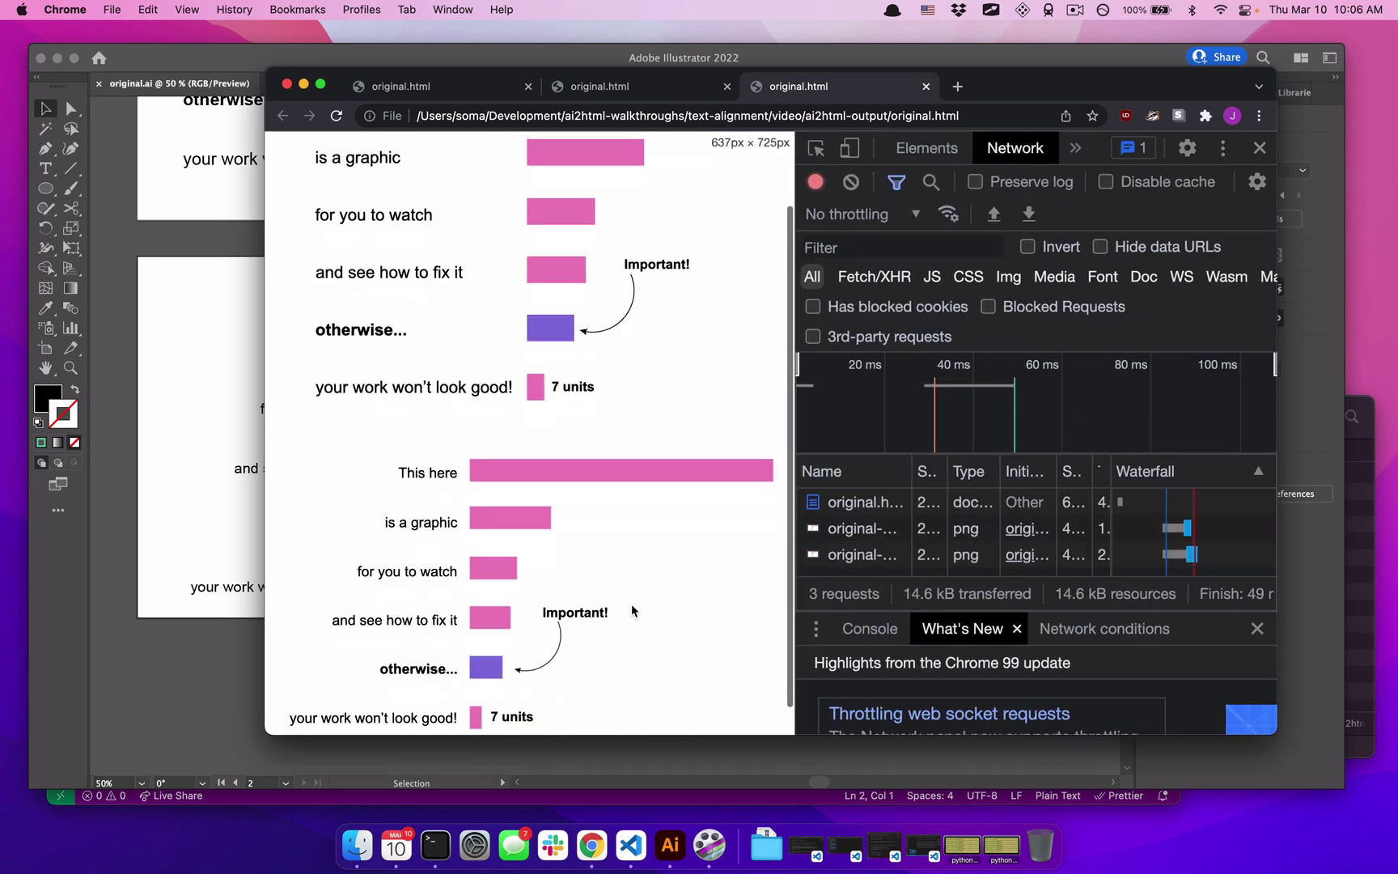
{"action": "left_click_drag", "start_coordinate": [796, 588], "coordinate": [818, 586]}
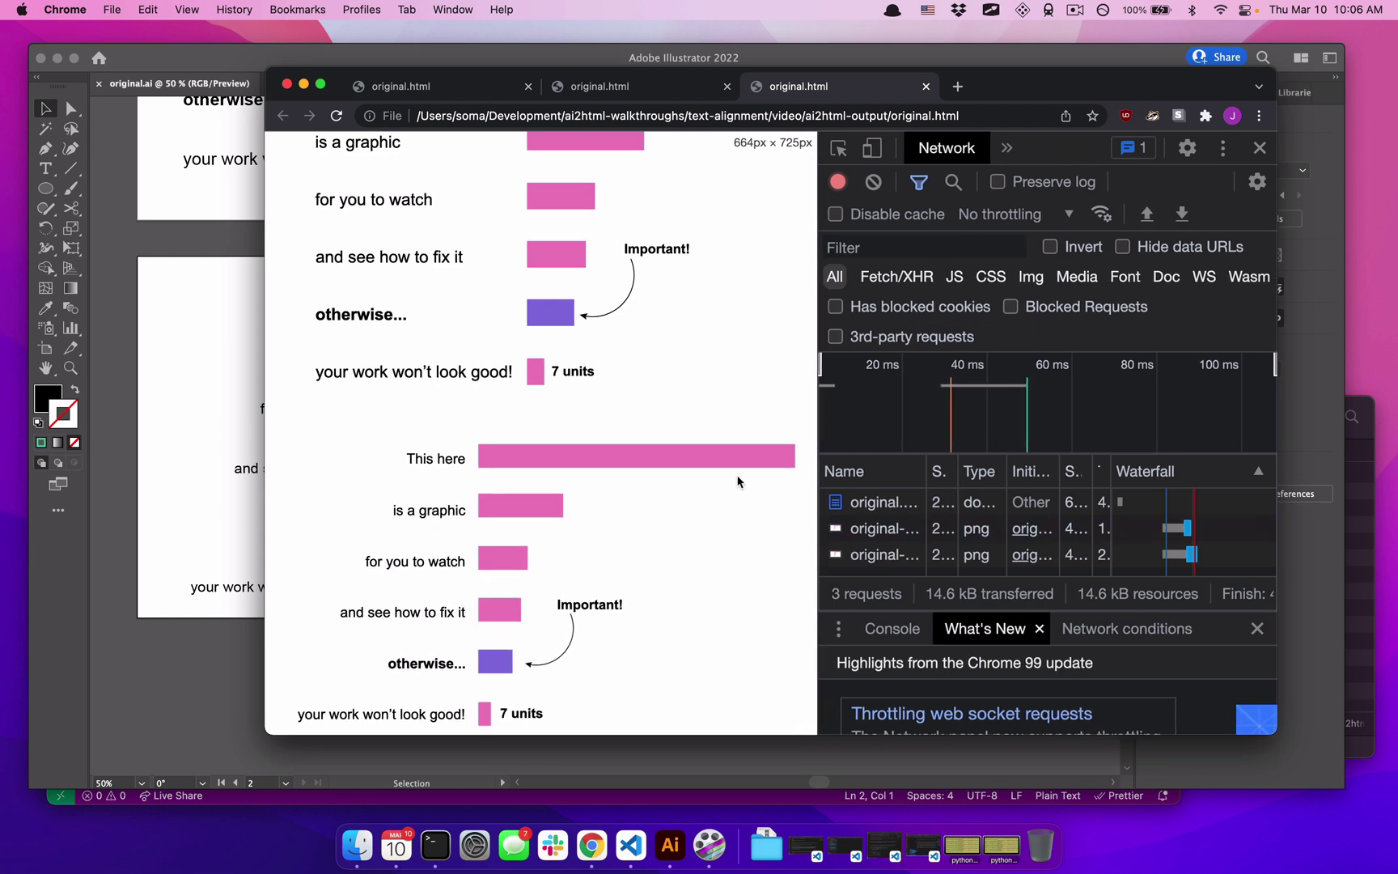
{"action": "scroll", "coordinate": [711, 477], "scroll_direction": "down", "scroll_amount": 1}
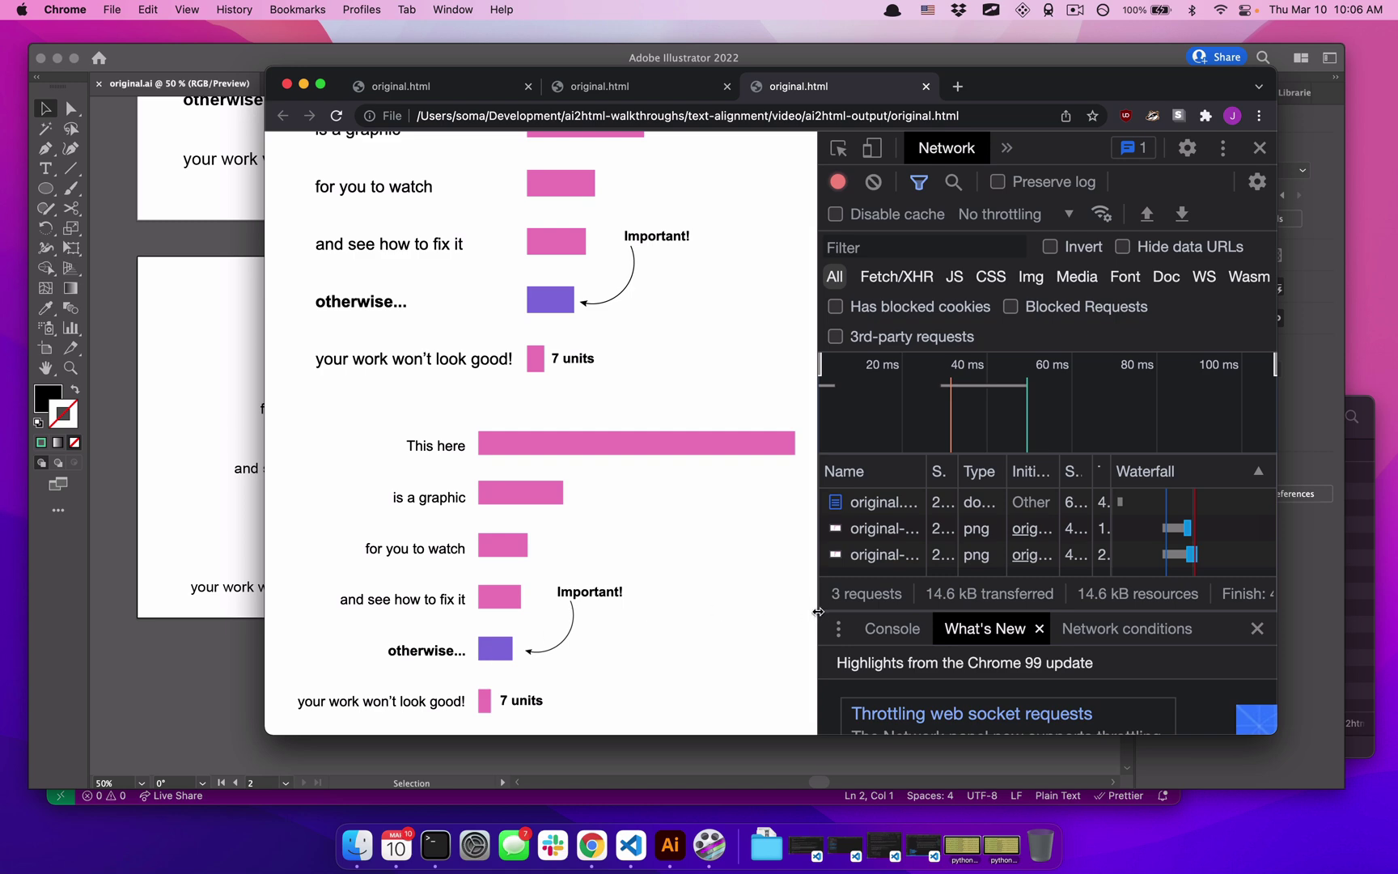
{"action": "left_click_drag", "start_coordinate": [818, 612], "coordinate": [686, 603]}
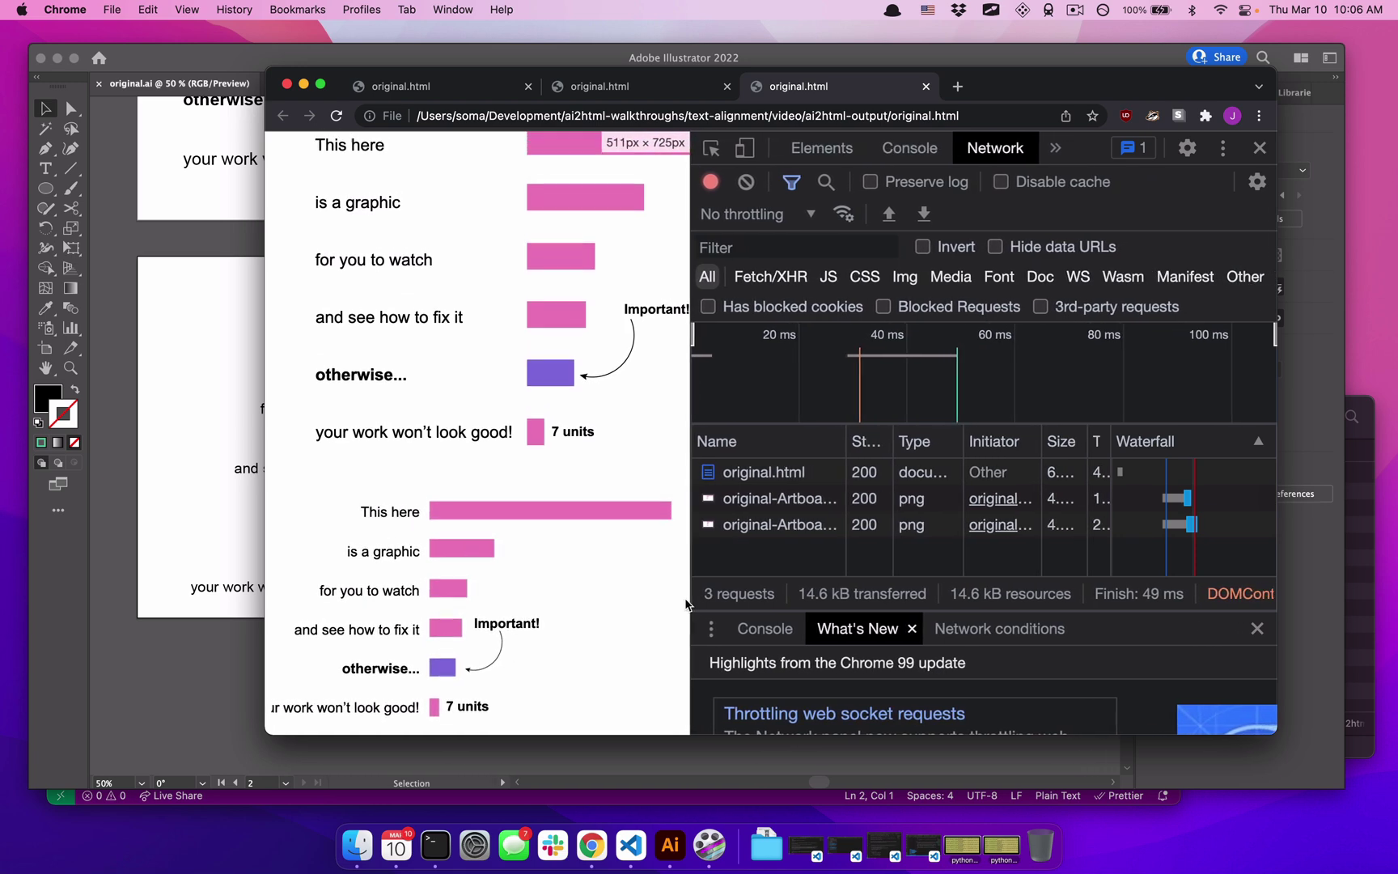
Switch to Illustrator and break the copied "your work won't look good!" label onto two lines after "won't".
{"action": "key", "text": "super+Tab"}
{"action": "left_click", "coordinate": [276, 593]}
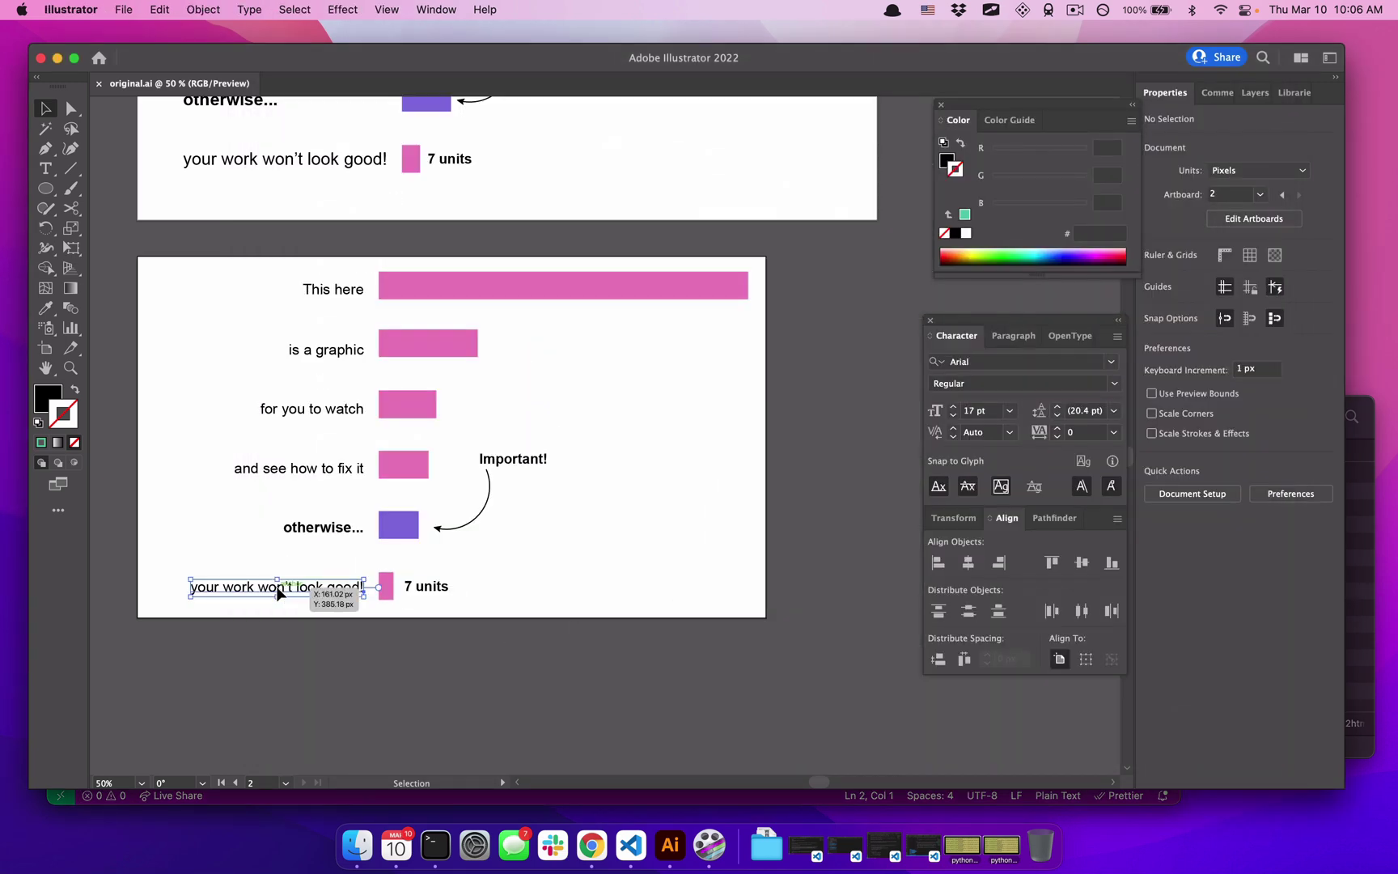
{"action": "double_click", "coordinate": [277, 593]}
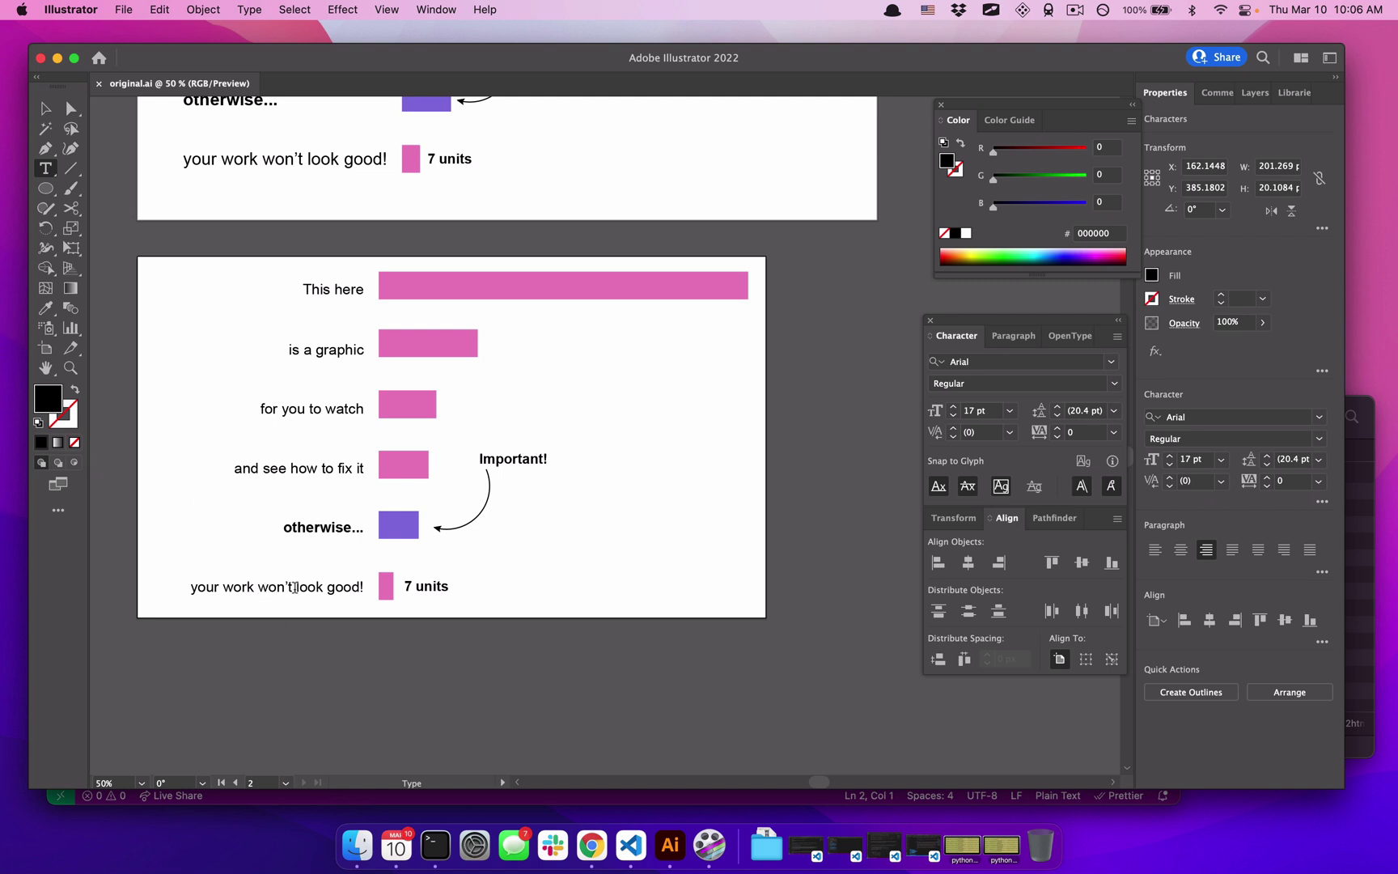
{"action": "key", "text": "BackSpace"}
{"action": "key", "text": "Return"}
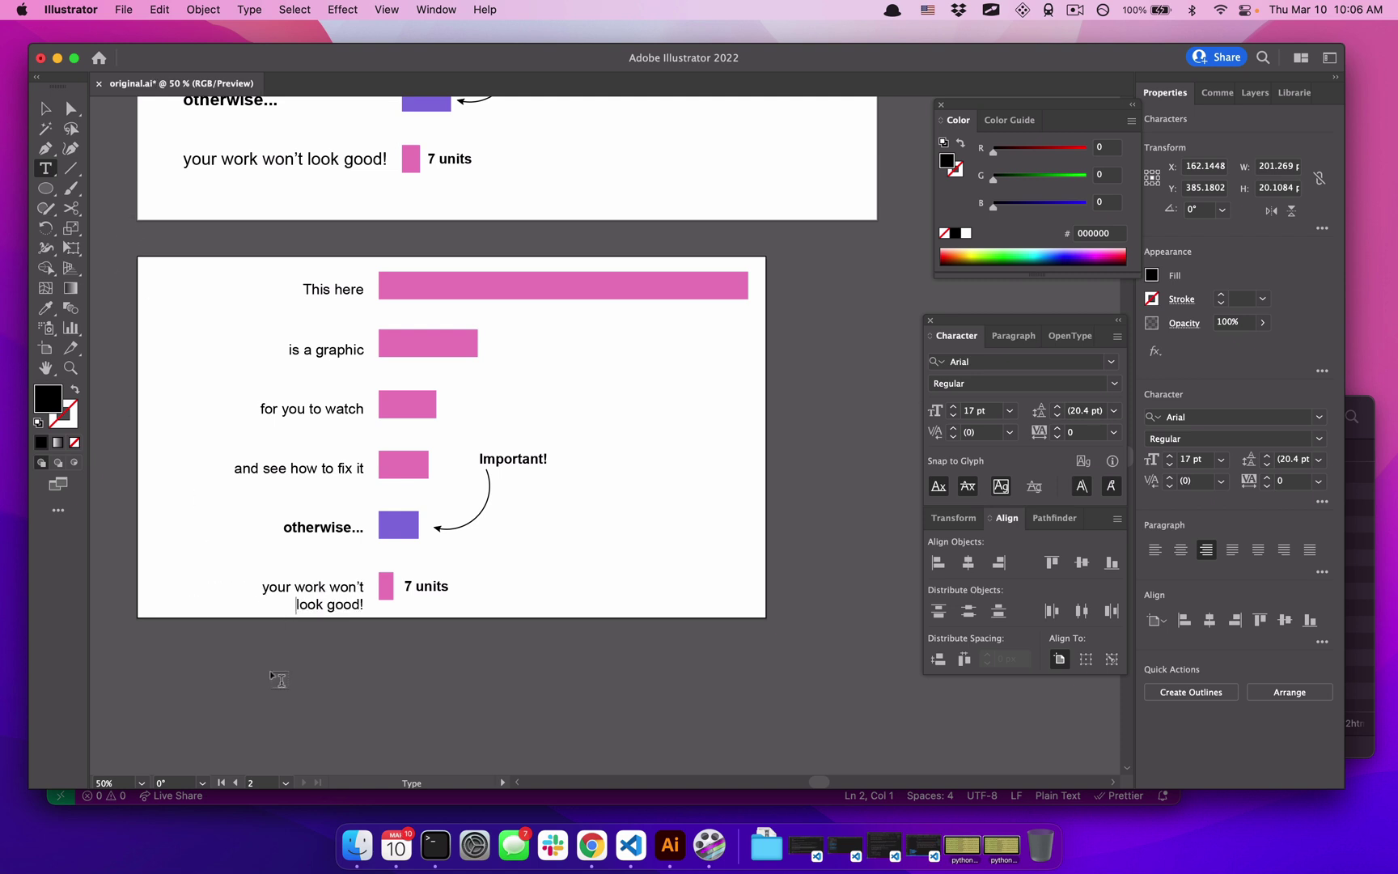
{"action": "left_click", "coordinate": [45, 108]}
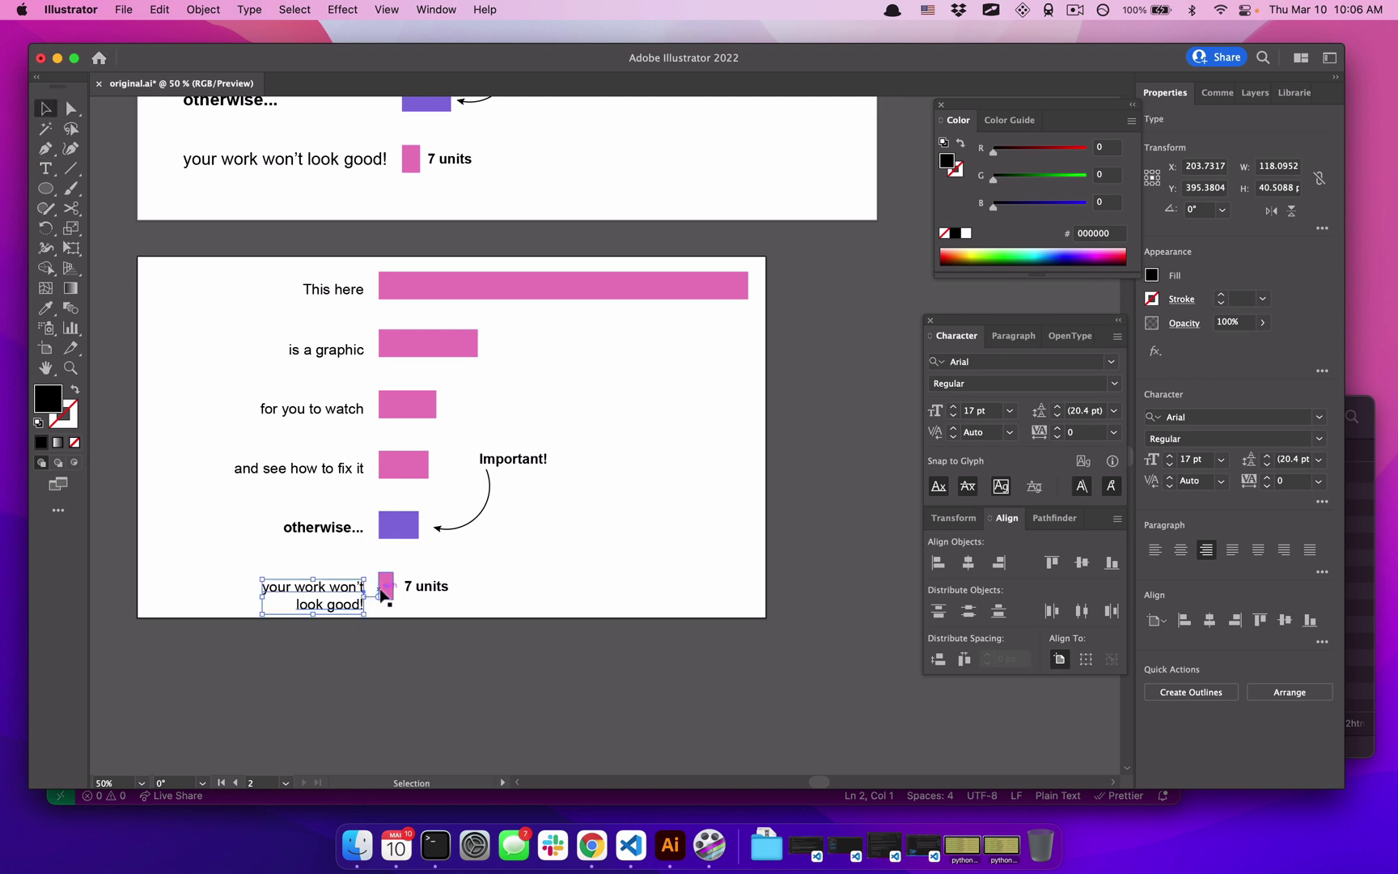
Move the two-line "your work won't look good!" label up level with its bar on the second artboard and save the document.
{"action": "left_click_drag", "start_coordinate": [381, 592], "coordinate": [382, 586]}
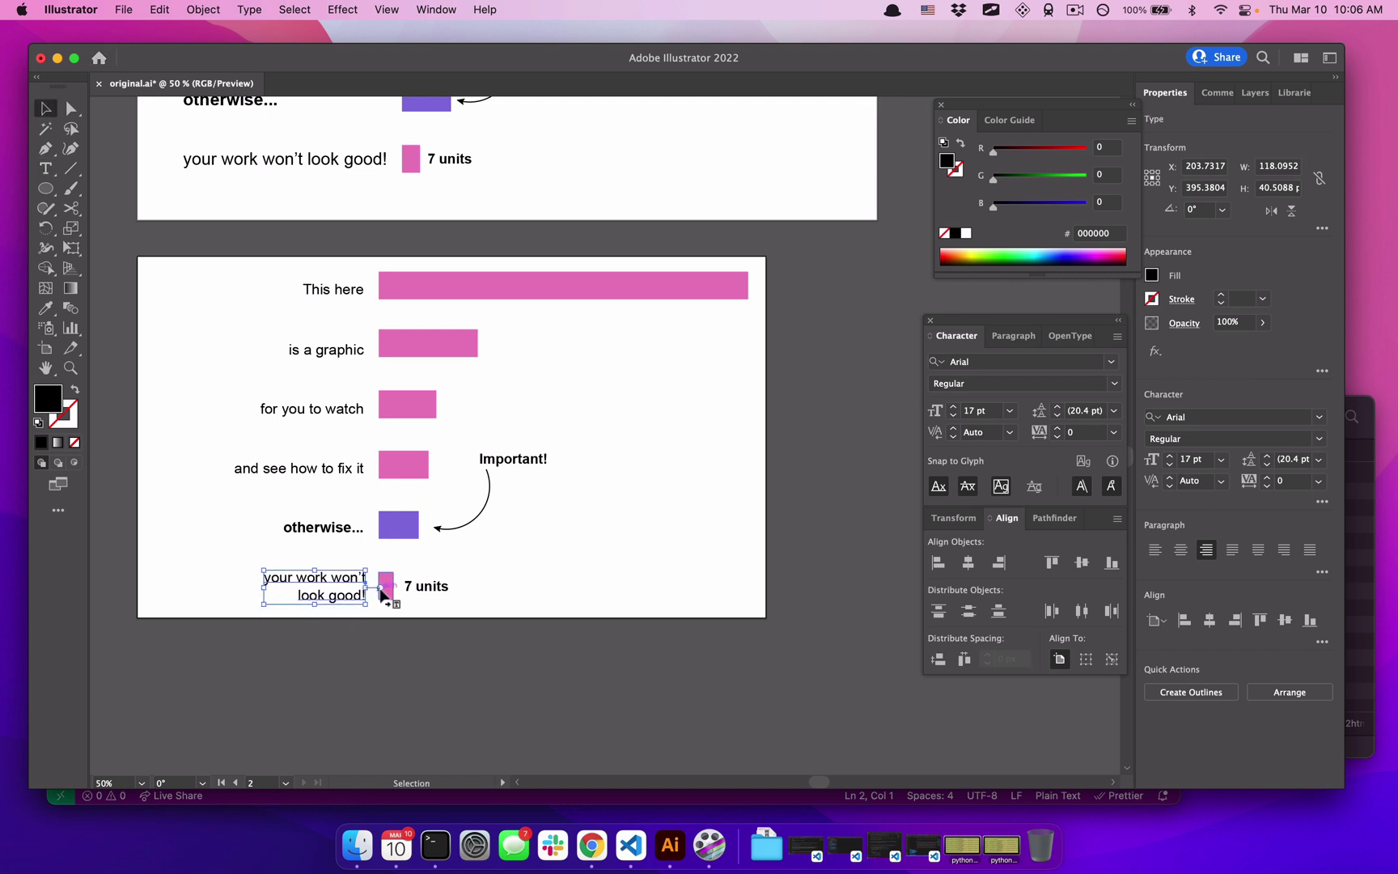
{"action": "left_click", "coordinate": [517, 678]}
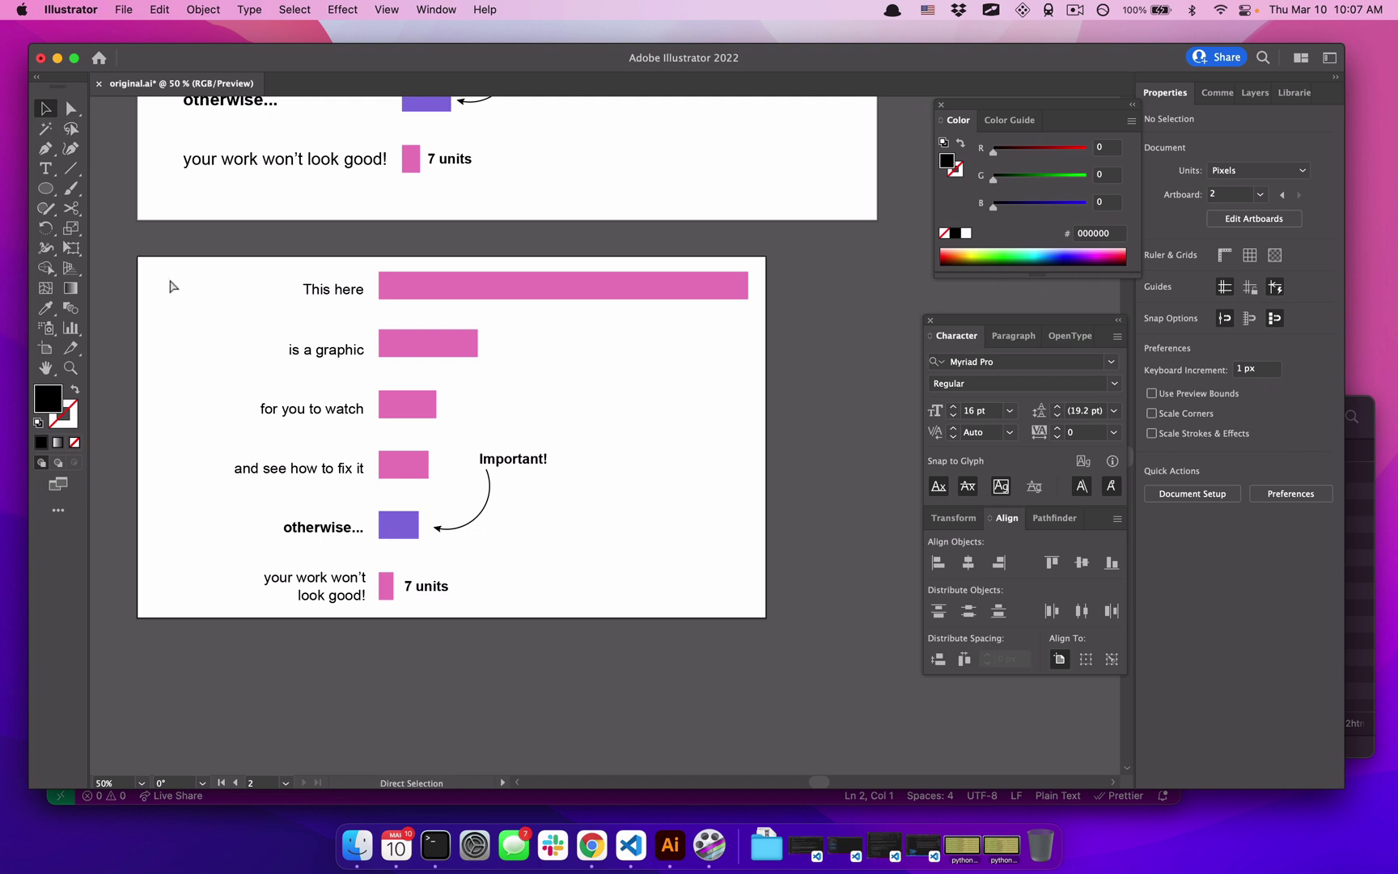
{"action": "left_click", "coordinate": [350, 598]}
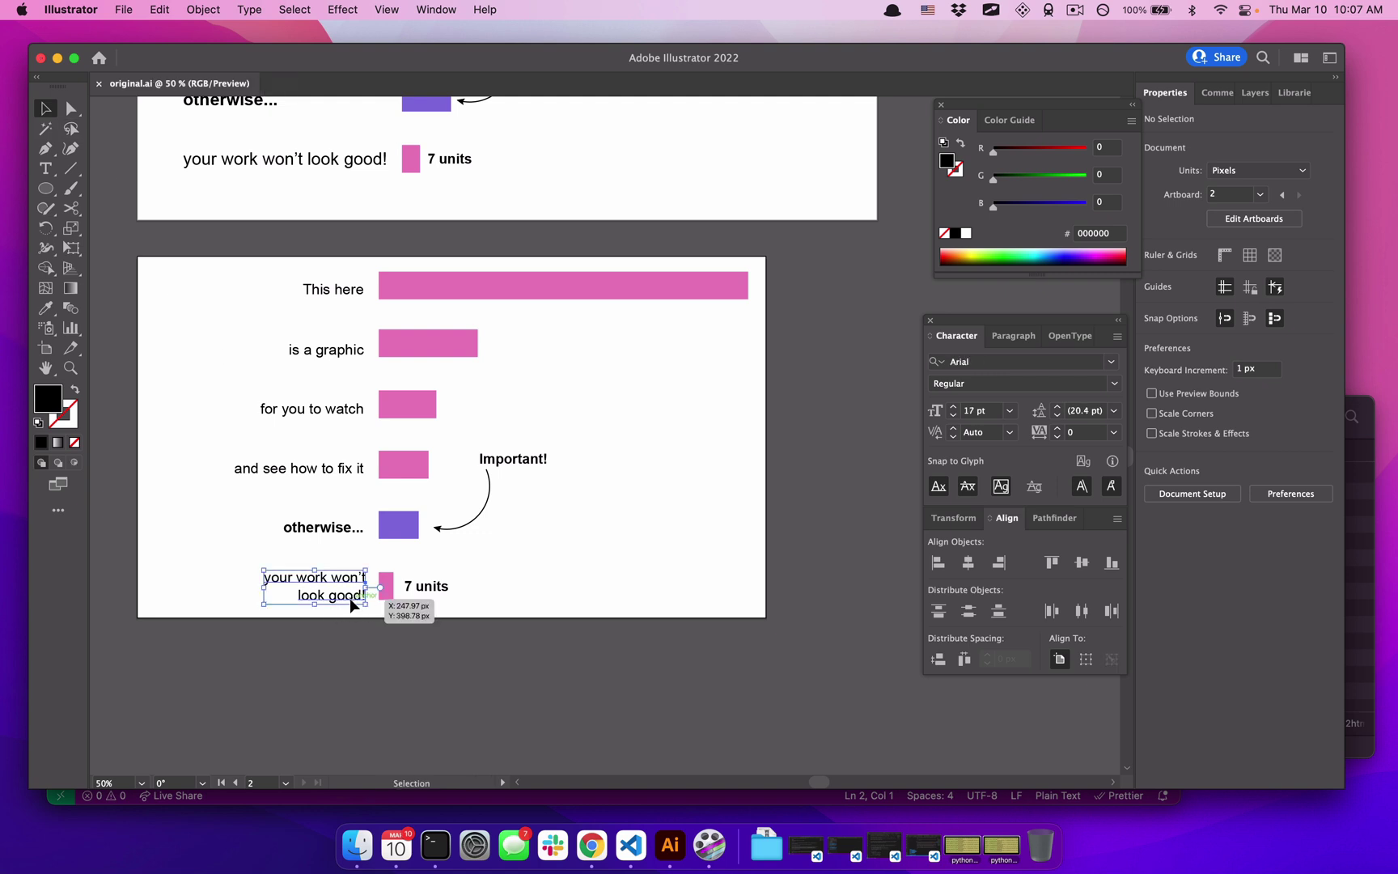
{"action": "left_click", "coordinate": [863, 559]}
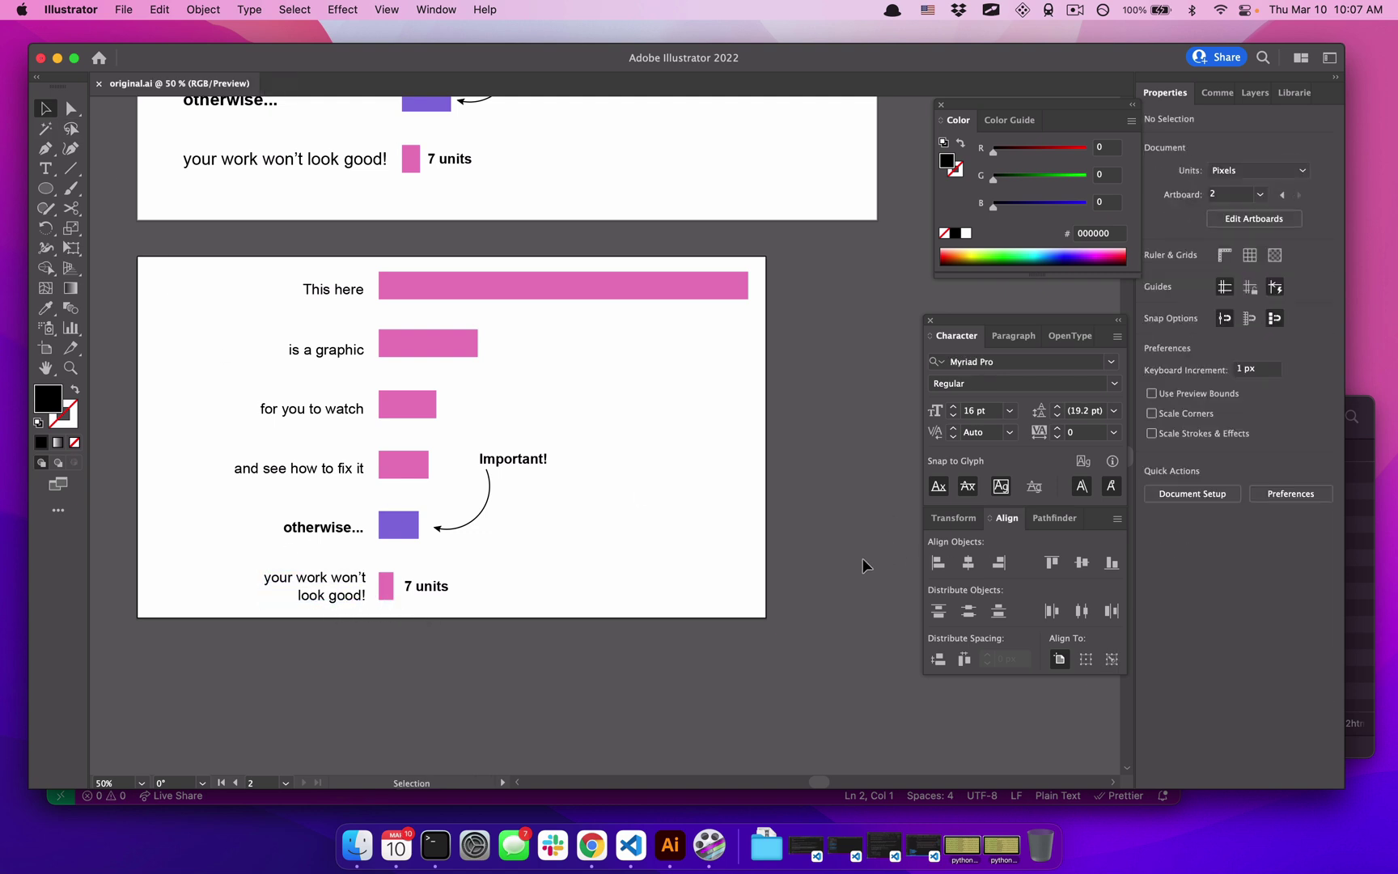
Run the ai2html.js script to export the artboards with the repositioned "your work won't look good!" label.
{"action": "left_click", "coordinate": [124, 9]}
{"action": "mouse_move", "coordinate": [208, 410]}
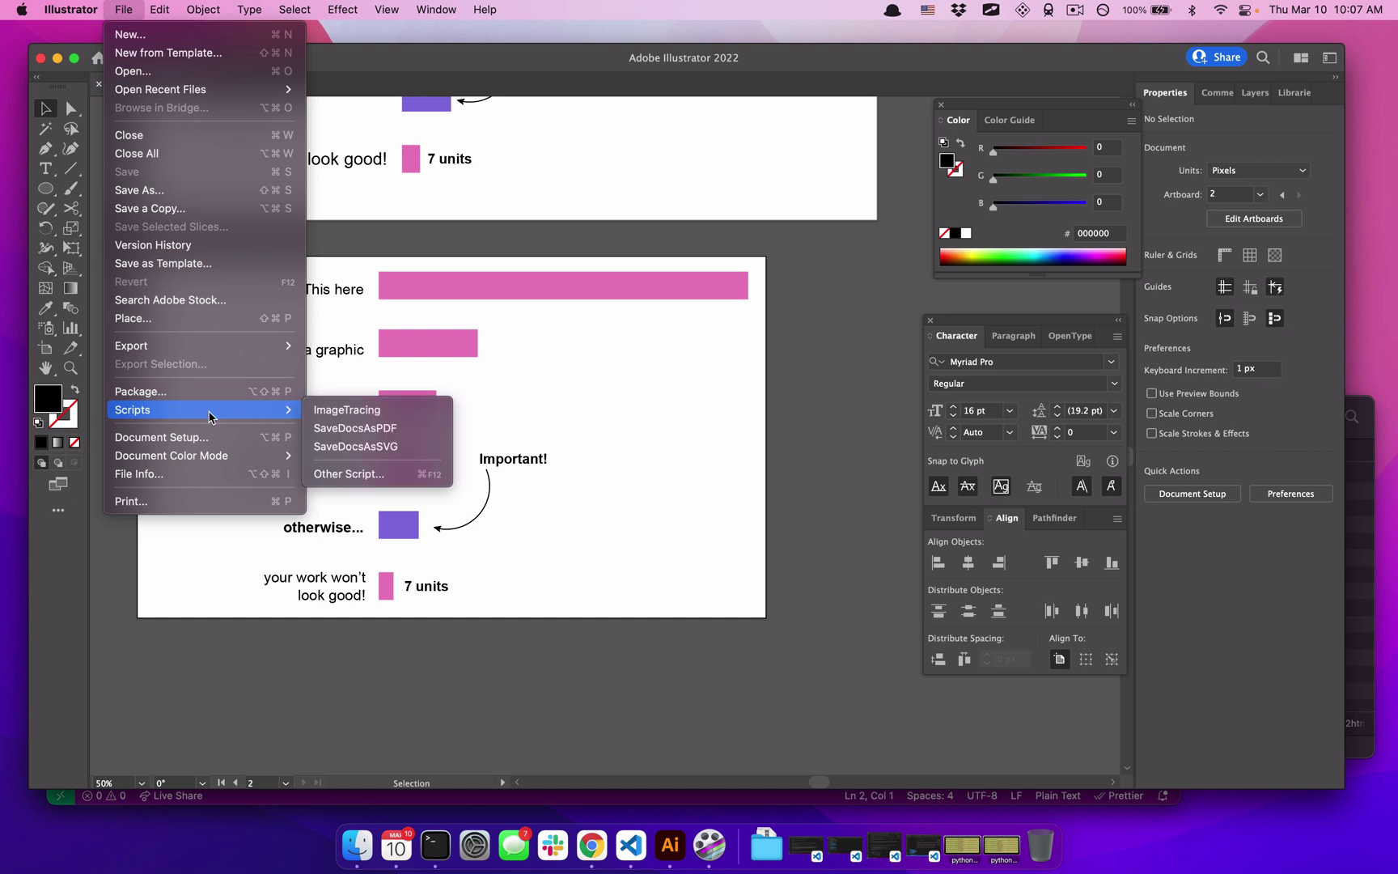
{"action": "left_click", "coordinate": [344, 475]}
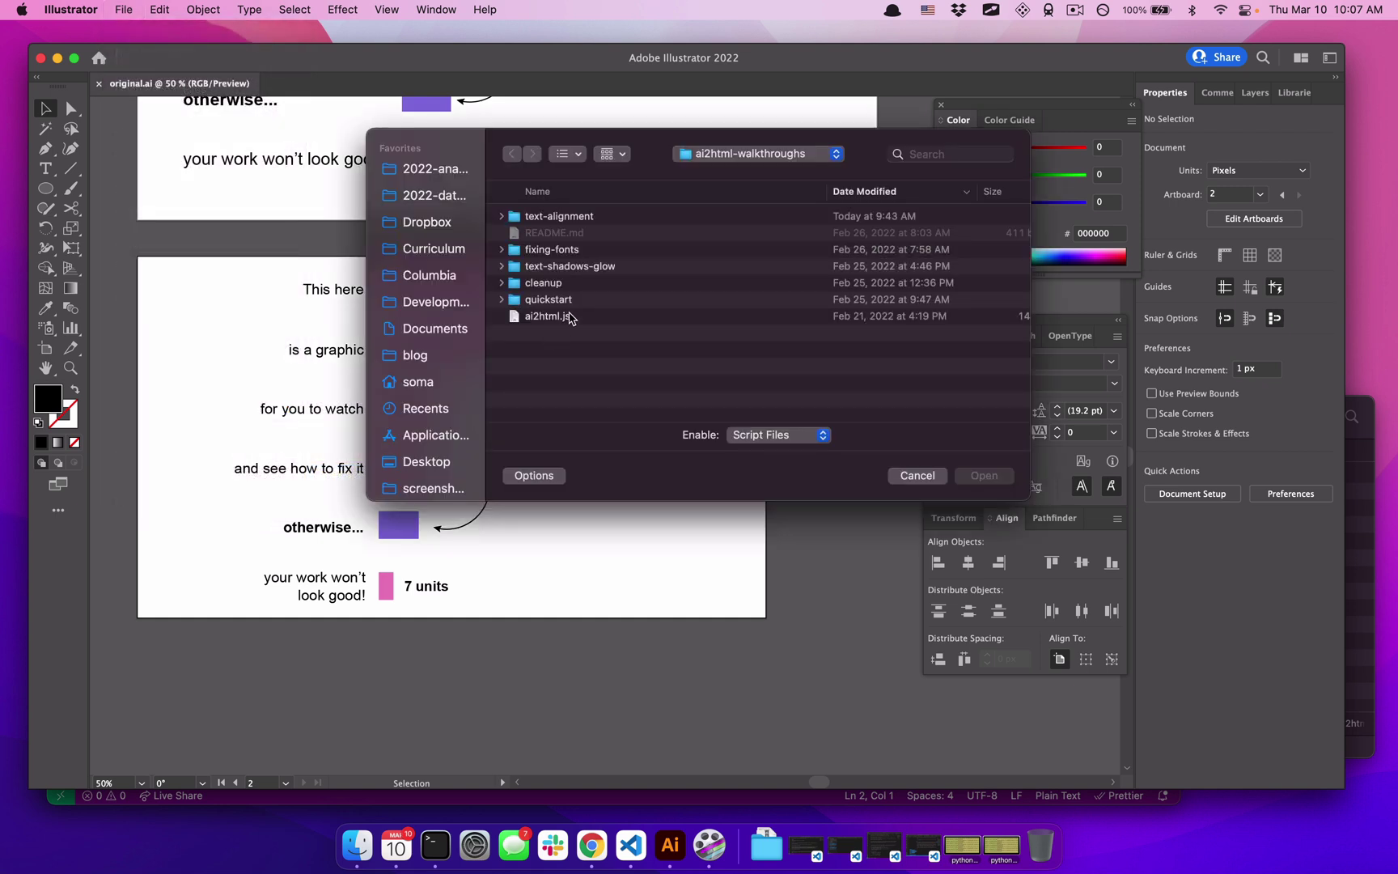
{"action": "double_click", "coordinate": [546, 316]}
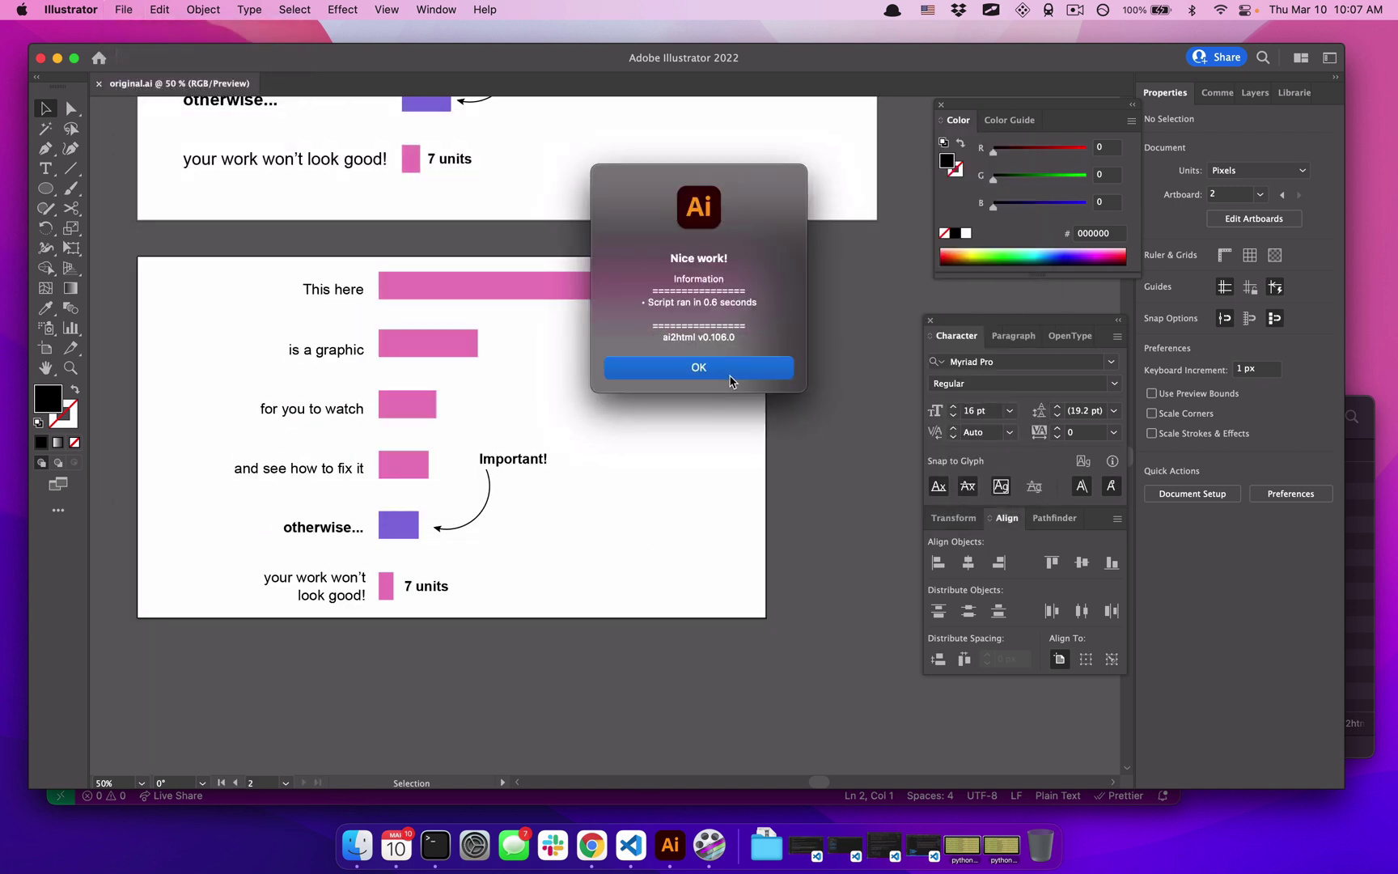
{"action": "left_click", "coordinate": [730, 375]}
Switch to Chrome, reload the exported page and narrow the page area to check the second chart's "and see how to fix it" label.
{"action": "left_click", "coordinate": [591, 845]}
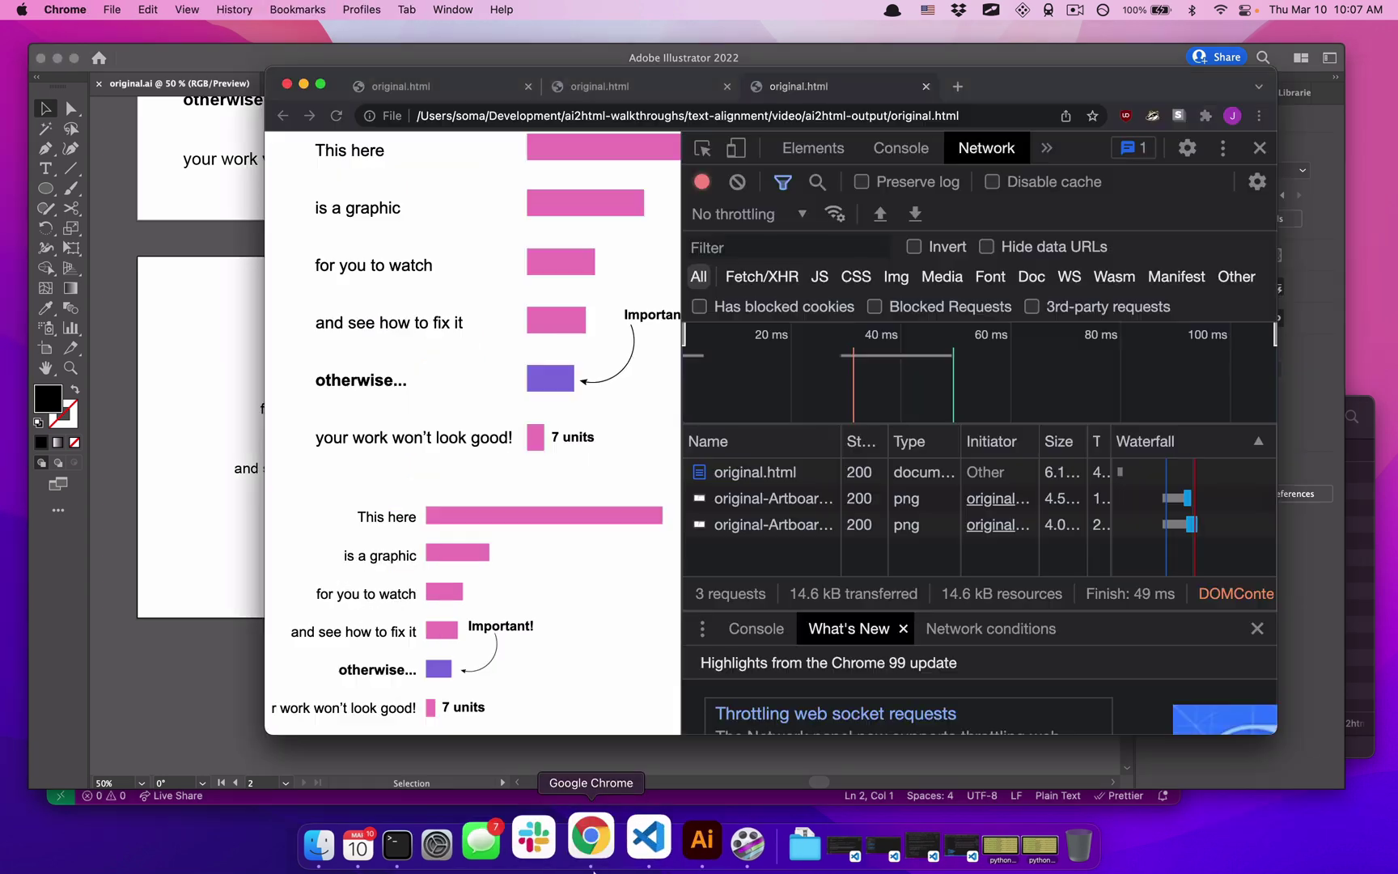
{"action": "left_click", "coordinate": [337, 117]}
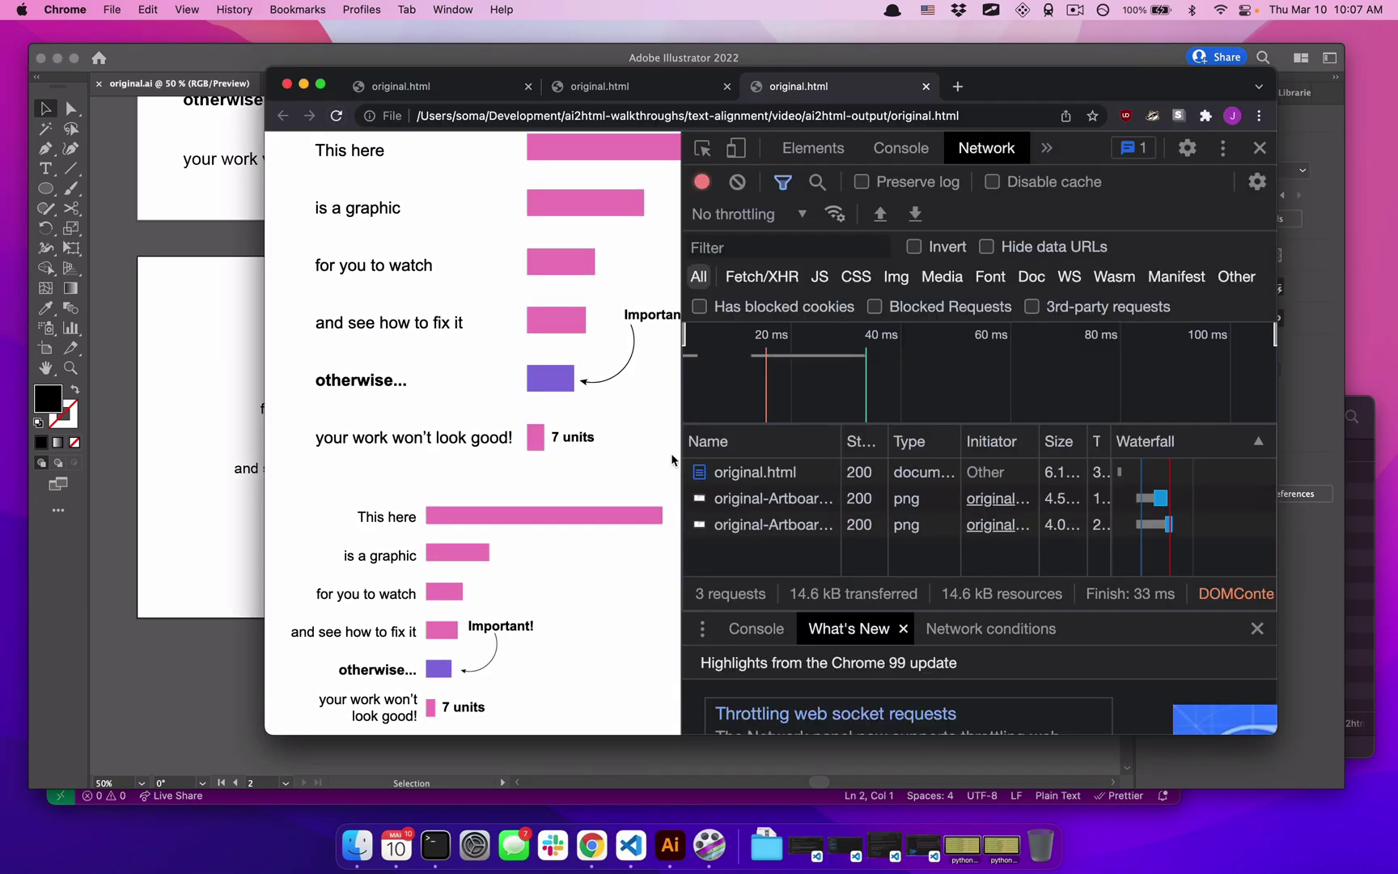
{"action": "left_click_drag", "start_coordinate": [681, 462], "coordinate": [624, 559]}
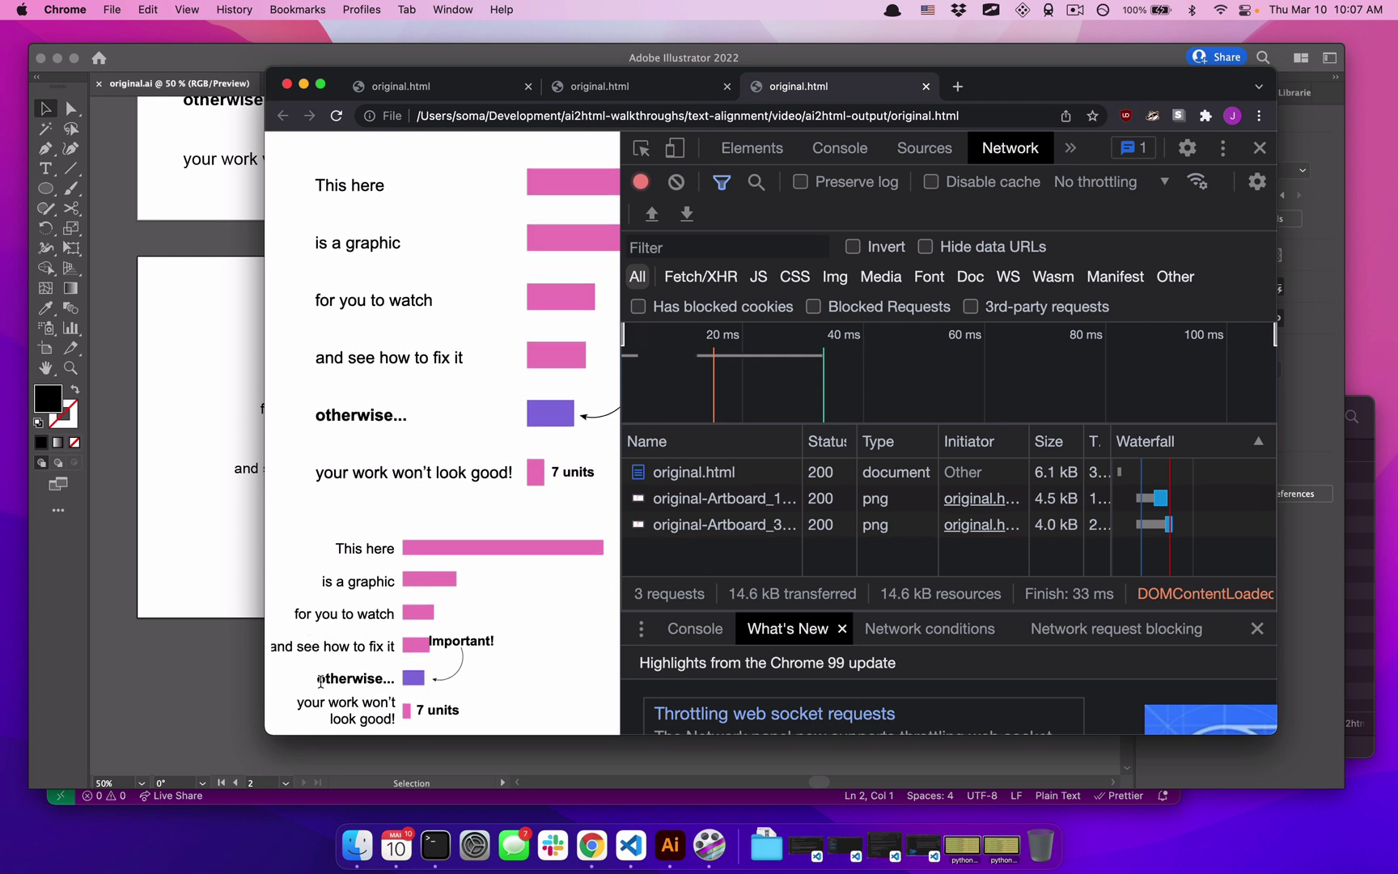
{"action": "left_click_drag", "start_coordinate": [287, 646], "coordinate": [375, 647]}
{"action": "left_click", "coordinate": [375, 646]}
Switch to Illustrator and break the second artboard's "and see how to fix it" label onto two lines after "how".
{"action": "key", "text": "super+Tab"}
{"action": "double_click", "coordinate": [297, 468]}
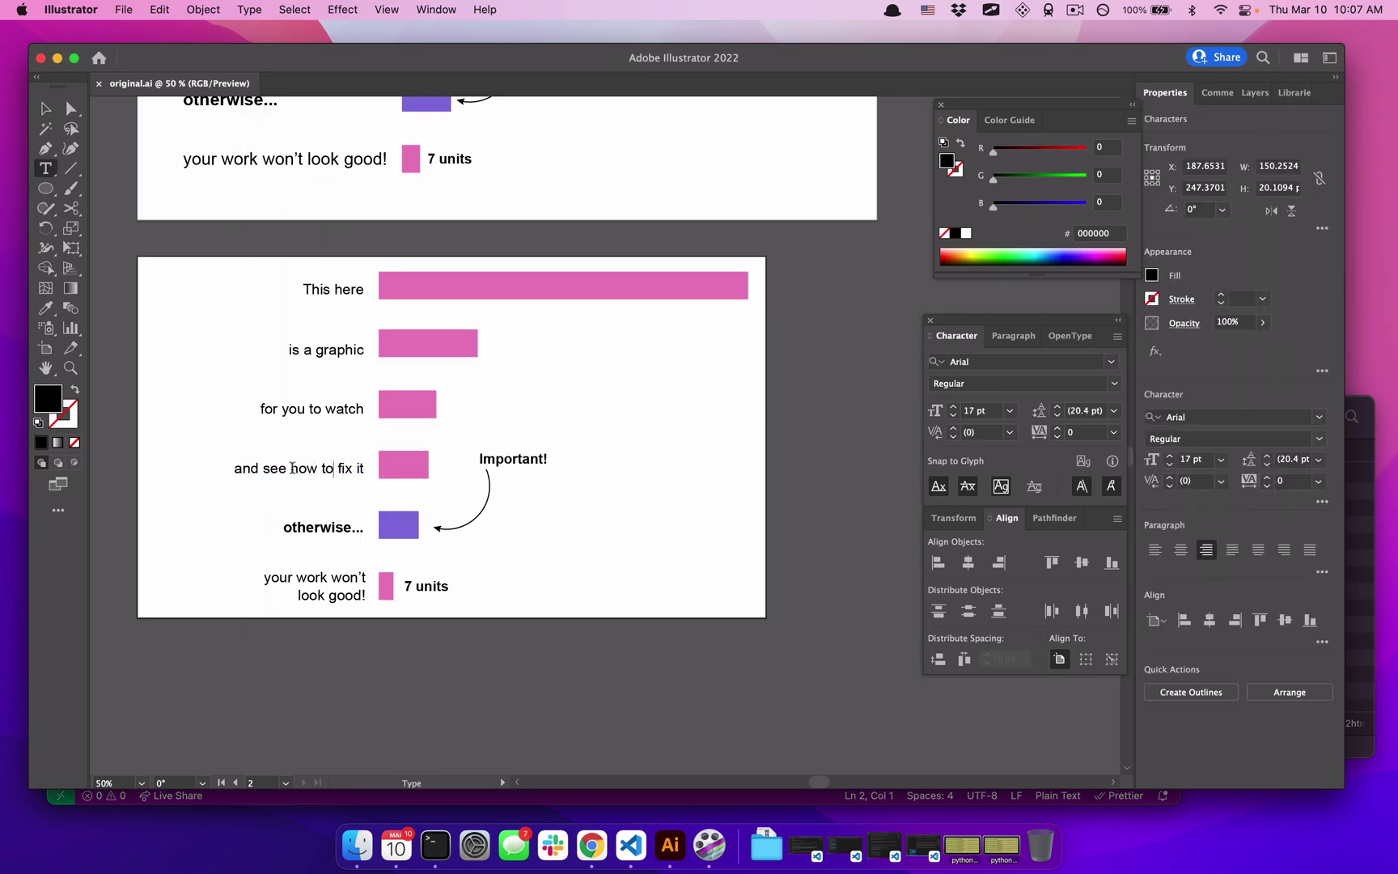
{"action": "left_click", "coordinate": [324, 469]}
{"action": "key", "text": "Return"}
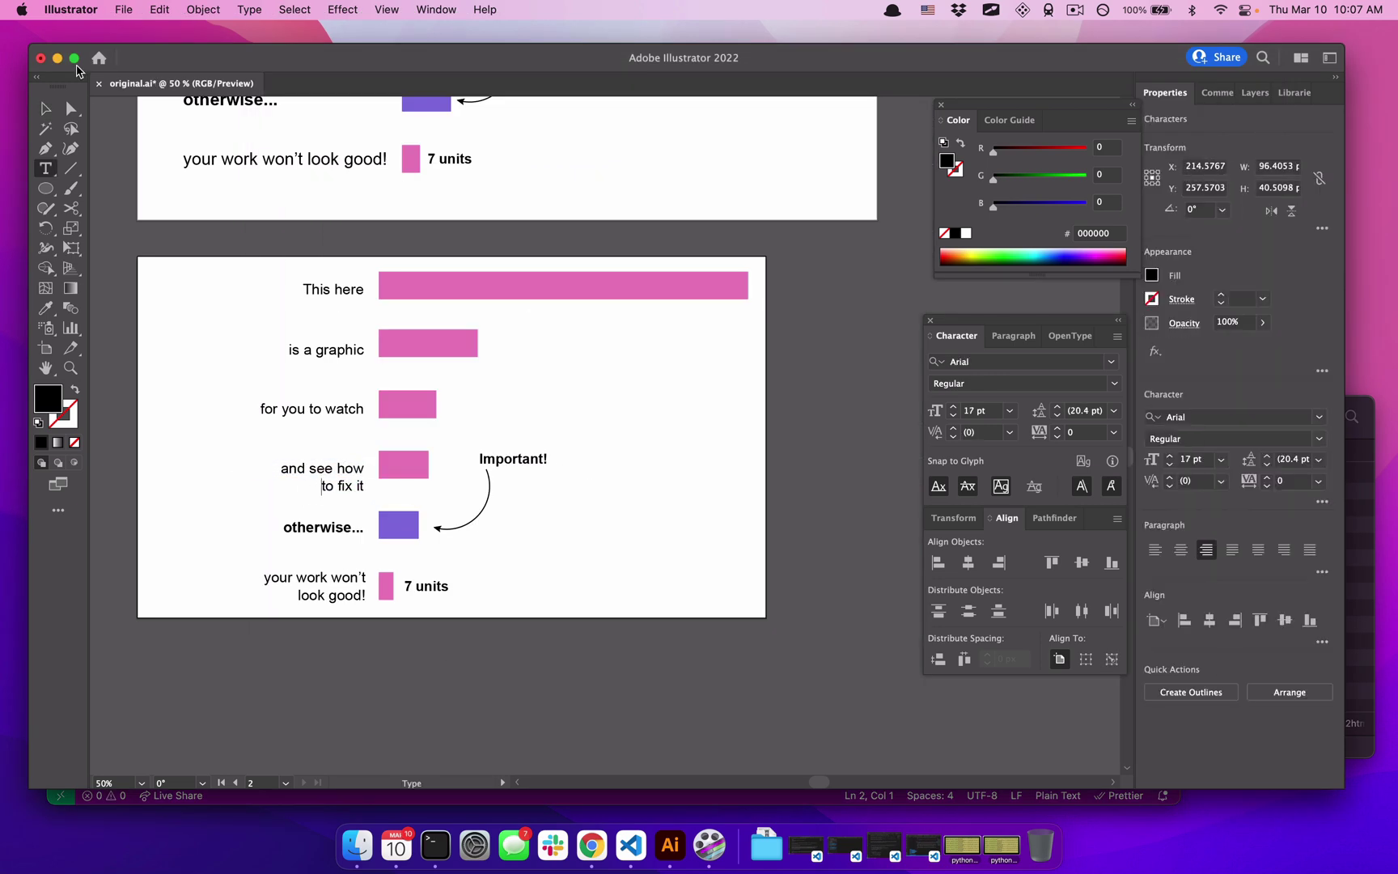
Nudge the two-line "and see how to fix it" label up 14 px to center it beside its bar, and save the document.
{"action": "left_click", "coordinate": [45, 109]}
{"action": "key", "text": "Up"}
{"action": "key", "text": "Up"}
{"action": "key", "text": "Up"}
{"action": "key", "text": "Up"}
{"action": "key", "text": "Up"}
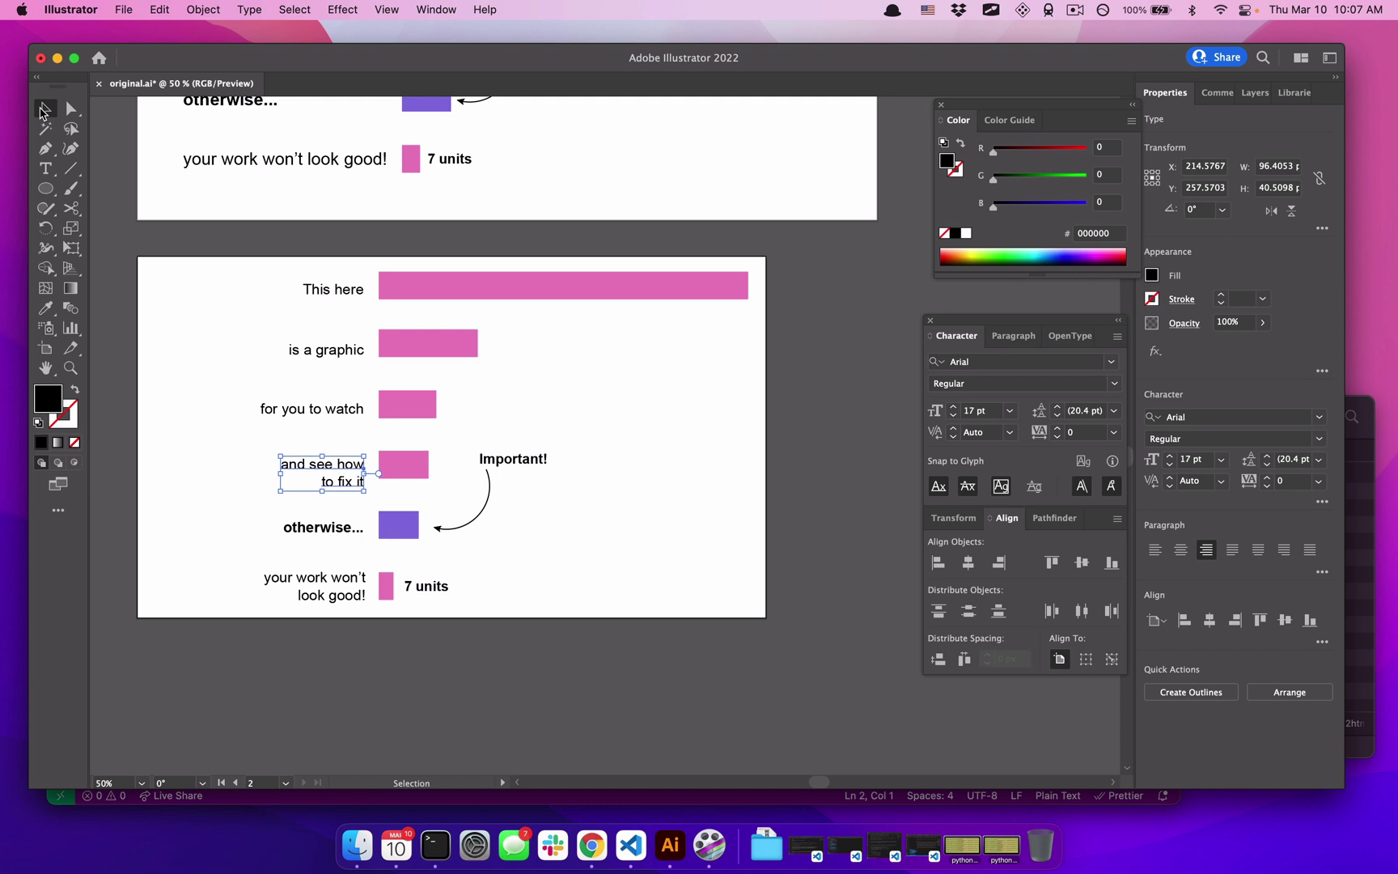
{"action": "key", "text": "Up"}
{"action": "key", "text": "Up"}
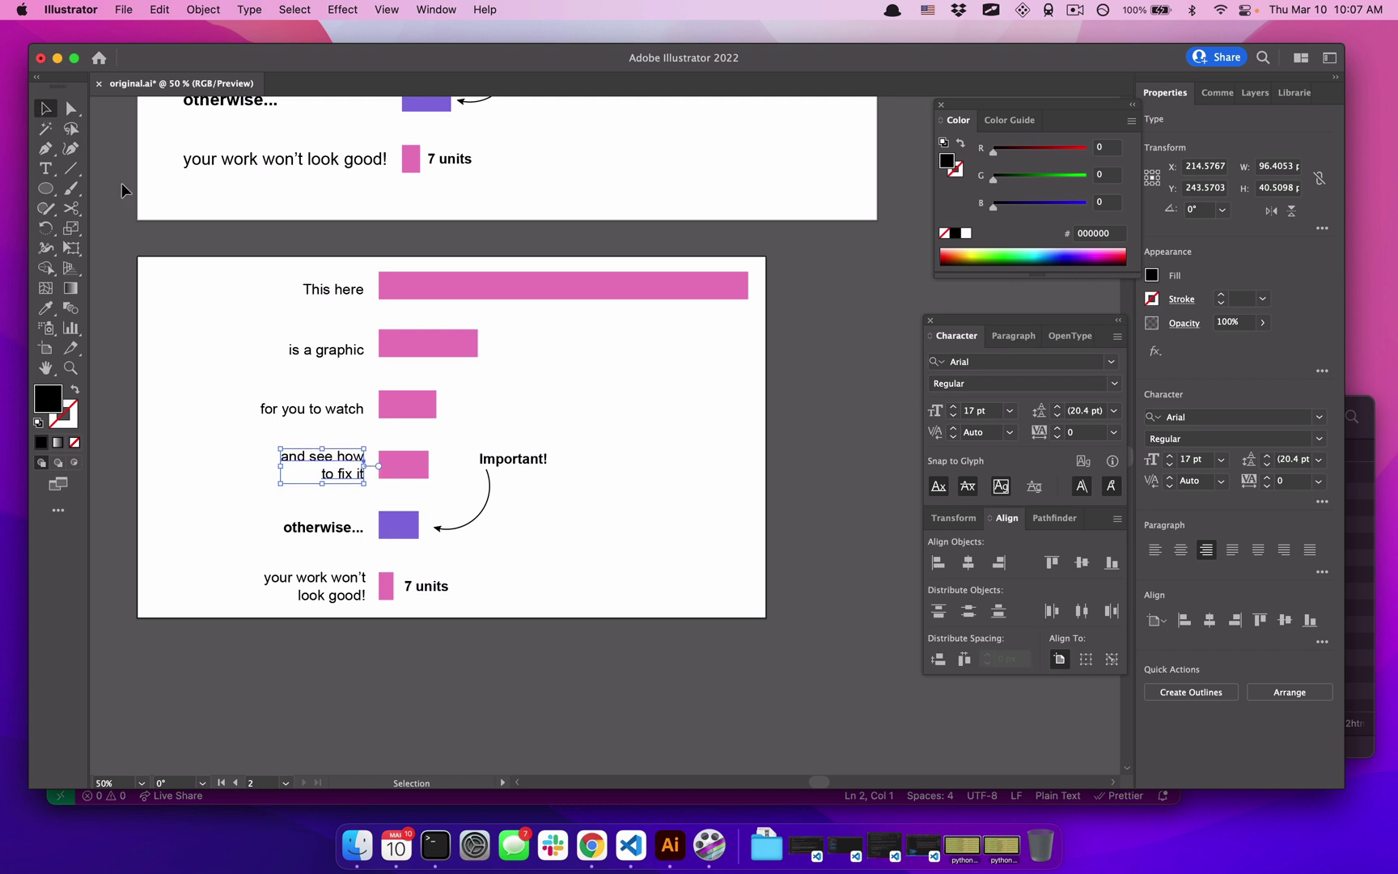
{"action": "left_click", "coordinate": [123, 187]}
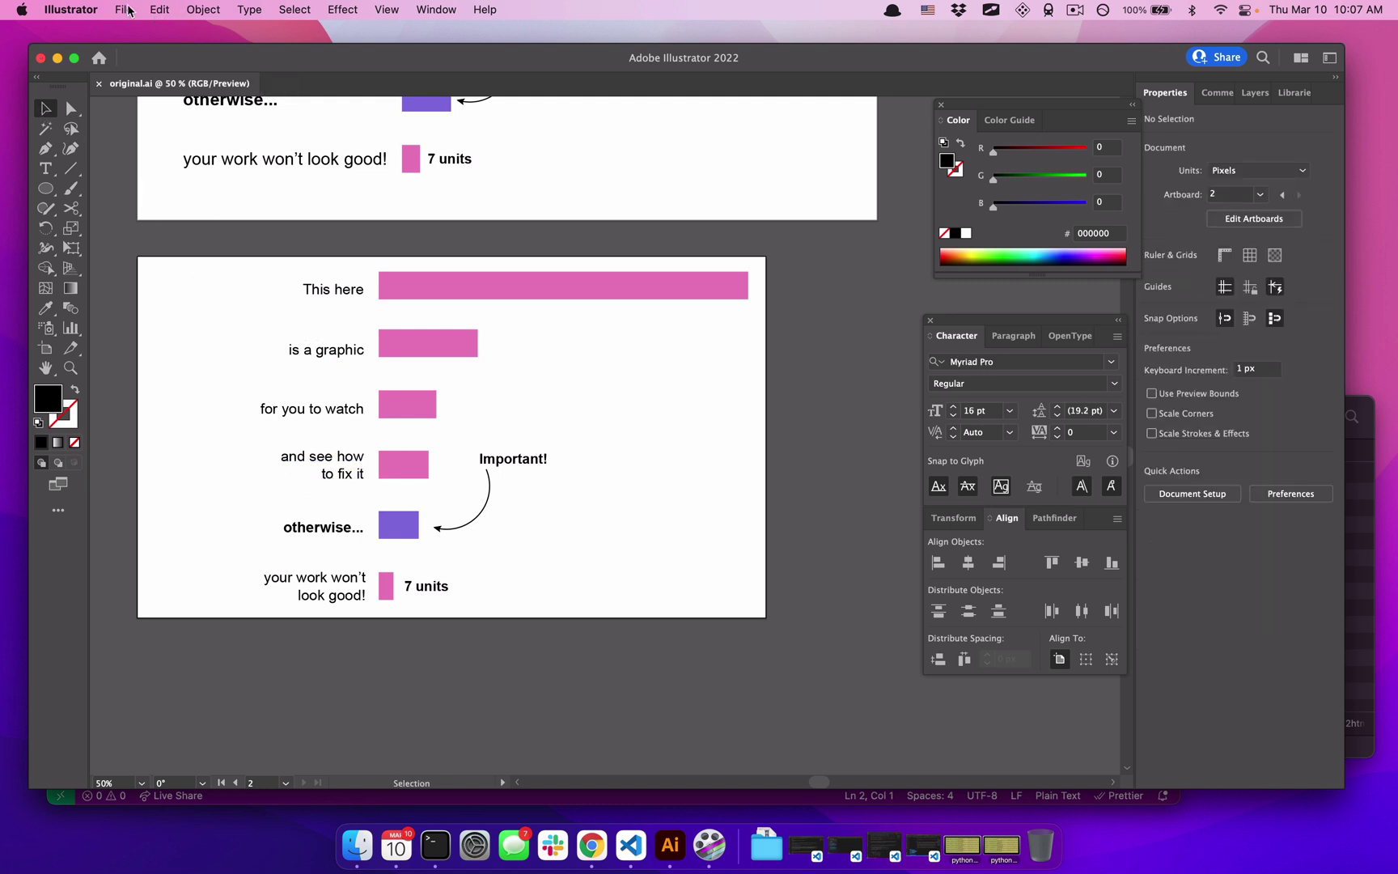
Rerun the ai2html.js script to export the artboards with the wrapped "and see how to fix it" label.
{"action": "left_click", "coordinate": [123, 9]}
{"action": "mouse_move", "coordinate": [282, 344]}
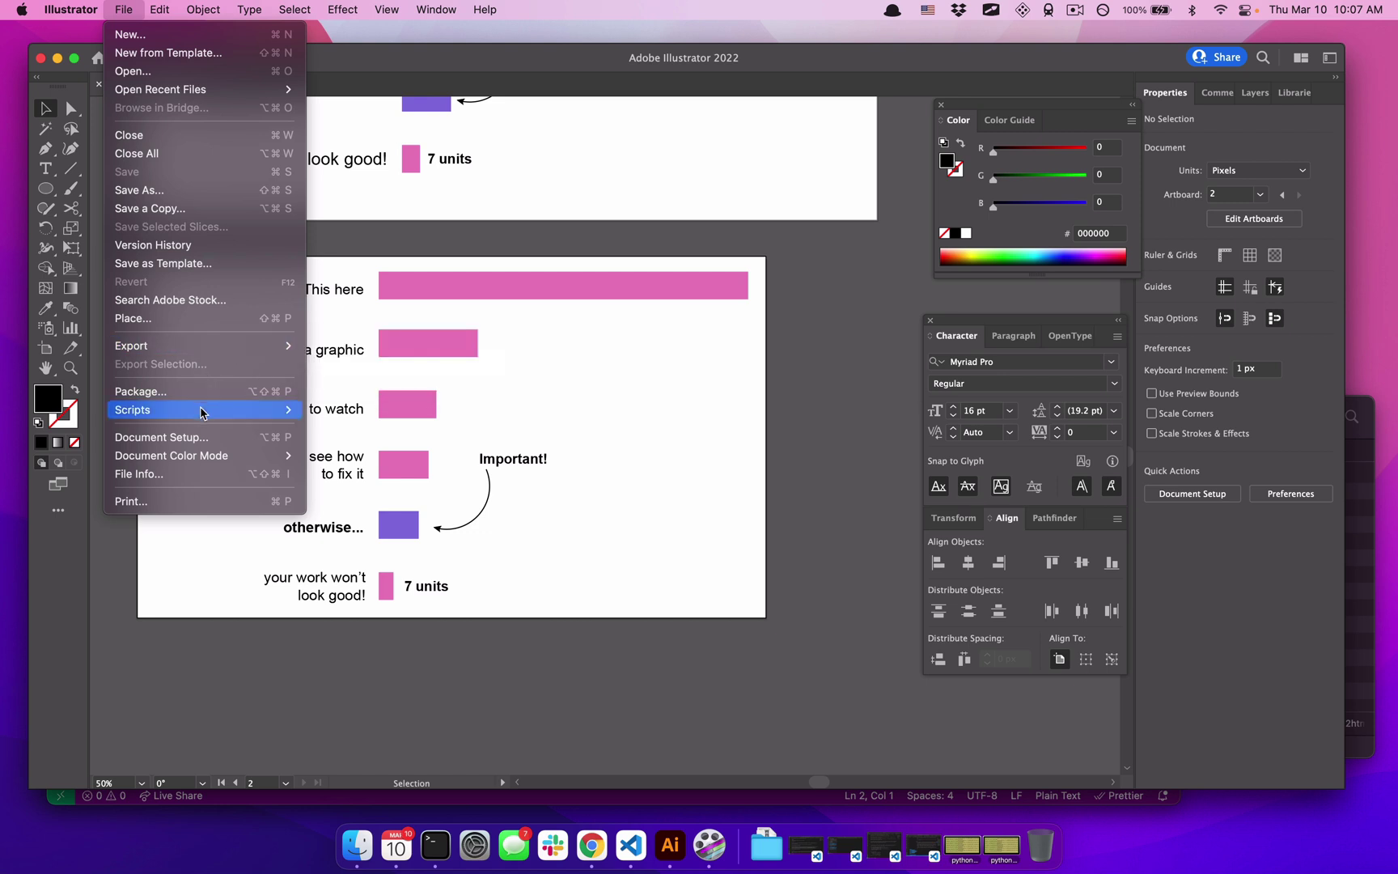
{"action": "mouse_move", "coordinate": [203, 410]}
{"action": "left_click", "coordinate": [397, 470]}
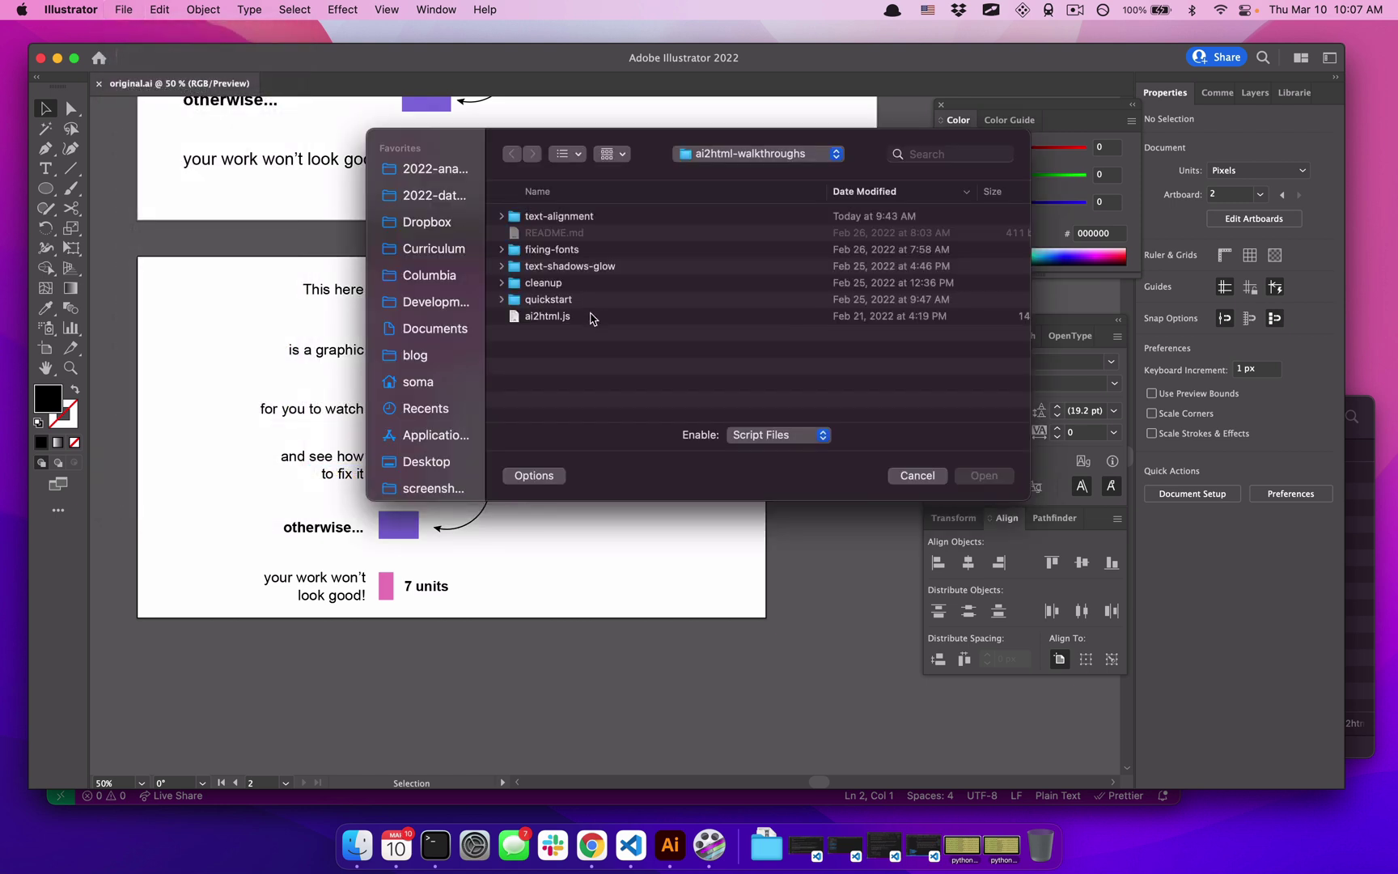
{"action": "double_click", "coordinate": [569, 313]}
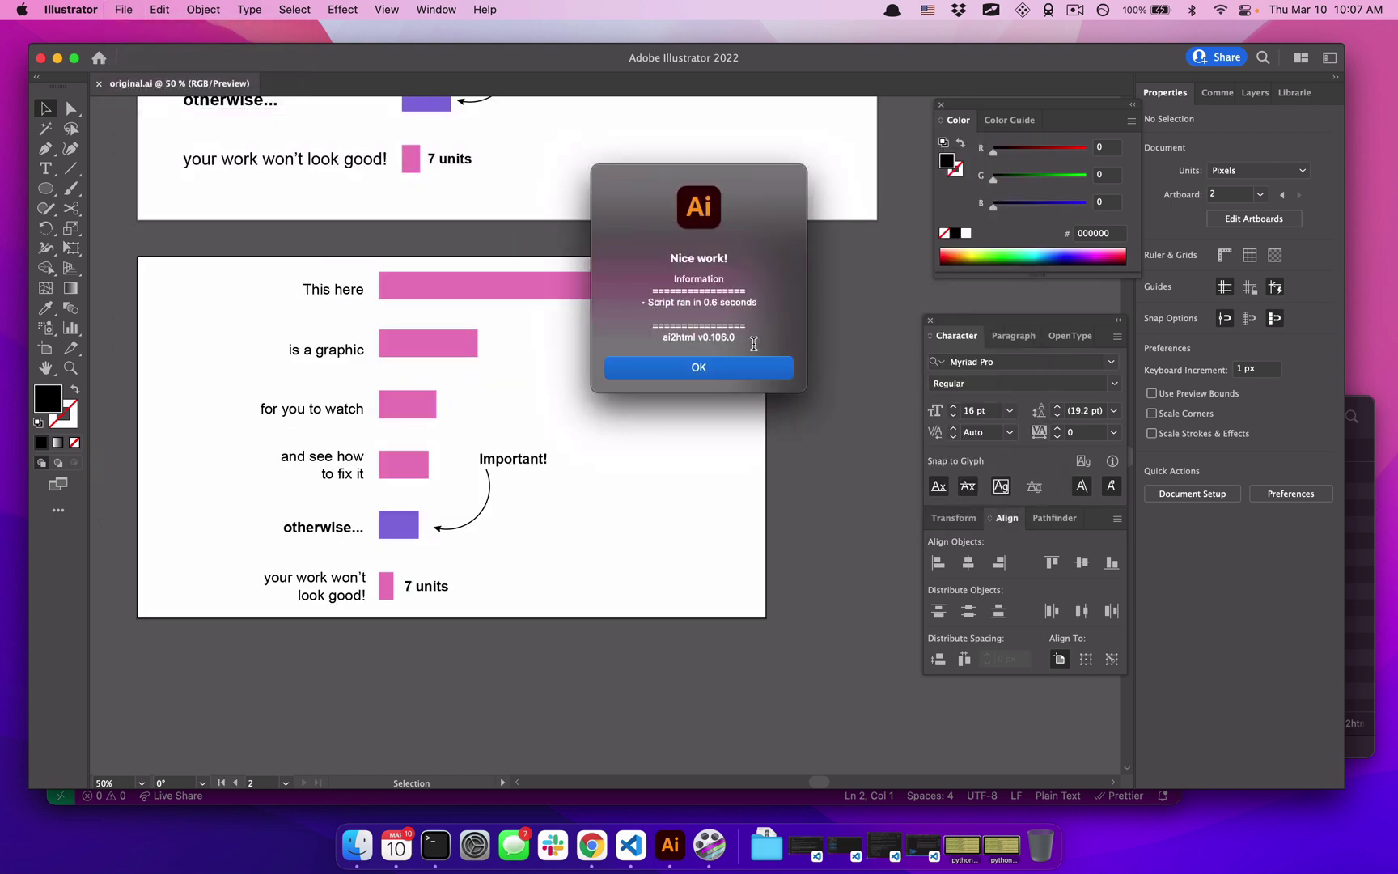
{"action": "left_click", "coordinate": [736, 371]}
Switch to Chrome, reload the exported page and vary the page area's width to check how the second chart's labels adapt.
{"action": "left_click", "coordinate": [339, 116]}
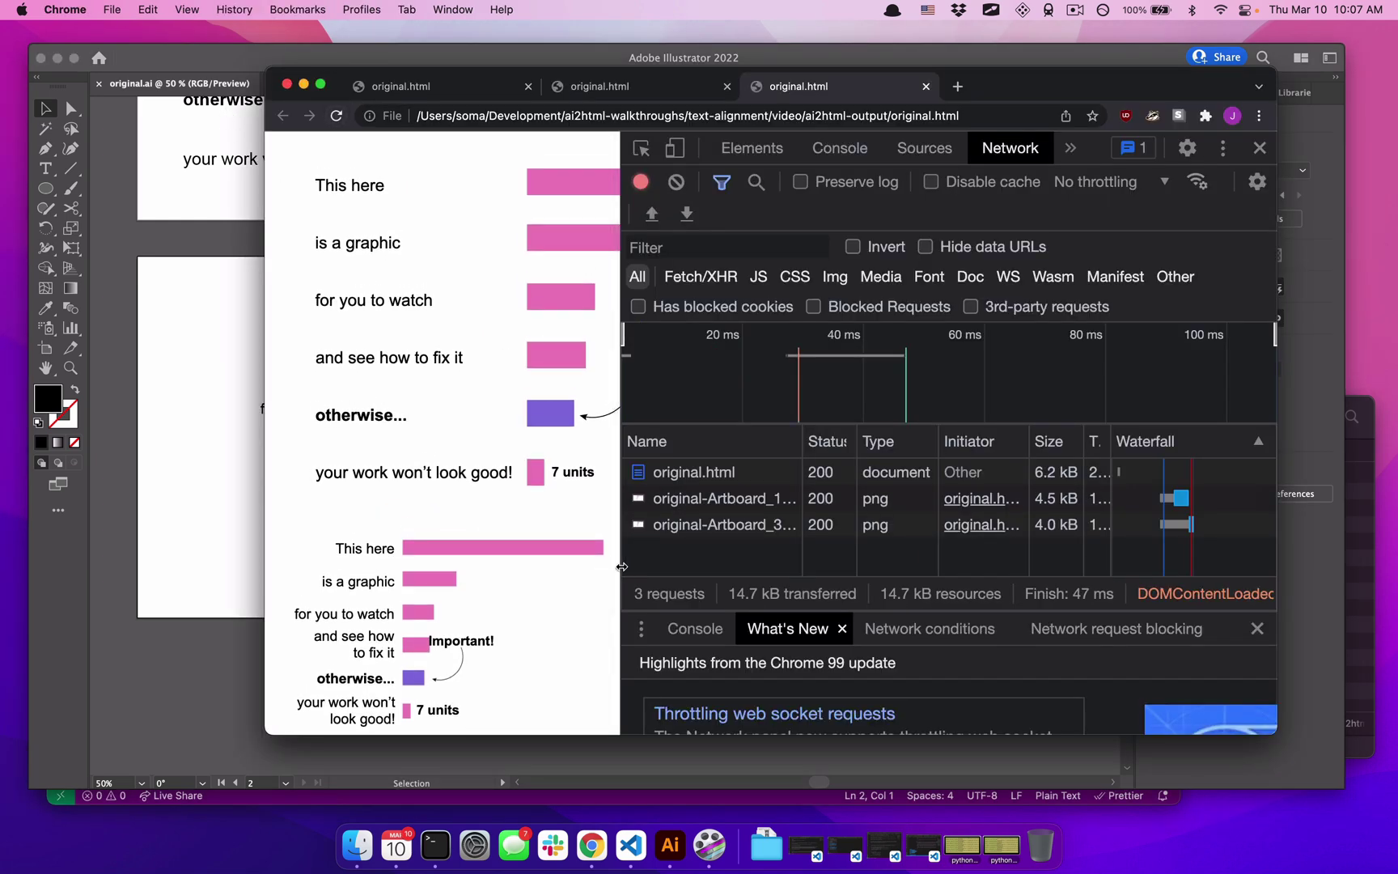
{"action": "left_click_drag", "start_coordinate": [622, 567], "coordinate": [566, 570]}
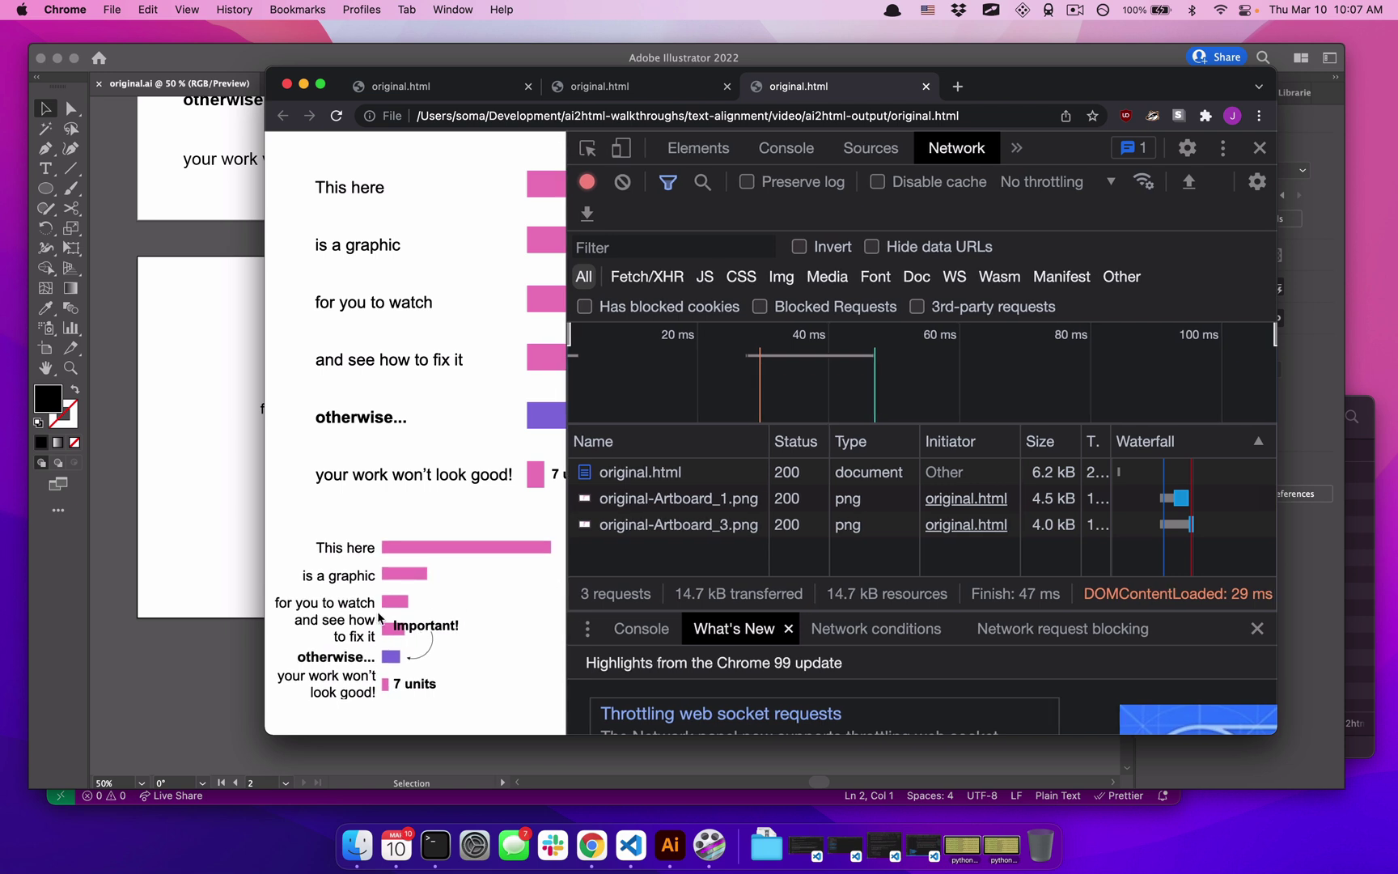
{"action": "left_click_drag", "start_coordinate": [569, 356], "coordinate": [993, 360]}
{"action": "left_click_drag", "start_coordinate": [994, 429], "coordinate": [718, 397]}
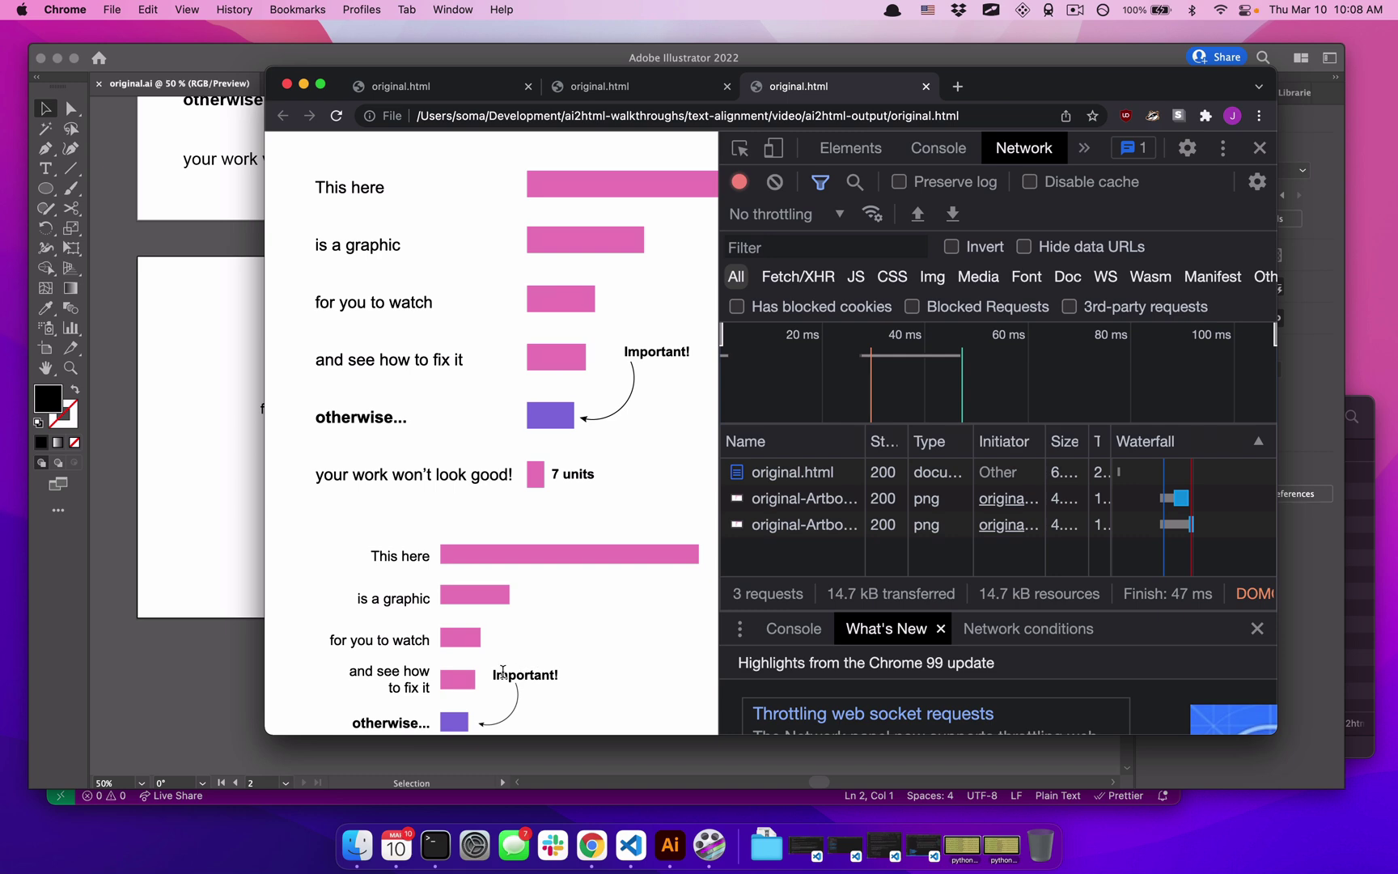
Narrow the page area again and examine the "Important!" and unit labels' positions relative to the bars in the second chart.
{"action": "double_click", "coordinate": [503, 674]}
{"action": "left_click_drag", "start_coordinate": [719, 620], "coordinate": [577, 624]}
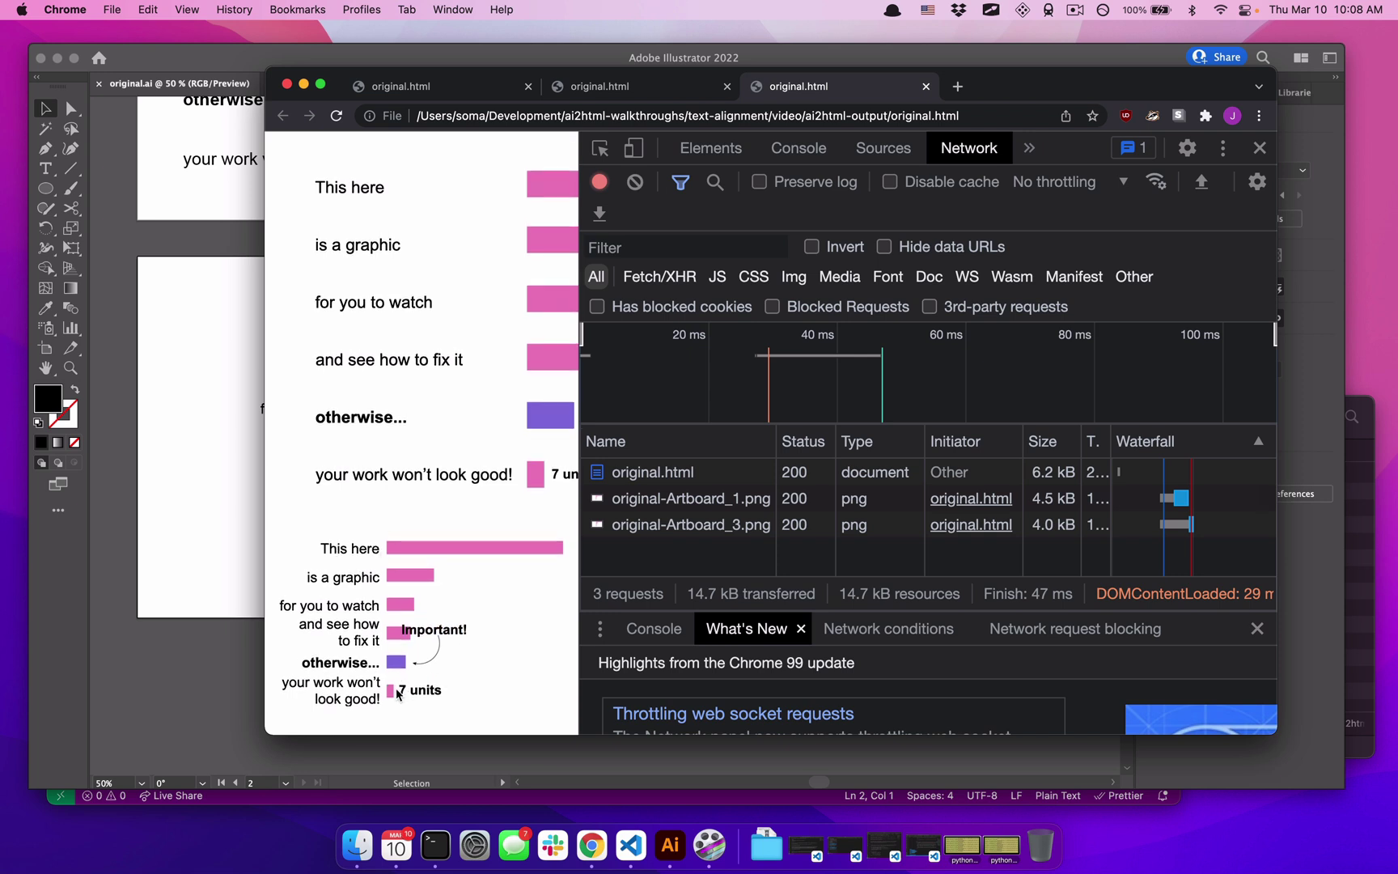
{"action": "scroll", "coordinate": [471, 607], "scroll_direction": "right", "scroll_amount": 10}
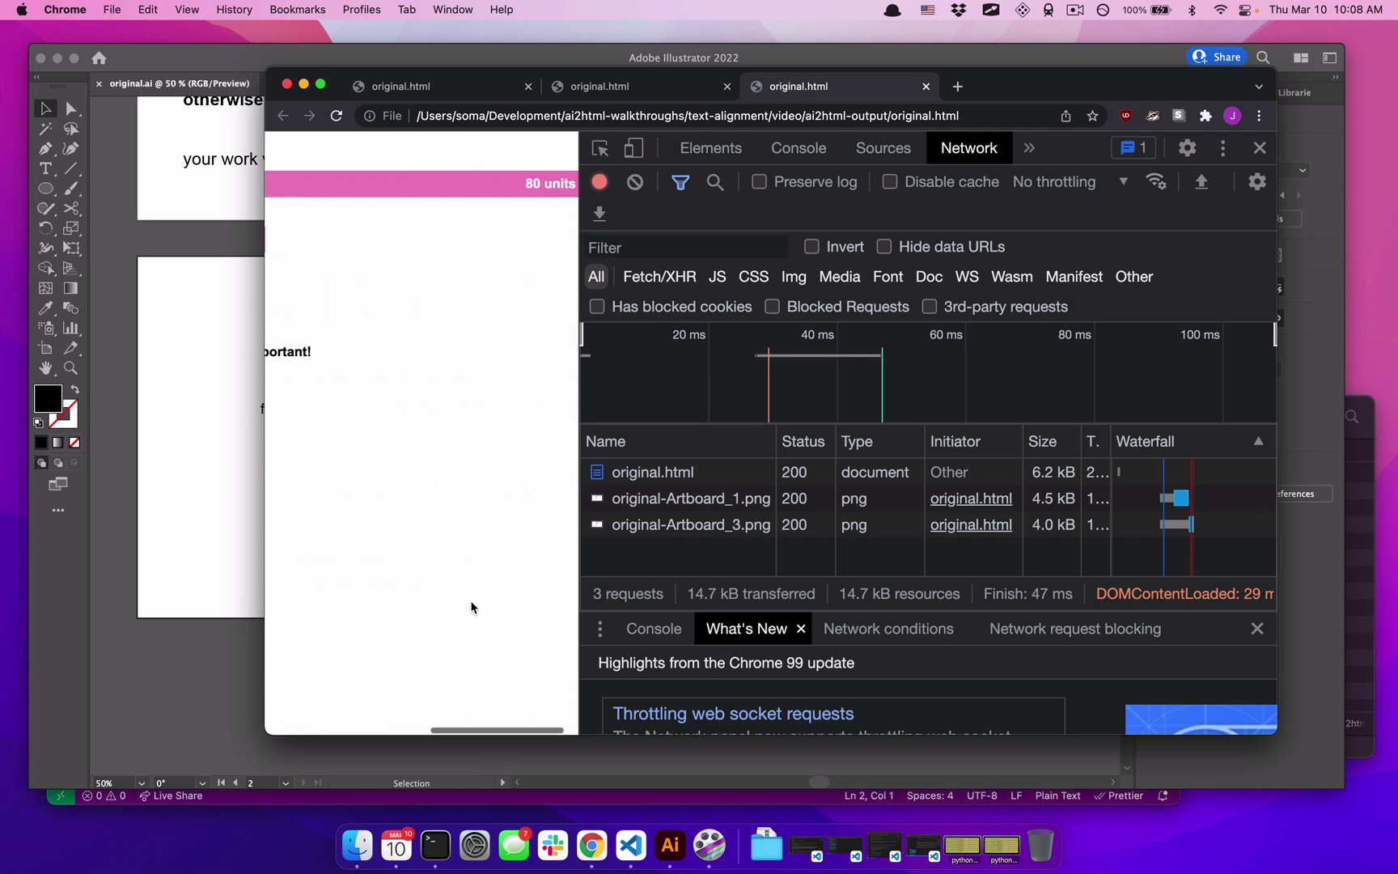
{"action": "scroll", "coordinate": [374, 663], "scroll_direction": "left", "scroll_amount": 10}
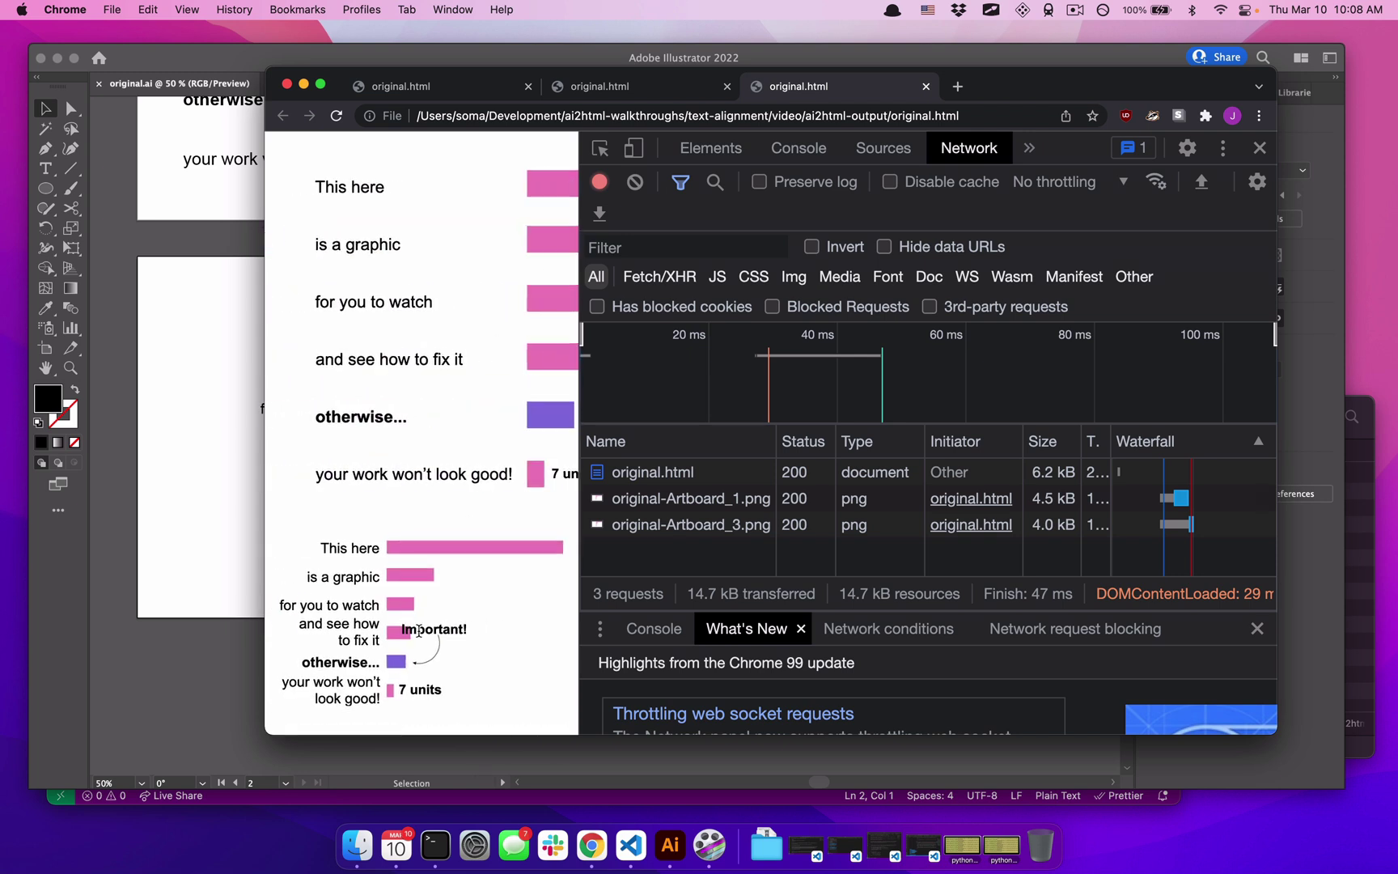
{"action": "triple_click", "coordinate": [403, 629]}
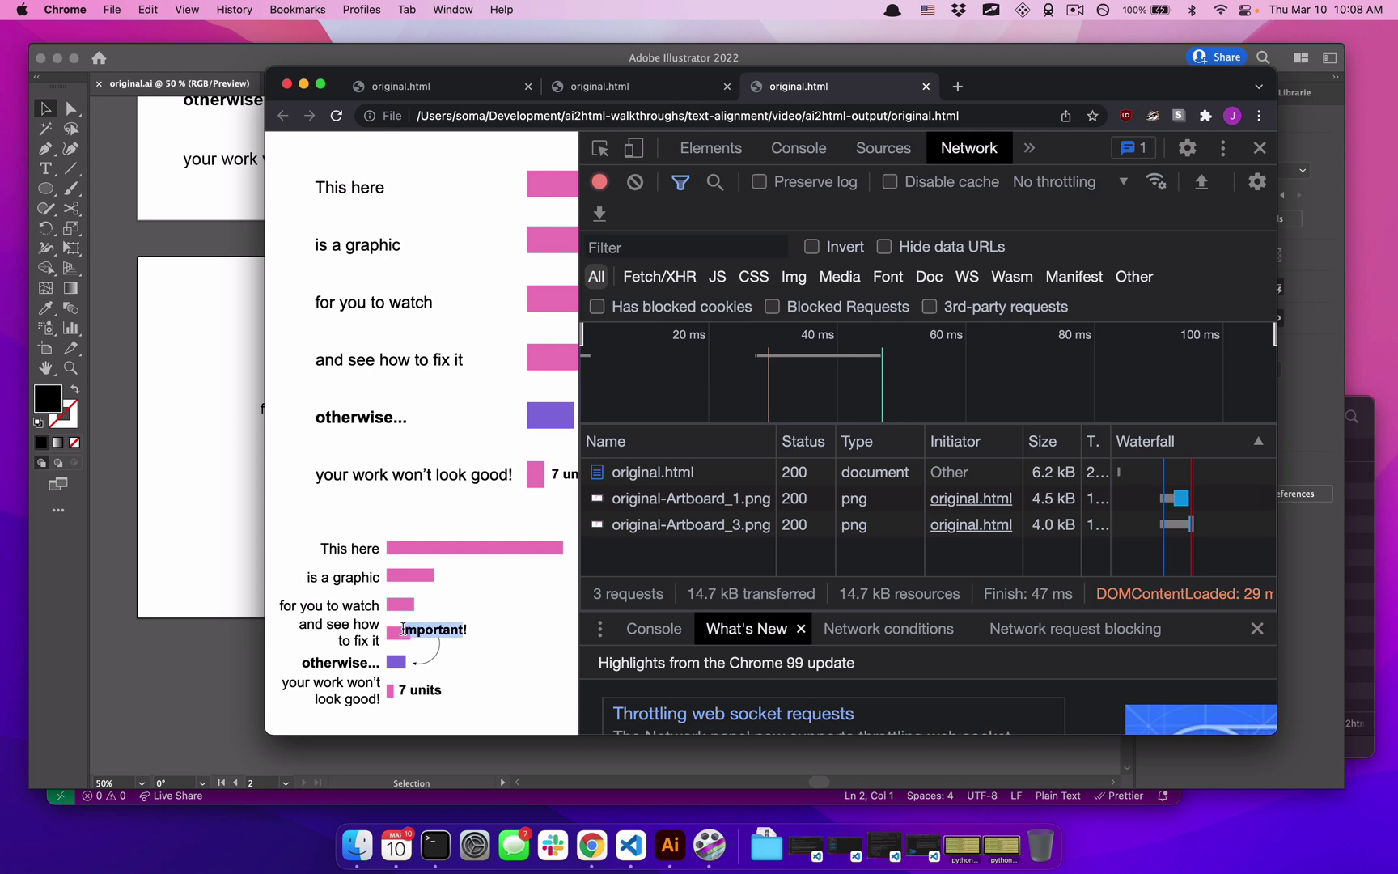
{"action": "left_click", "coordinate": [437, 626]}
Switch to Illustrator, left-align the second artboard's "Important!" text and move it back above the start of the curved arrow.
{"action": "key", "text": "cmd+Tab"}
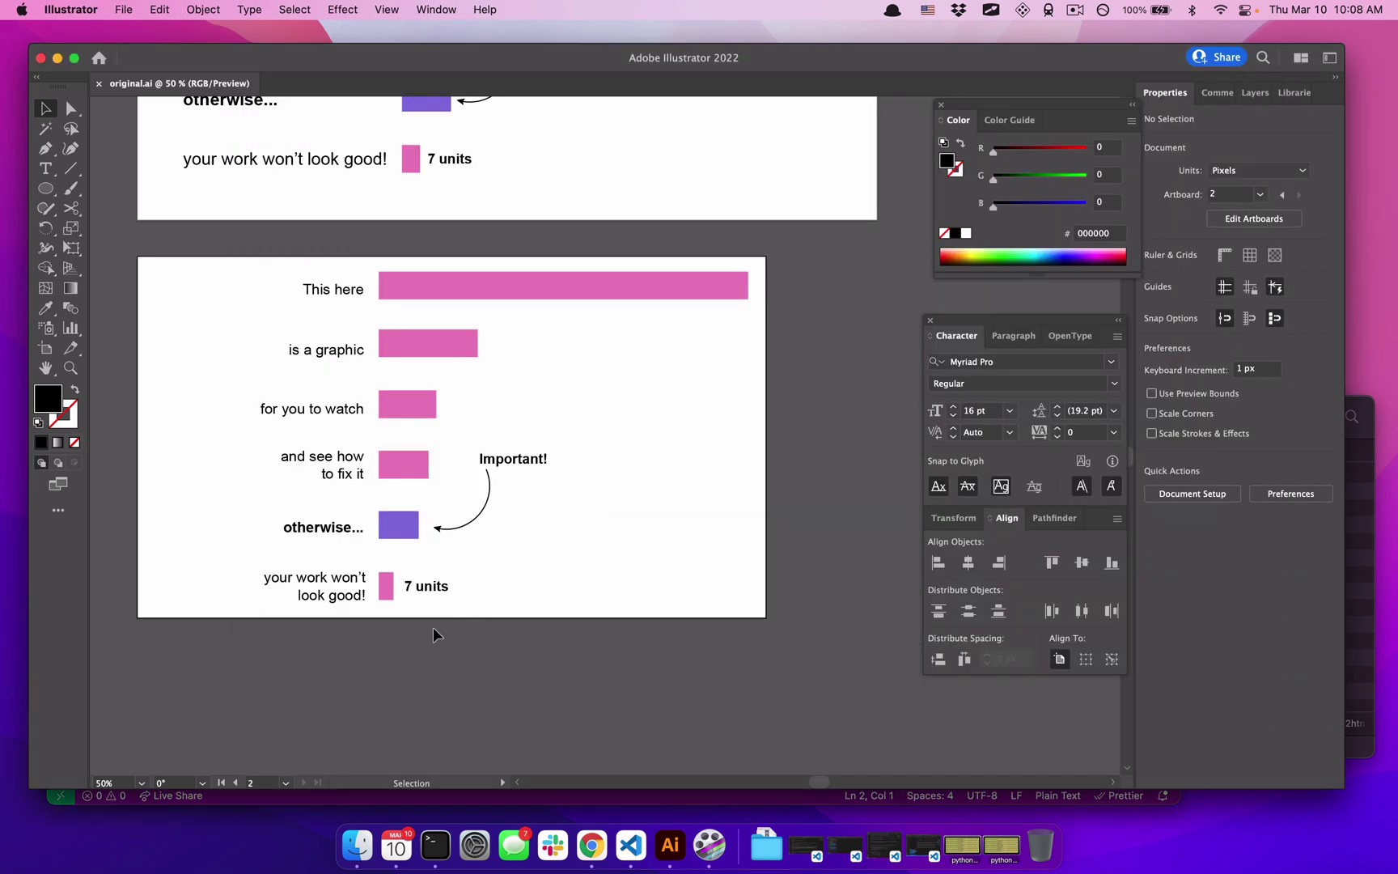
{"action": "left_click", "coordinate": [508, 463]}
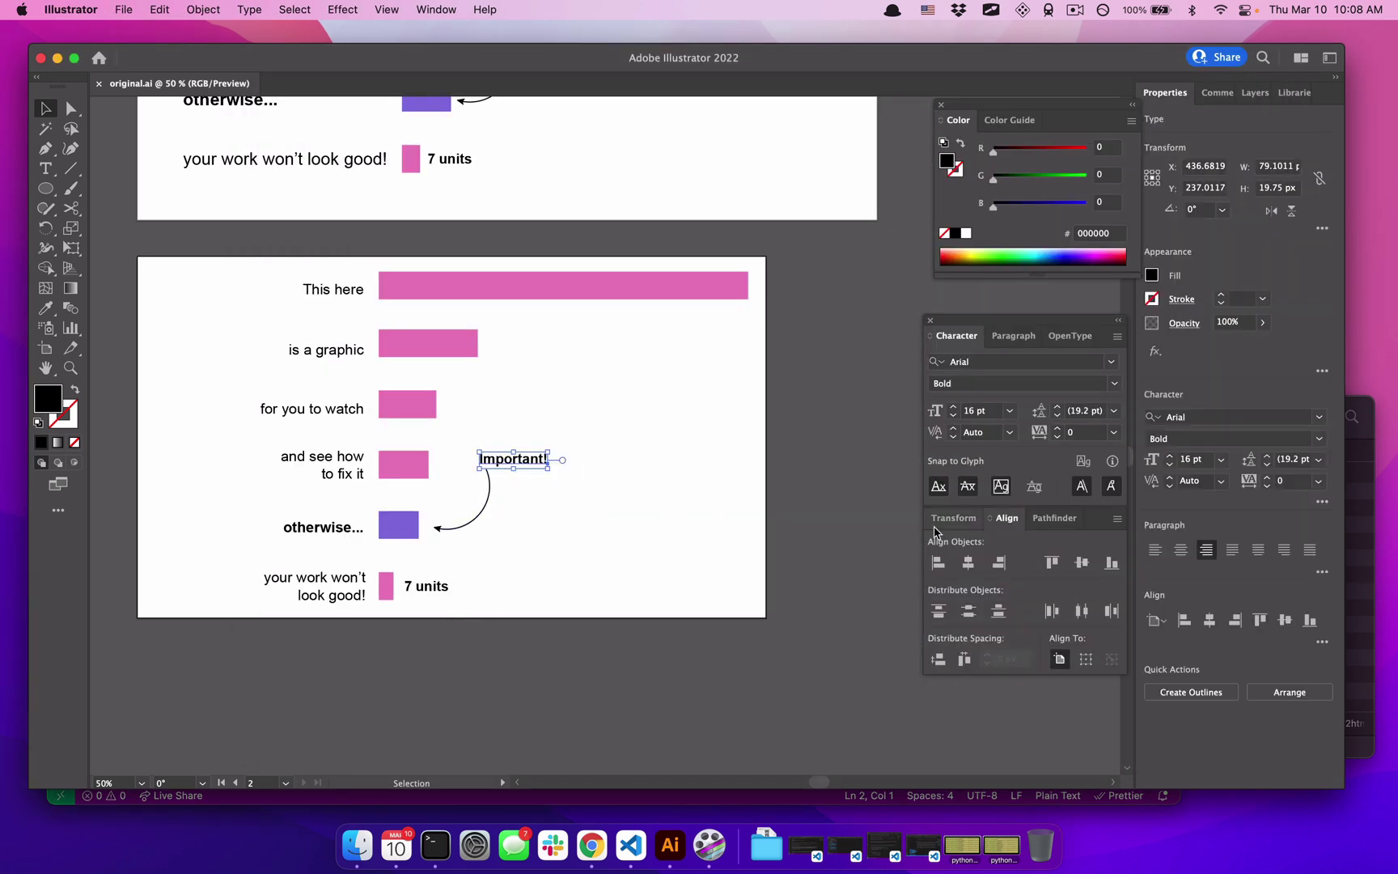
{"action": "left_click", "coordinate": [1013, 338]}
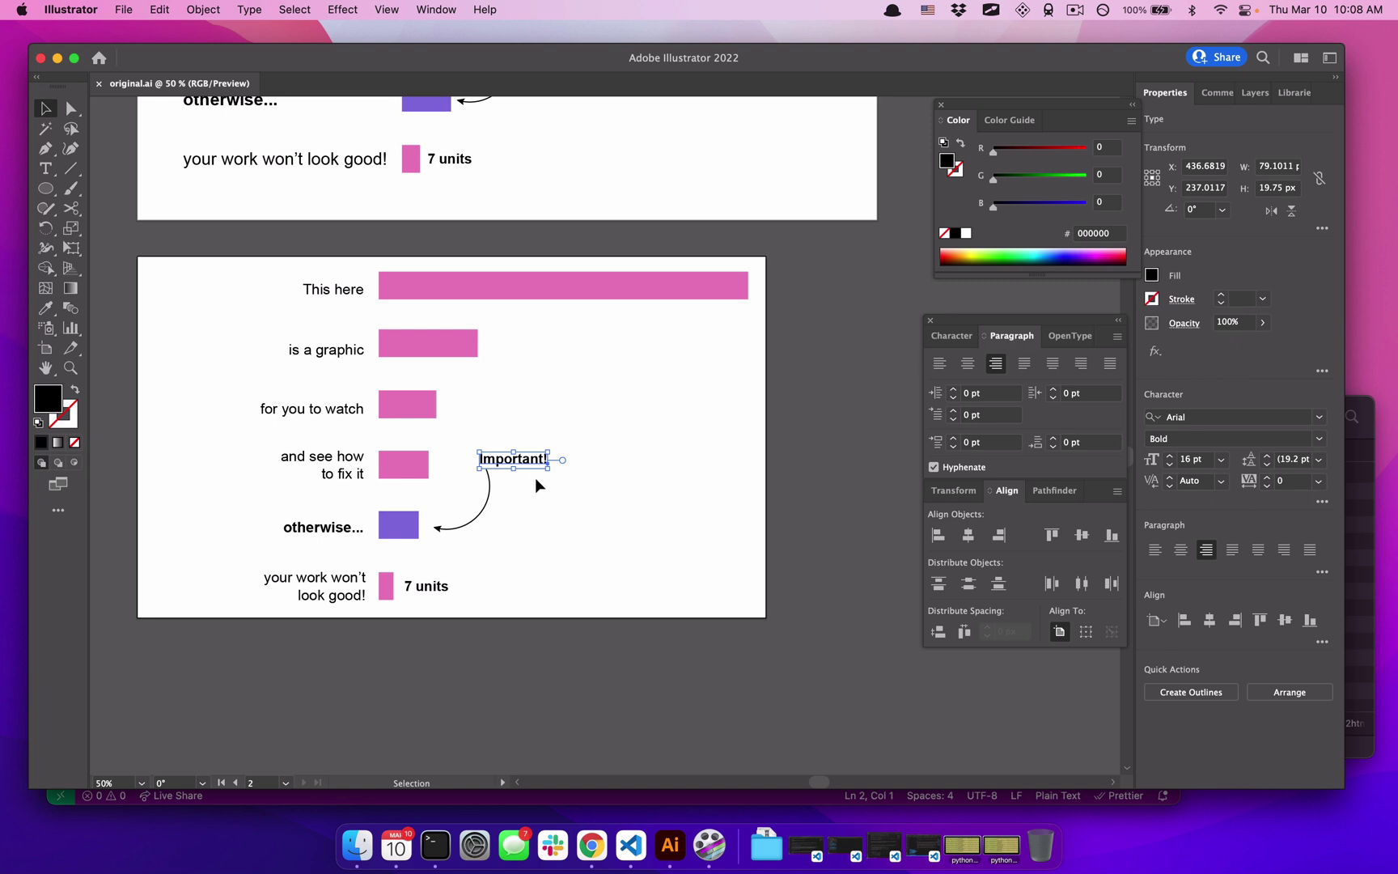
{"action": "left_click", "coordinate": [939, 363]}
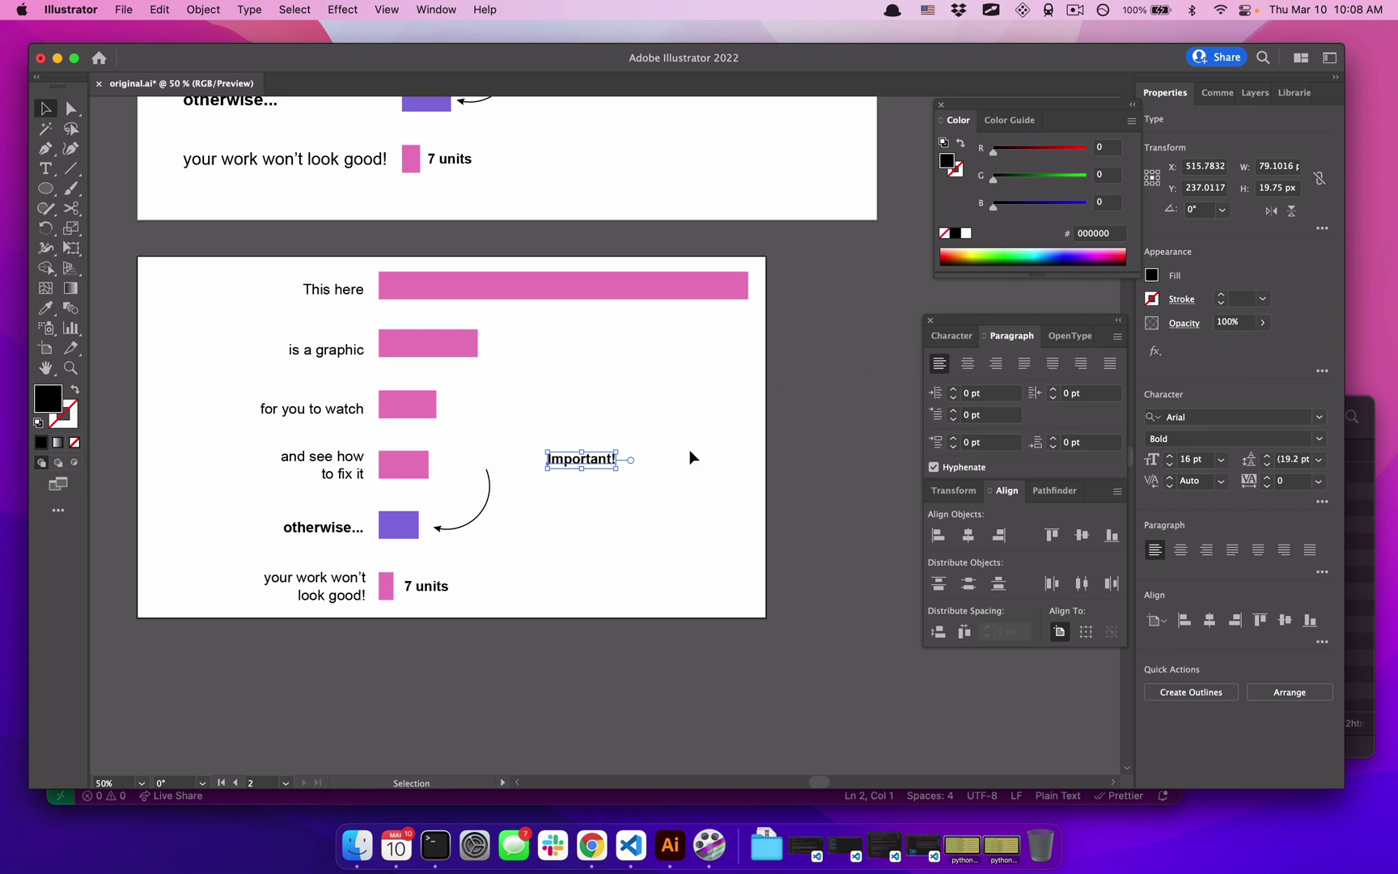
{"action": "left_click_drag", "start_coordinate": [590, 457], "coordinate": [523, 463]}
{"action": "left_click", "coordinate": [555, 513]}
Left-align the first artboard's "Important!" text and move it back above its curved arrow.
{"action": "scroll", "coordinate": [593, 491], "scroll_direction": "up", "scroll_amount": 5}
{"action": "scroll", "coordinate": [593, 490], "scroll_direction": "right", "scroll_amount": 1}
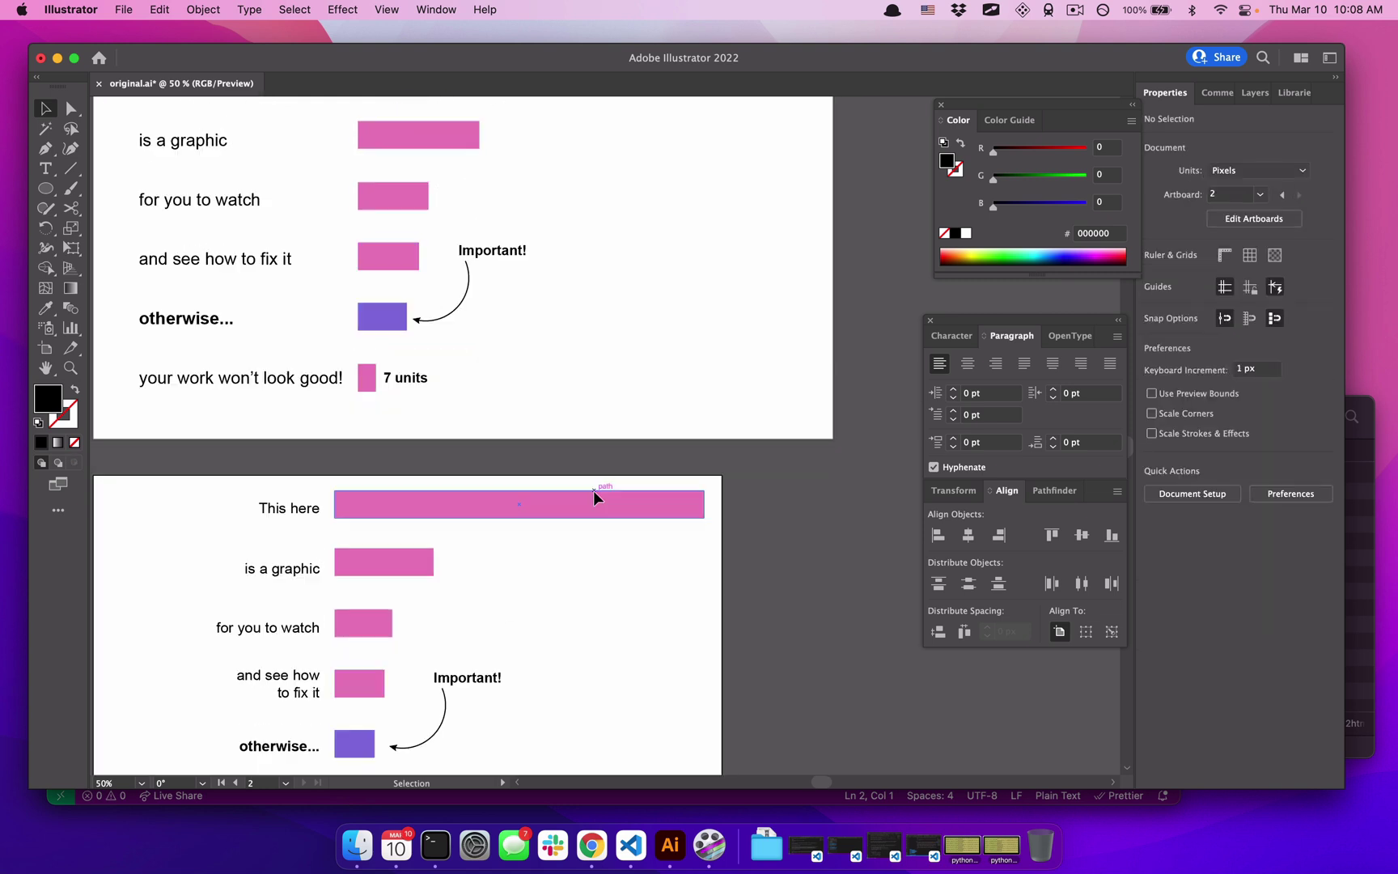
{"action": "left_click", "coordinate": [495, 277]}
{"action": "left_click", "coordinate": [939, 365]}
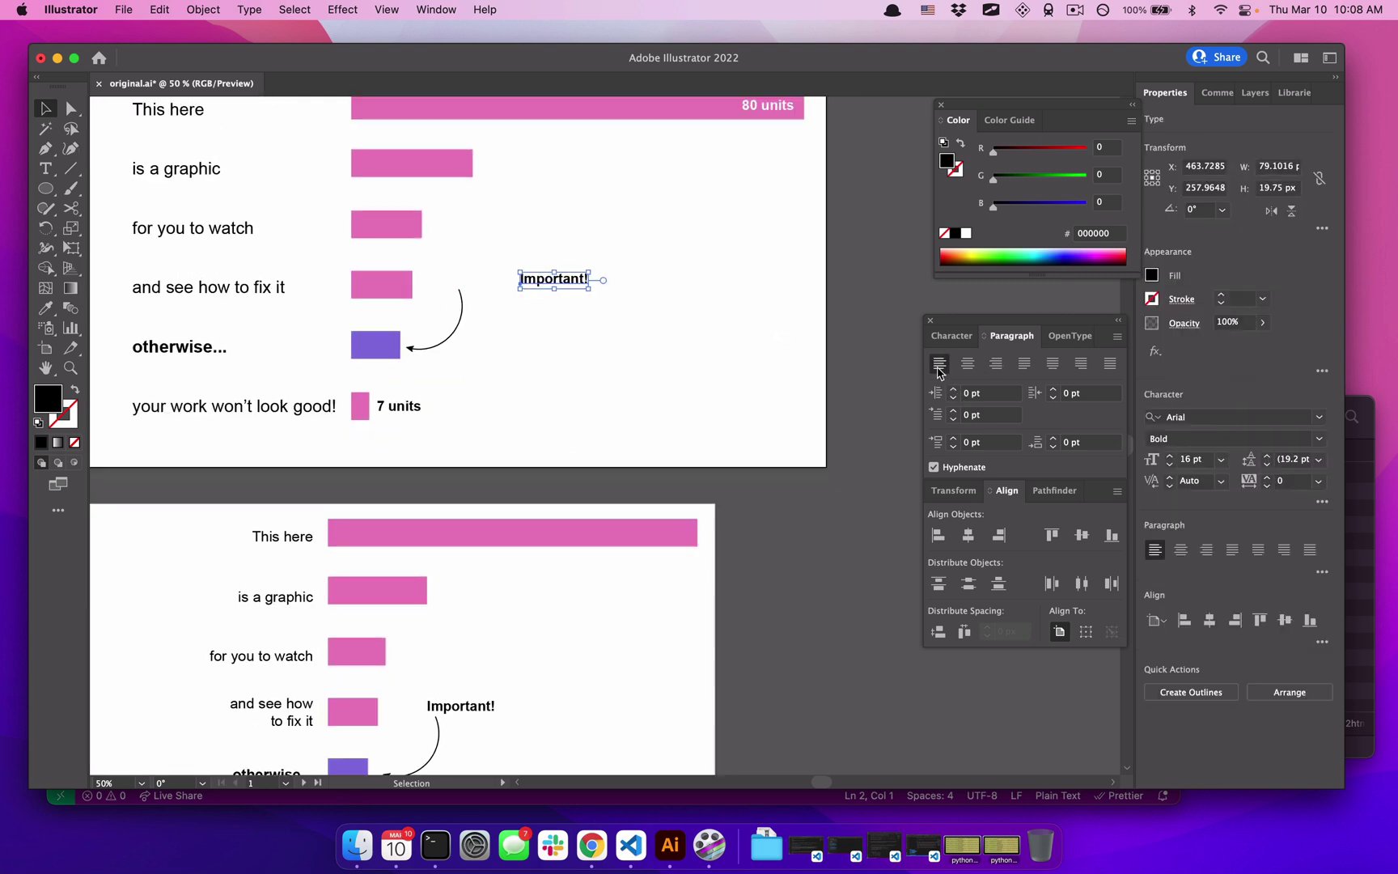
{"action": "left_click_drag", "start_coordinate": [572, 282], "coordinate": [506, 283]}
Copy the white "80 units" label from the first artboard onto the end of the second artboard's "This here" bar.
{"action": "scroll", "coordinate": [631, 259], "scroll_direction": "up", "scroll_amount": 3}
{"action": "scroll", "coordinate": [631, 259], "scroll_direction": "right", "scroll_amount": 1}
{"action": "left_click", "coordinate": [760, 178]}
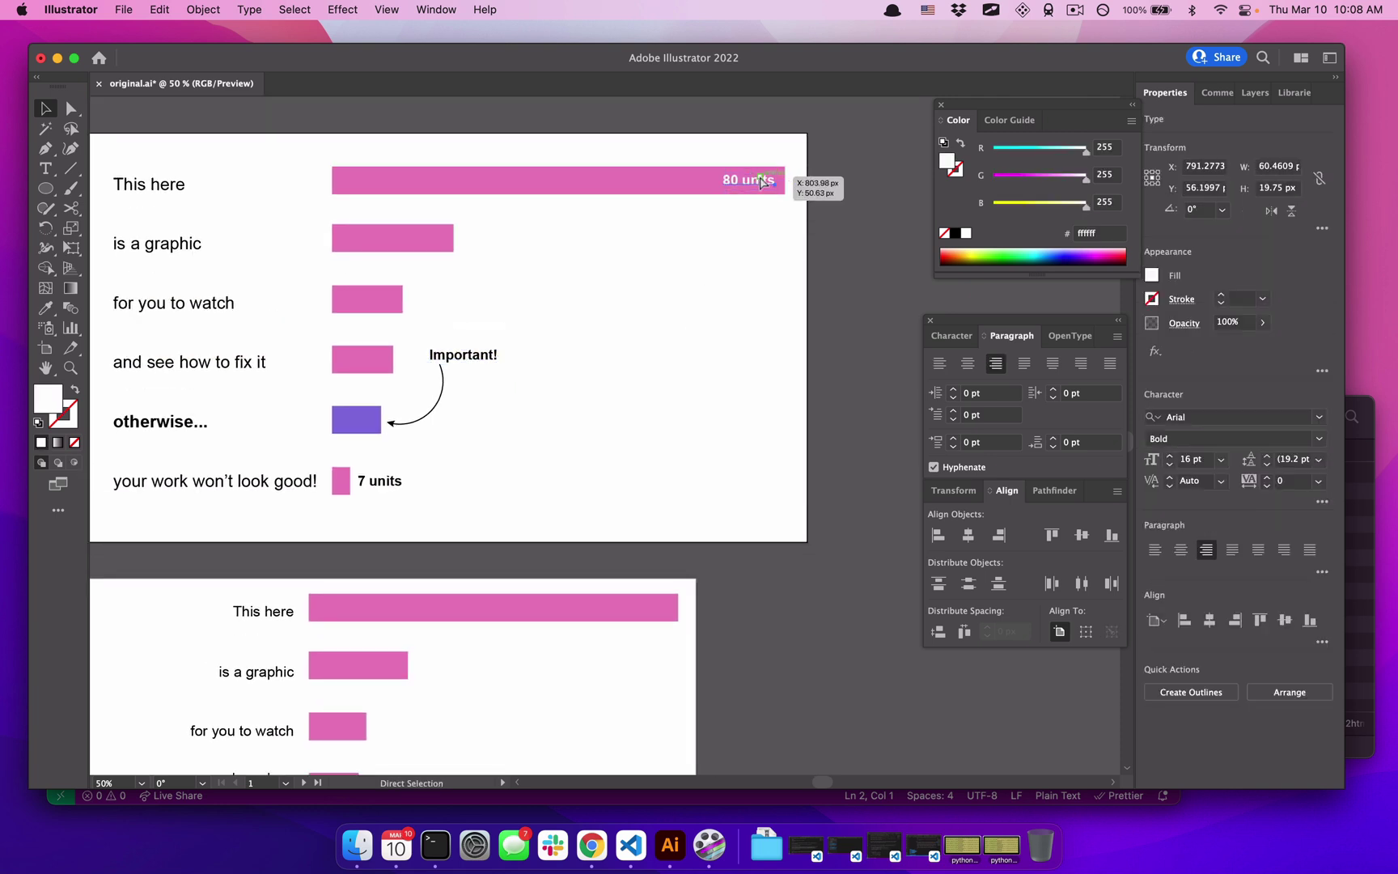
{"action": "left_click_drag", "start_coordinate": [761, 181], "coordinate": [652, 608]}
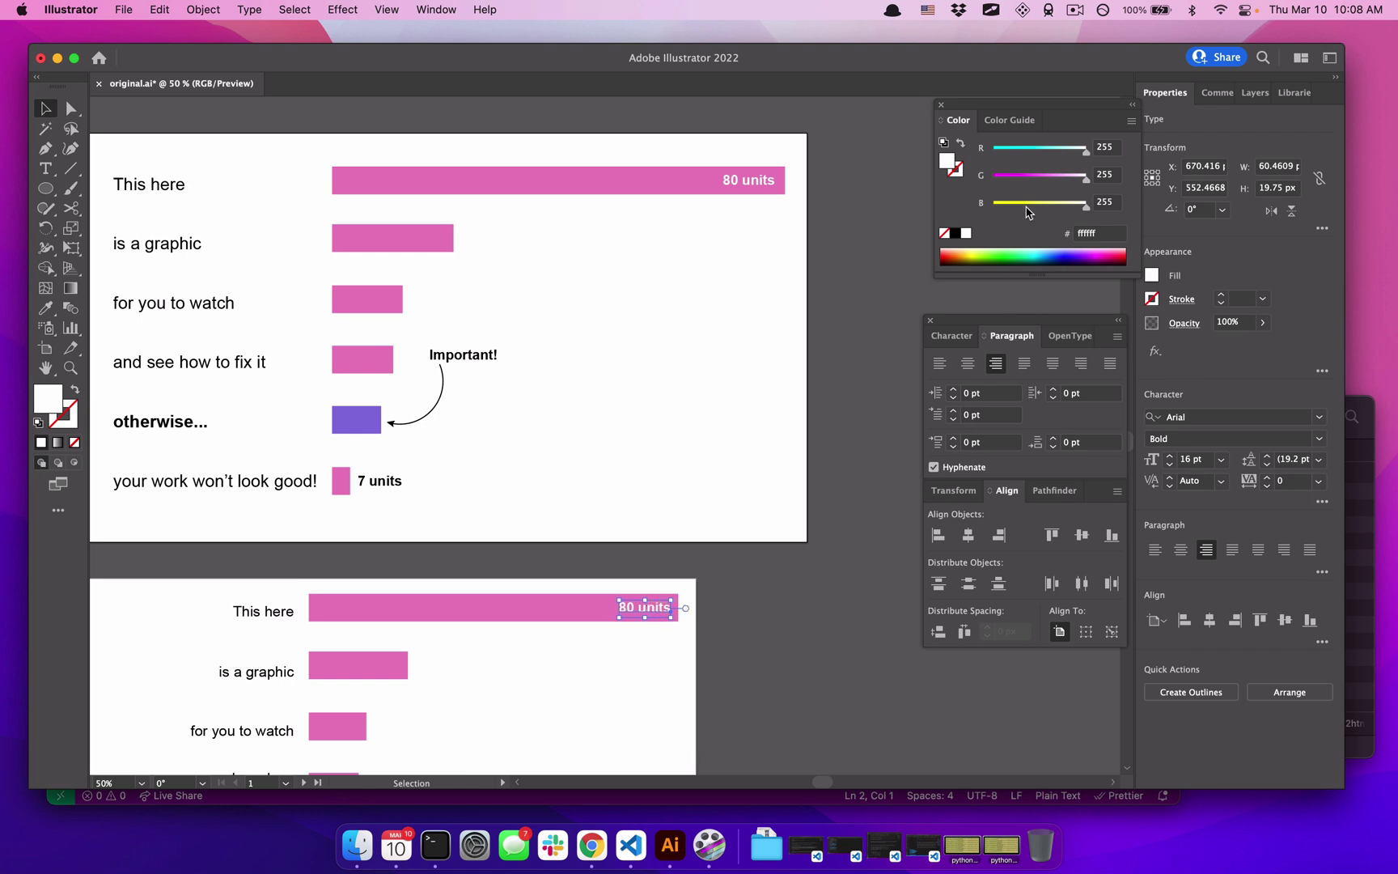
Set the copied "80 units" label's font size to 14 pt.
{"action": "left_click", "coordinate": [954, 335]}
{"action": "left_click", "coordinate": [953, 419]}
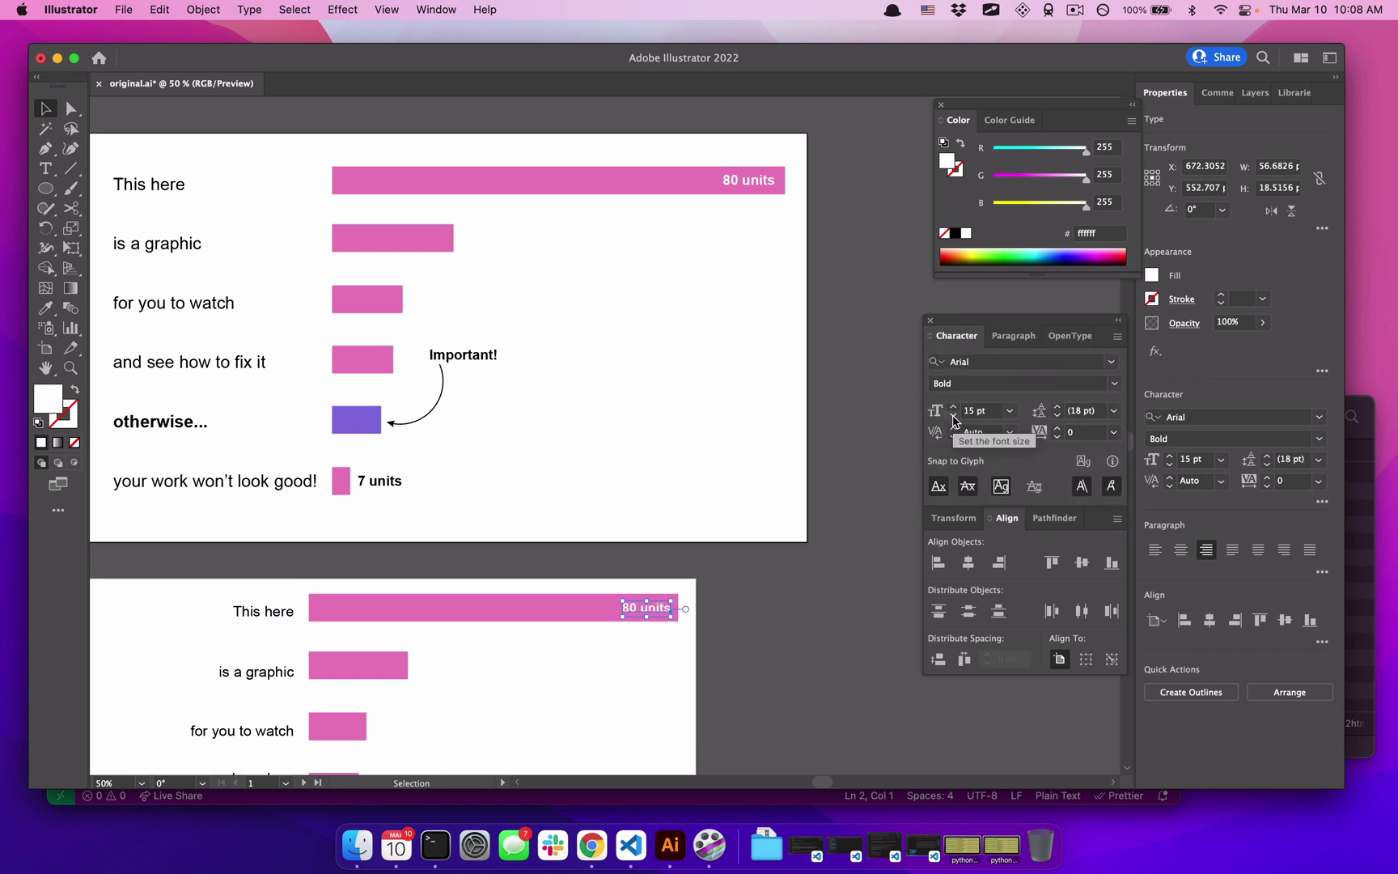
{"action": "left_click", "coordinate": [954, 419]}
{"action": "left_click", "coordinate": [635, 682]}
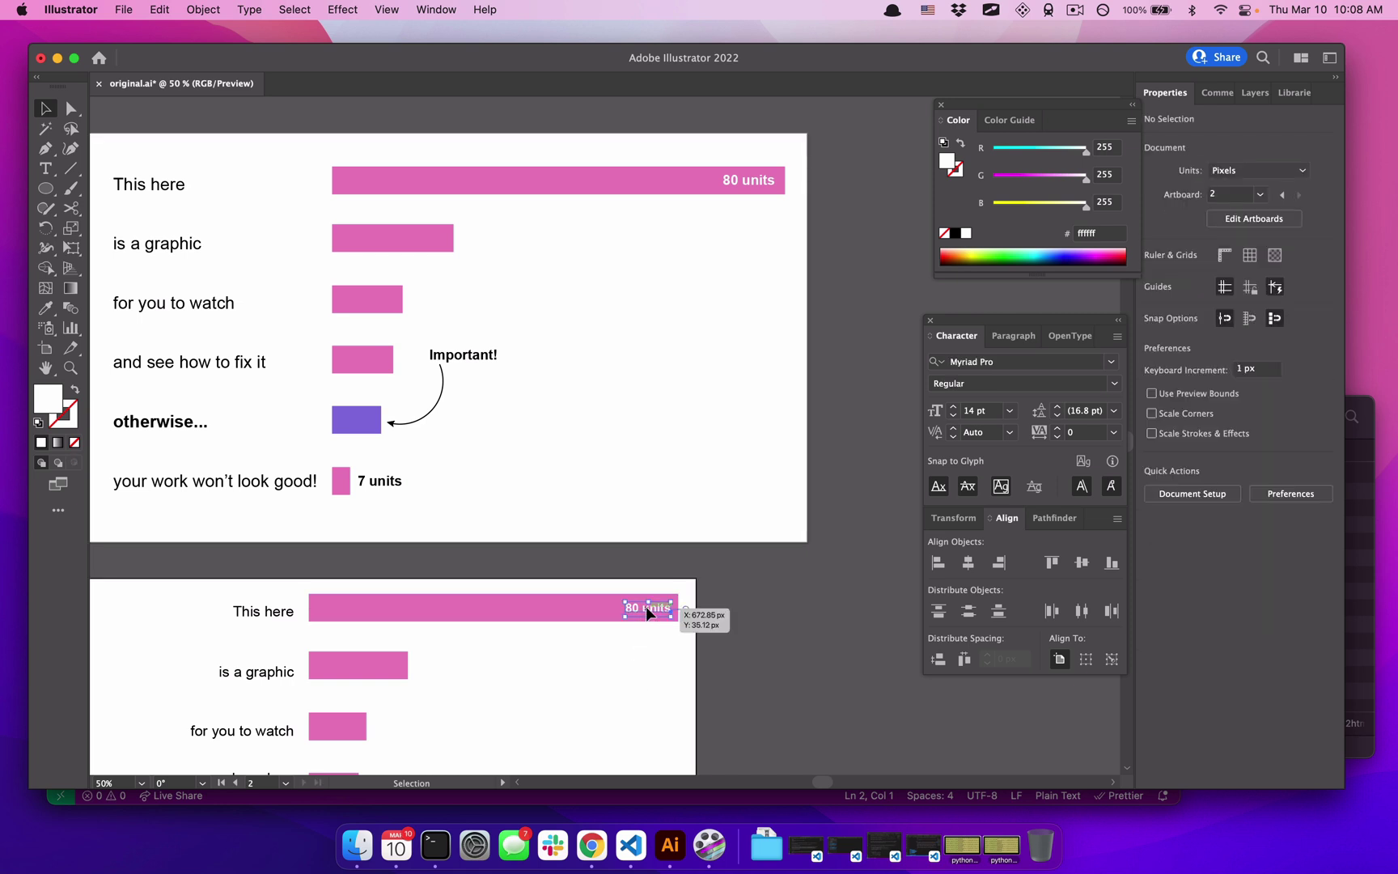
Nudge the second artboard's "80 units" label slightly toward the end of its bar and check its paragraph alignment.
{"action": "left_click_drag", "start_coordinate": [646, 607], "coordinate": [648, 606]}
{"action": "scroll", "coordinate": [630, 674], "scroll_direction": "down", "scroll_amount": 5}
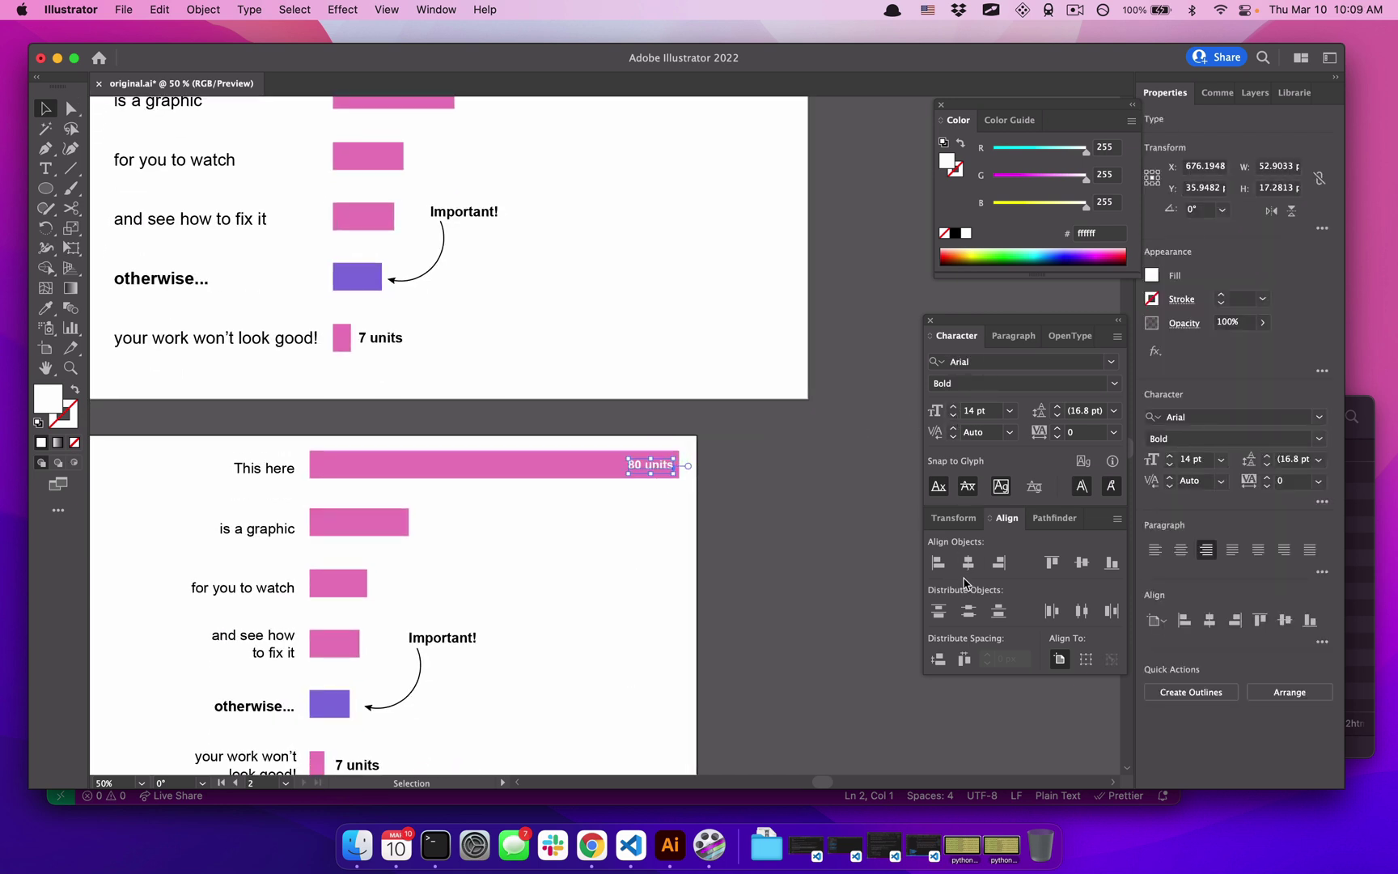
{"action": "left_click", "coordinate": [1012, 335]}
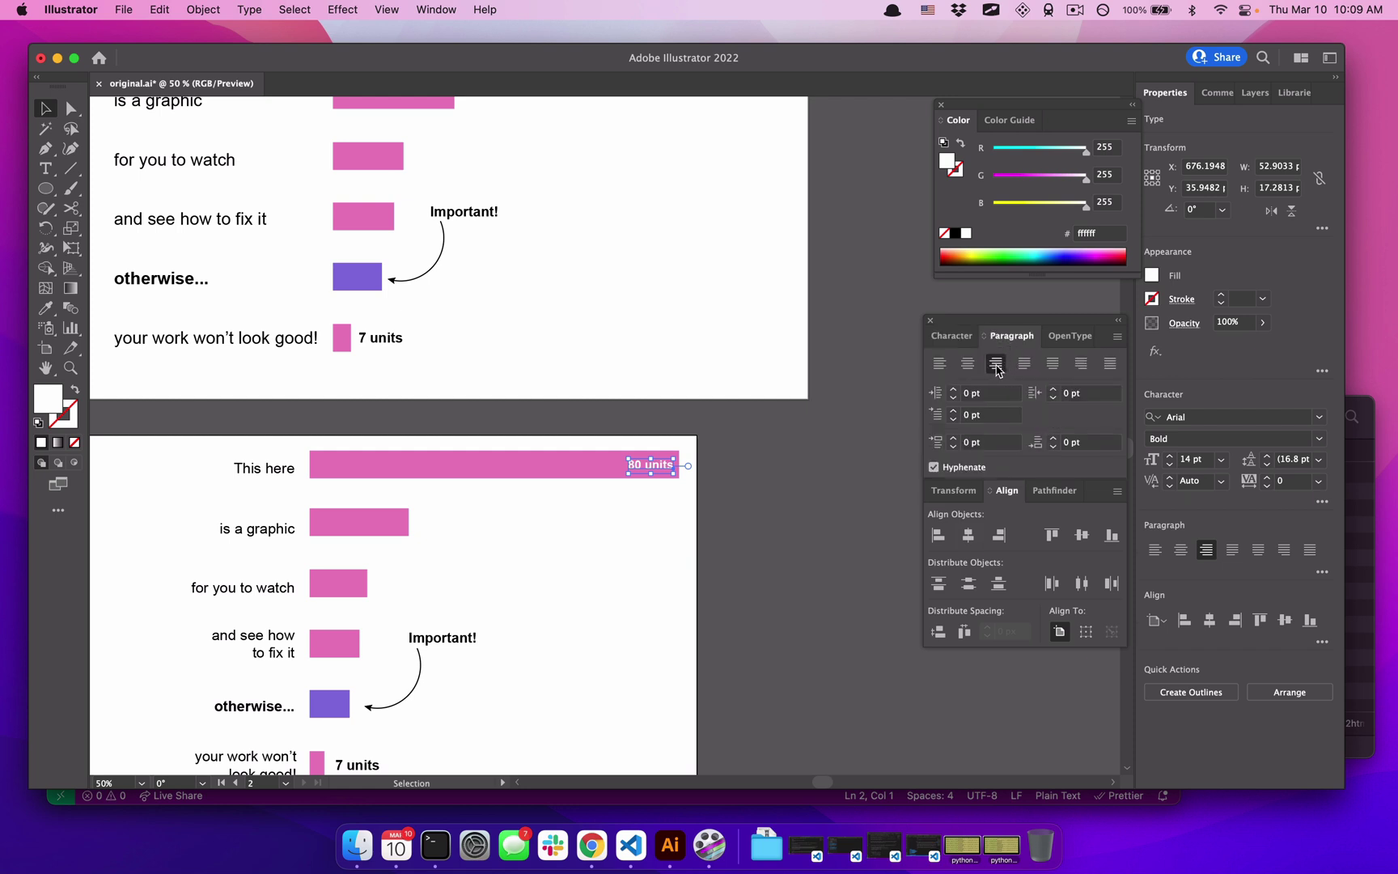
{"action": "left_click", "coordinate": [581, 565]}
Check the paragraph alignment of the second artboard's "Important!" and "7 units" labels.
{"action": "scroll", "coordinate": [580, 565], "scroll_direction": "down", "scroll_amount": 3}
{"action": "scroll", "coordinate": [580, 565], "scroll_direction": "left", "scroll_amount": 1}
{"action": "left_click", "coordinate": [484, 531]}
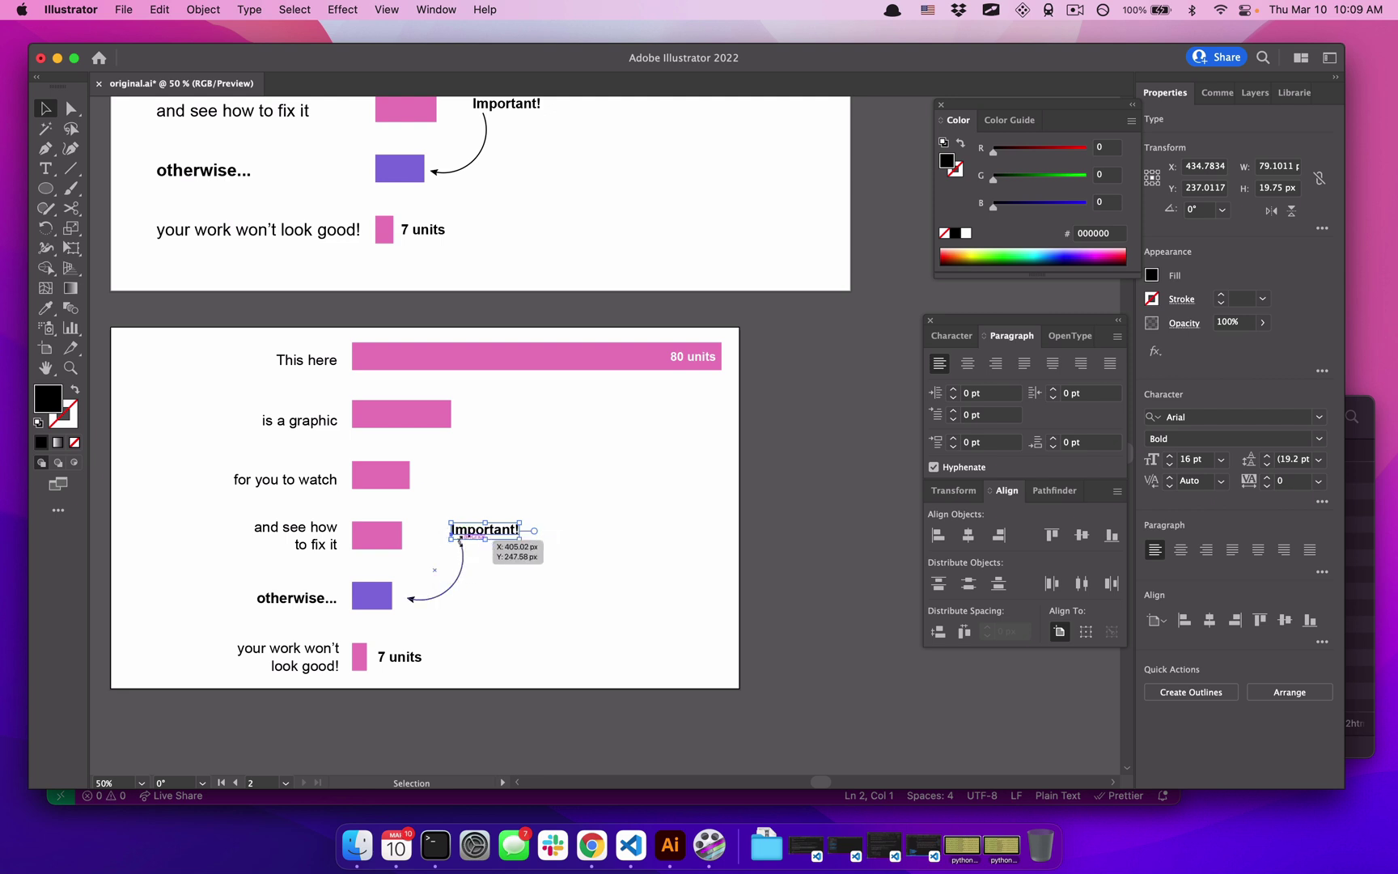
{"action": "left_click", "coordinate": [391, 657]}
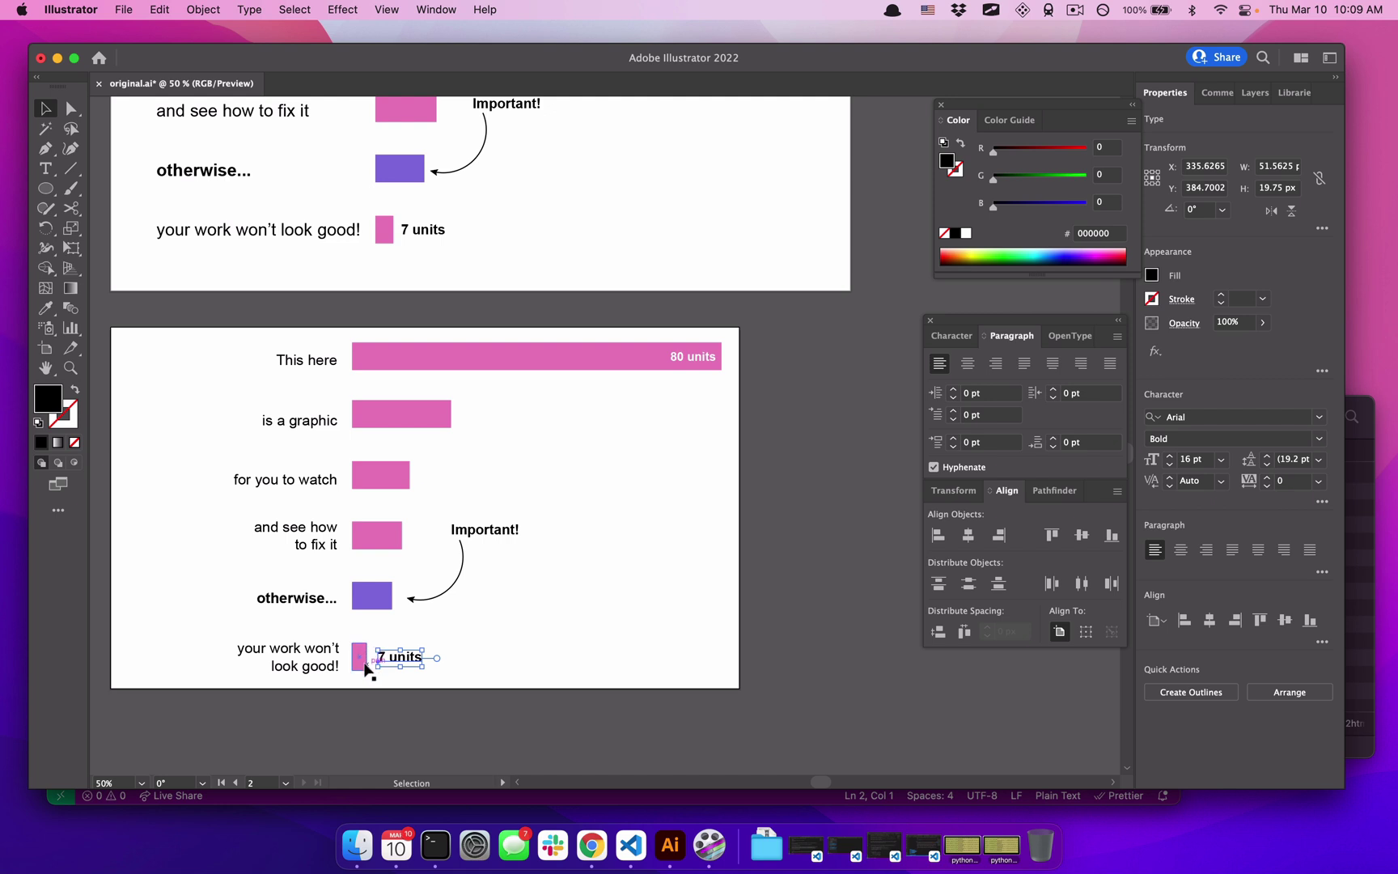
Move the second artboard's "is a graphic" and "for you to watch" labels up slightly to line up with their bars.
{"action": "left_click", "coordinate": [308, 361]}
{"action": "left_click_drag", "start_coordinate": [320, 420], "coordinate": [321, 412]}
{"action": "left_click_drag", "start_coordinate": [324, 481], "coordinate": [324, 478]}
{"action": "left_click", "coordinate": [173, 530]}
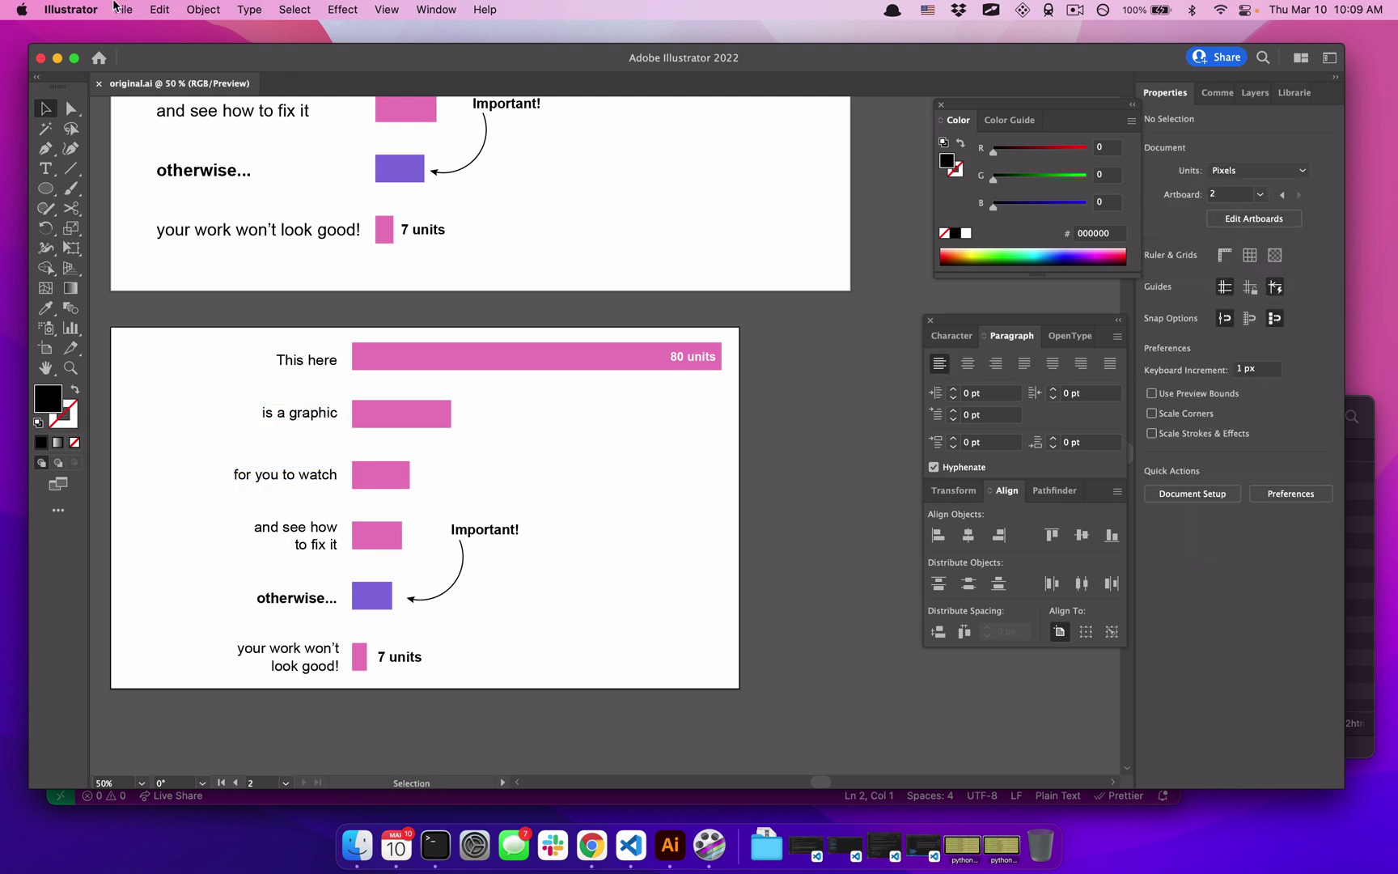
Run the ai2html.js script on the saved document to re-export both artboards and dismiss its report.
{"action": "left_click", "coordinate": [122, 9]}
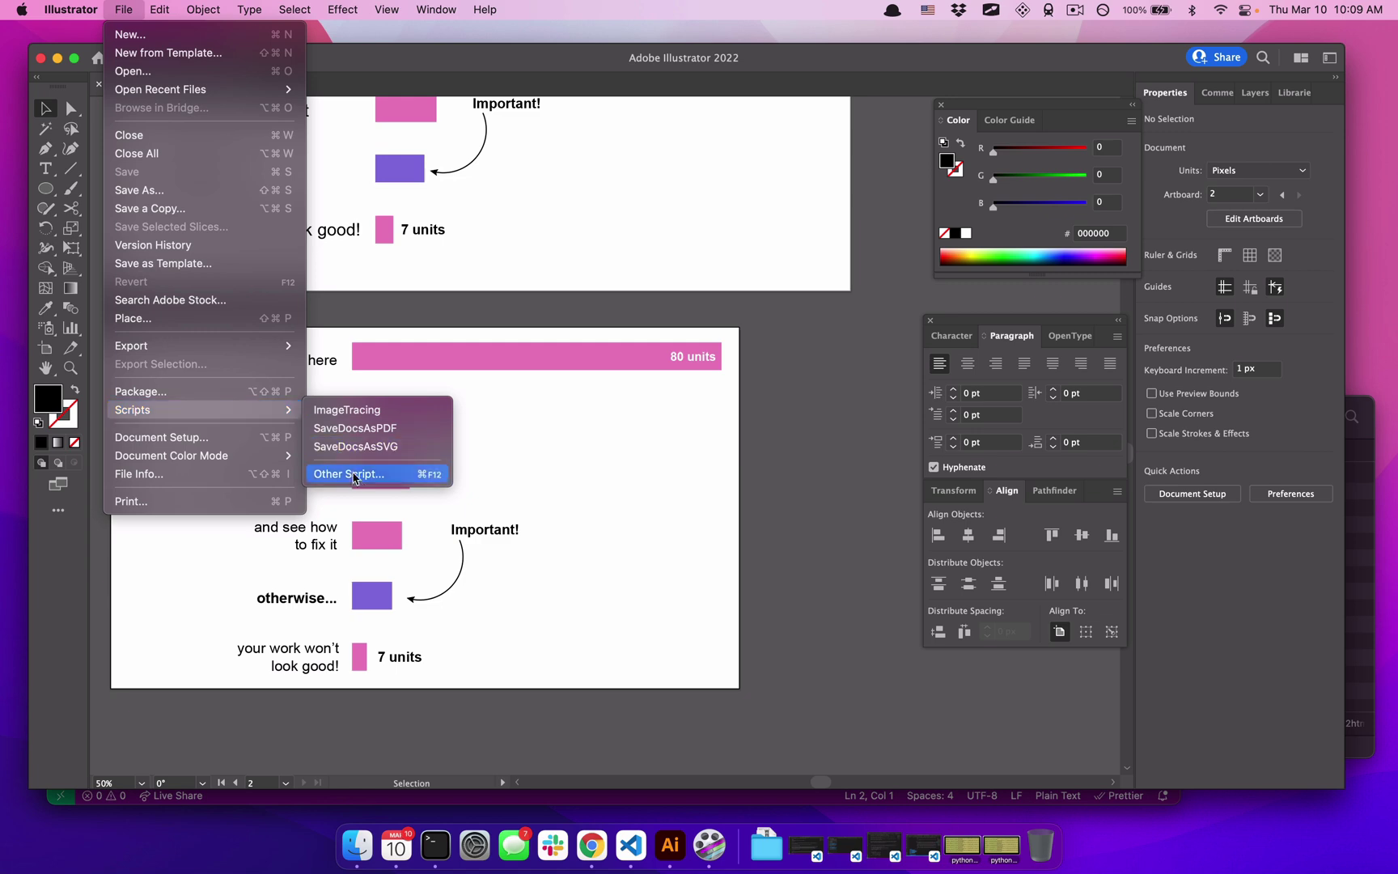
{"action": "left_click", "coordinate": [472, 420]}
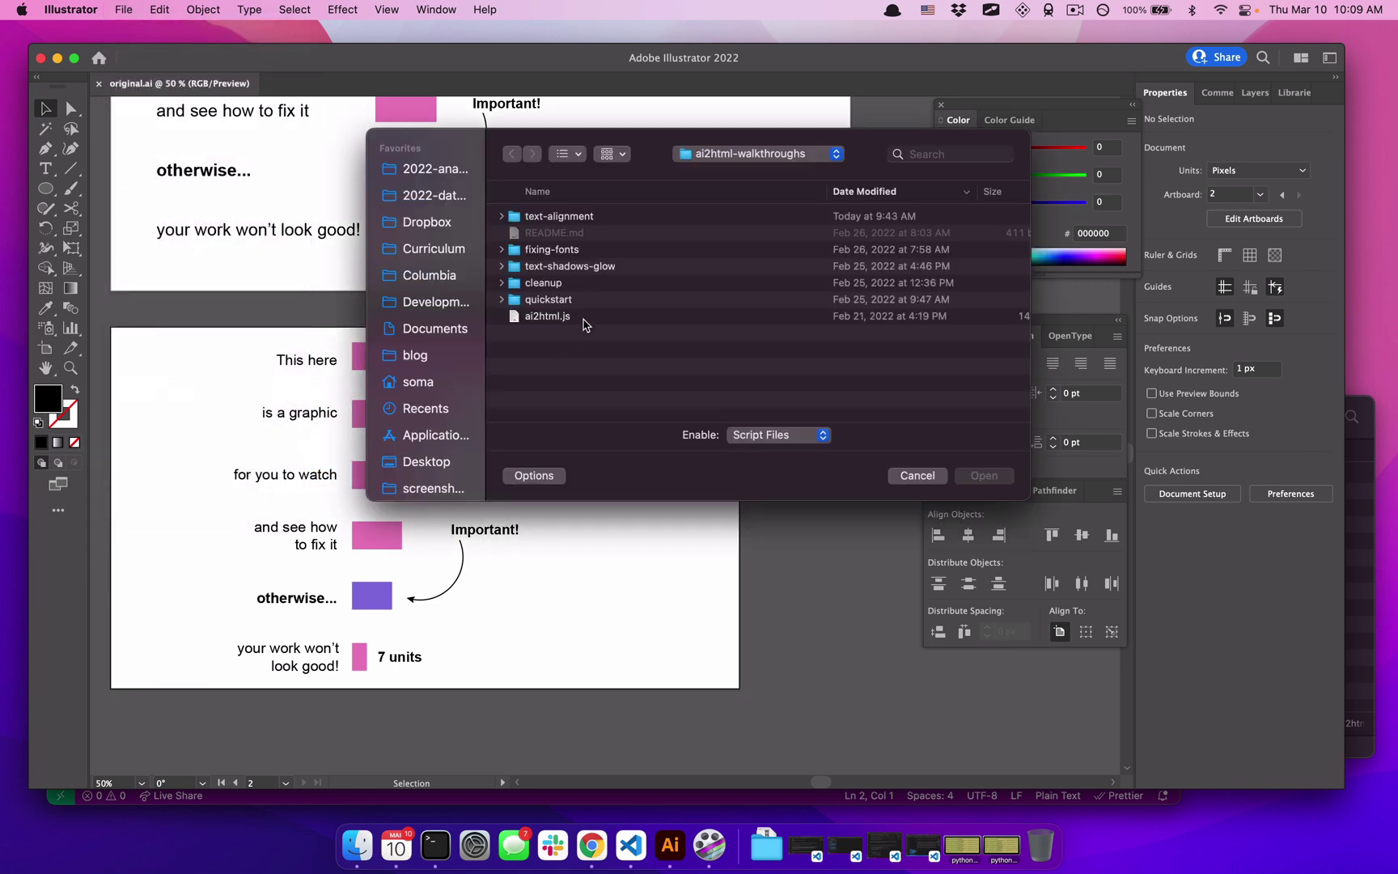
{"action": "double_click", "coordinate": [586, 324]}
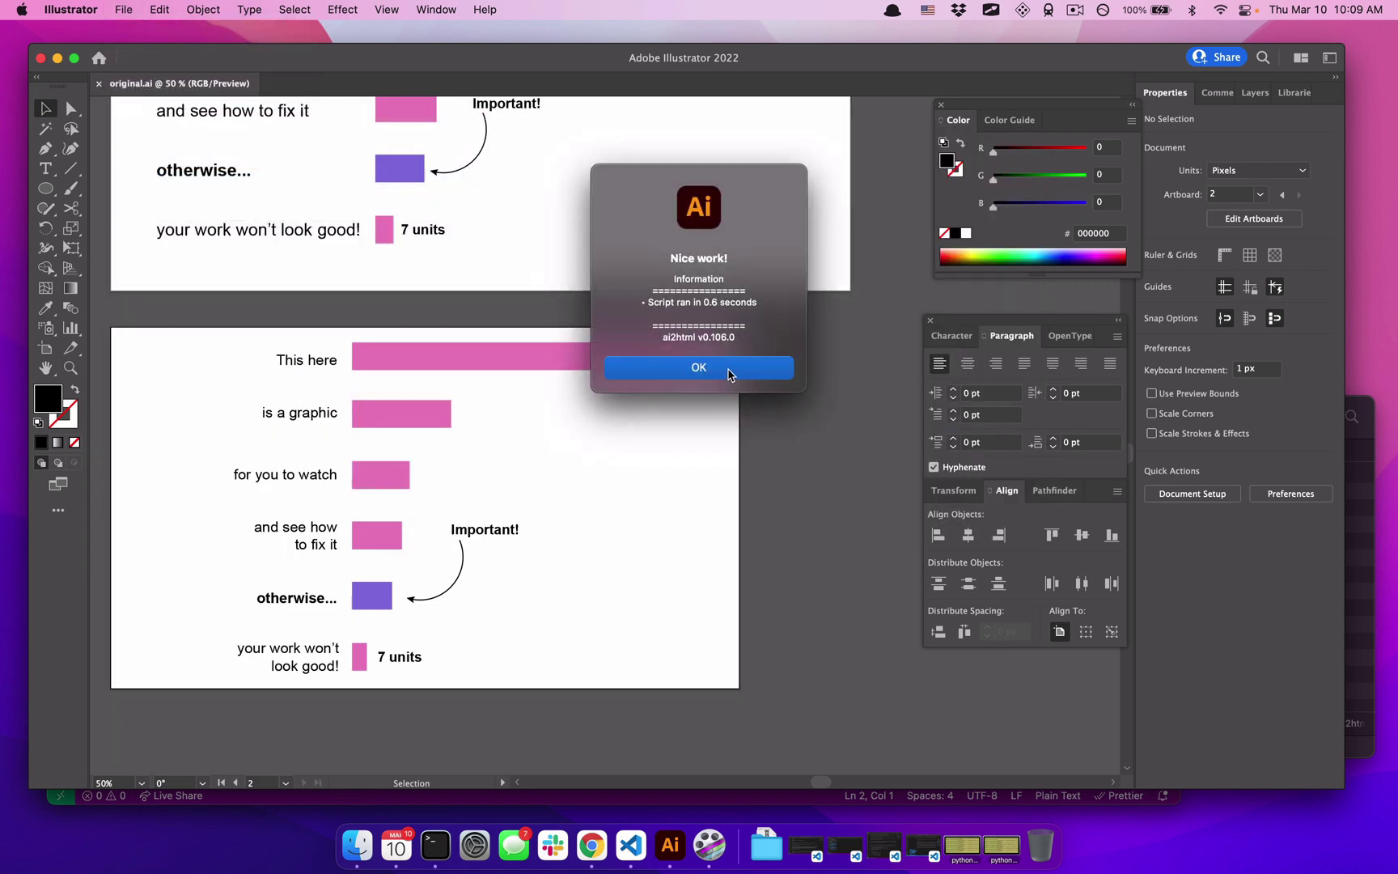
{"action": "left_click", "coordinate": [726, 369]}
Switch to Chrome, reload the exported original.html and check the second chart's label positions at several narrow page widths.
{"action": "key", "text": "super+Tab"}
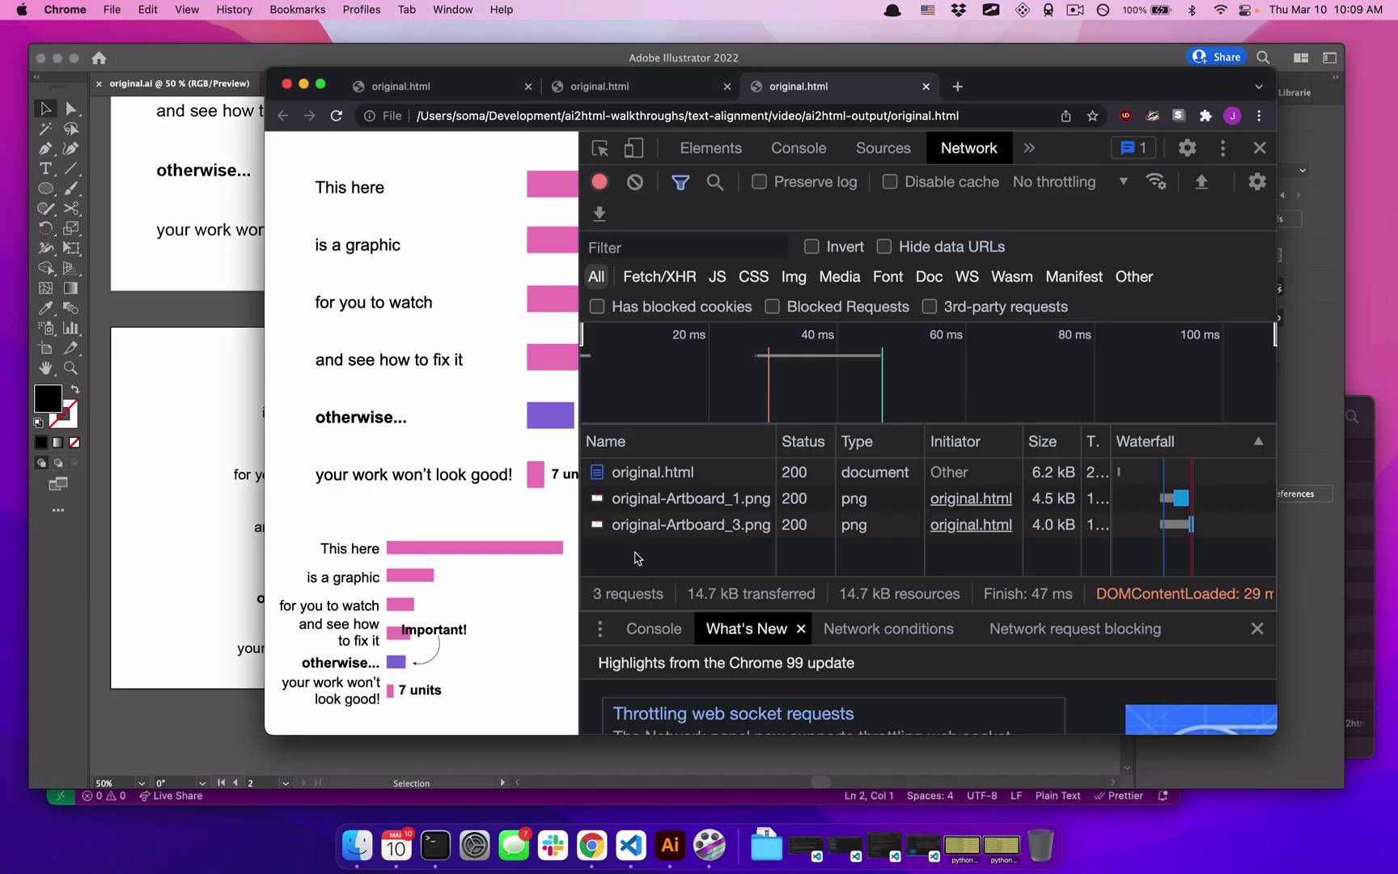
{"action": "left_click", "coordinate": [336, 116]}
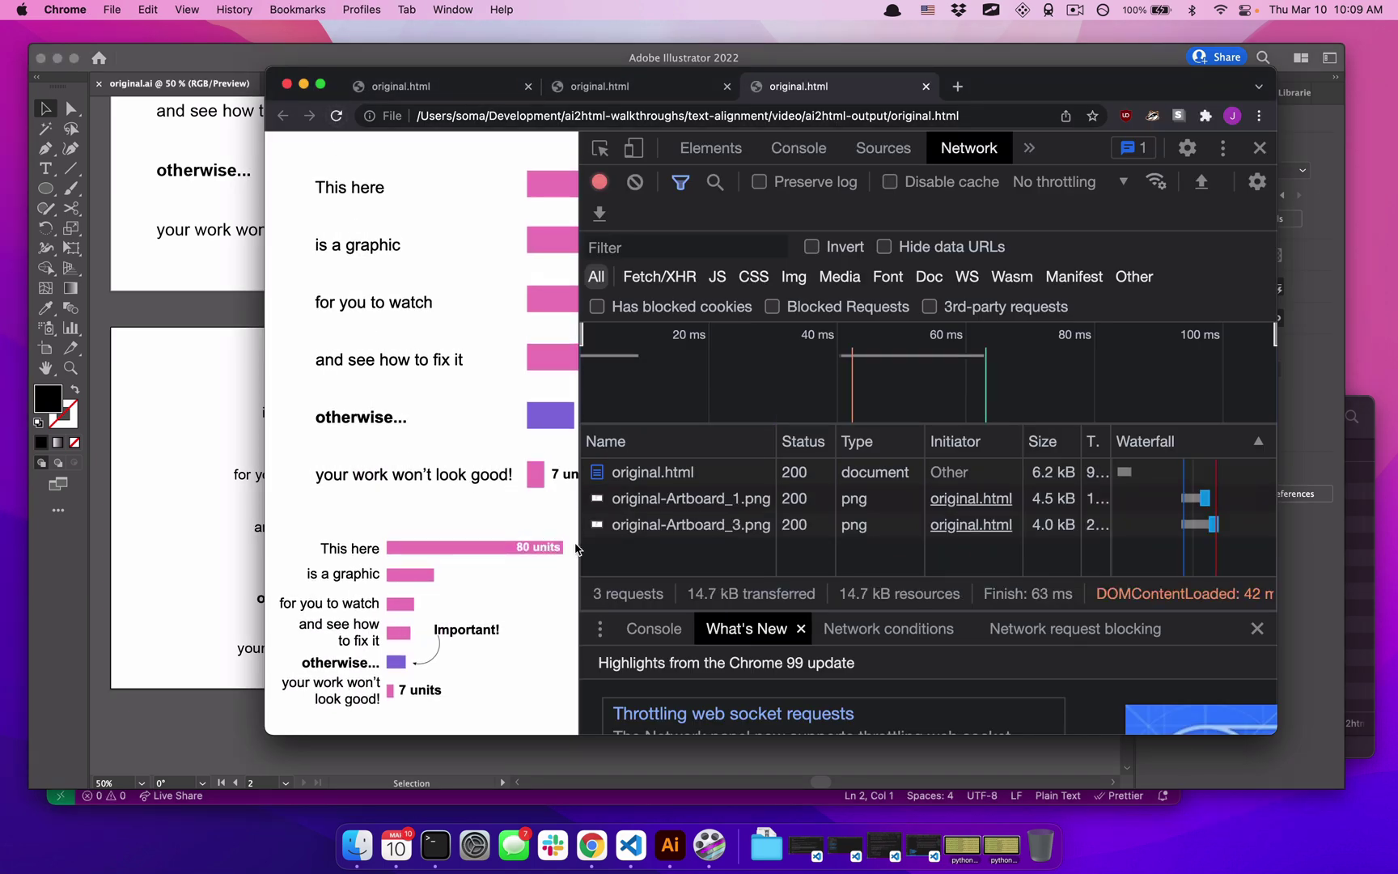
{"action": "mouse_move", "coordinate": [579, 548]}
{"action": "left_mouse_down"}
{"action": "mouse_move", "coordinate": [999, 558]}
{"action": "mouse_move", "coordinate": [593, 568]}
{"action": "left_mouse_up"}
{"action": "scroll", "coordinate": [553, 600], "scroll_direction": "up", "scroll_amount": 1}
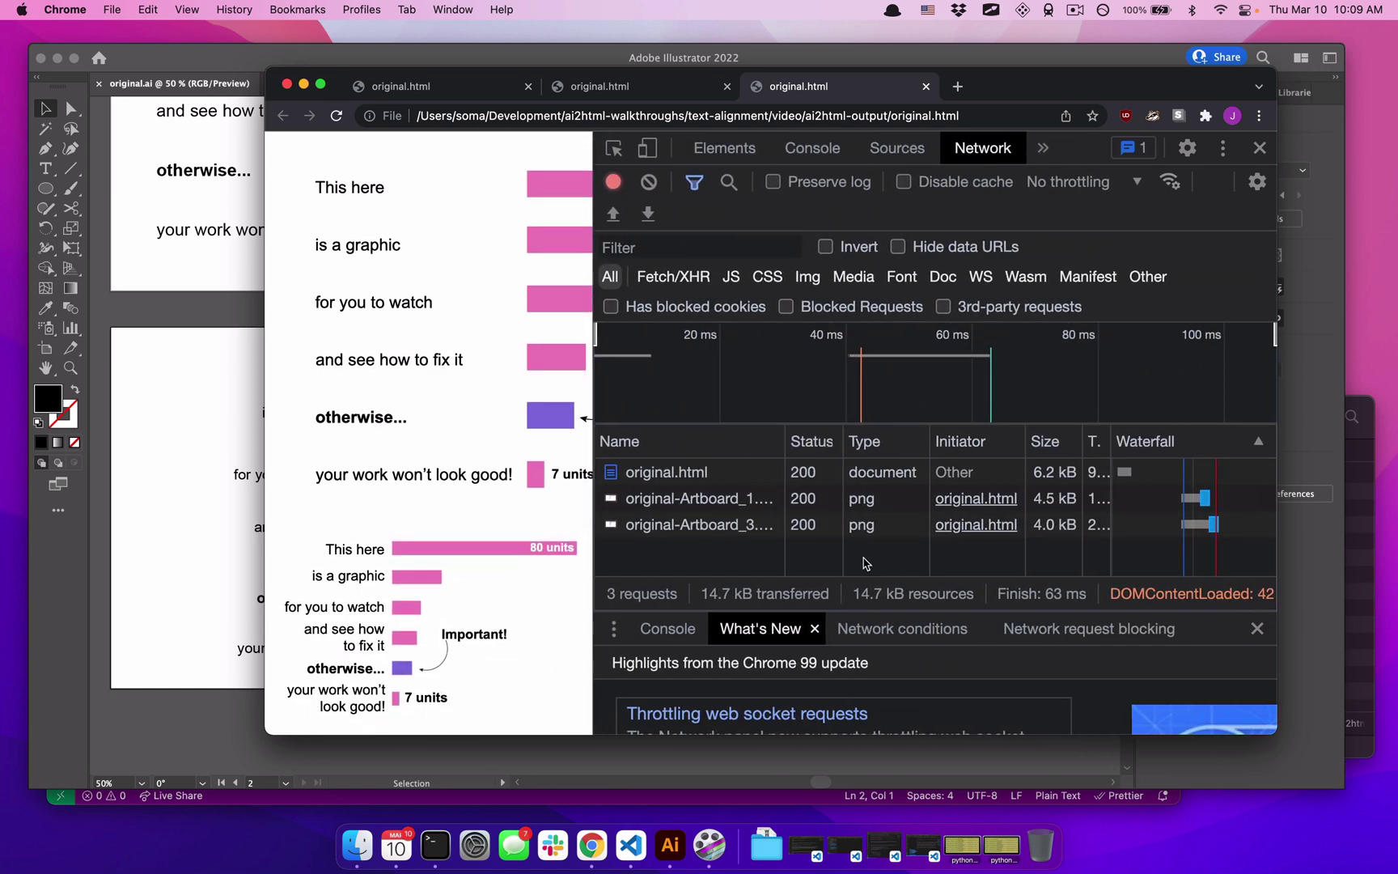
{"action": "left_click_drag", "start_coordinate": [593, 377], "coordinate": [524, 576]}
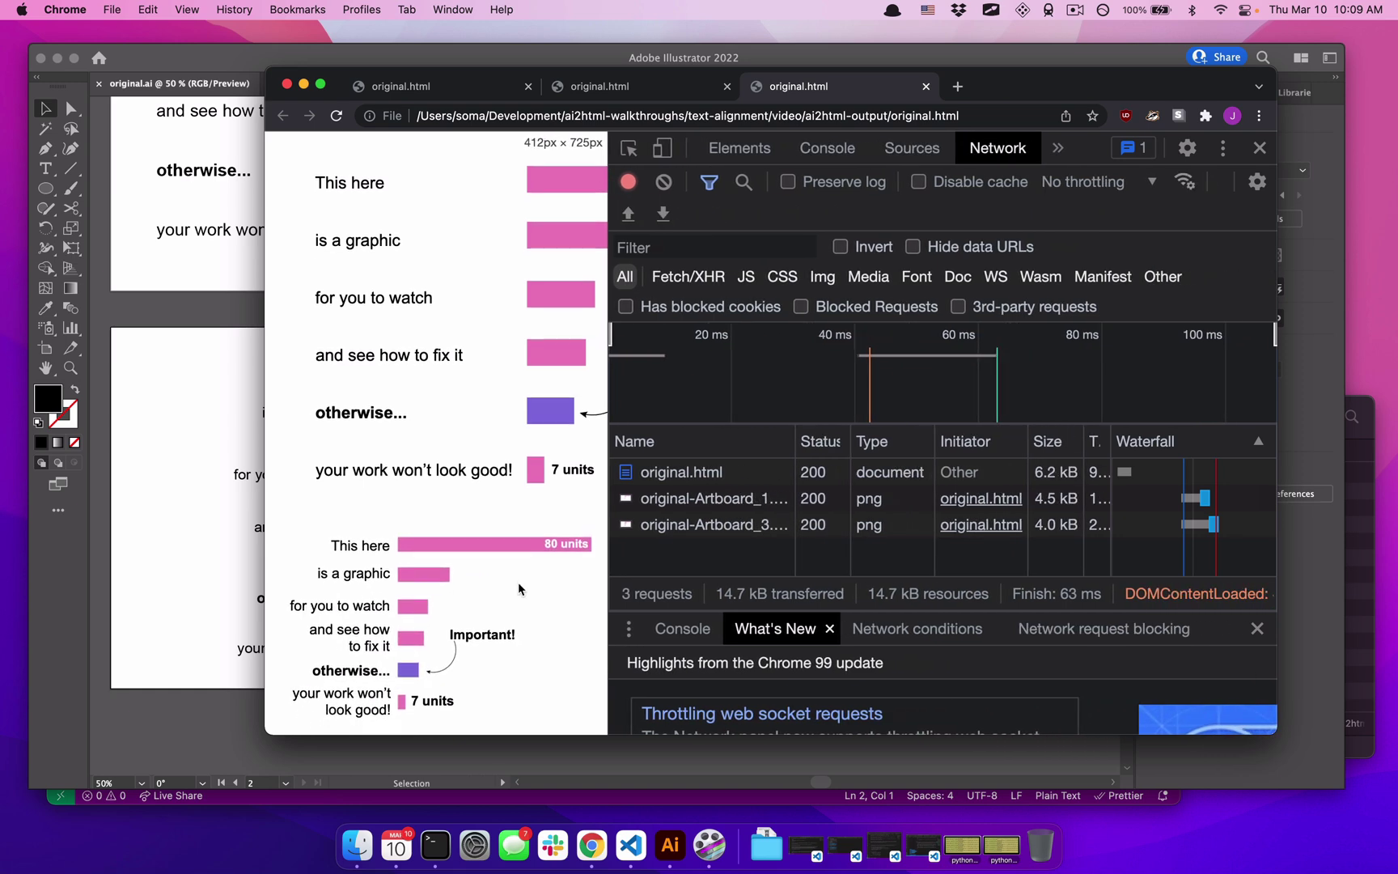
{"action": "left_click_drag", "start_coordinate": [610, 546], "coordinate": [576, 549]}
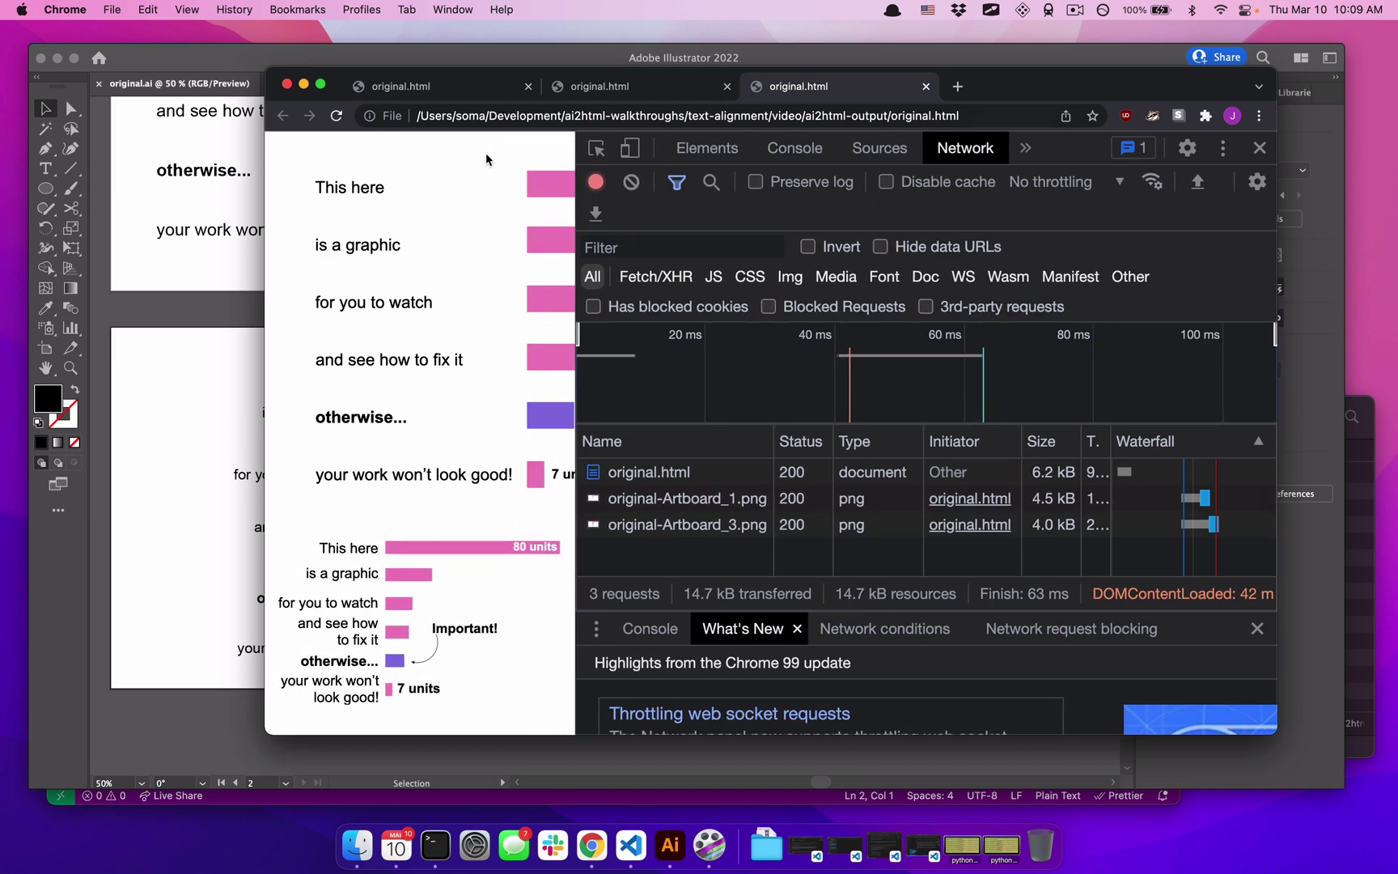
Close the developer tools and check both exported charts at the full window width.
{"action": "left_click", "coordinate": [1259, 148]}
{"action": "scroll", "coordinate": [774, 566], "scroll_direction": "down", "scroll_amount": 4}
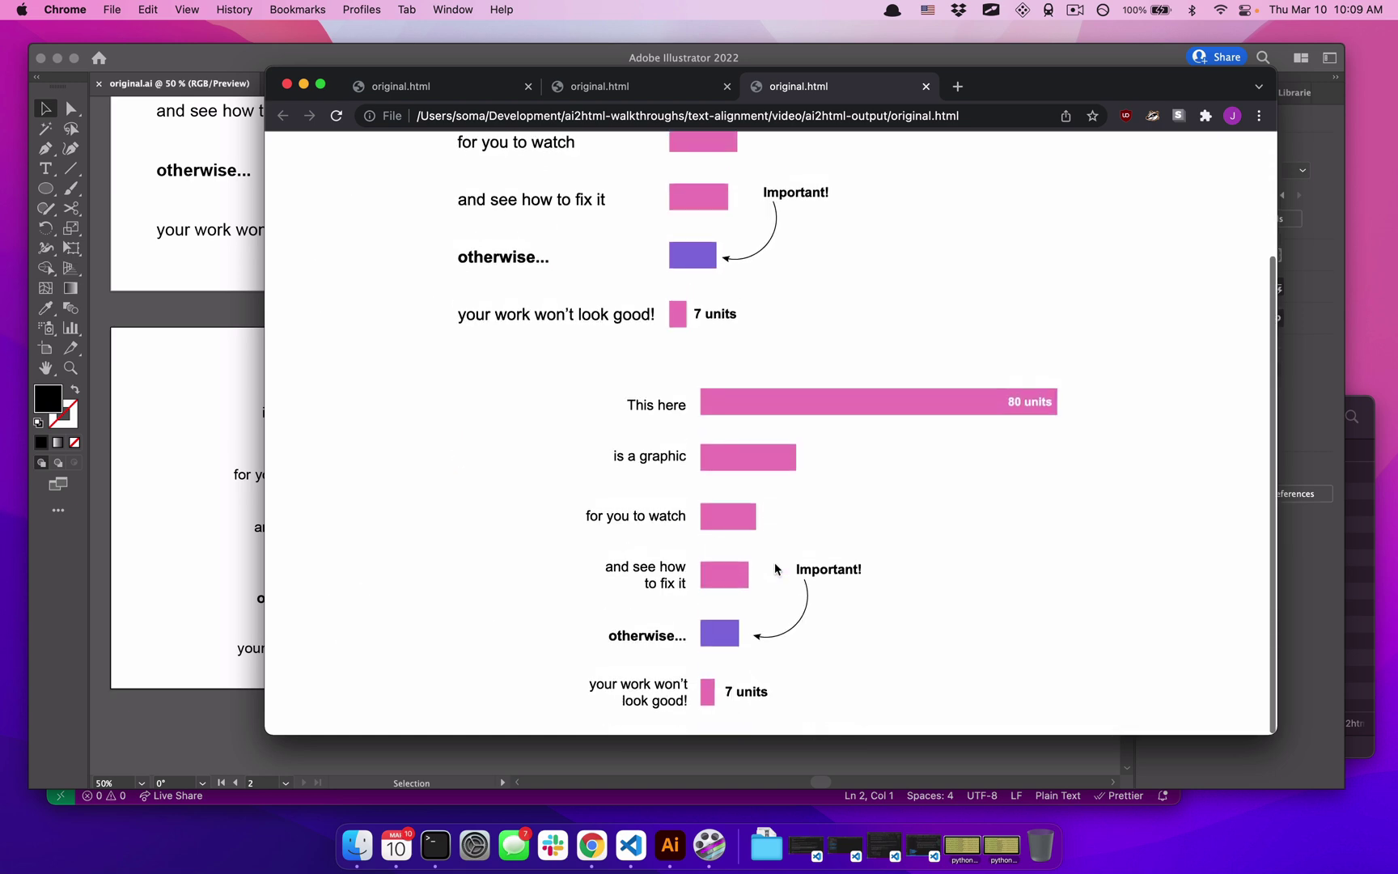
{"action": "scroll", "coordinate": [477, 549], "scroll_direction": "up", "scroll_amount": 4}
Switch to Illustrator and check the paragraph alignment of the first artboard's row labels, "Important!", "80 units" and "7 units" texts.
{"action": "key", "text": "super+Tab"}
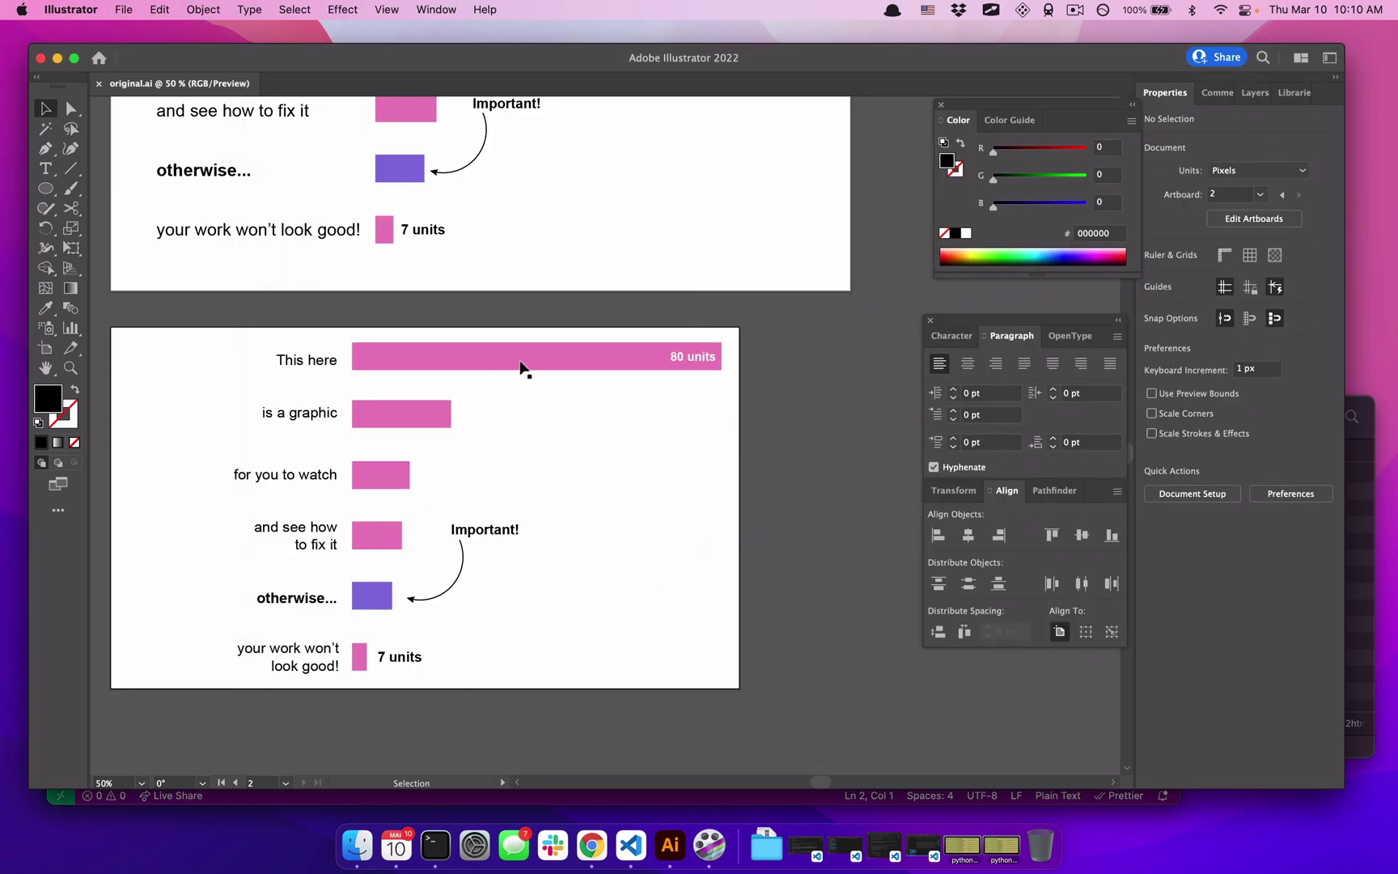
{"action": "scroll", "coordinate": [524, 369], "scroll_direction": "up", "scroll_amount": 3}
{"action": "scroll", "coordinate": [524, 369], "scroll_direction": "up", "scroll_amount": 3}
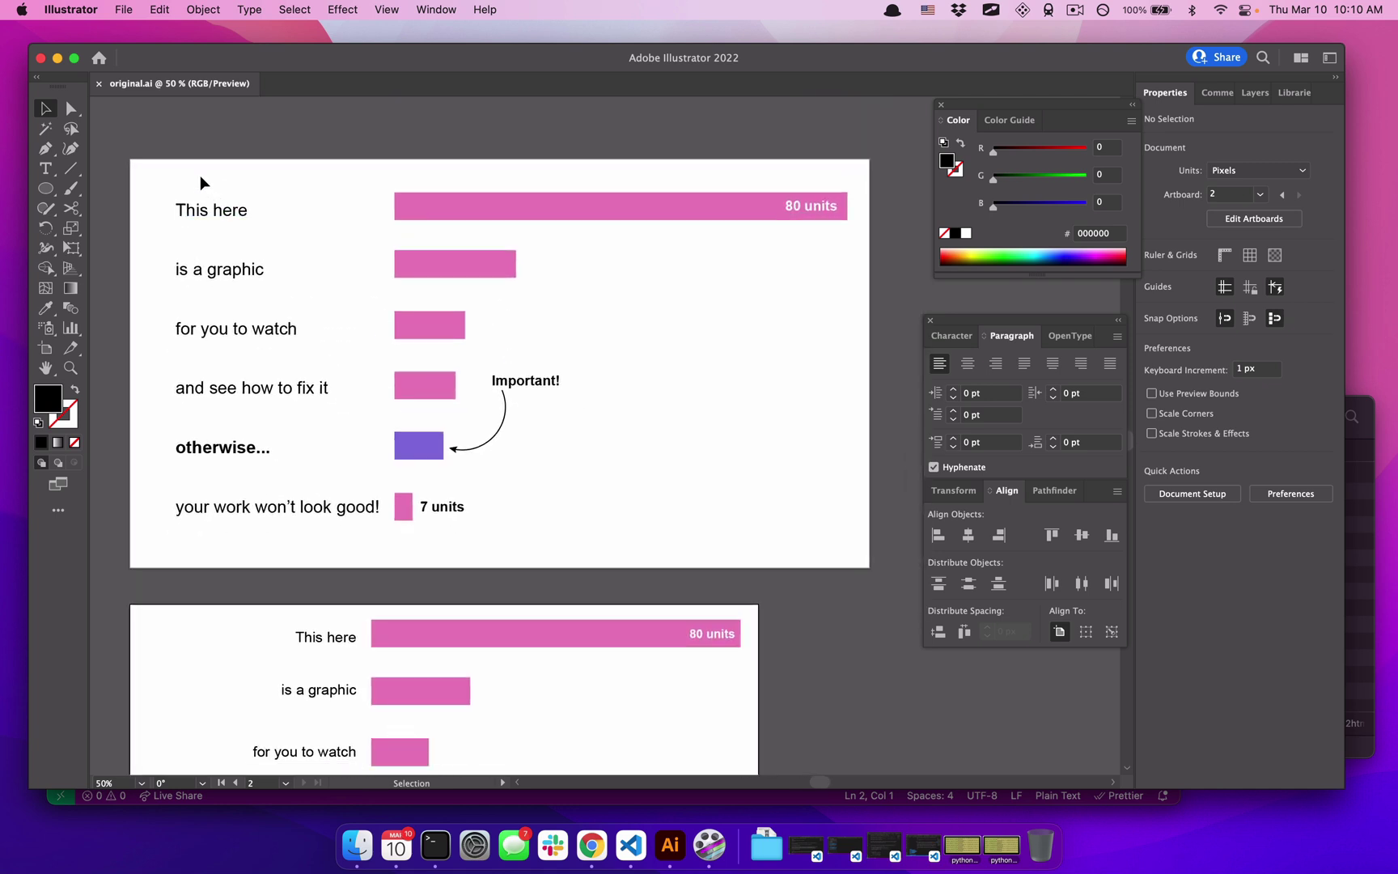
{"action": "left_click_drag", "start_coordinate": [199, 175], "coordinate": [230, 547]}
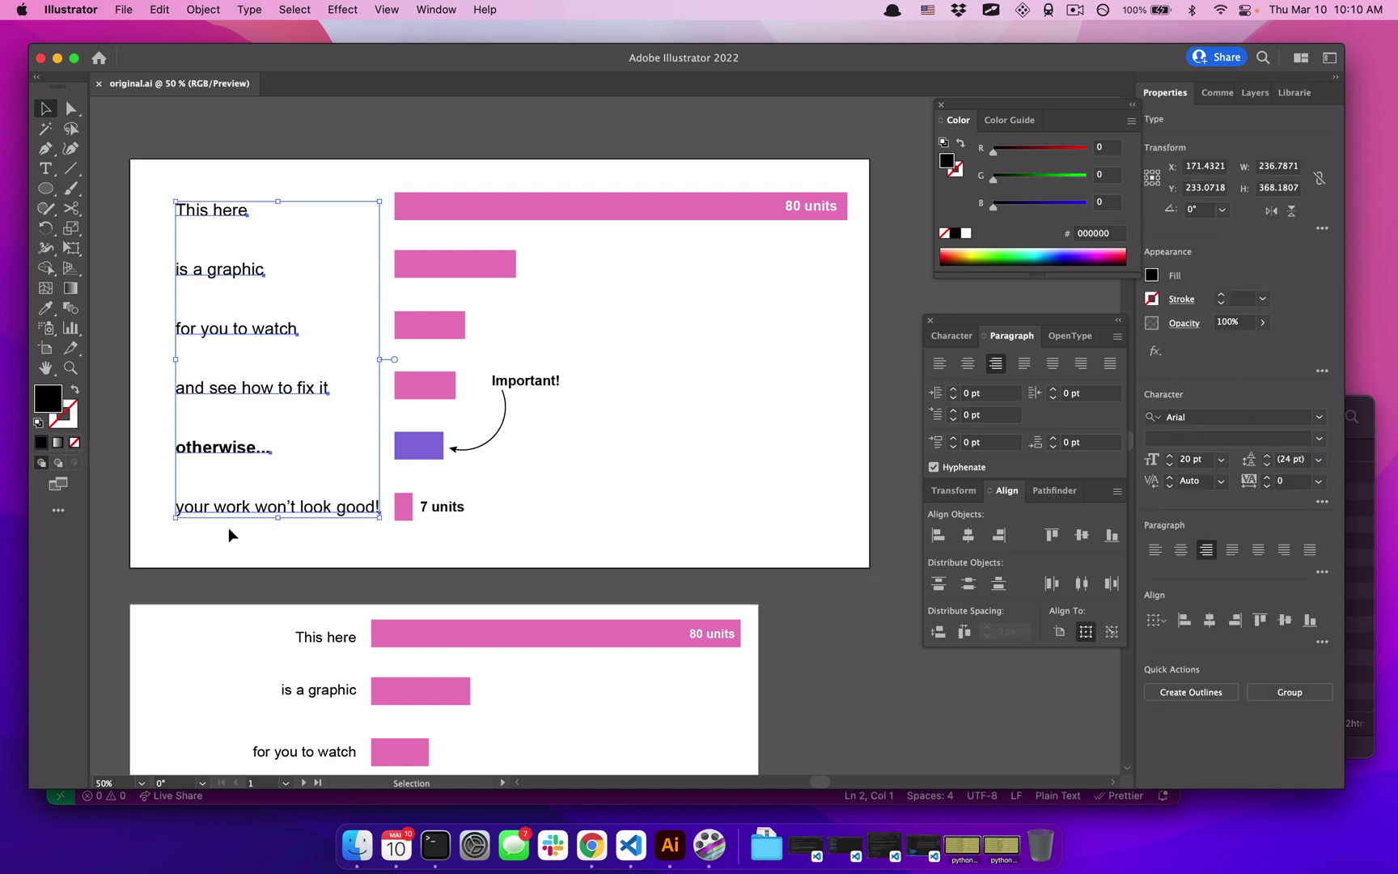
{"action": "left_click", "coordinate": [667, 415]}
{"action": "left_click", "coordinate": [529, 381]}
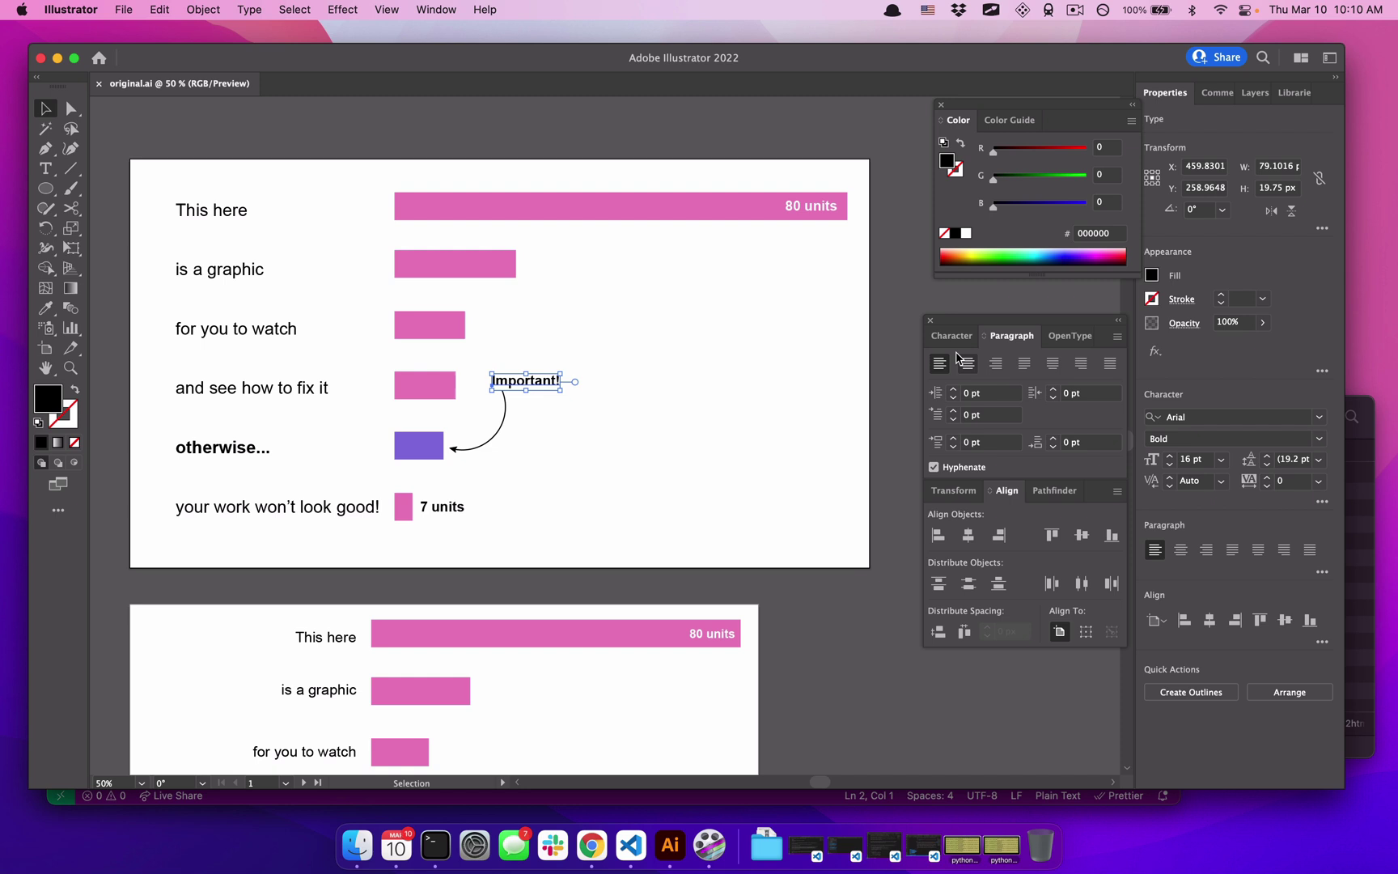
{"action": "left_click", "coordinate": [833, 212]}
{"action": "left_click", "coordinate": [994, 364]}
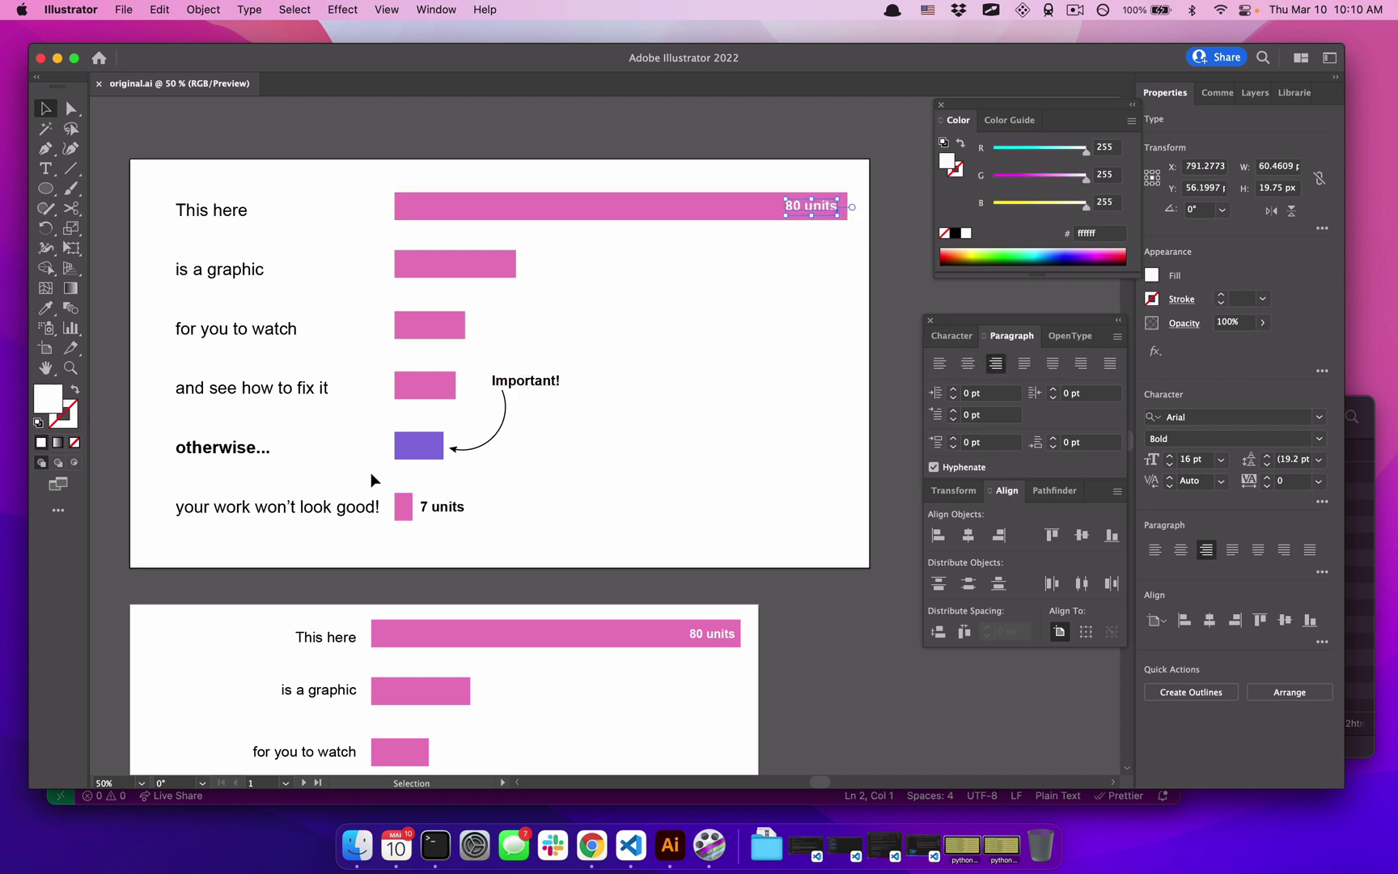
{"action": "left_click", "coordinate": [429, 513]}
{"action": "left_click", "coordinate": [602, 565]}
Compare the second artboard's smaller, wrapped row labels with the first artboard's larger single-line labels.
{"action": "scroll", "coordinate": [602, 566], "scroll_direction": "down", "scroll_amount": 5}
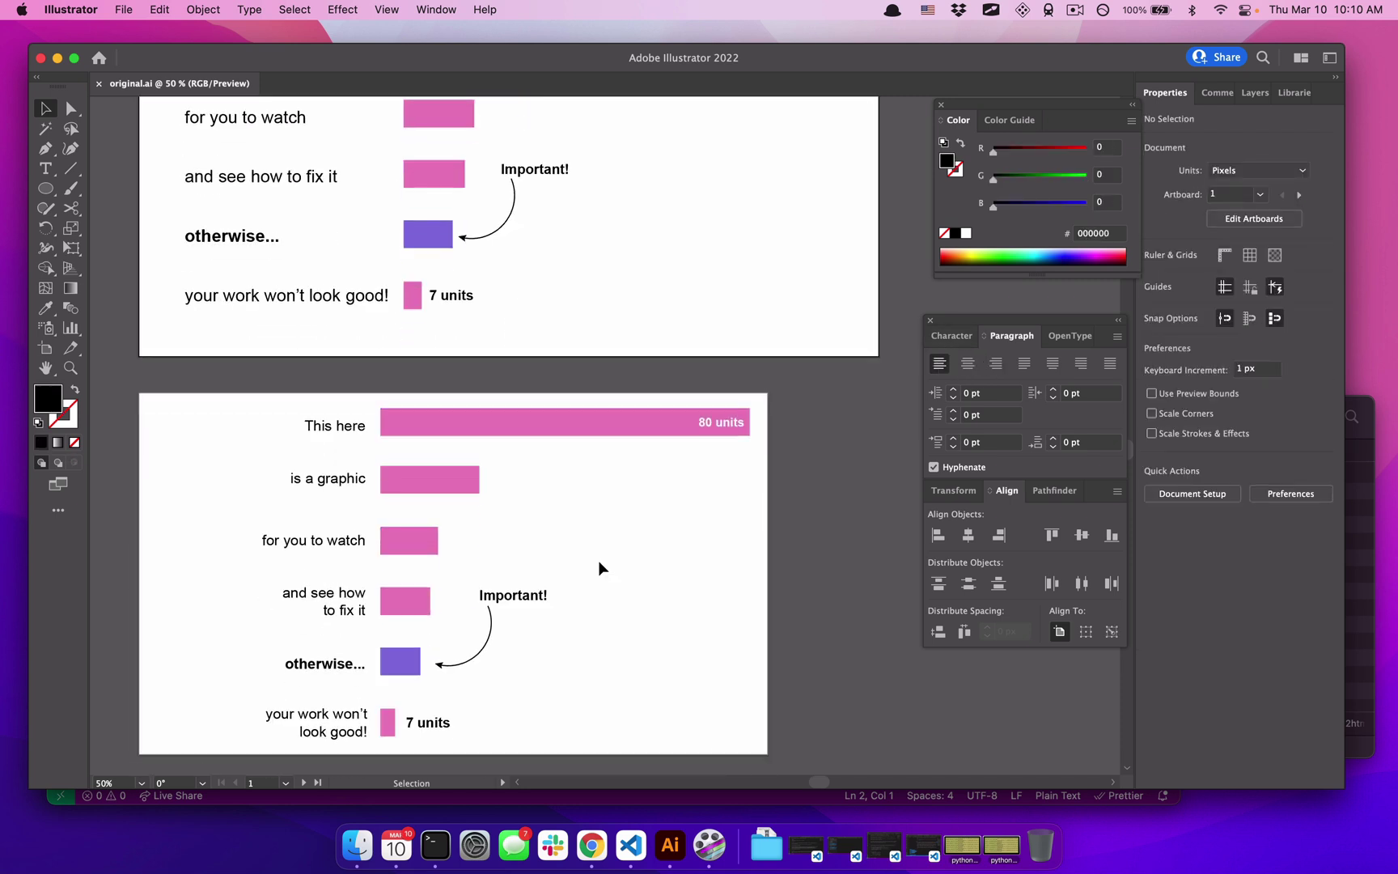
{"action": "scroll", "coordinate": [599, 568], "scroll_direction": "down", "scroll_amount": 1}
{"action": "left_click_drag", "start_coordinate": [230, 335], "coordinate": [284, 700]}
{"action": "left_click", "coordinate": [634, 606]}
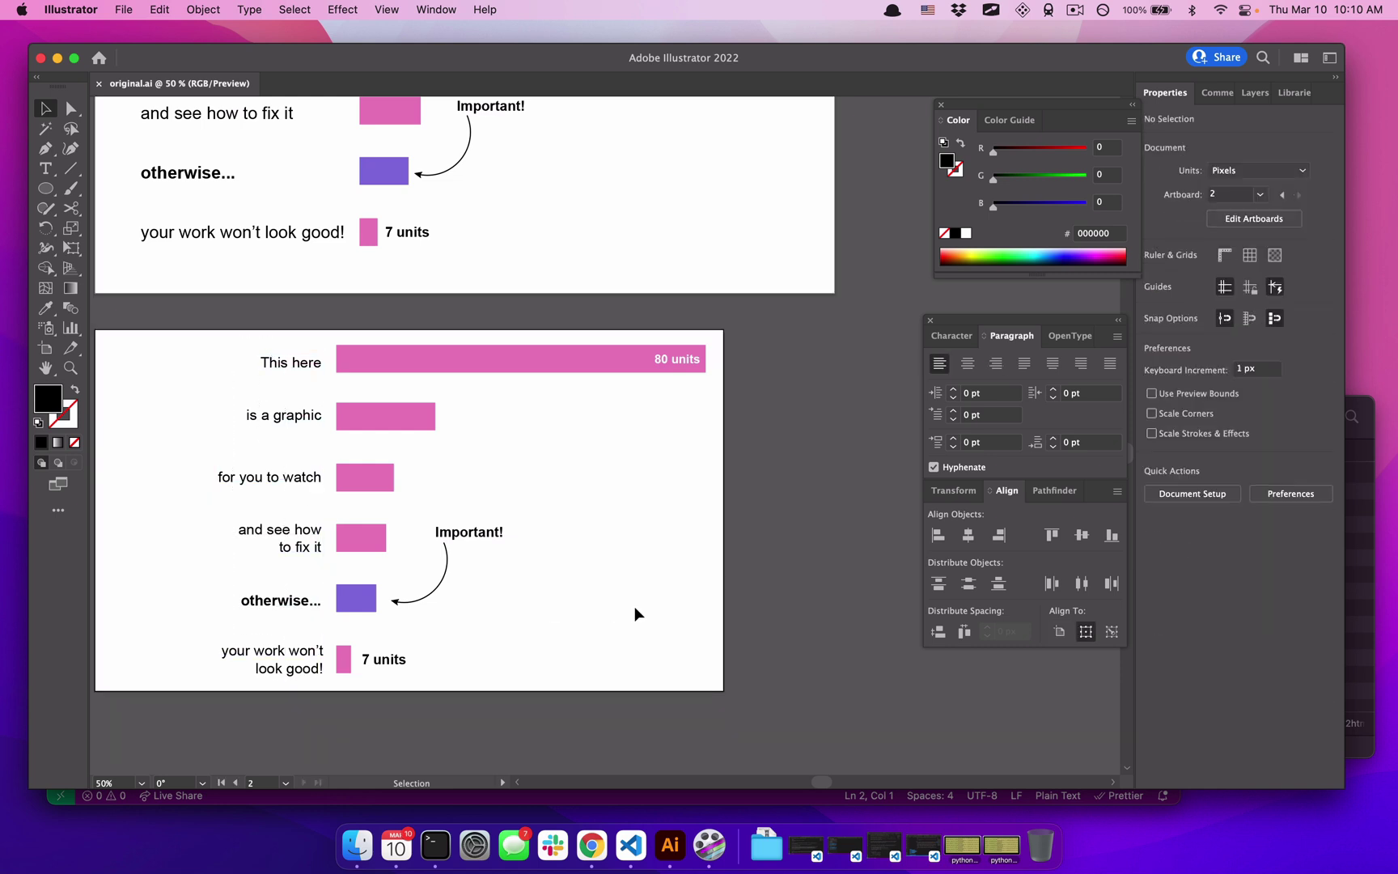
{"action": "scroll", "coordinate": [635, 606], "scroll_direction": "up", "scroll_amount": 4}
{"action": "scroll", "coordinate": [634, 606], "scroll_direction": "left", "scroll_amount": 1}
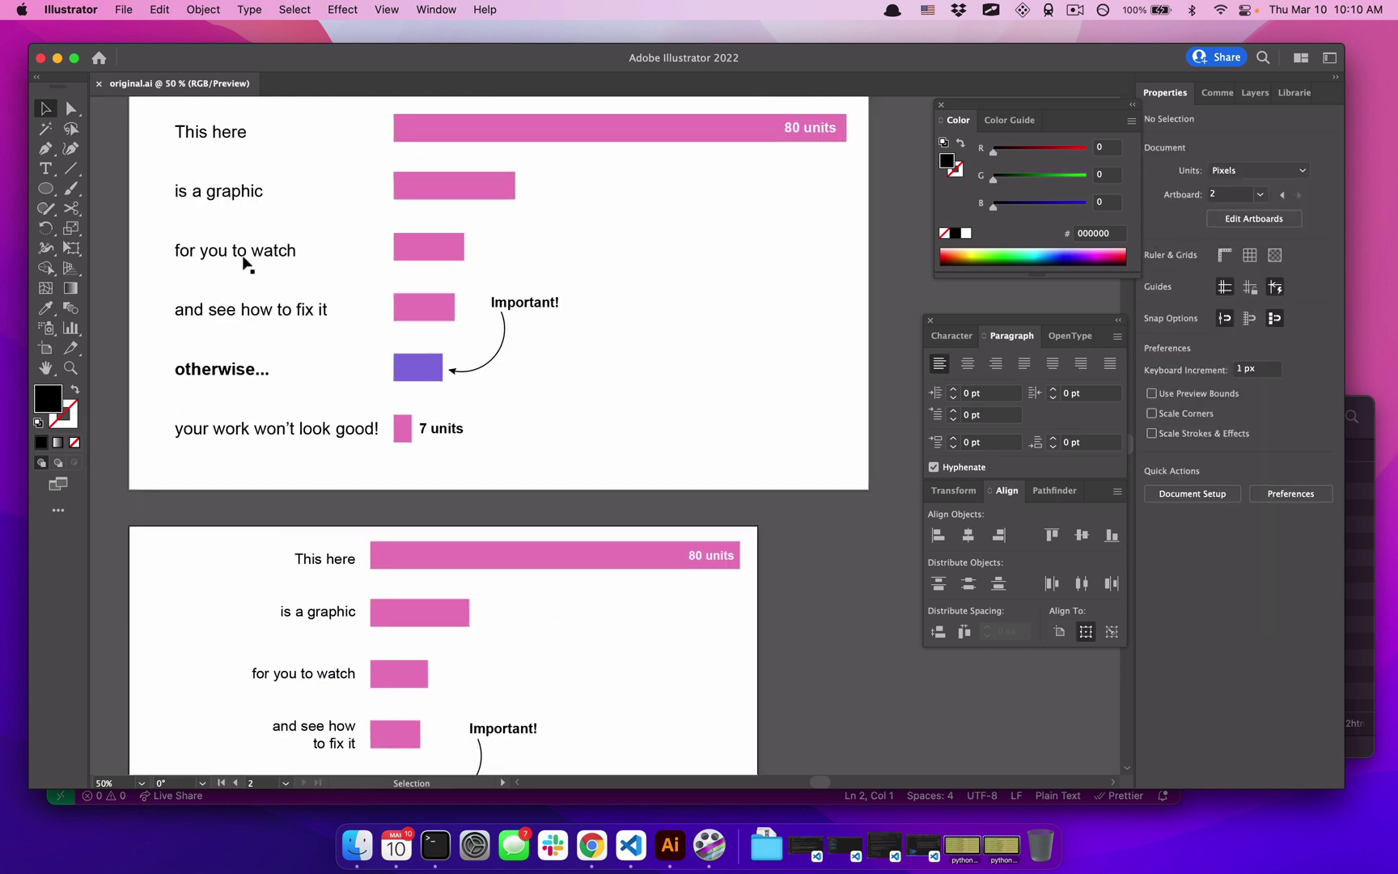
{"action": "scroll", "coordinate": [492, 522], "scroll_direction": "down", "scroll_amount": 4}
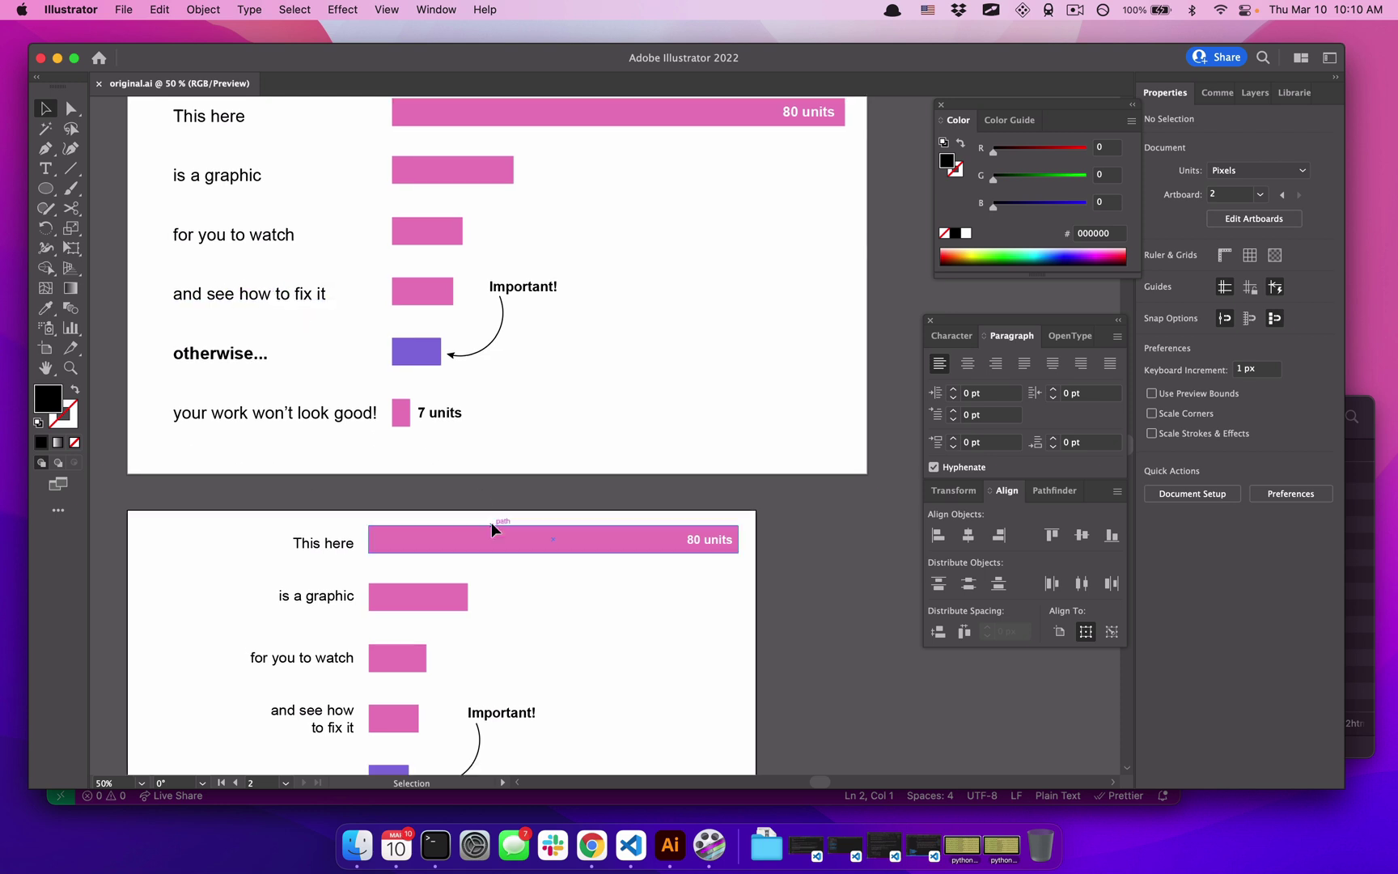
{"action": "scroll", "coordinate": [492, 522], "scroll_direction": "right", "scroll_amount": 1}
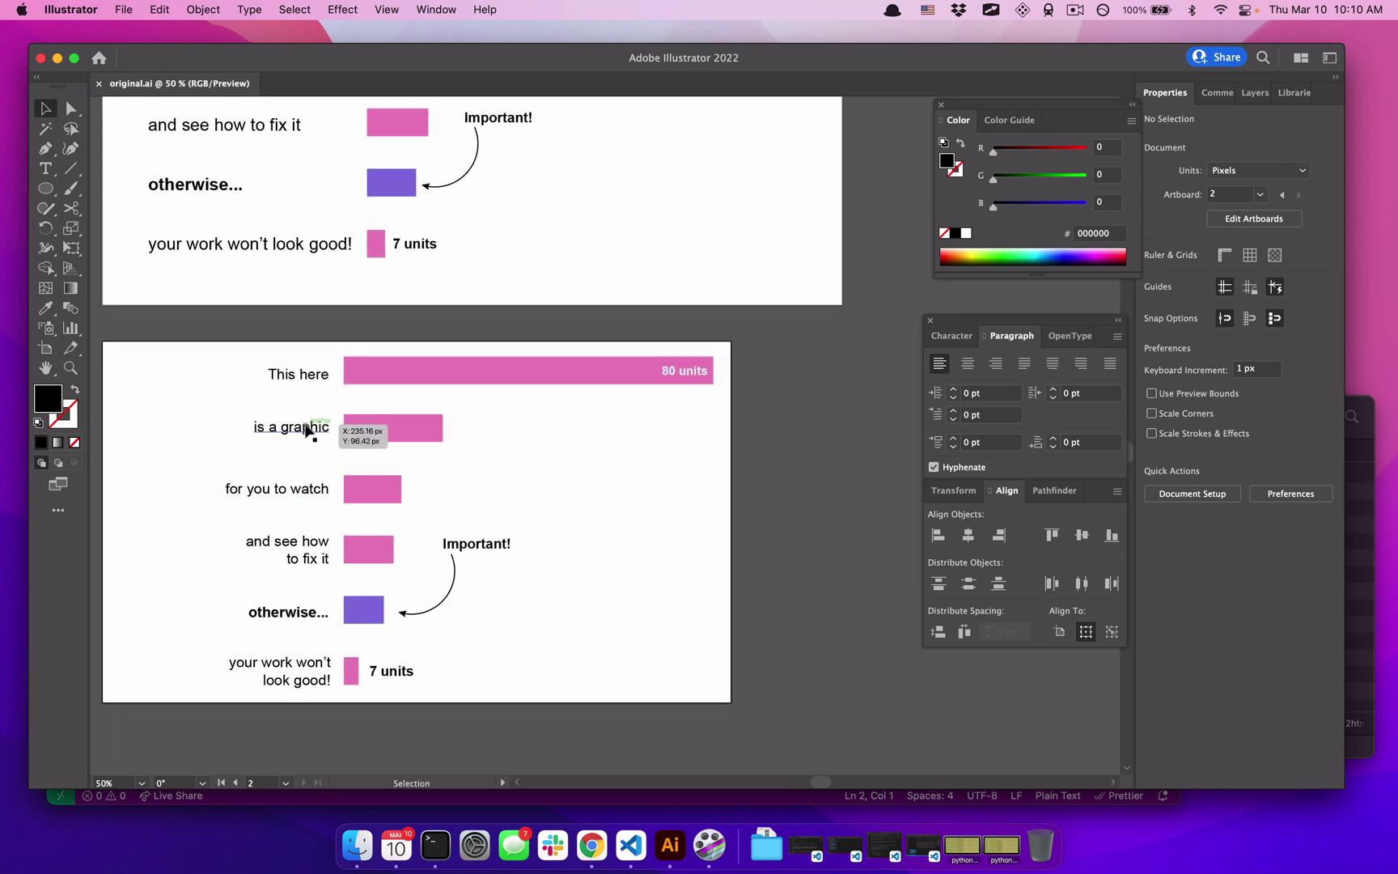
Check the paragraph alignment of the second artboard's row labels, "80 units", "Important!" and "7 units" texts.
{"action": "left_click_drag", "start_coordinate": [224, 350], "coordinate": [336, 693]}
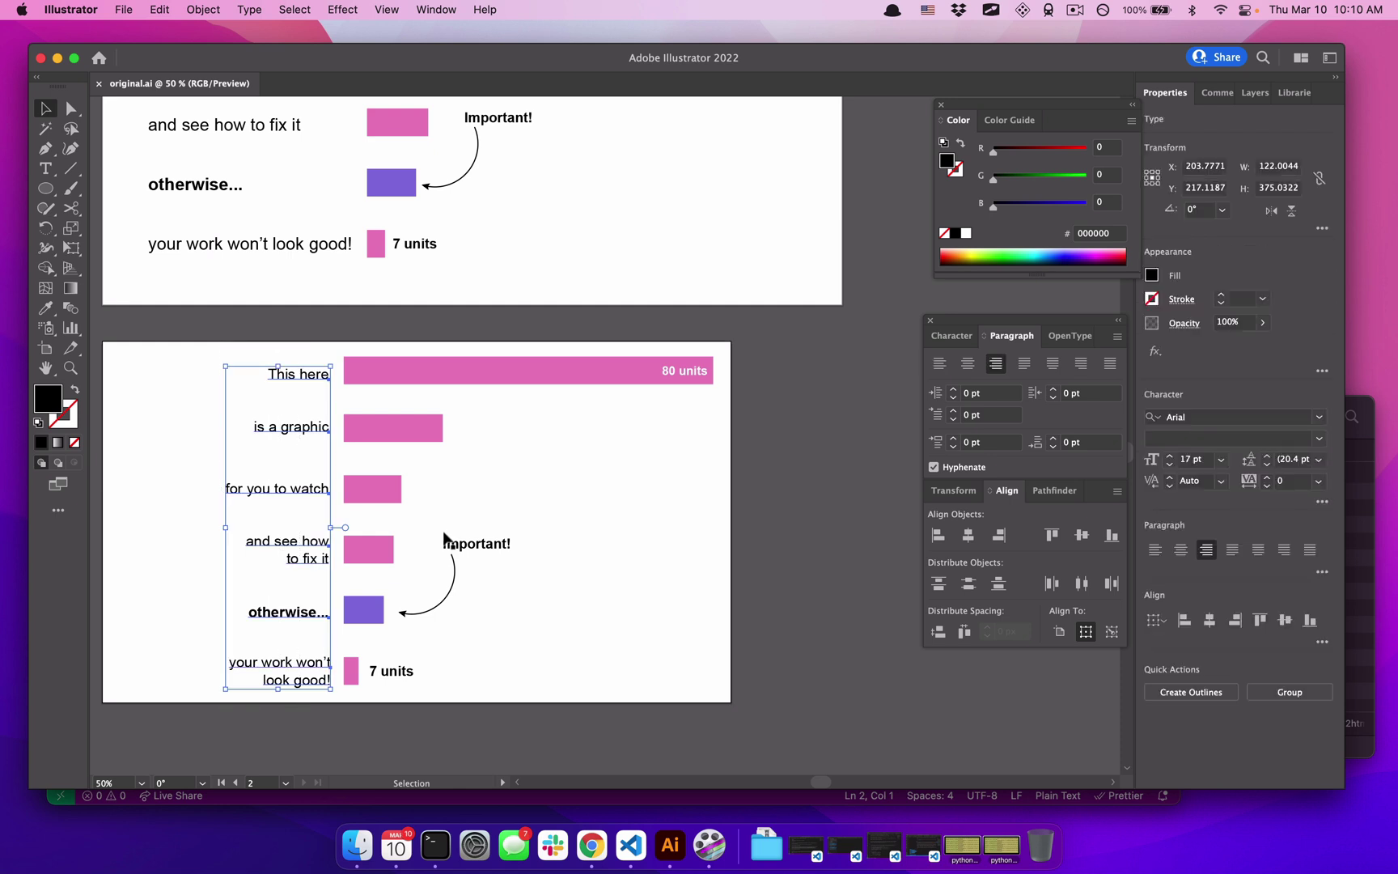
{"action": "left_click", "coordinate": [1001, 367]}
{"action": "left_click", "coordinate": [640, 442]}
{"action": "left_click", "coordinate": [684, 371]}
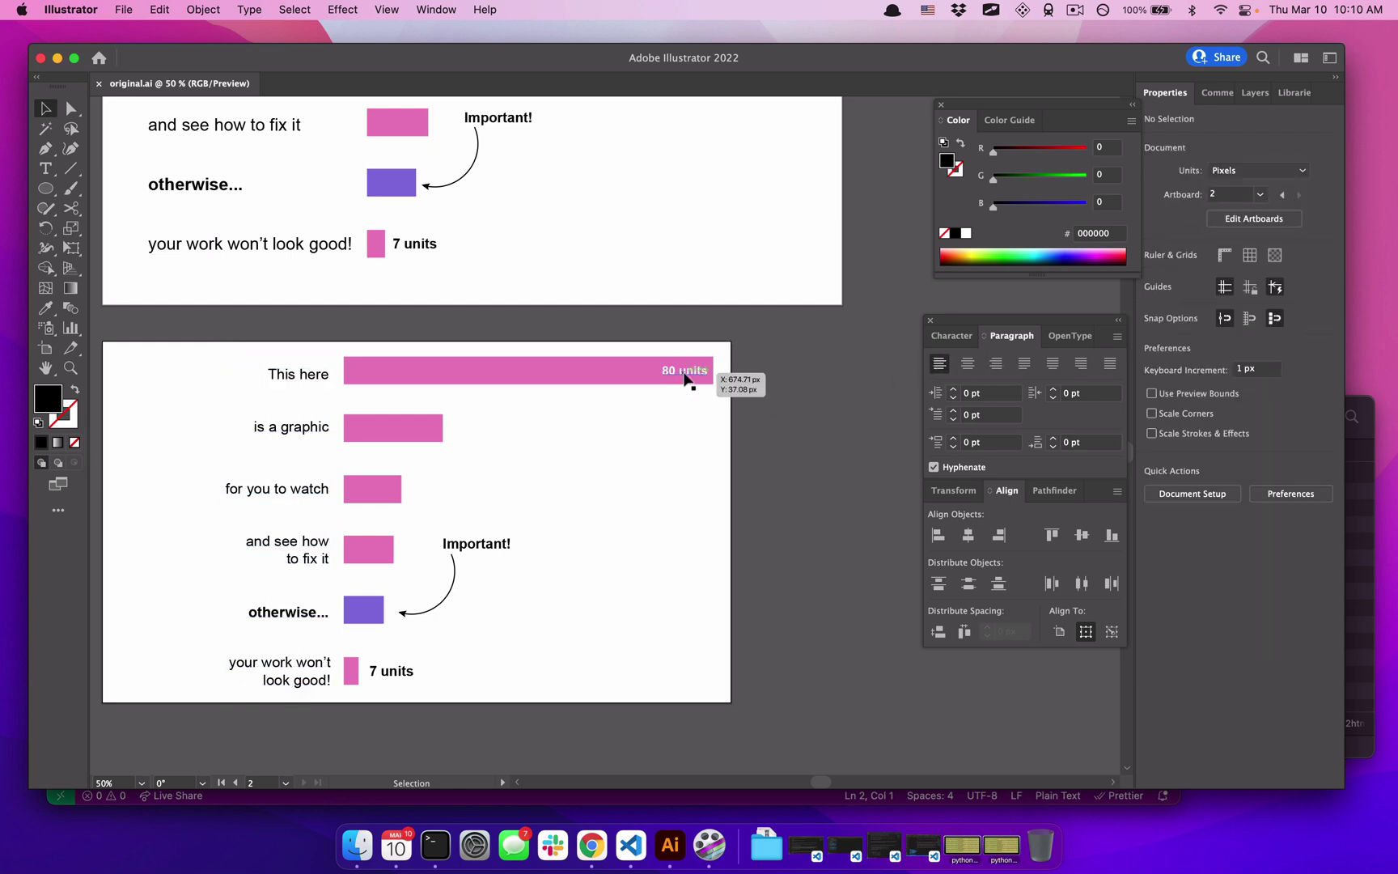
{"action": "left_click", "coordinate": [486, 544]}
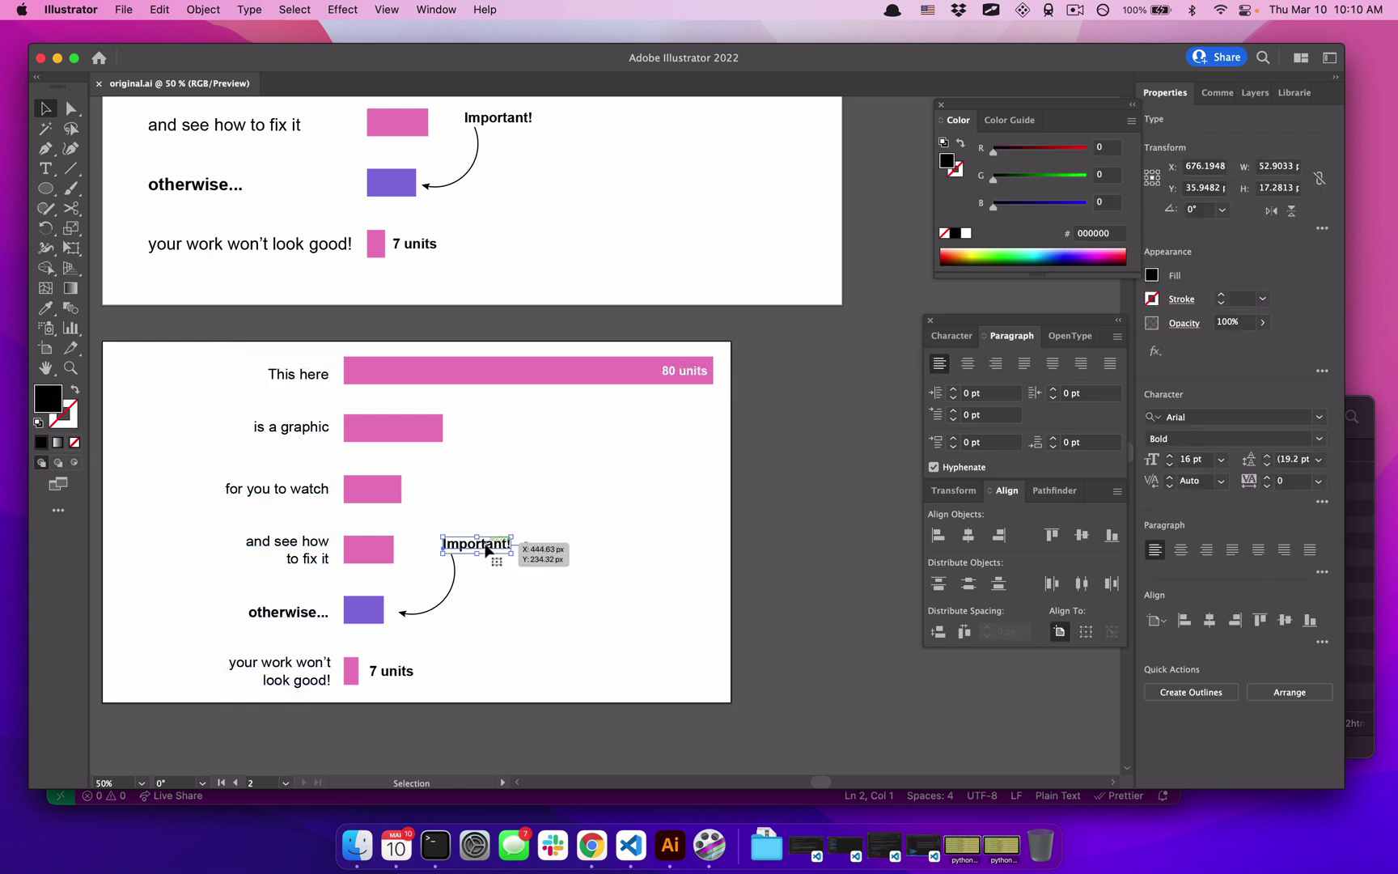
{"action": "left_click", "coordinate": [411, 675]}
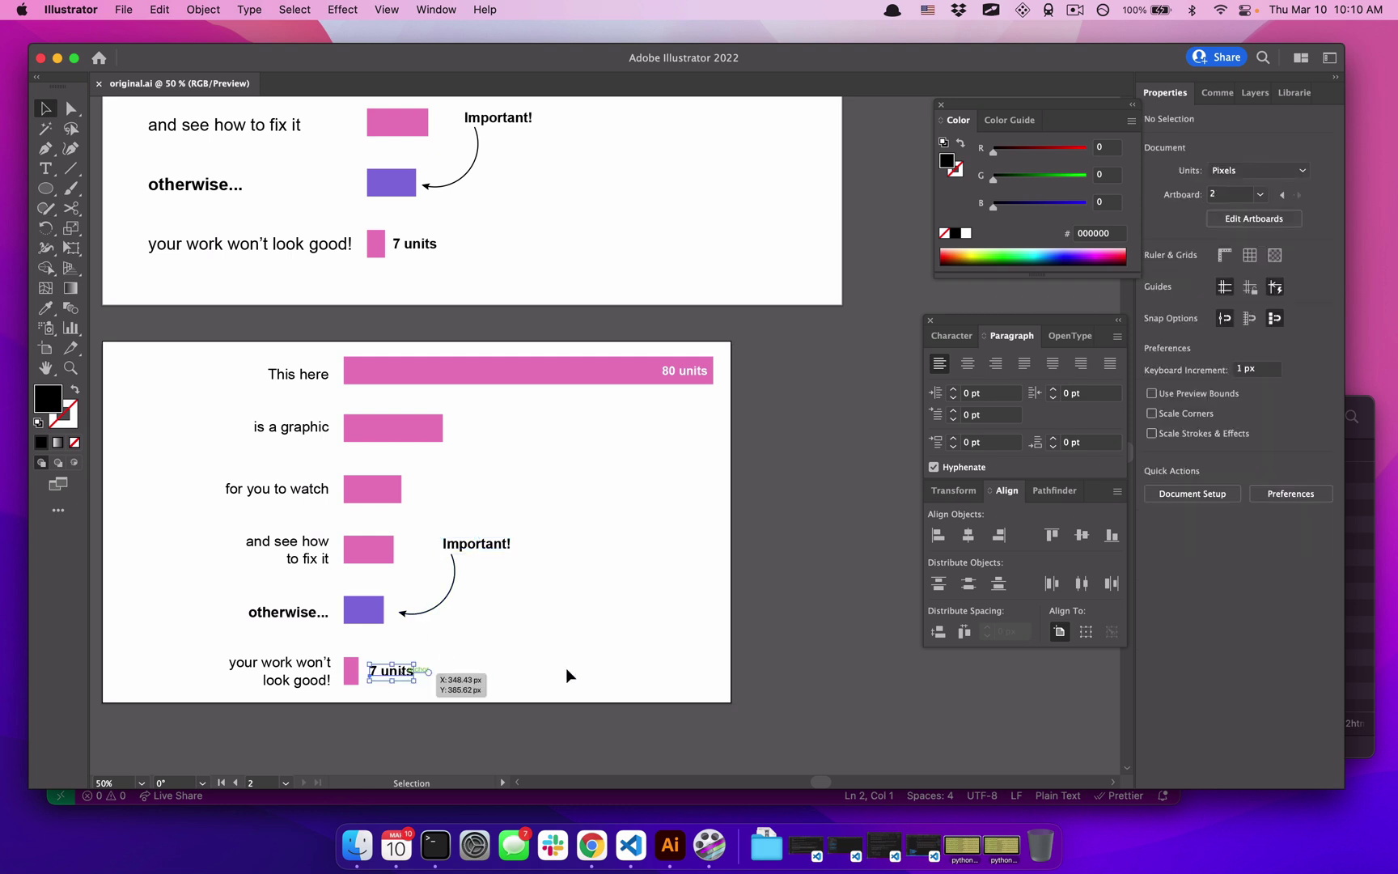
{"action": "left_click", "coordinate": [574, 676]}
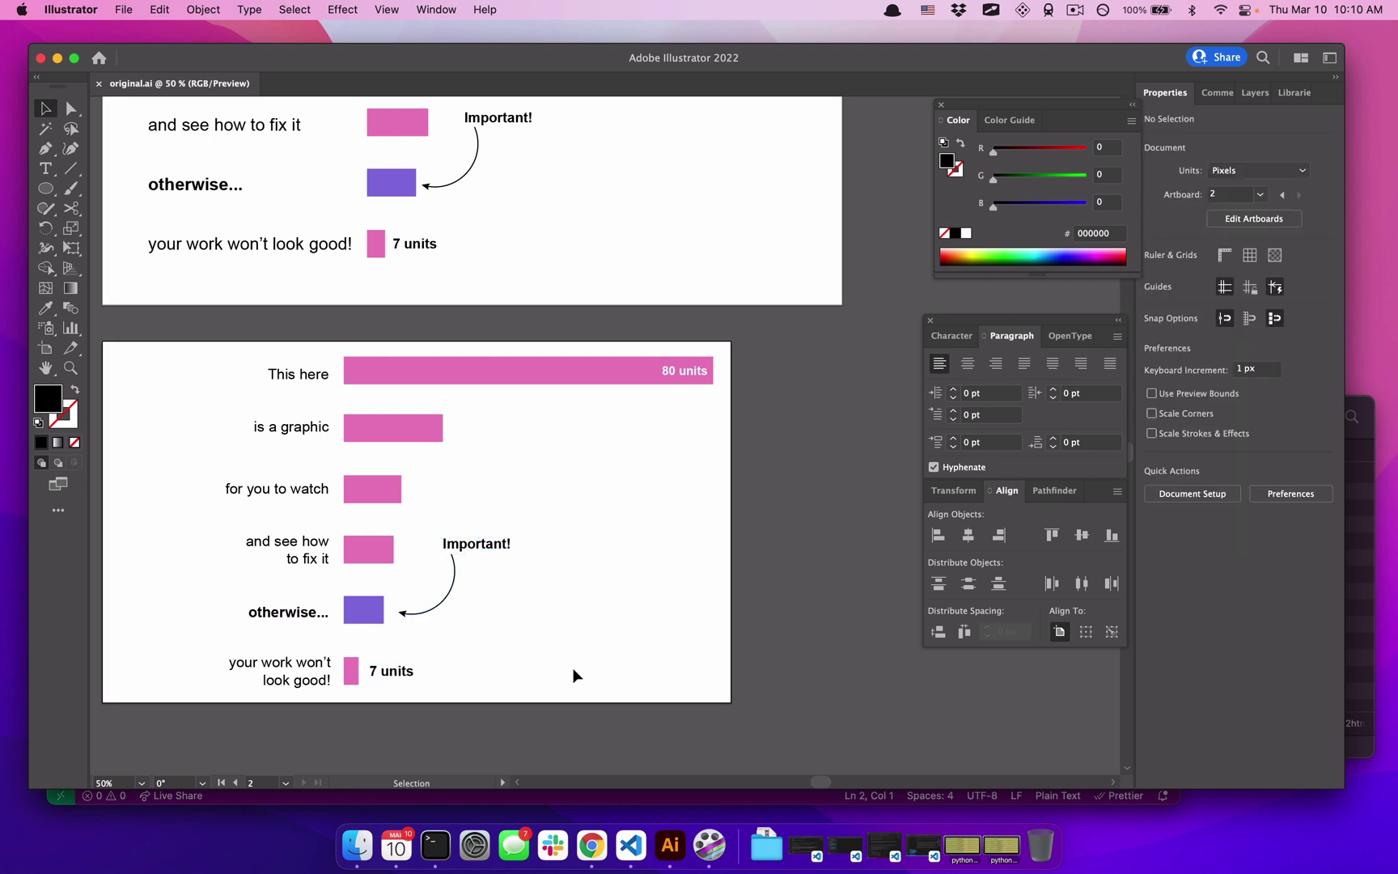